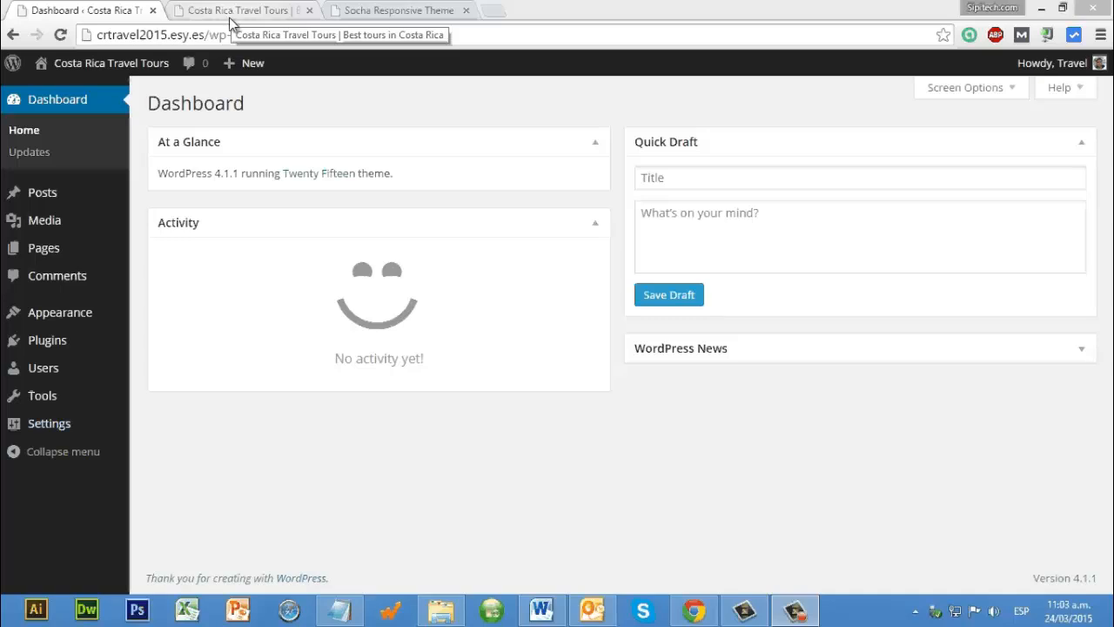
Step: Examine the current front page of the Costa Rica Travel Tours site, down to the footer and sidebar widgets
{"action": "left_click", "coordinate": [229, 18]}
{"action": "scroll", "coordinate": [766, 341], "scroll_direction": "down", "scroll_amount": 4}
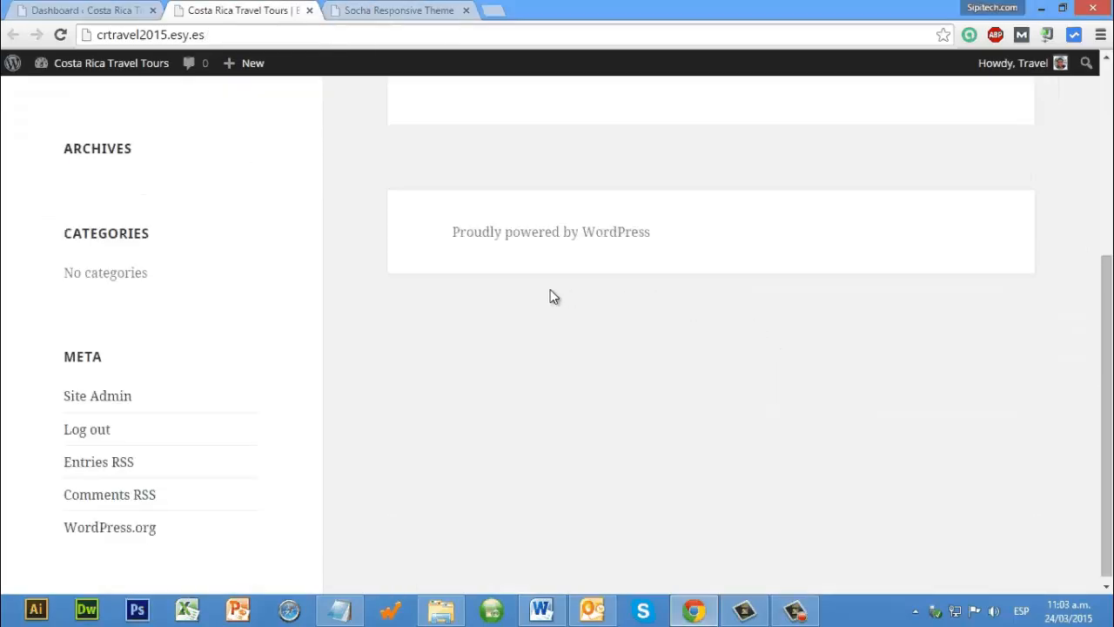
{"action": "scroll", "coordinate": [550, 296], "scroll_direction": "up", "scroll_amount": 4}
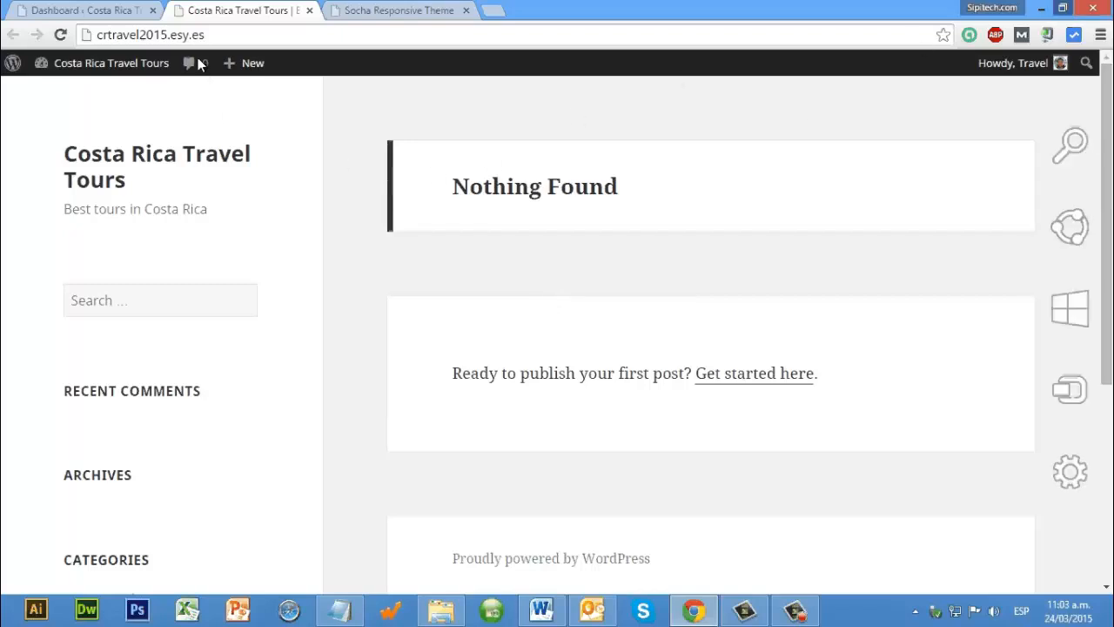
{"action": "left_click", "coordinate": [1061, 9]}
{"action": "left_click", "coordinate": [217, 19]}
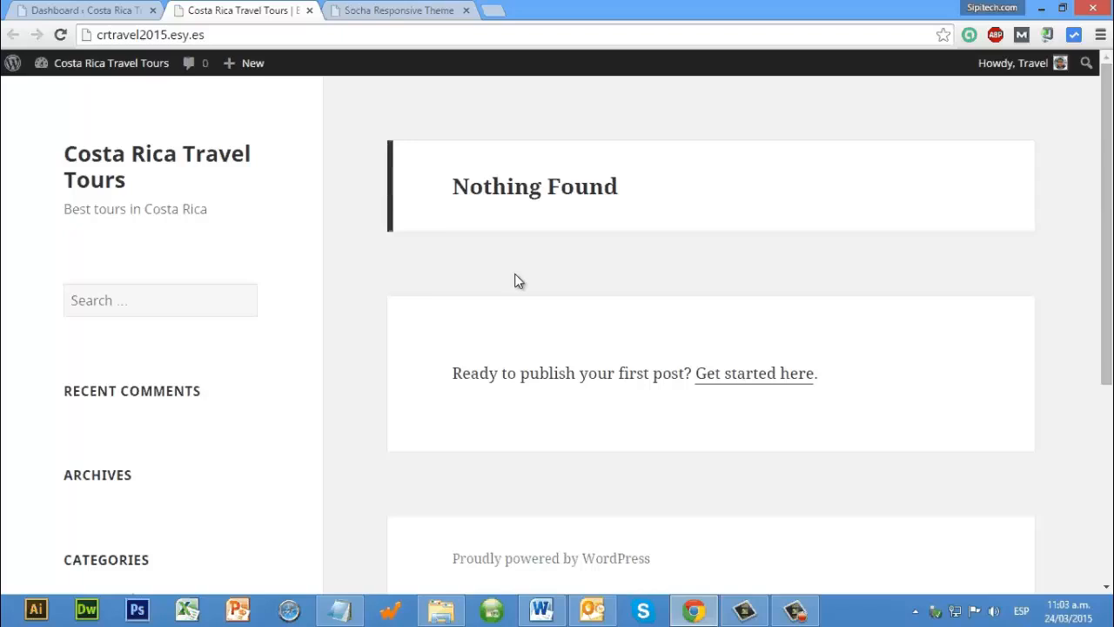
{"action": "scroll", "coordinate": [340, 258], "scroll_direction": "down", "scroll_amount": 2}
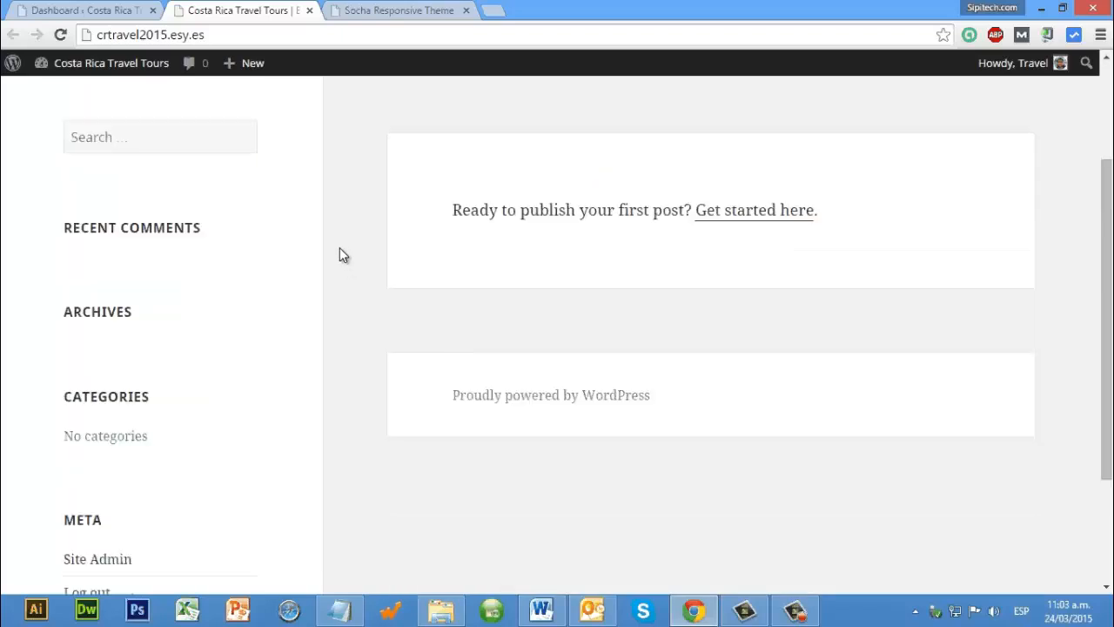
{"action": "scroll", "coordinate": [340, 255], "scroll_direction": "up", "scroll_amount": 2}
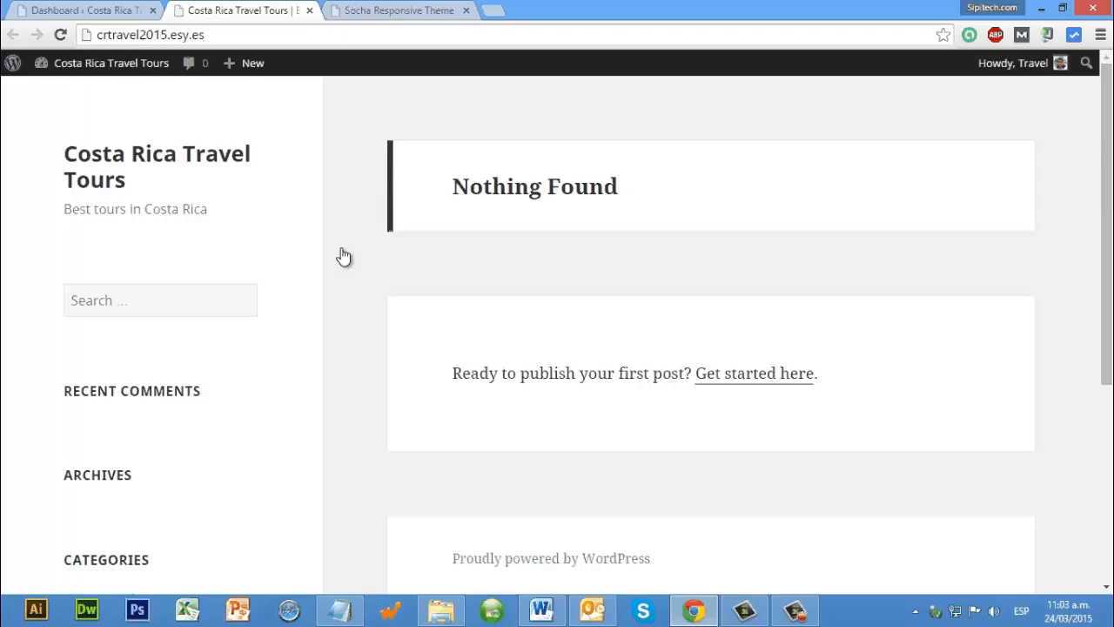
Step: Examine the Socha Responsive Theme demo page, including its menu, image slider and post sections
{"action": "left_click", "coordinate": [392, 17]}
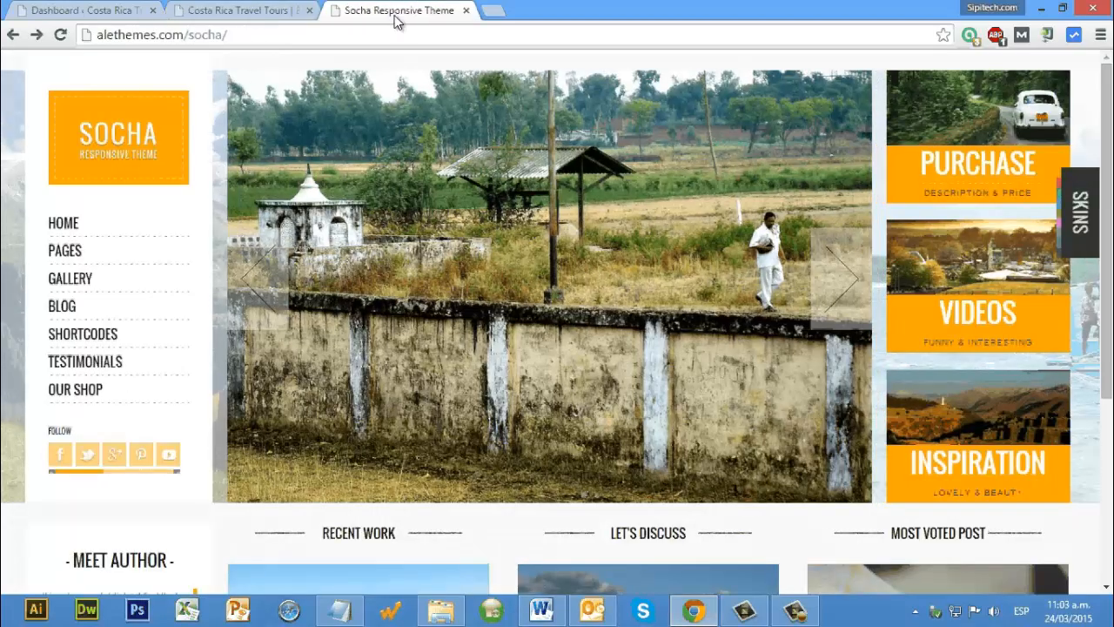
{"action": "mouse_move", "coordinate": [571, 358]}
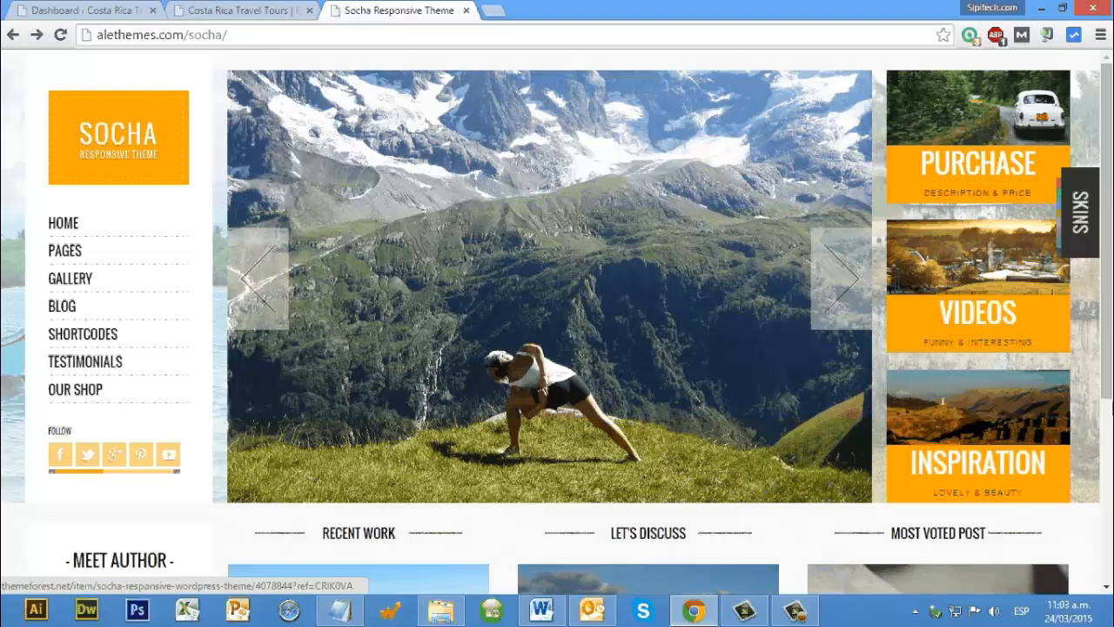
{"action": "scroll", "coordinate": [557, 313], "scroll_direction": "down", "scroll_amount": 3}
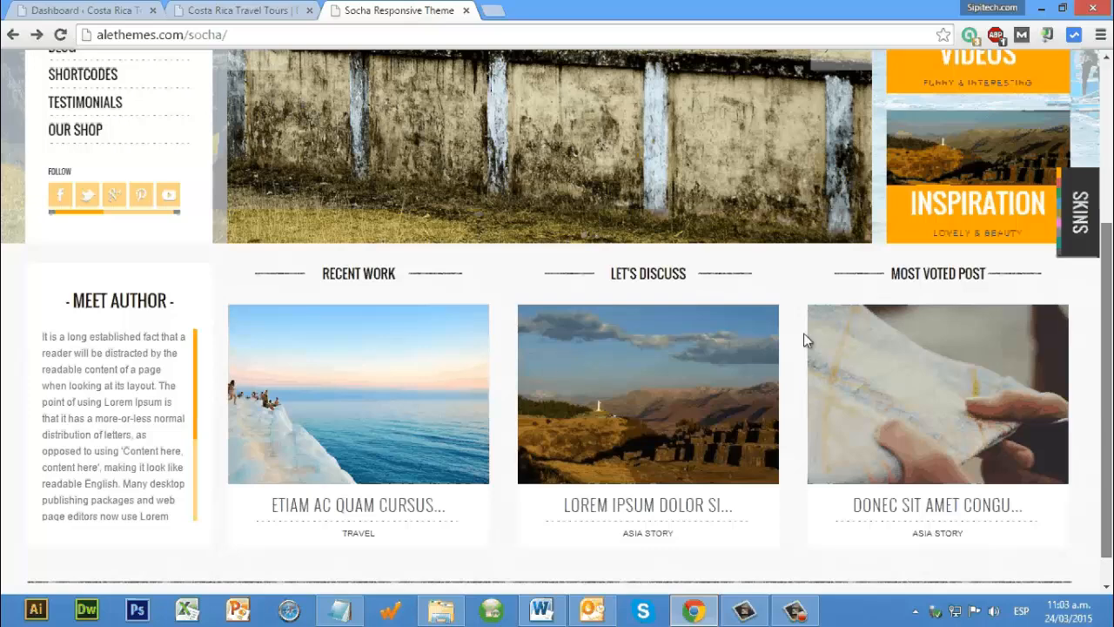
{"action": "scroll", "coordinate": [139, 392], "scroll_direction": "up", "scroll_amount": 3}
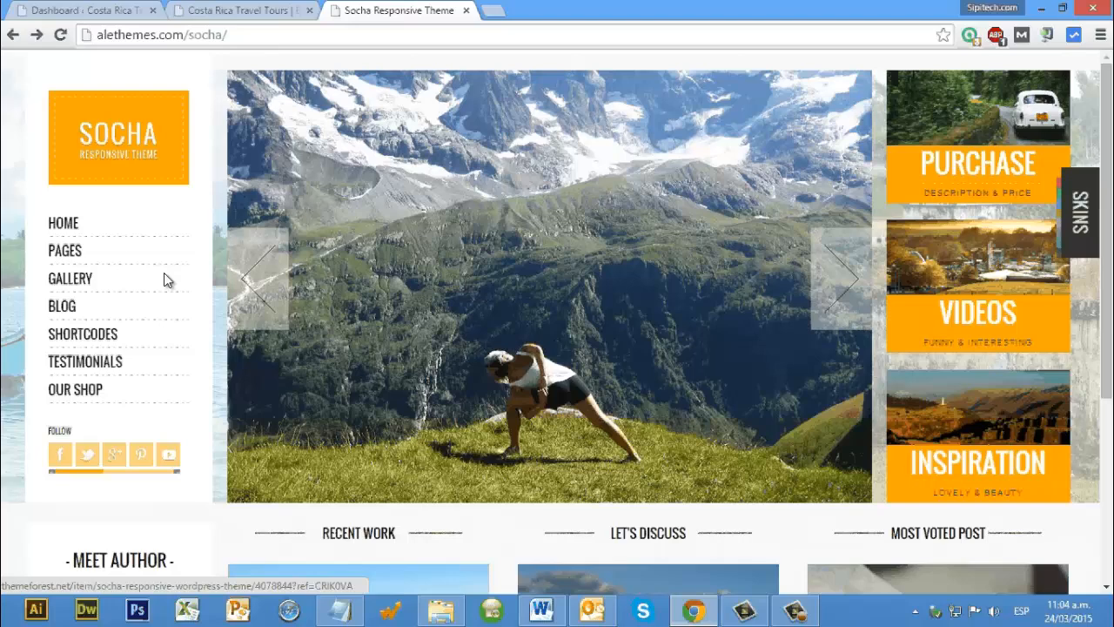
{"action": "mouse_move", "coordinate": [164, 333]}
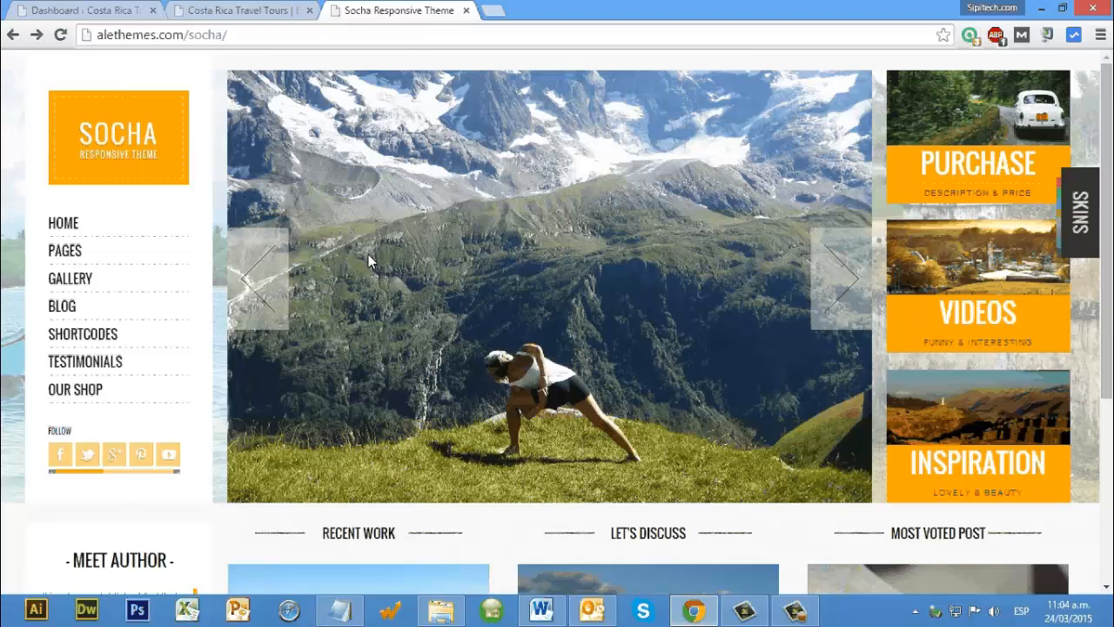
Step: Return to the Costa Rica Travel Tours dashboard and switch to the Windows desktop where the theme archive is stored
{"action": "key", "text": "ctrl+shift+Tab"}
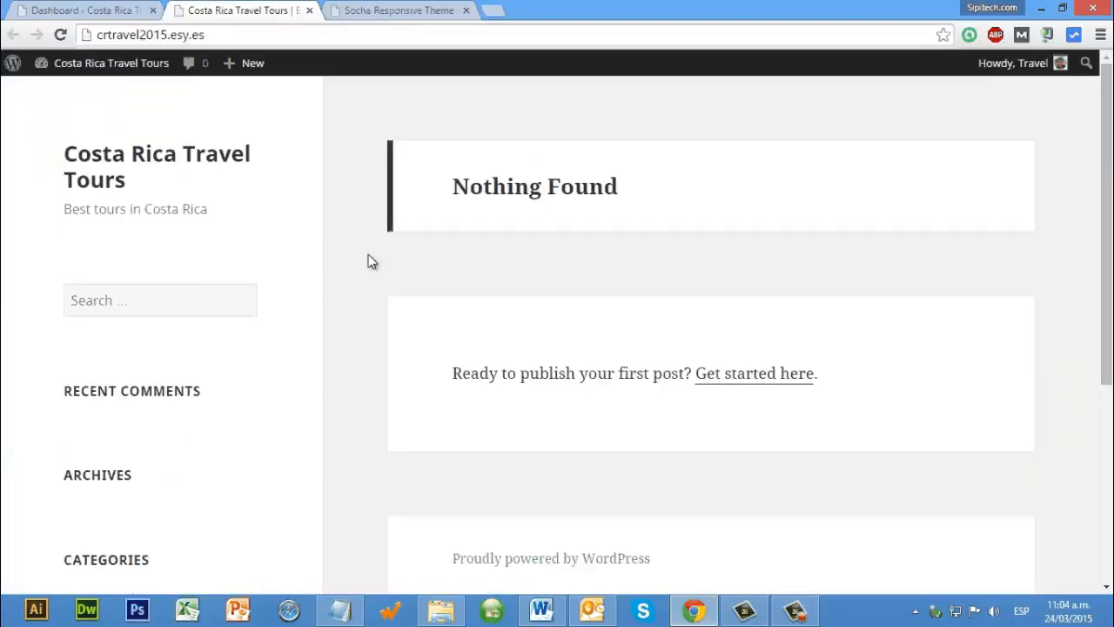
{"action": "left_click", "coordinate": [85, 9]}
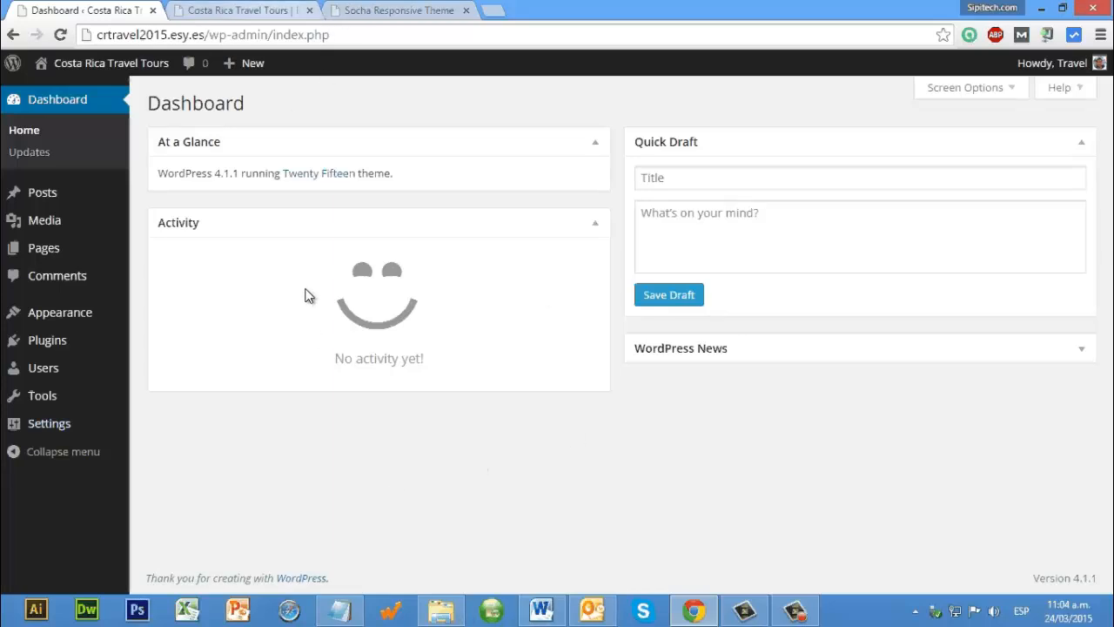
{"action": "key", "text": "alt+Tab"}
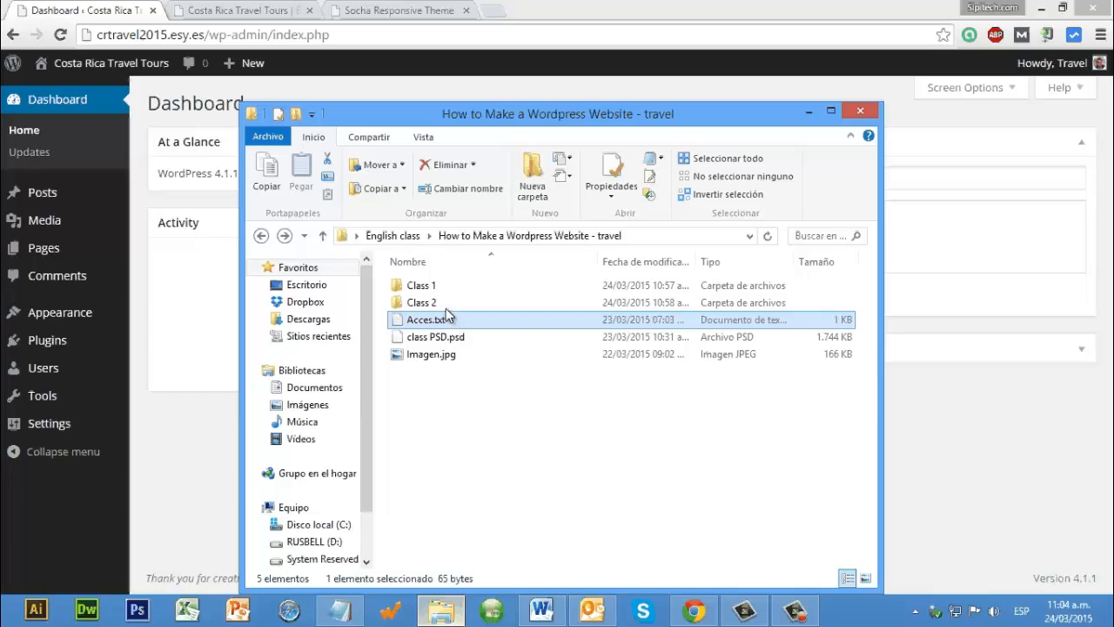
{"action": "key", "text": "alt+Tab"}
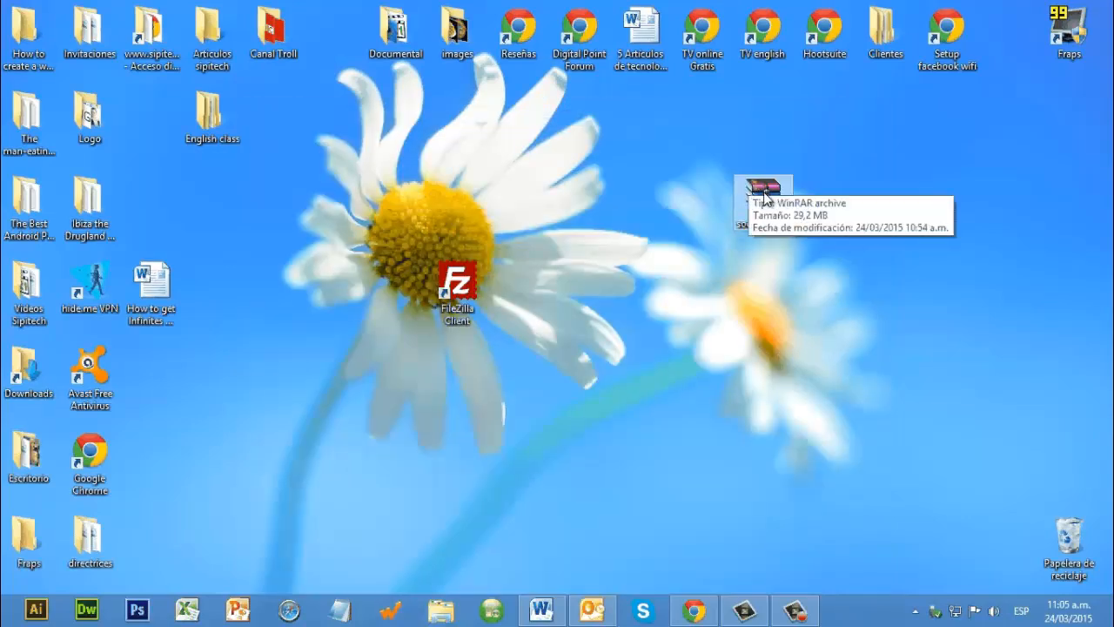
Step: Extract socha_18.rar into a socha_18 folder on the desktop and move the archive to the recycle bin
{"action": "right_click", "coordinate": [764, 195]}
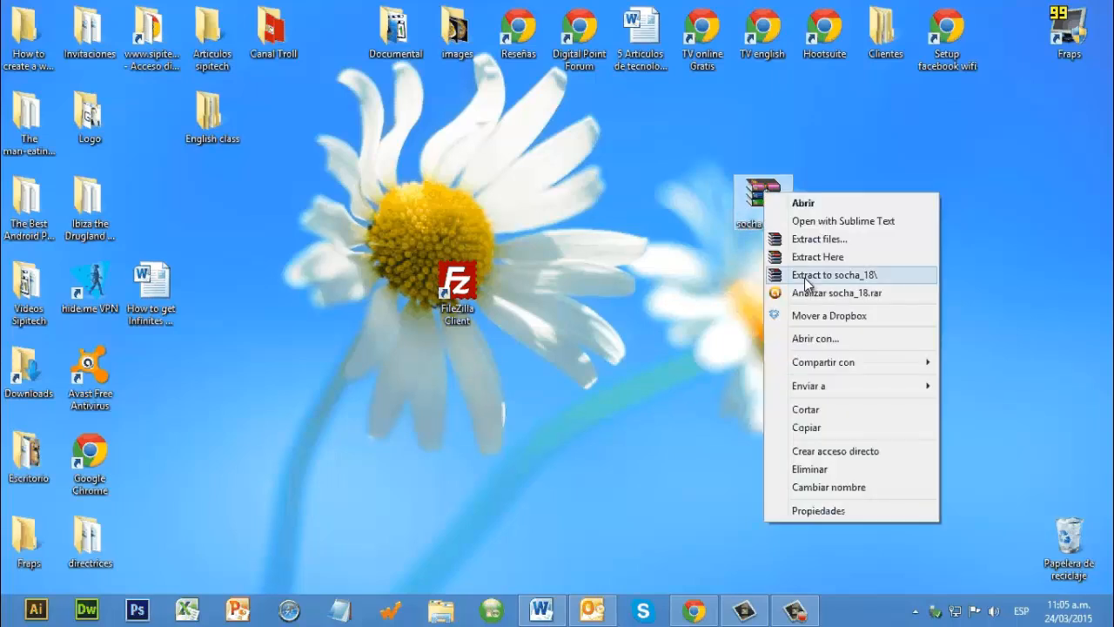
{"action": "left_click", "coordinate": [804, 276]}
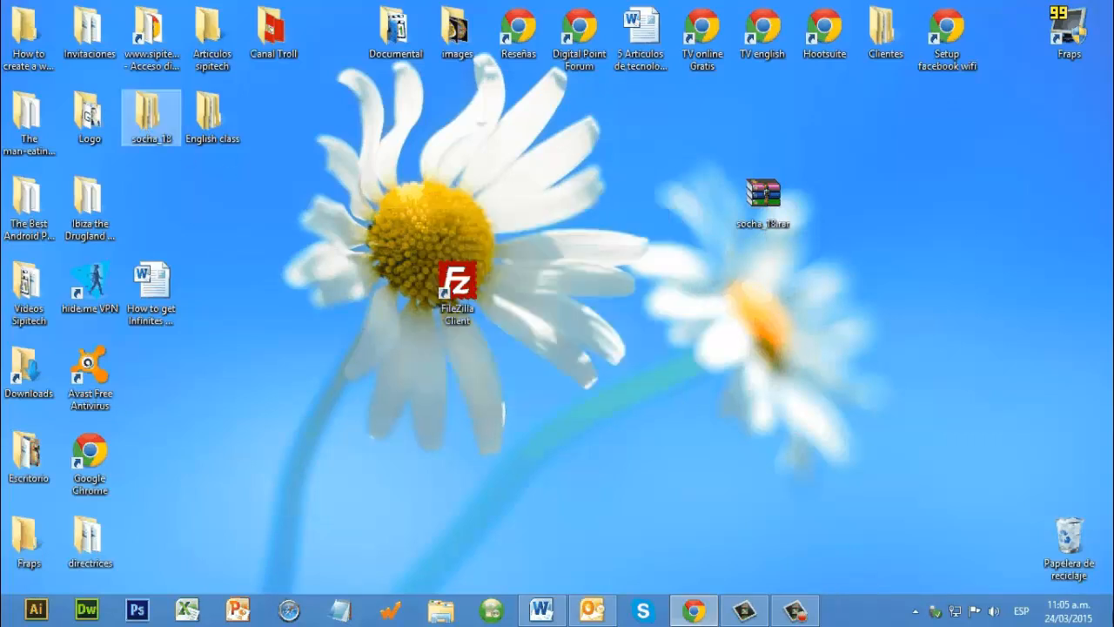
{"action": "left_click_drag", "start_coordinate": [150, 115], "coordinate": [698, 285]}
{"action": "left_click_drag", "start_coordinate": [763, 198], "coordinate": [1076, 541]}
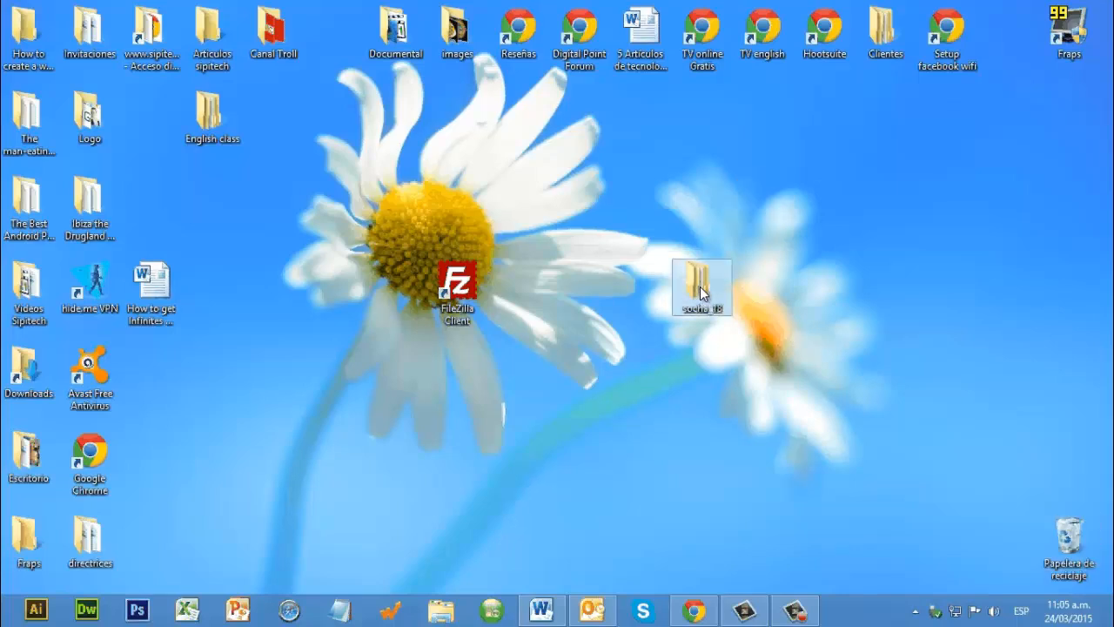
Step: Open the extracted socha_18 folder and go through socha_wp_1.8 to the socha theme folder
{"action": "double_click", "coordinate": [702, 294]}
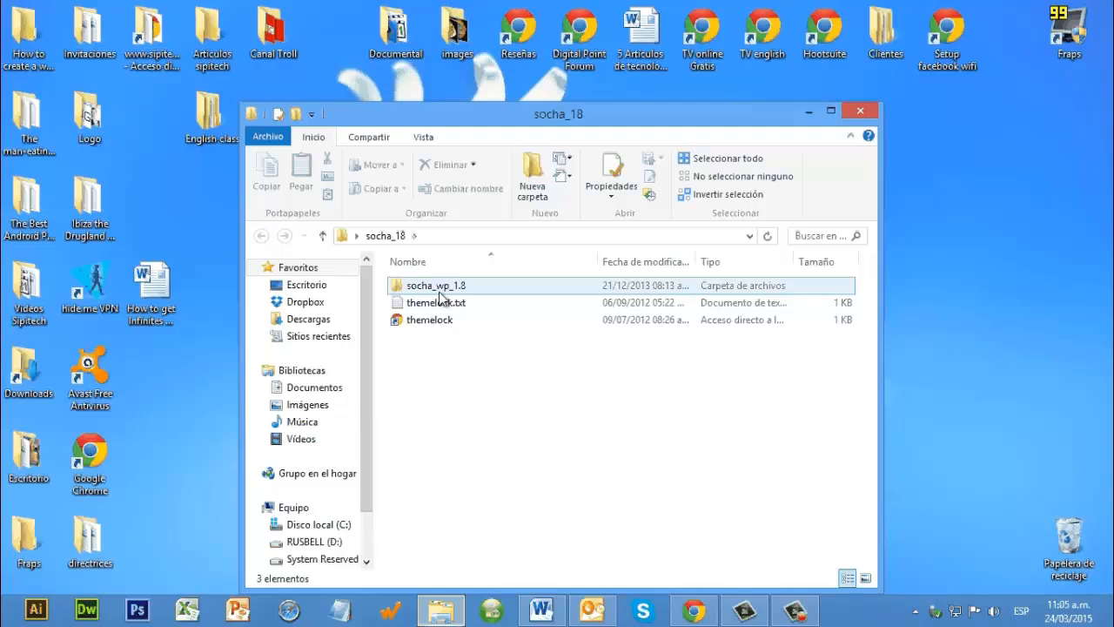
{"action": "left_click", "coordinate": [442, 320]}
{"action": "left_click", "coordinate": [470, 287]}
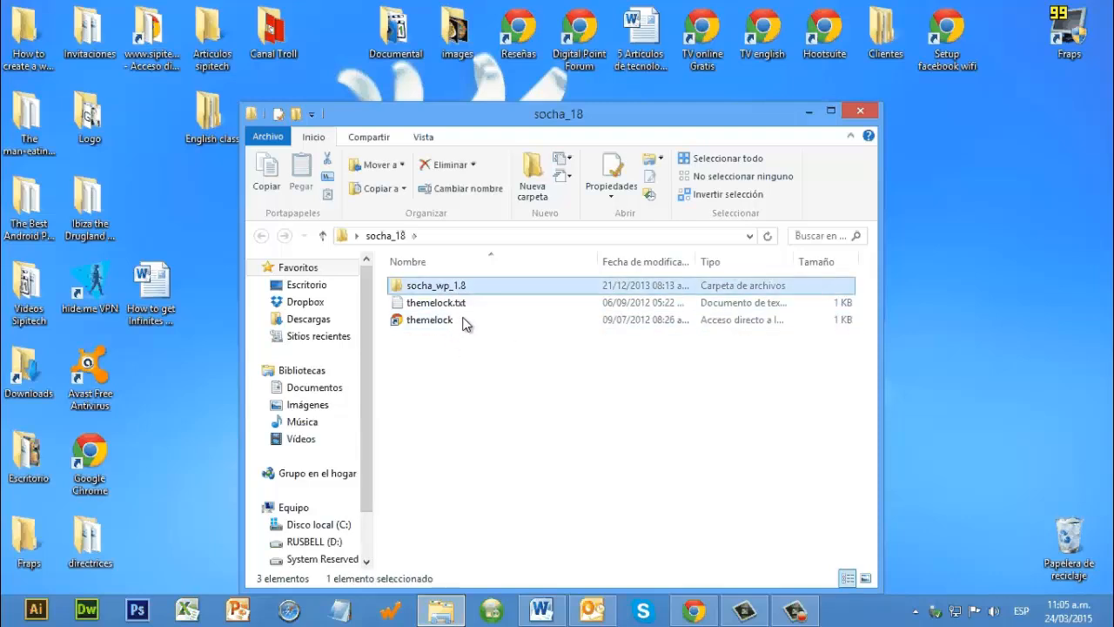
{"action": "key", "text": "Return"}
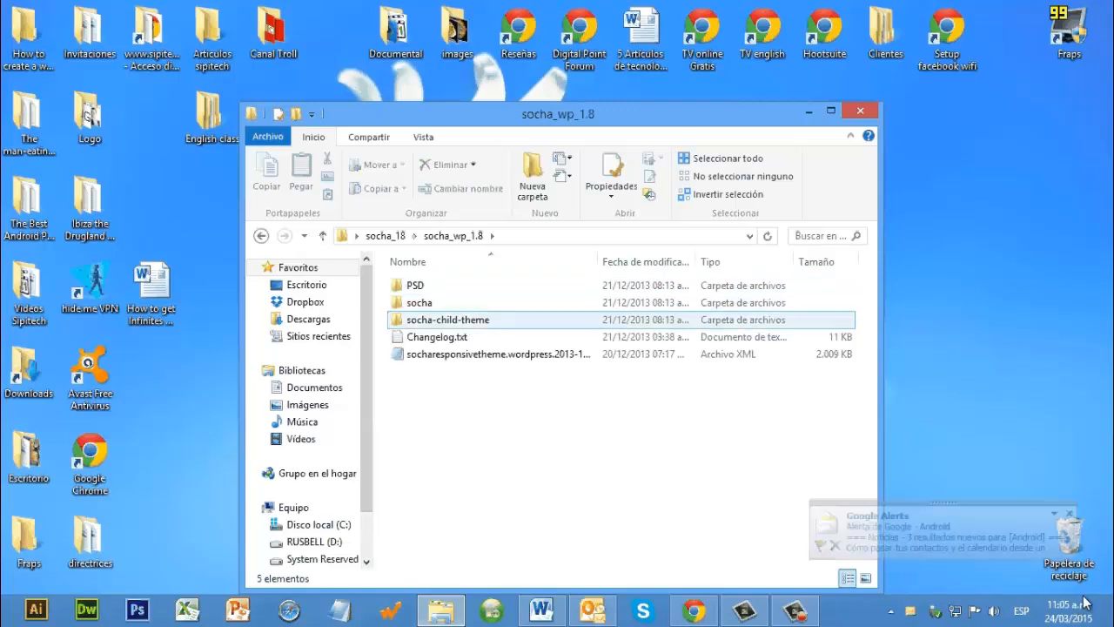
{"action": "left_click", "coordinate": [444, 297]}
{"action": "key", "text": "Return"}
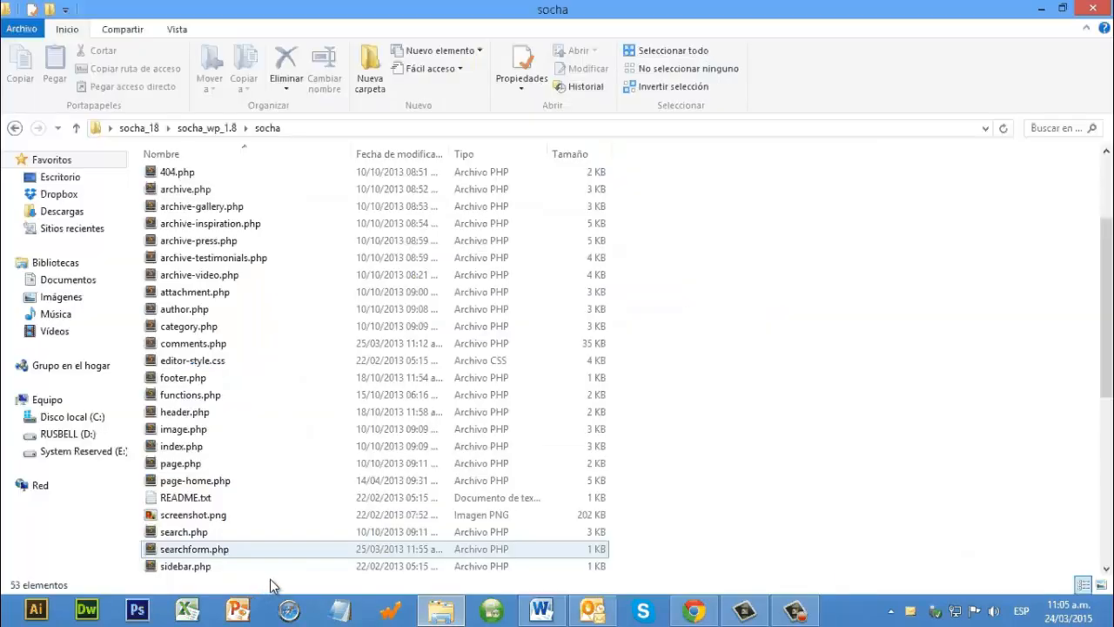
Step: Look through the theme files in the socha folder and the design files in the PSD folder, returning to socha_wp_1.8
{"action": "scroll", "coordinate": [271, 585], "scroll_direction": "down", "scroll_amount": 7}
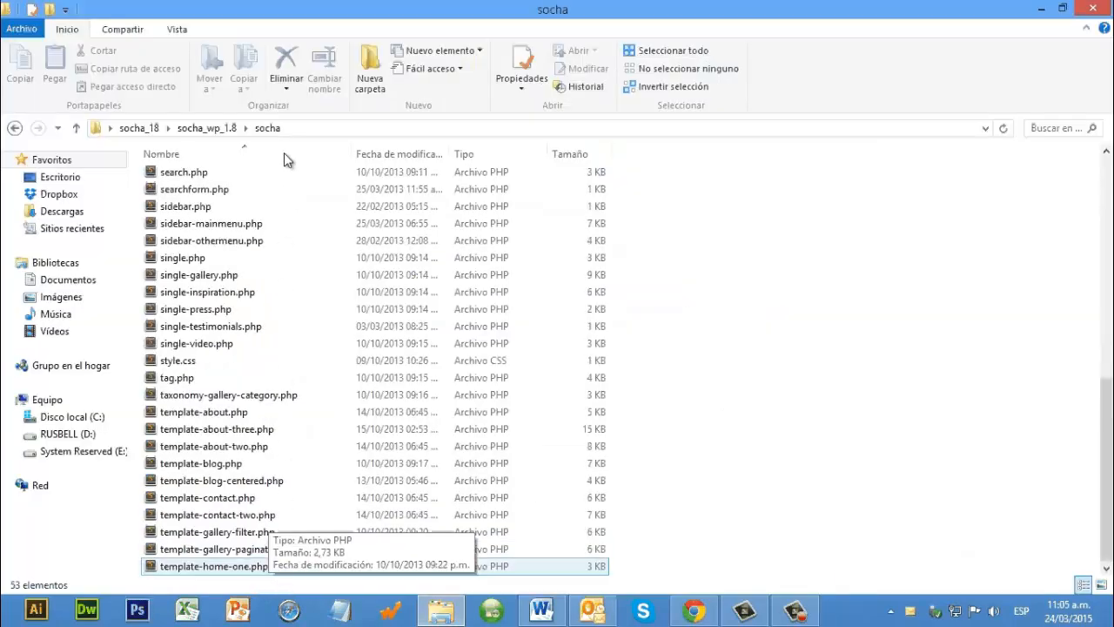
{"action": "left_click_drag", "start_coordinate": [629, 572], "coordinate": [68, 184]}
{"action": "key", "text": "BackSpace"}
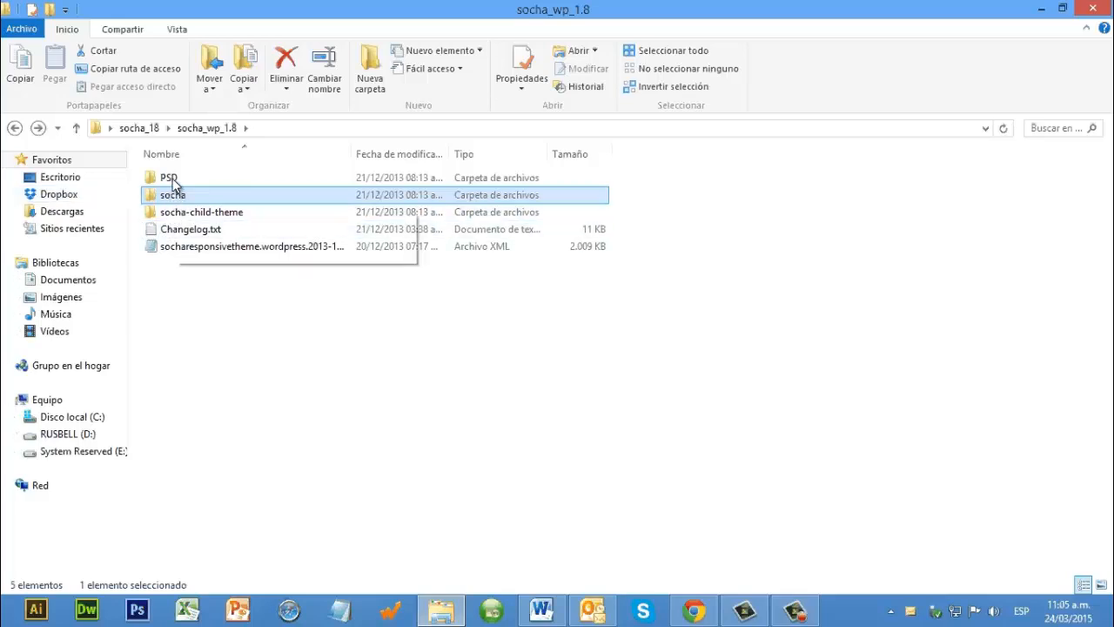
{"action": "double_click", "coordinate": [168, 177]}
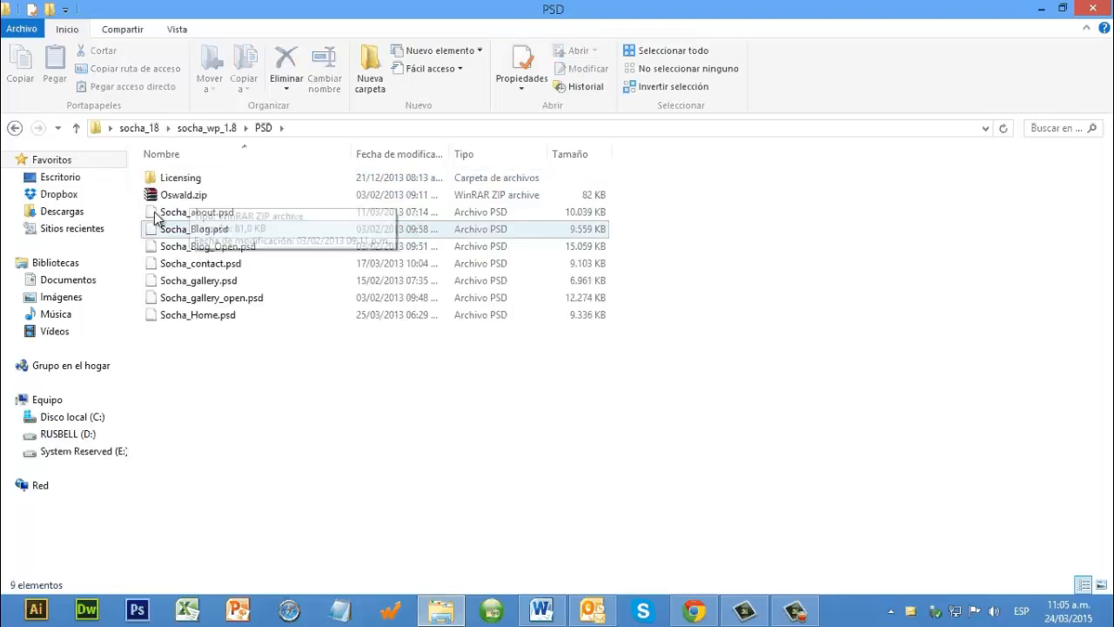
{"action": "left_click", "coordinate": [157, 214]}
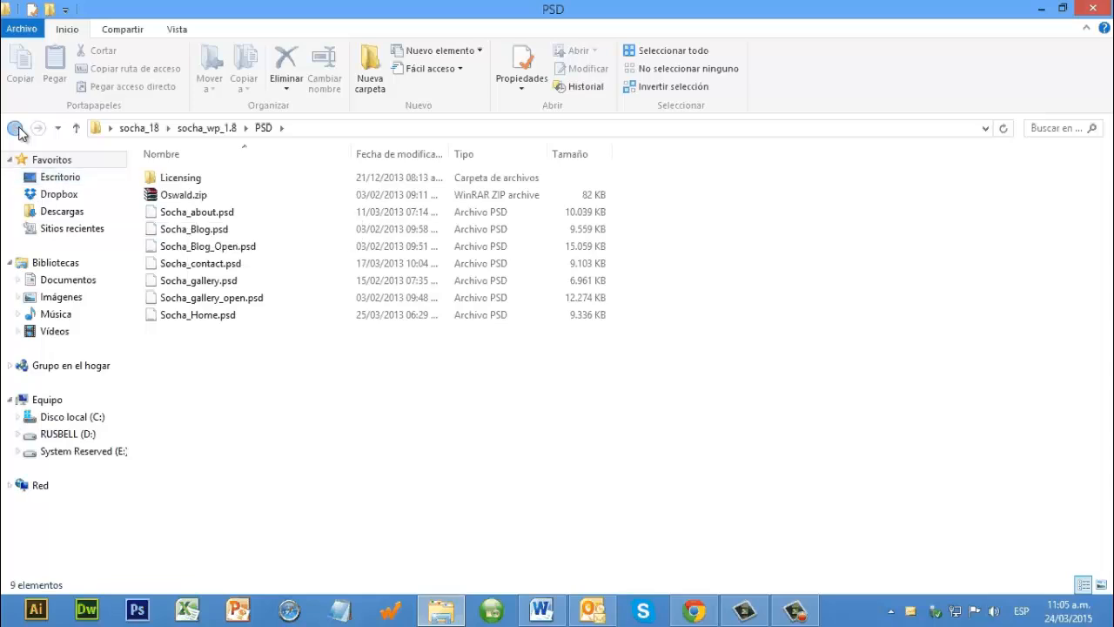
{"action": "left_click", "coordinate": [15, 129]}
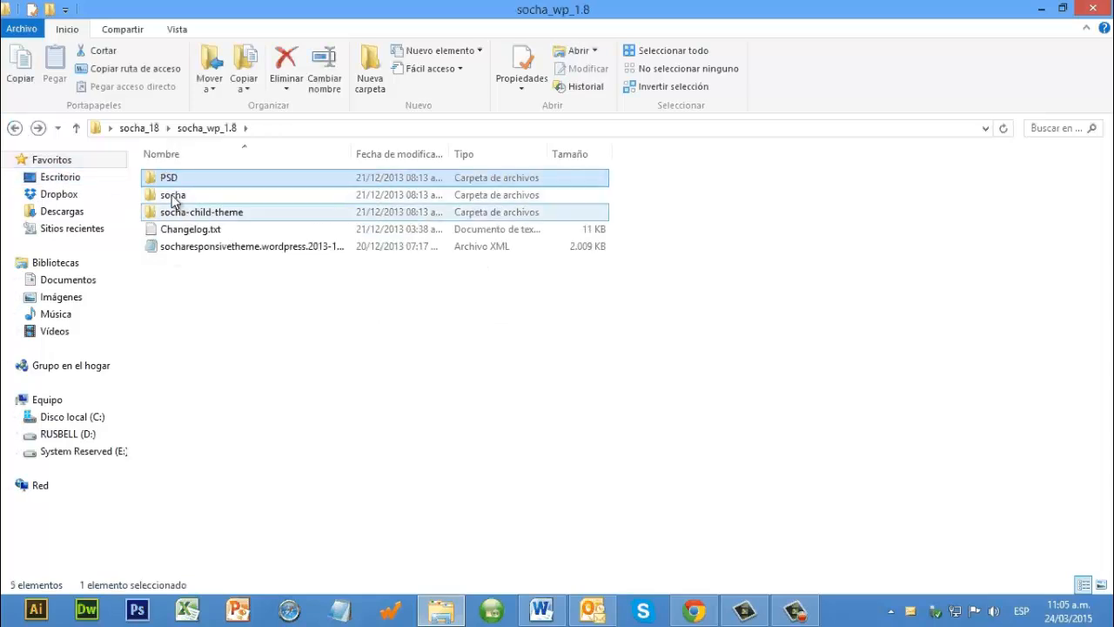
Step: Reopen the socha theme folder inside socha_wp_1.8
{"action": "left_click", "coordinate": [176, 200]}
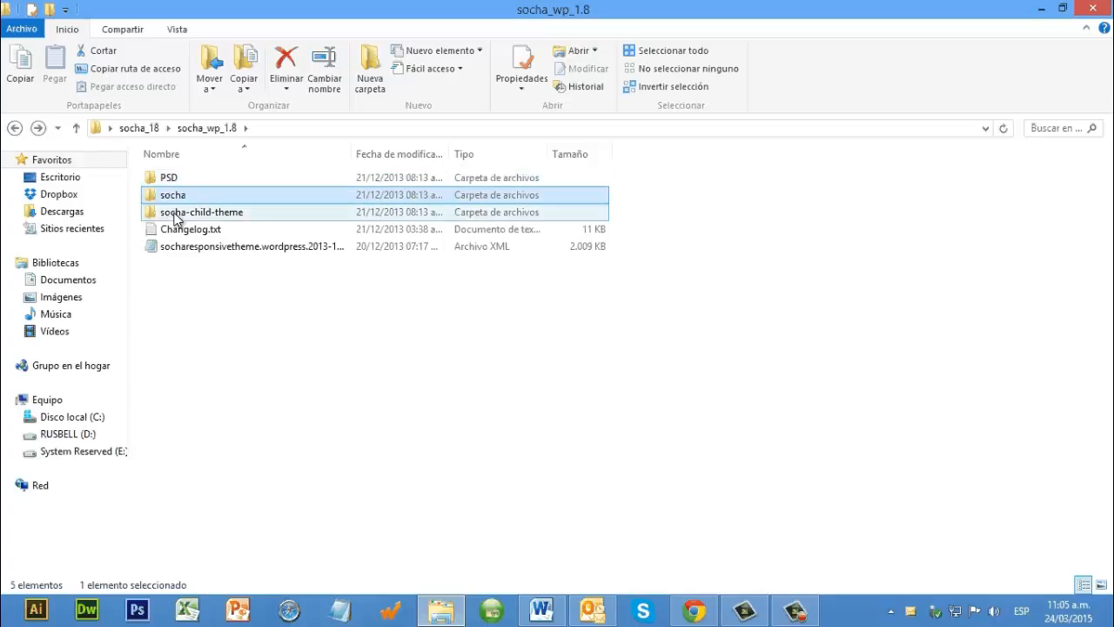
{"action": "left_click", "coordinate": [175, 216]}
{"action": "left_click", "coordinate": [174, 197]}
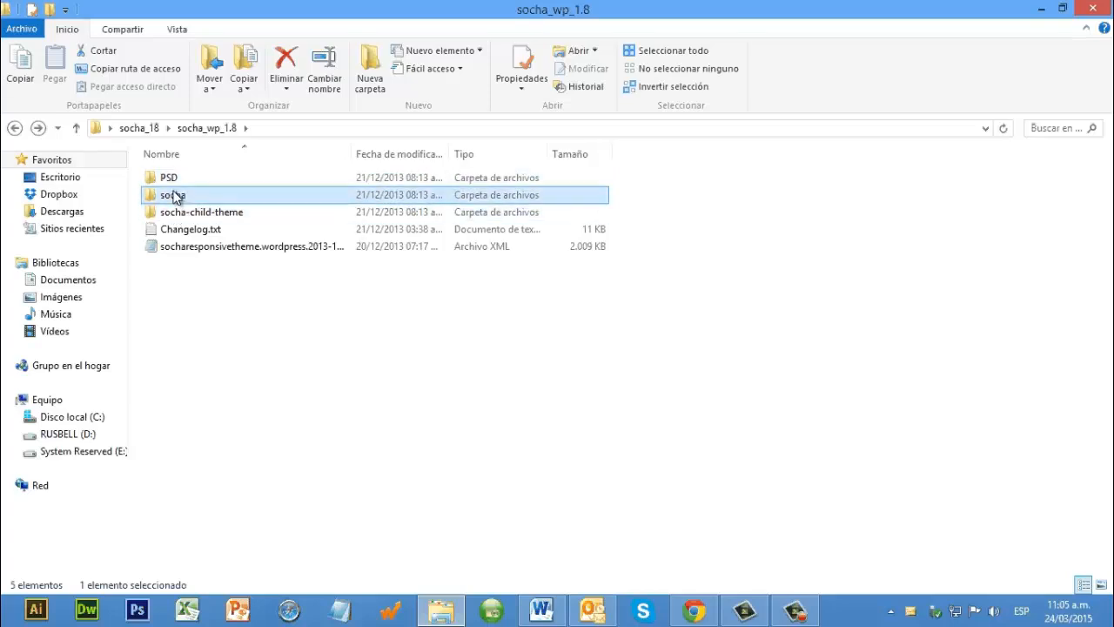
{"action": "double_click", "coordinate": [172, 198]}
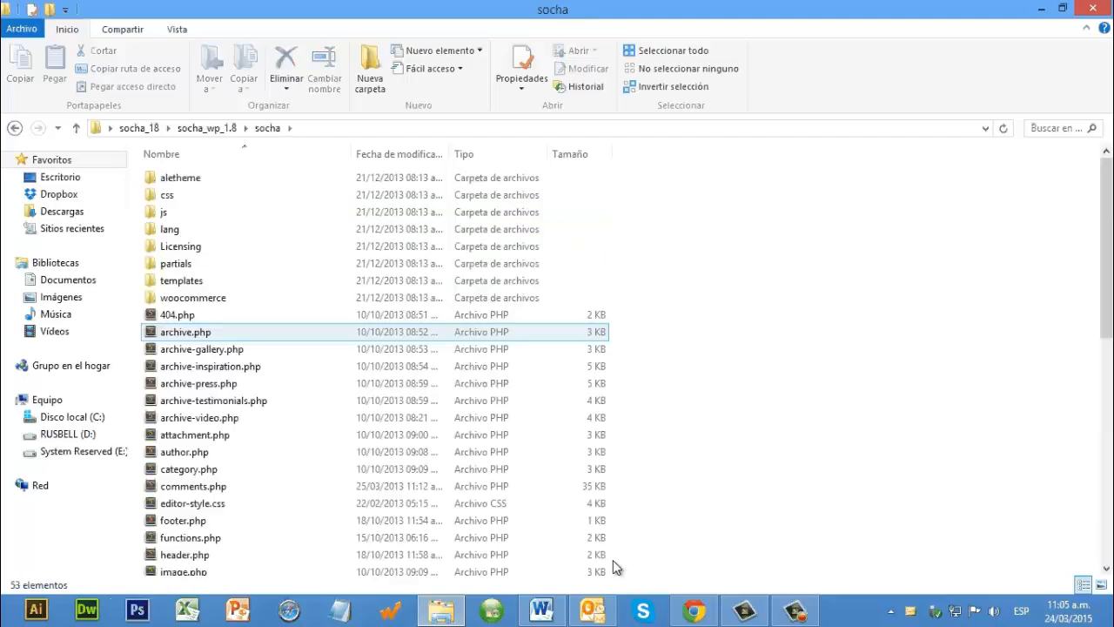
Step: Pack all files and folders of the socha theme folder into a ZIP archive named socha.zip
{"action": "scroll", "coordinate": [611, 578], "scroll_direction": "down", "scroll_amount": 10}
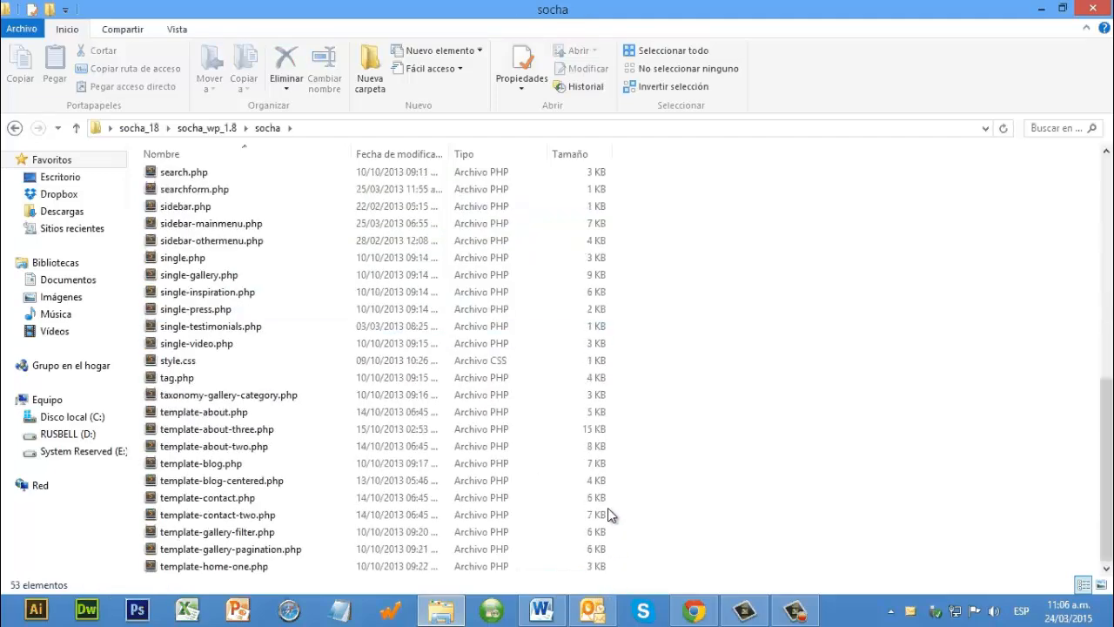
{"action": "left_click_drag", "start_coordinate": [610, 557], "coordinate": [728, 433]}
{"action": "scroll", "coordinate": [709, 453], "scroll_direction": "down", "scroll_amount": 10}
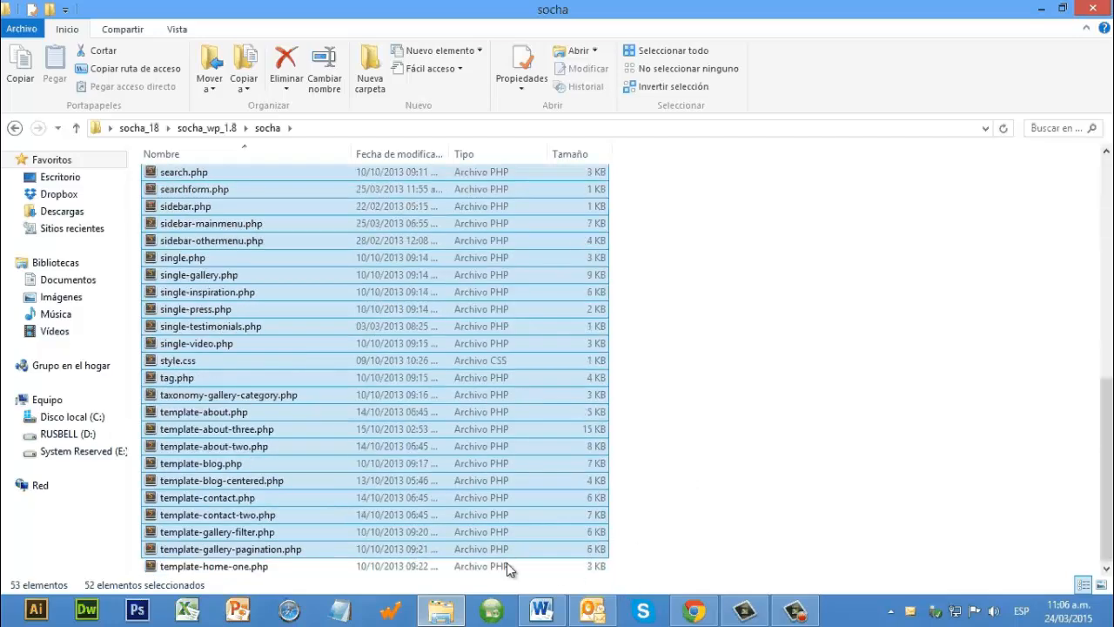
{"action": "left_click", "coordinate": [613, 575]}
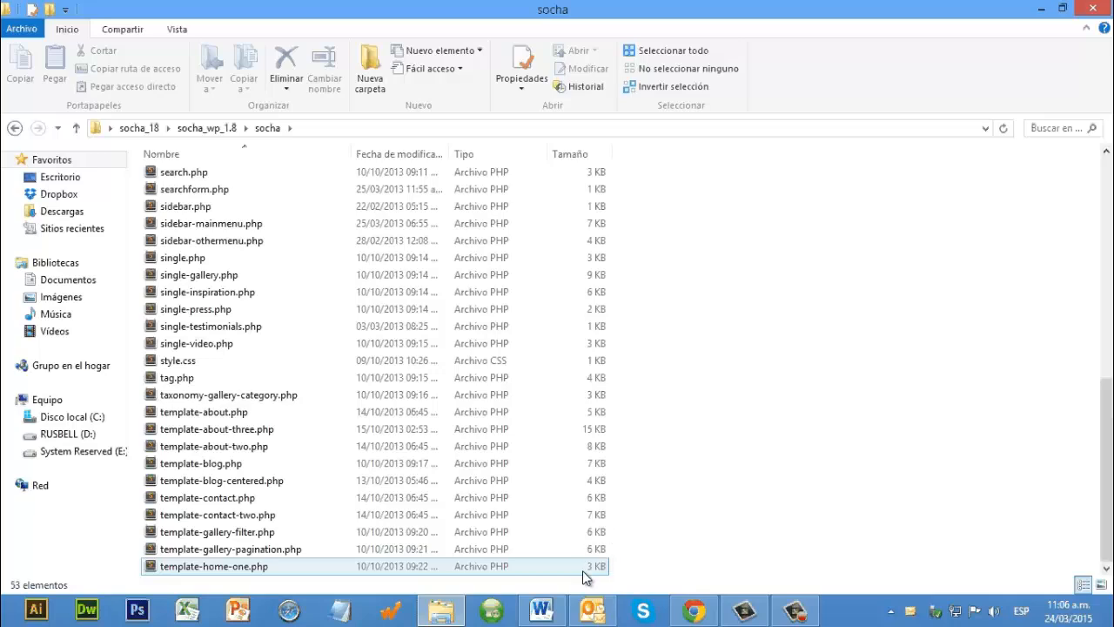
{"action": "left_click_drag", "start_coordinate": [582, 570], "coordinate": [374, 171]}
{"action": "left_click", "coordinate": [618, 541]}
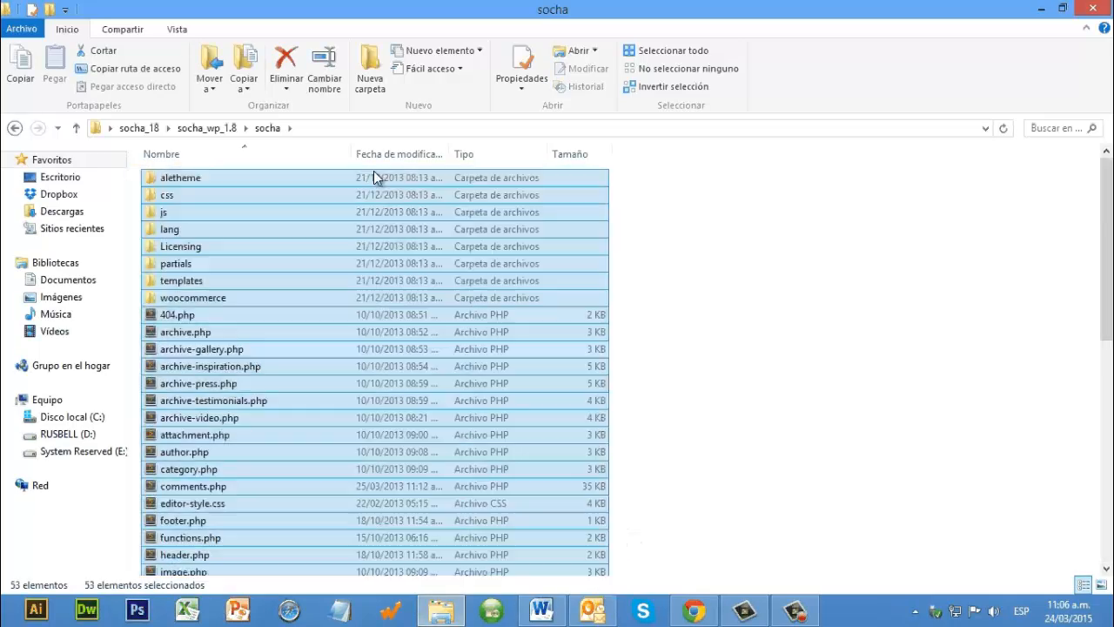
{"action": "right_click", "coordinate": [375, 131]}
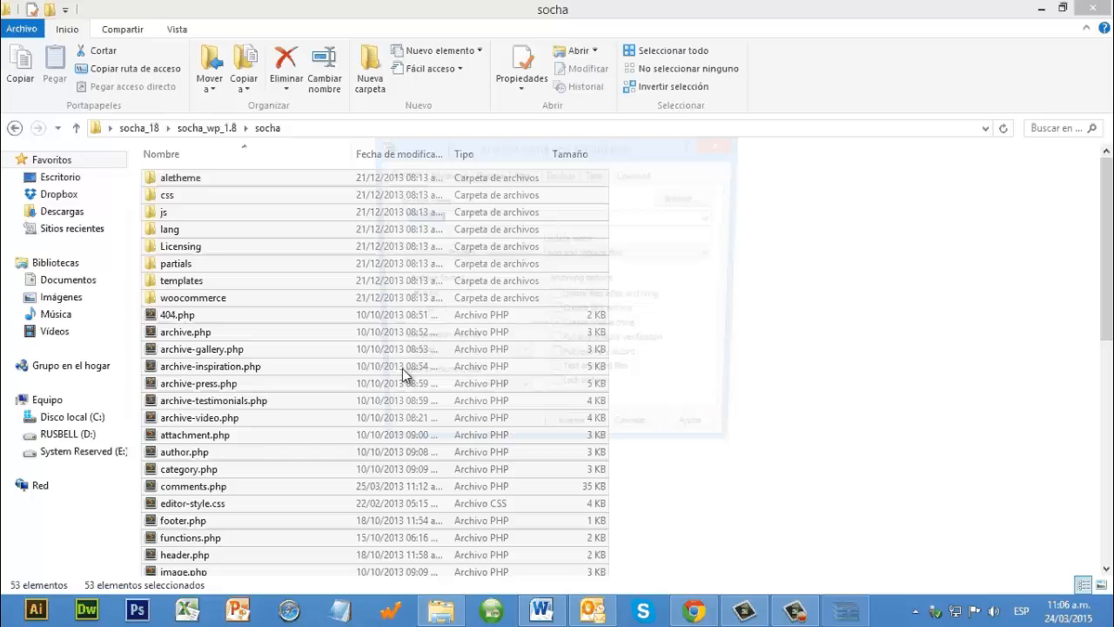
{"action": "key", "text": "alt+z"}
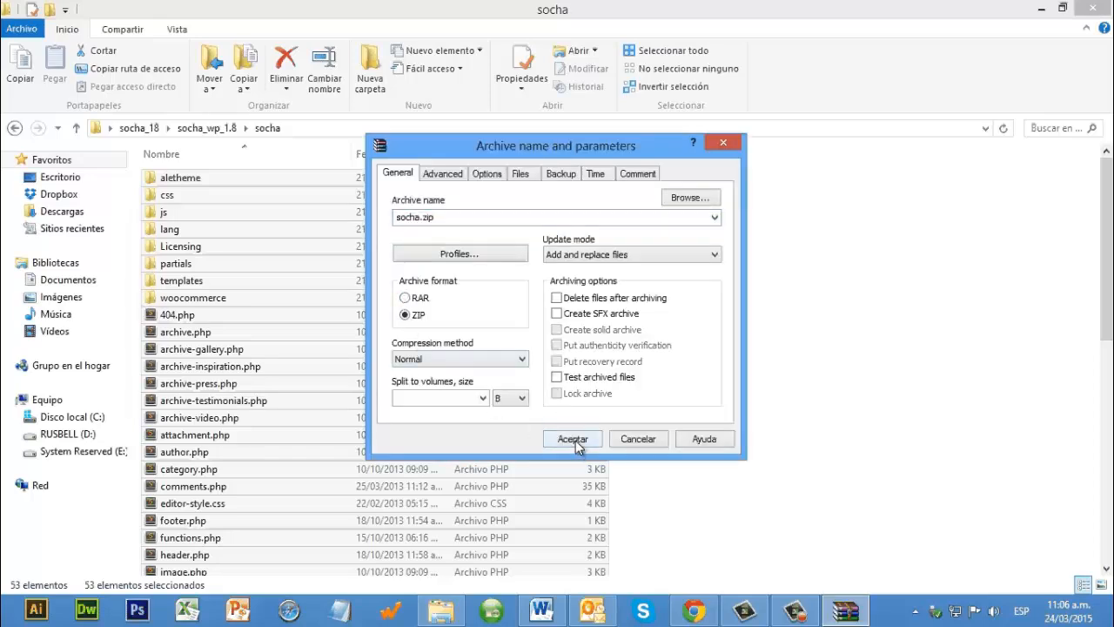
{"action": "left_click", "coordinate": [573, 439]}
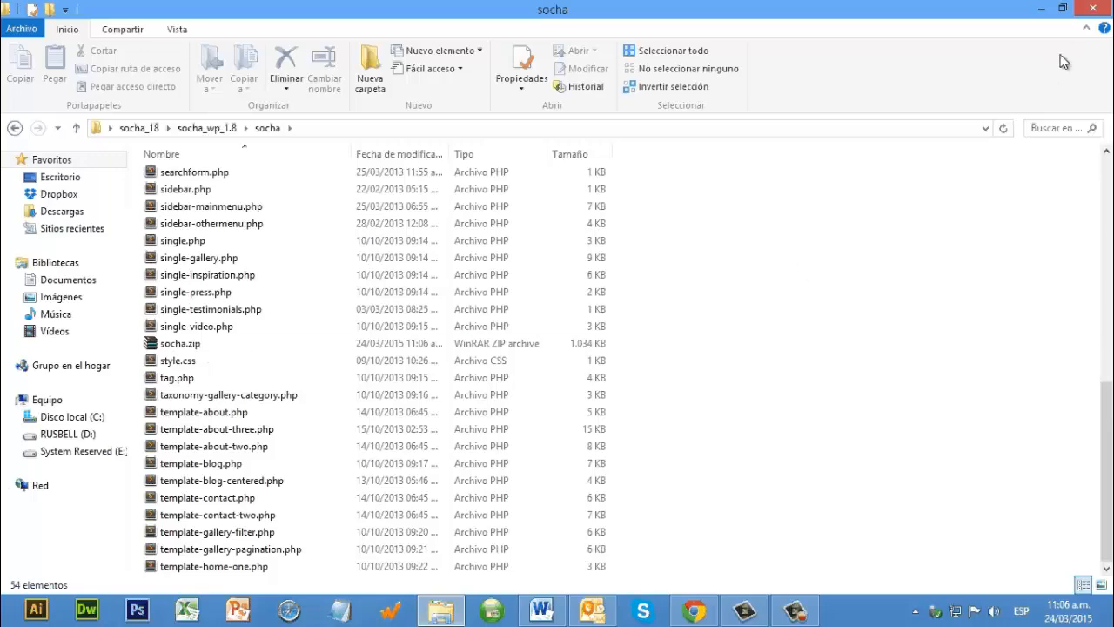
Step: Shrink the folder window and move socha.zip from the socha folder to the desktop
{"action": "left_click", "coordinate": [1062, 9]}
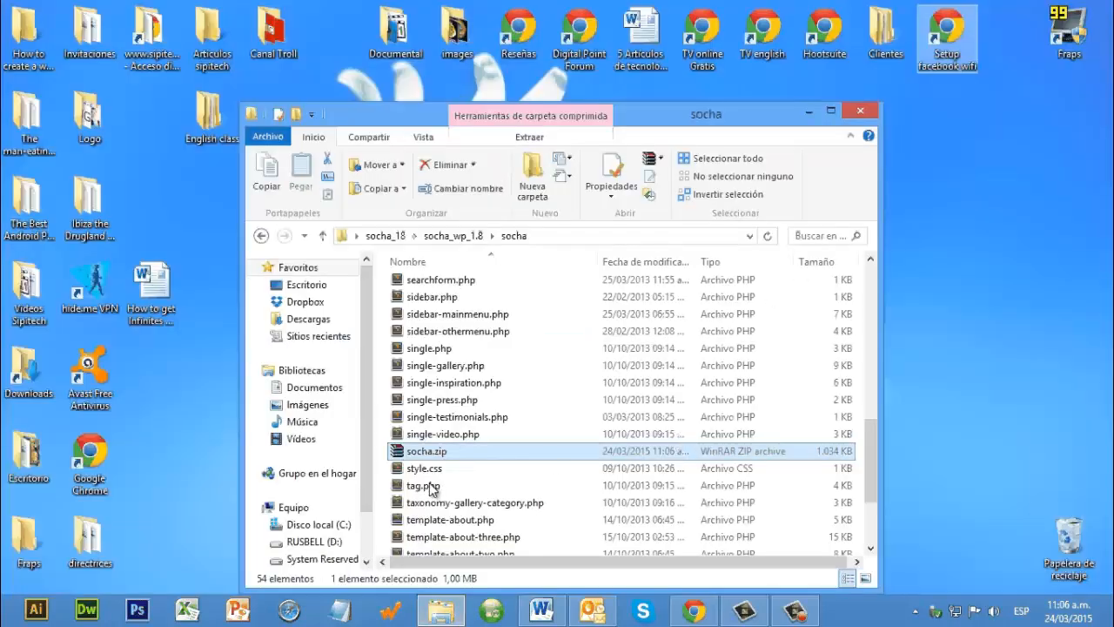
{"action": "left_click_drag", "start_coordinate": [988, 345], "coordinate": [988, 345]}
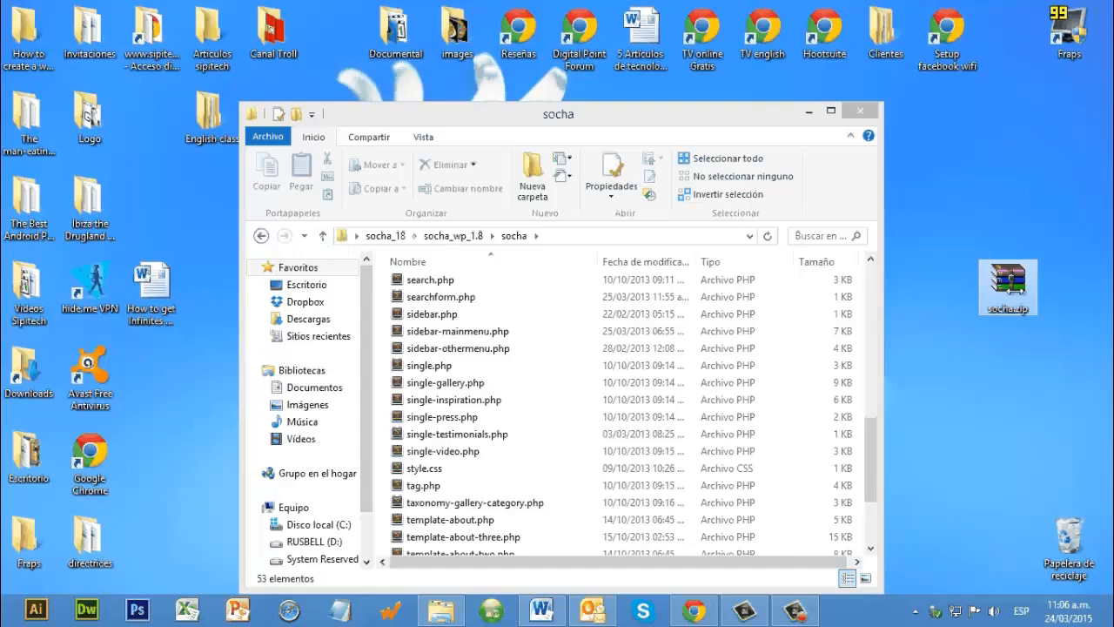
{"action": "left_click", "coordinate": [372, 302]}
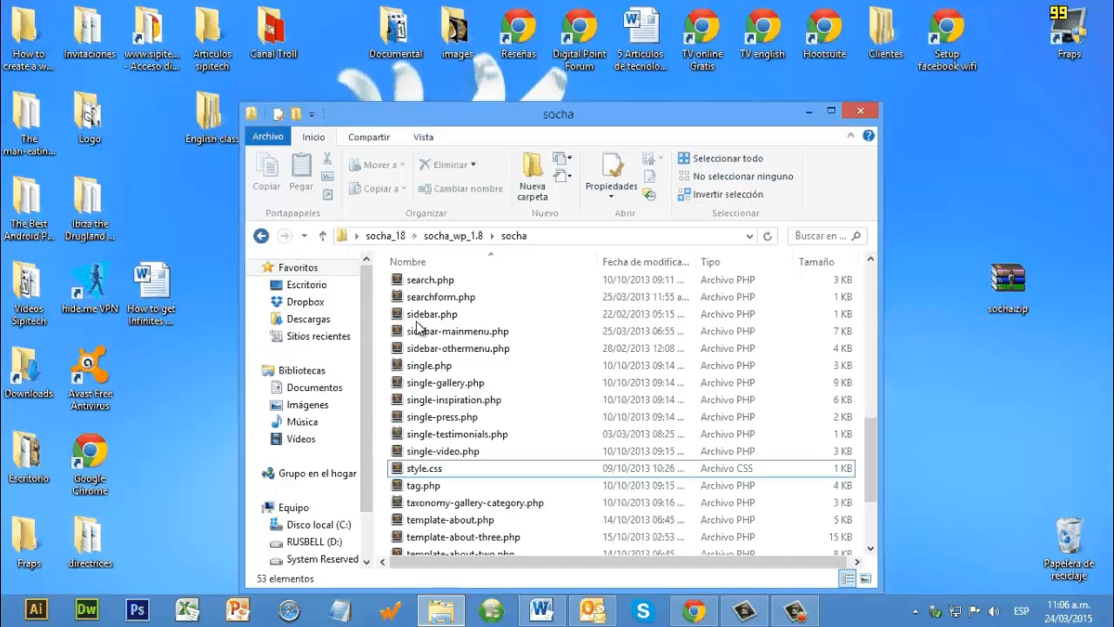
Step: Look into the socha-child-theme folder and return to socha_wp_1.8
{"action": "key", "text": "BackSpace"}
{"action": "double_click", "coordinate": [420, 316]}
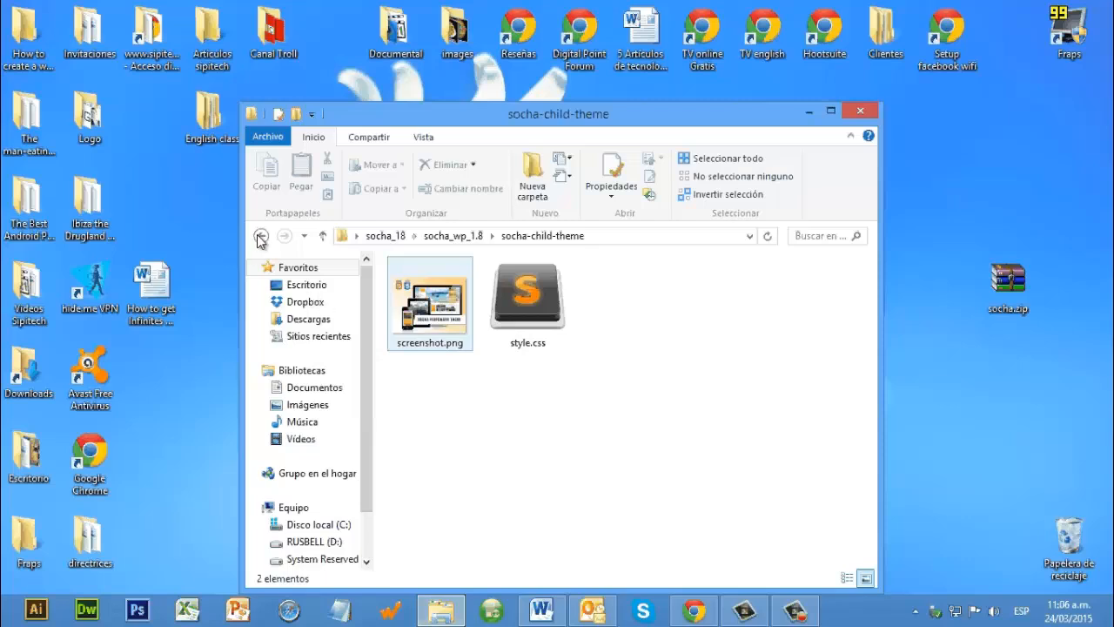
{"action": "key", "text": "BackSpace"}
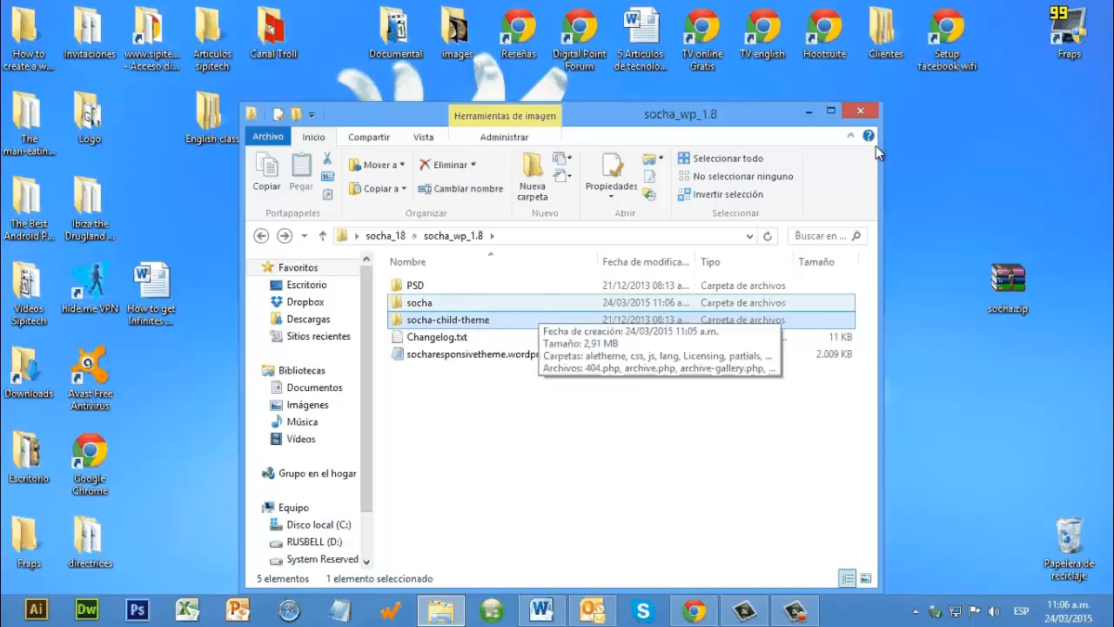
Step: Move socharesponsivetheme.wordpress.2013-10-18.xml from socha_wp_1.8 to the desktop, close the folder and rearrange the desktop icons
{"action": "left_click", "coordinate": [523, 358]}
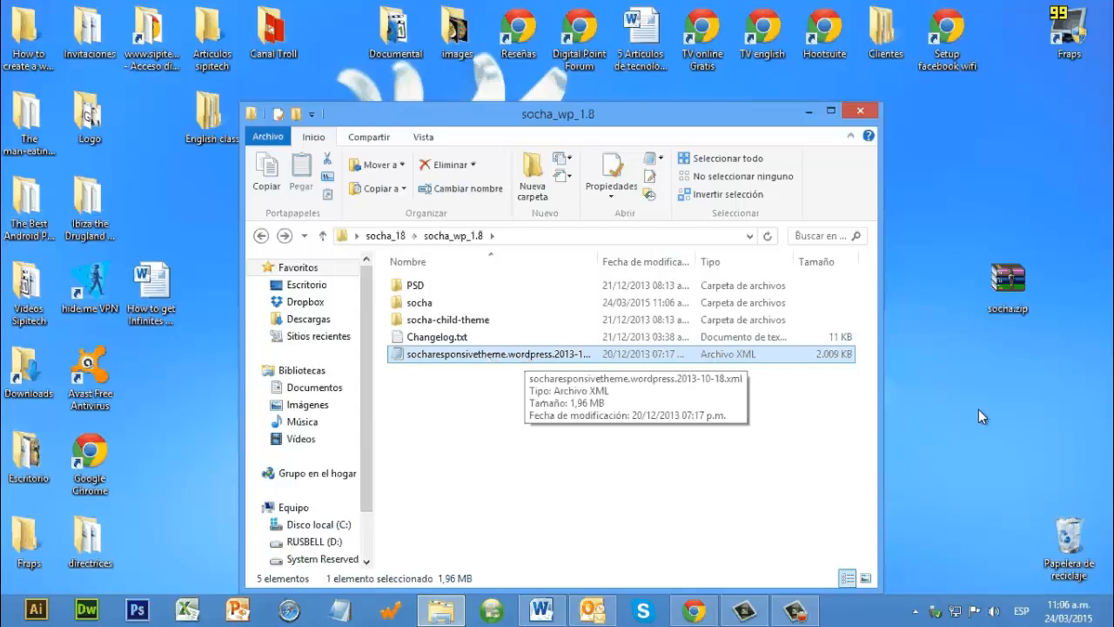
{"action": "left_click_drag", "start_coordinate": [490, 360], "coordinate": [949, 383]}
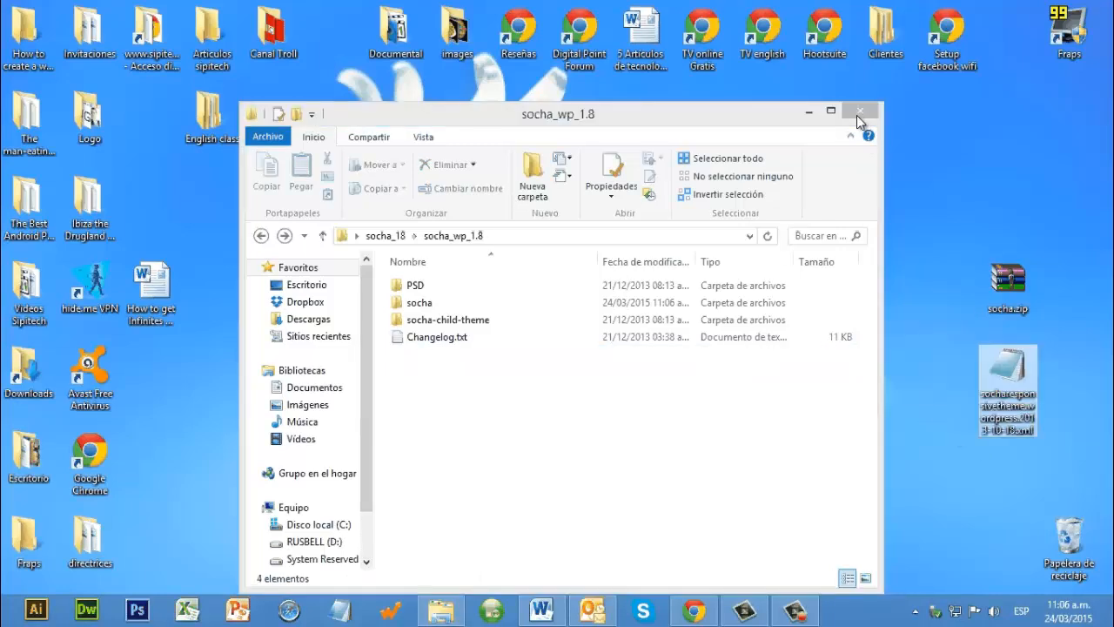
{"action": "left_click", "coordinate": [860, 110]}
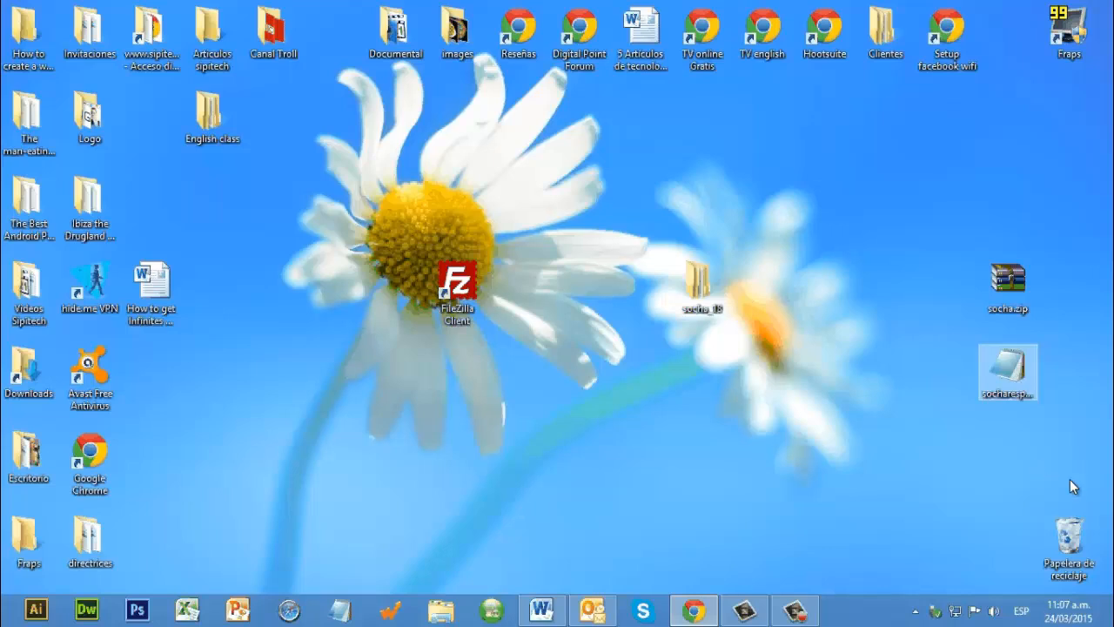
{"action": "left_click_drag", "start_coordinate": [1008, 365], "coordinate": [817, 254]}
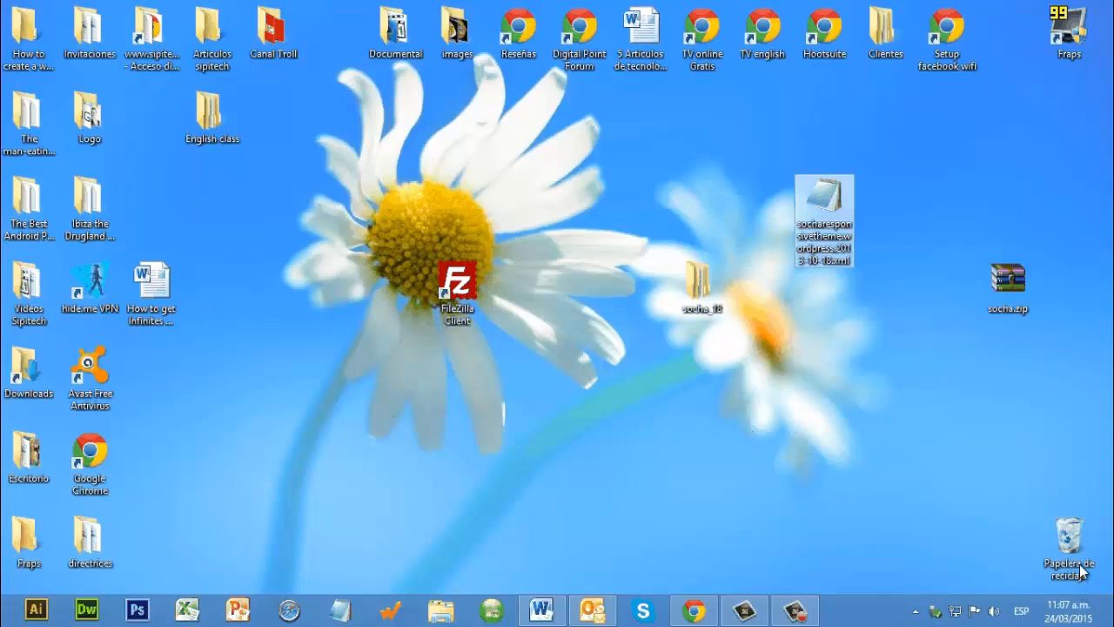
{"action": "left_click_drag", "start_coordinate": [703, 286], "coordinate": [853, 358]}
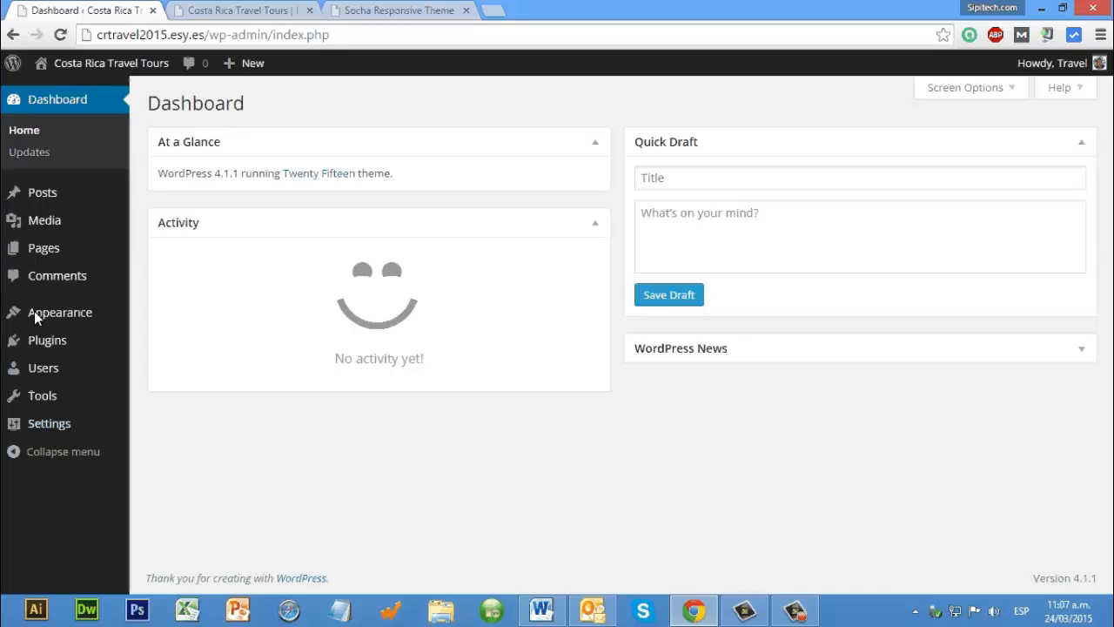
Step: In the WordPress admin, upload socha.zip from the desktop as a new theme, install it and activate it
{"action": "mouse_move", "coordinate": [35, 312]}
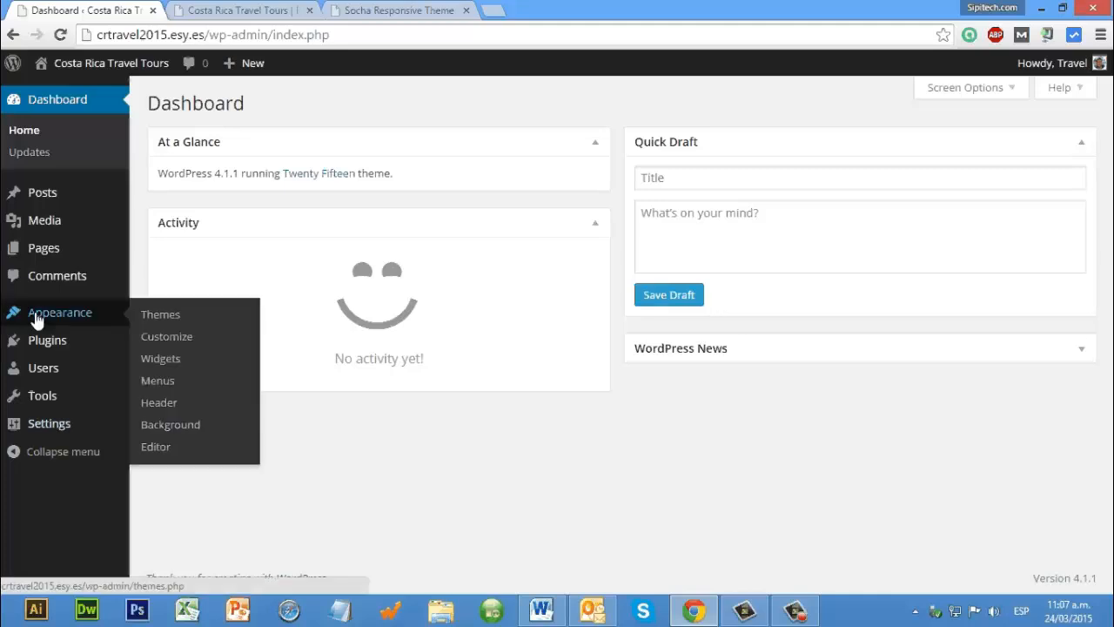
{"action": "left_click", "coordinate": [161, 322]}
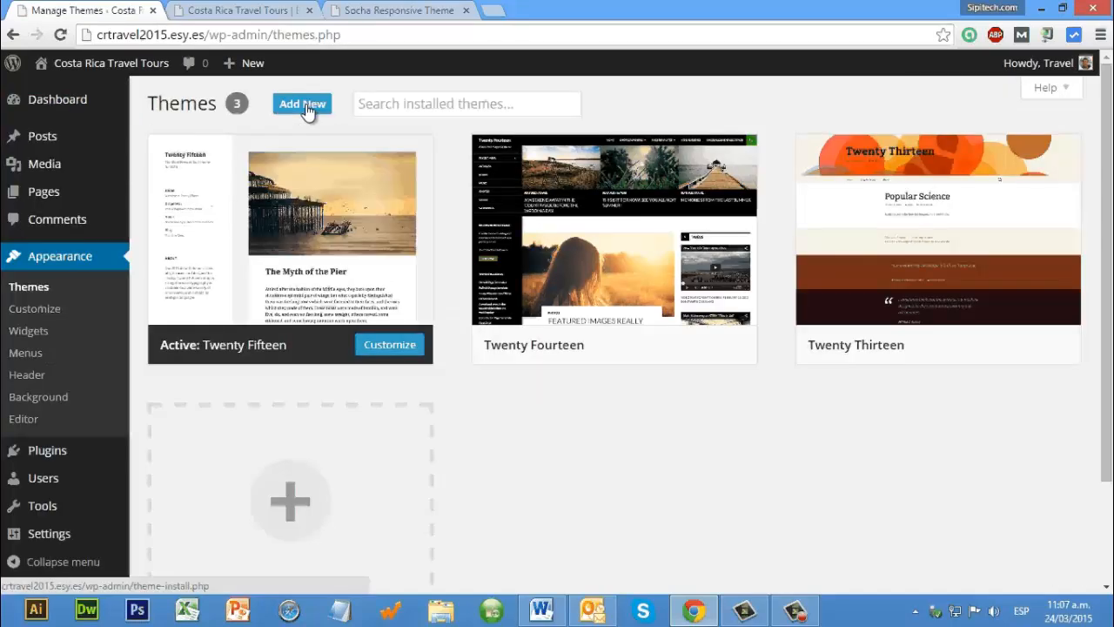
{"action": "left_click", "coordinate": [307, 108]}
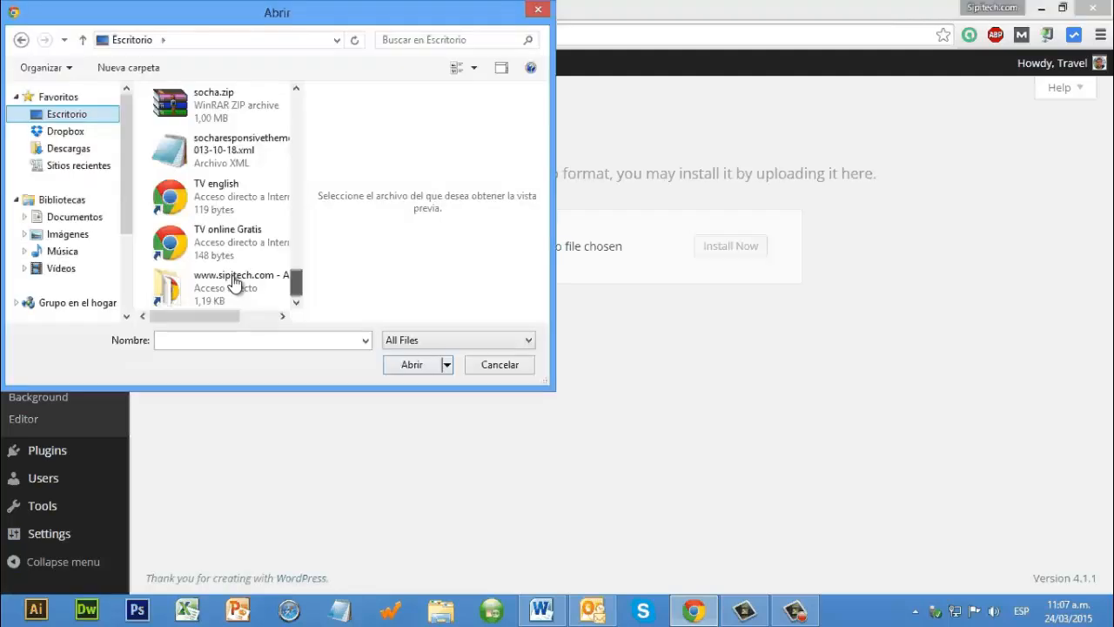
{"action": "scroll", "coordinate": [235, 284], "scroll_direction": "up", "scroll_amount": 2}
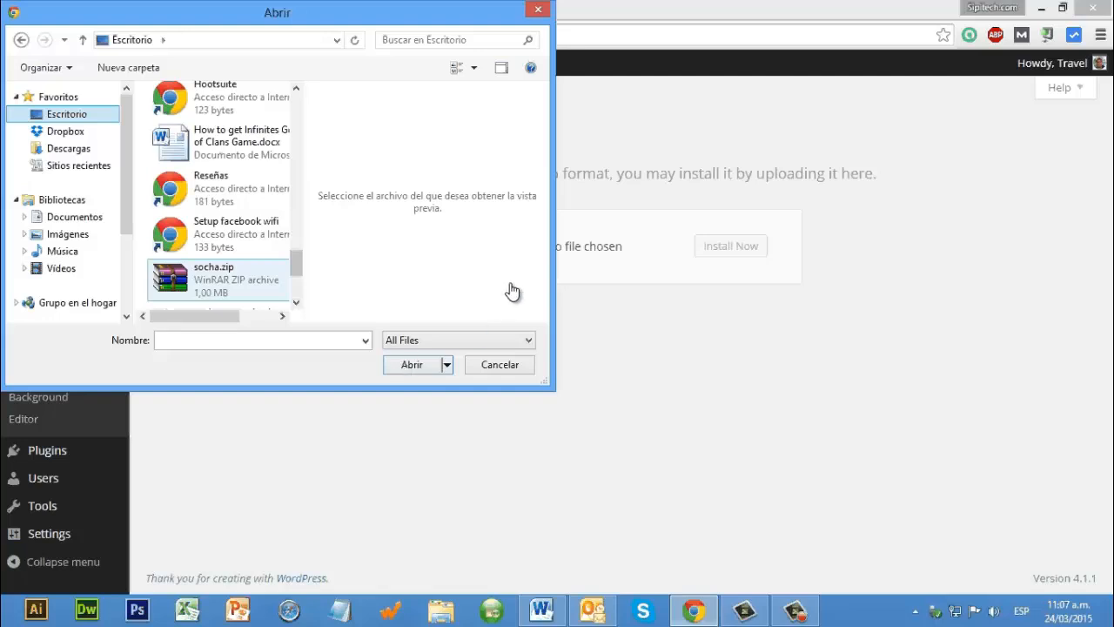
{"action": "double_click", "coordinate": [218, 279]}
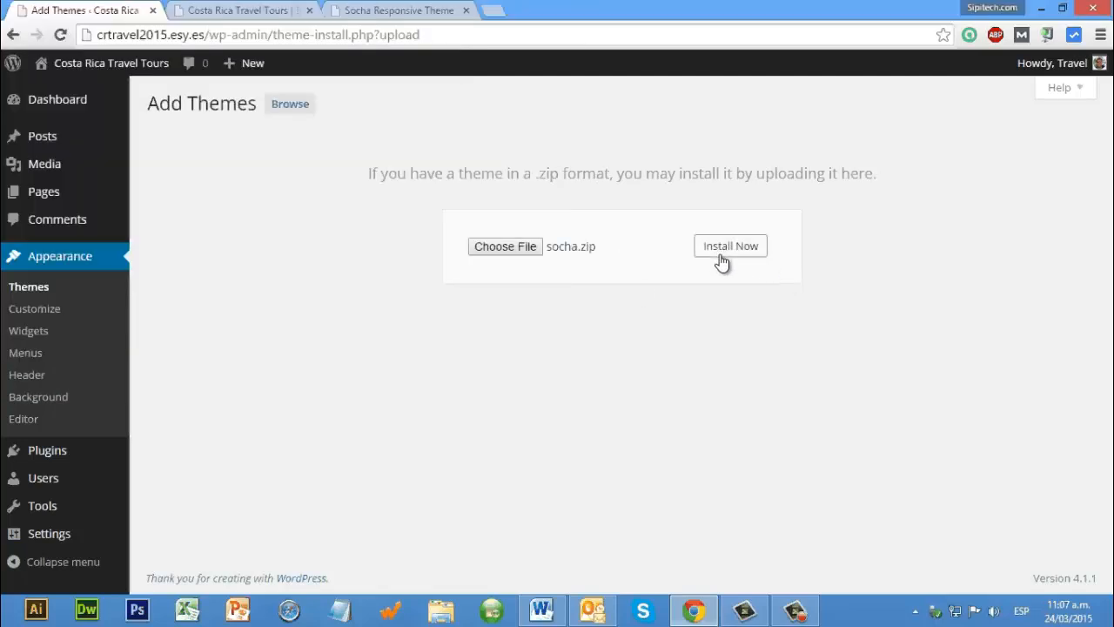
{"action": "left_click", "coordinate": [722, 253]}
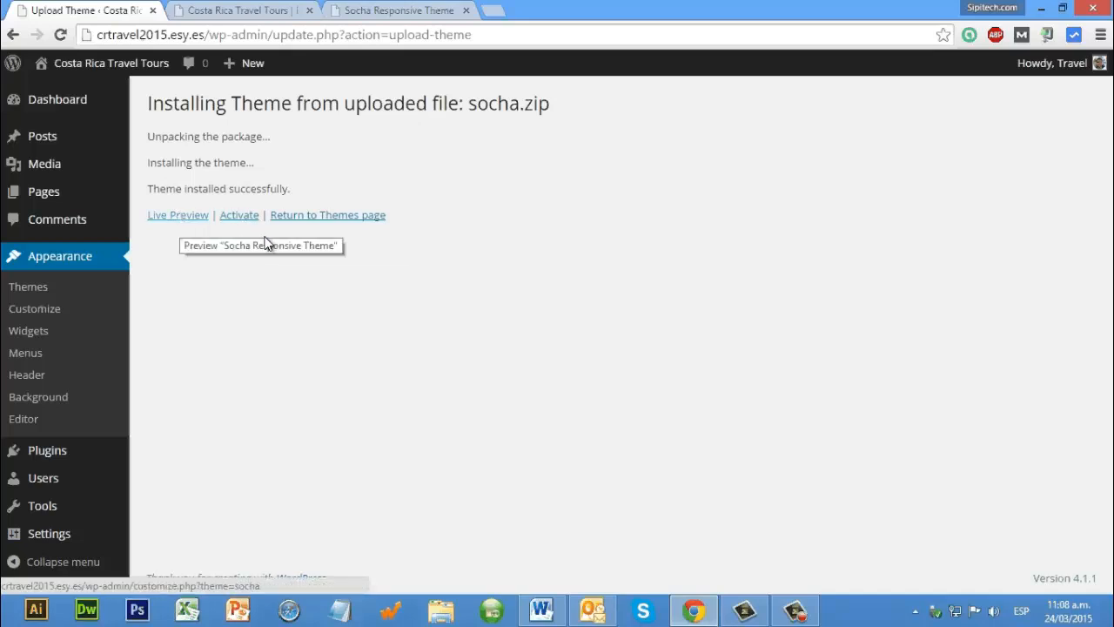
{"action": "left_click", "coordinate": [240, 216]}
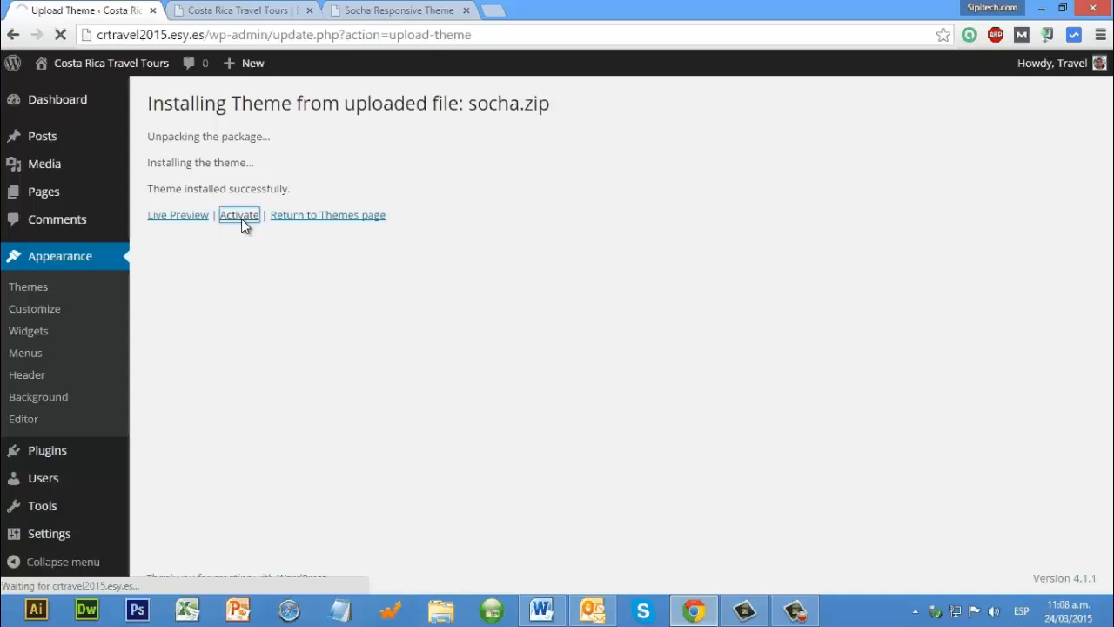
Step: Reload the Costa Rica Travel Tours front page and look over its appearance down to the footer
{"action": "left_click", "coordinate": [266, 11]}
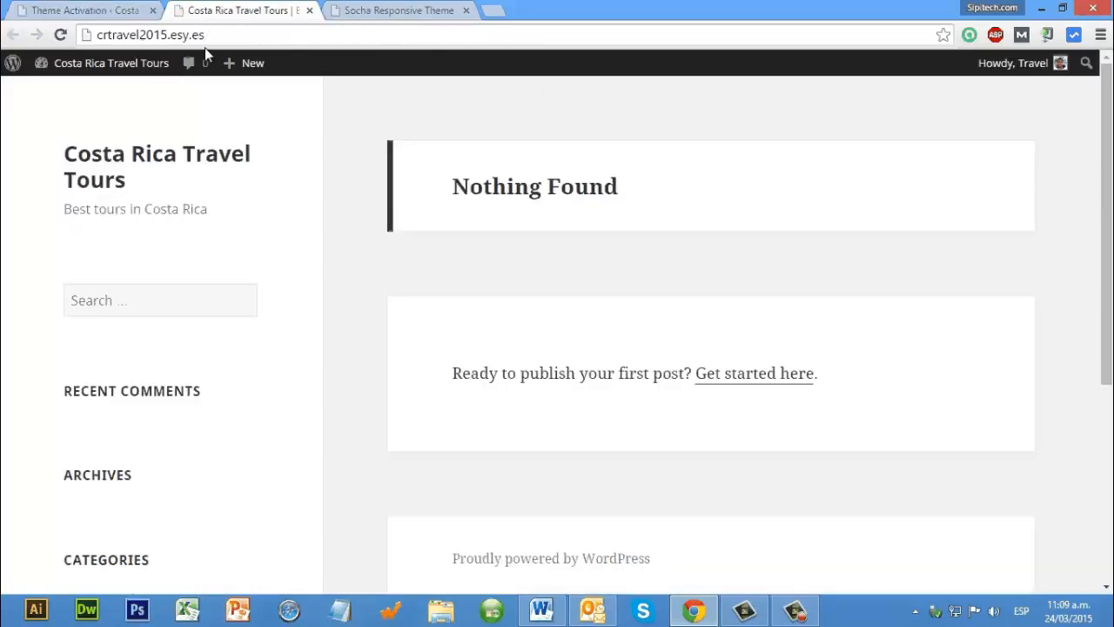
{"action": "left_click", "coordinate": [58, 38]}
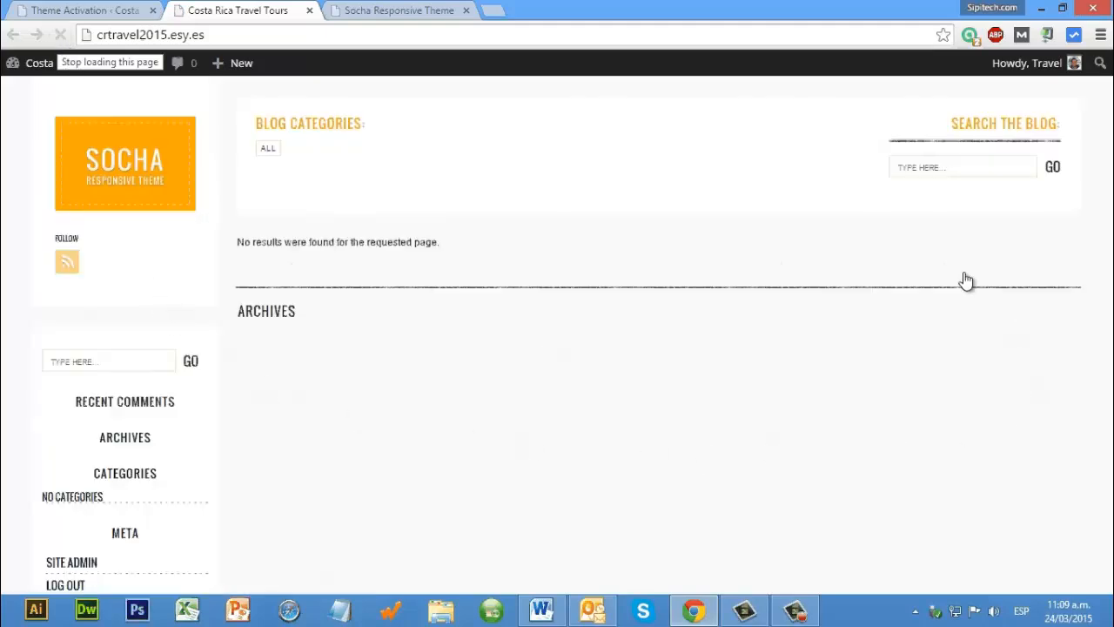
{"action": "scroll", "coordinate": [349, 435], "scroll_direction": "down", "scroll_amount": 3}
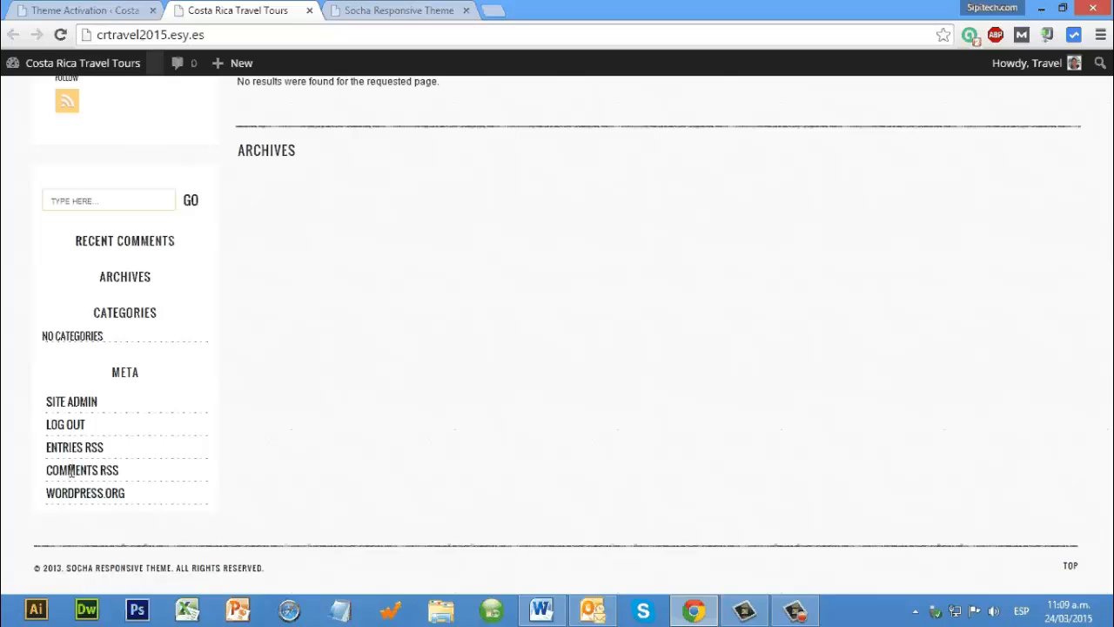
Step: Return to the site's admin area, install the WordPress importer from the import tools and run it
{"action": "key", "text": "ctrl+shift+Tab"}
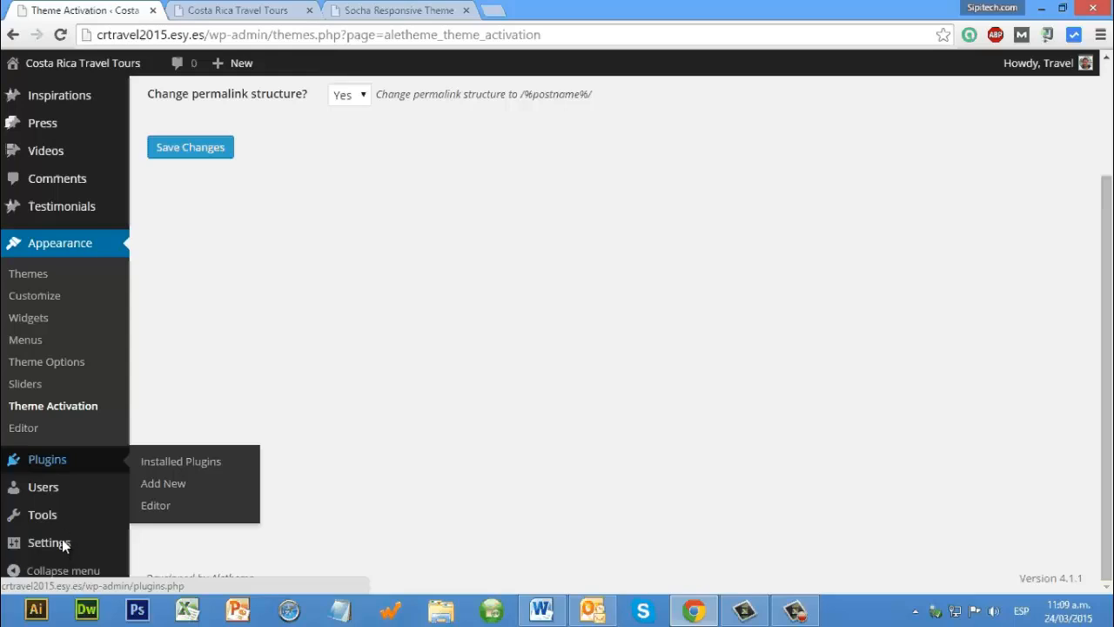
{"action": "mouse_move", "coordinate": [53, 540]}
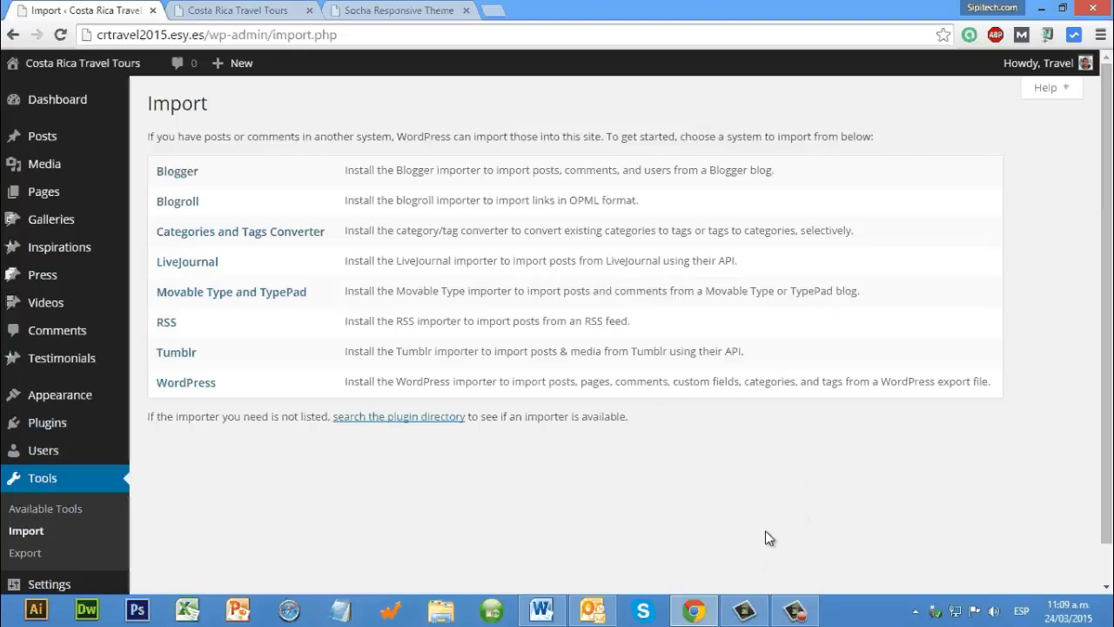
{"action": "left_click", "coordinate": [509, 346]}
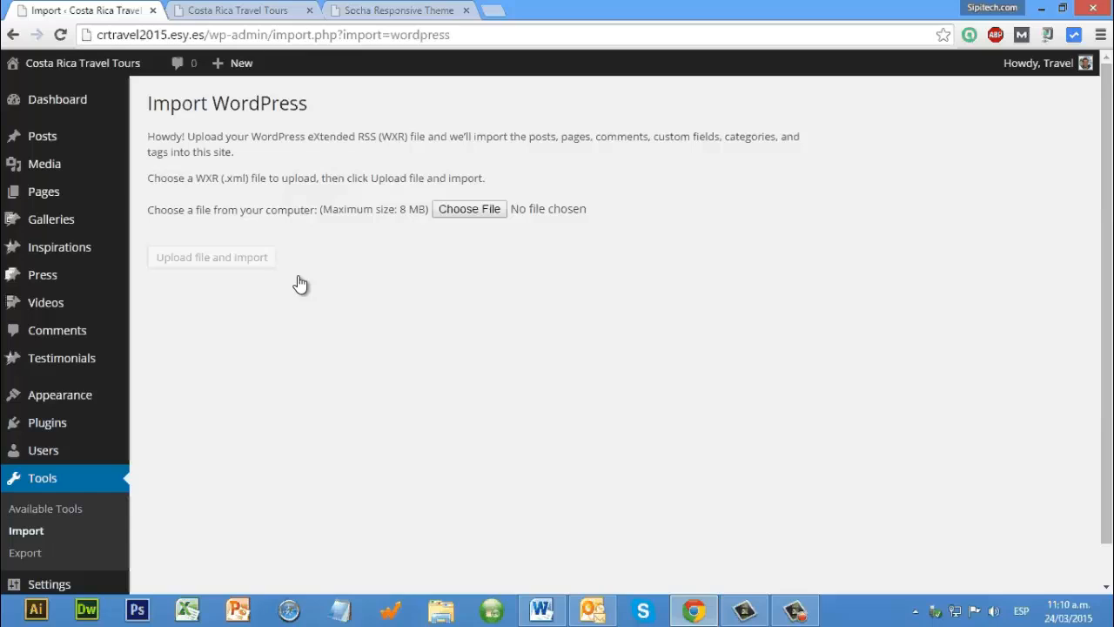
Step: Upload socharesponsivetheme.wordpress.2013-10-18.xml from the desktop to the WordPress importer
{"action": "left_click", "coordinate": [248, 209]}
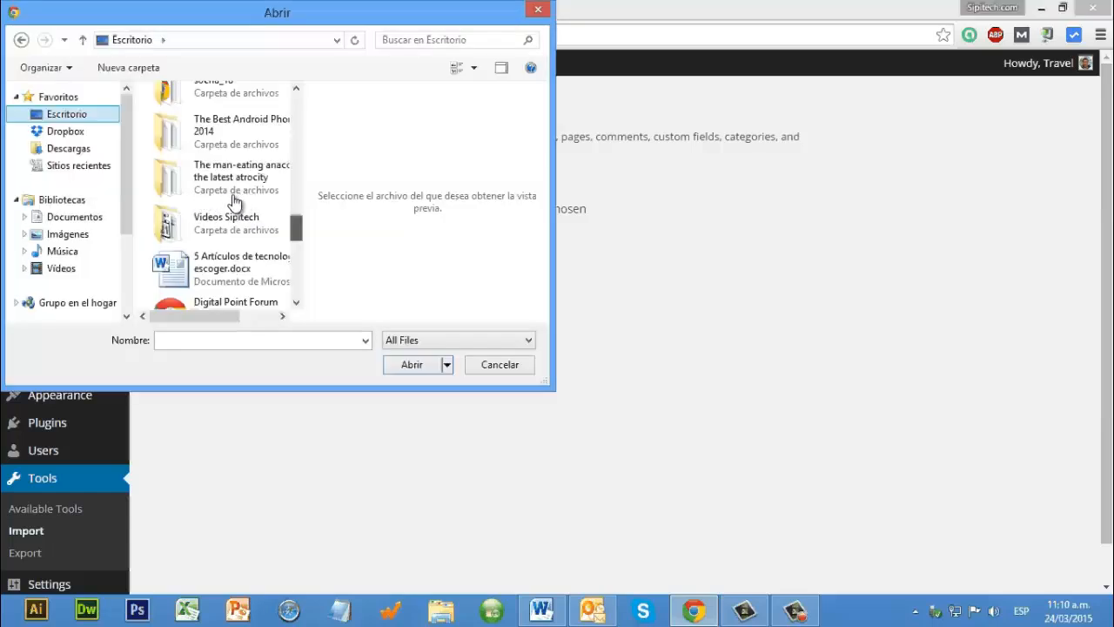
{"action": "scroll", "coordinate": [235, 200], "scroll_direction": "down", "scroll_amount": 5}
{"action": "left_click", "coordinate": [239, 199]}
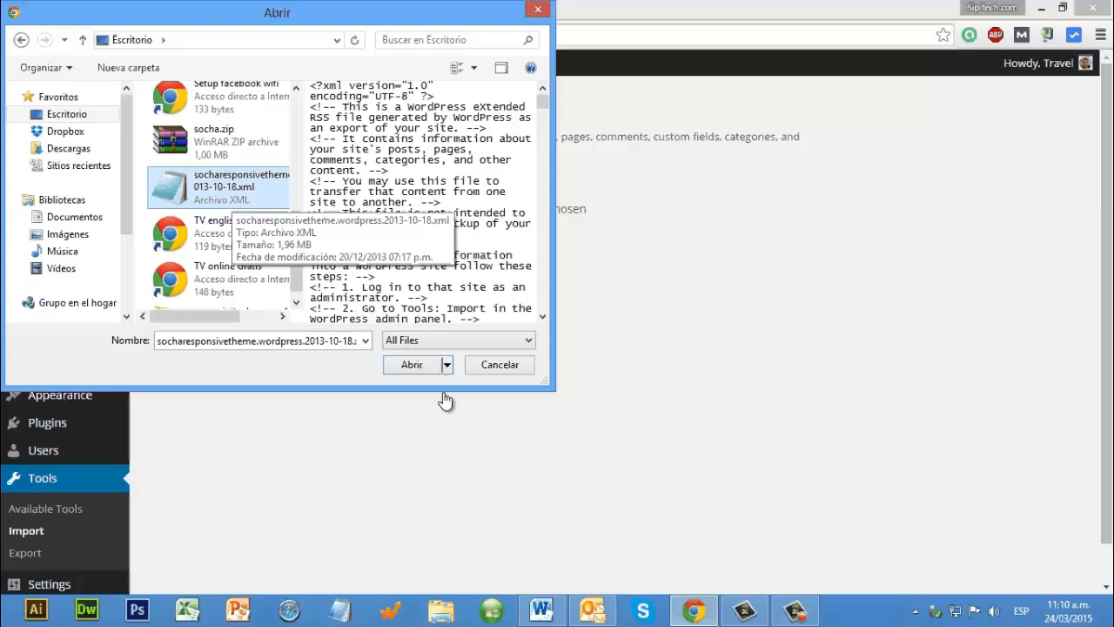
{"action": "left_click", "coordinate": [411, 365]}
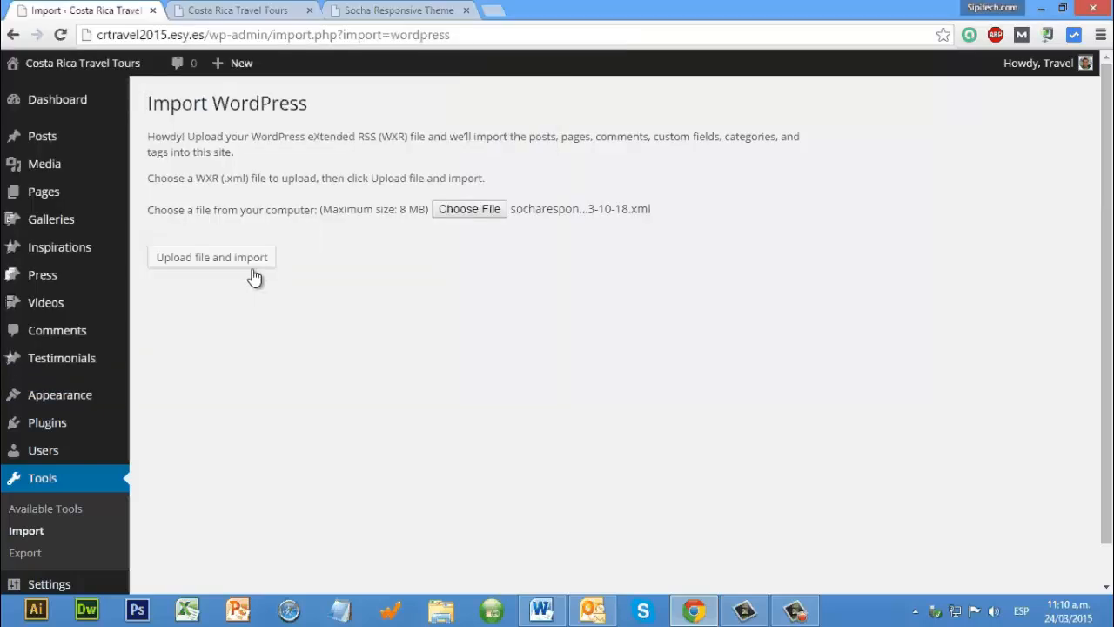
{"action": "left_click", "coordinate": [239, 273]}
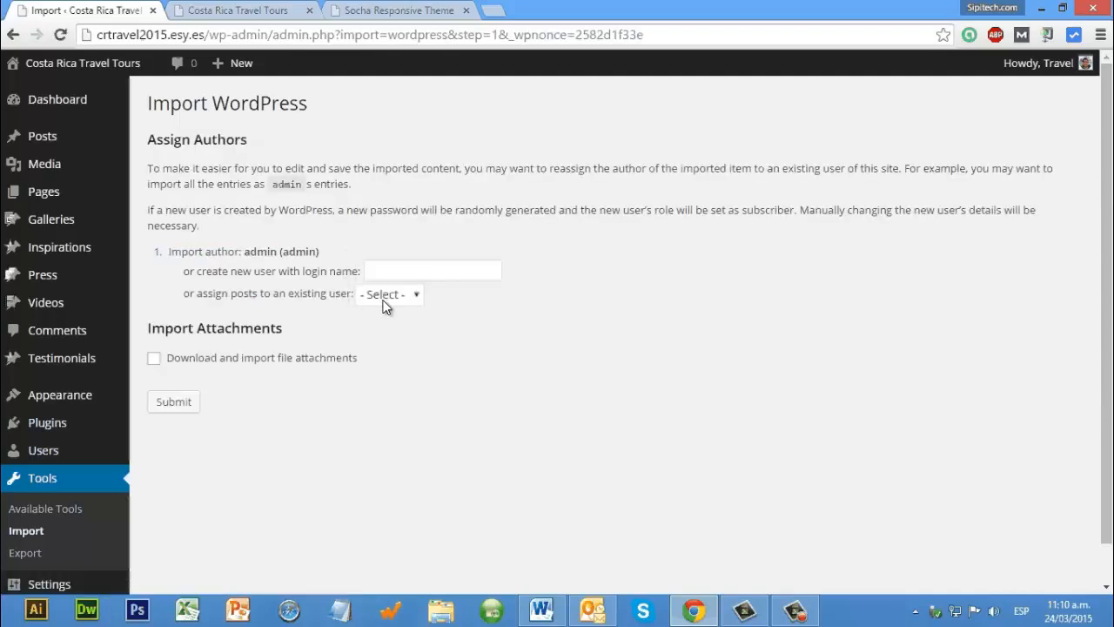
Step: Assign the imported admin posts to the existing user Travel, include file attachments, and submit the WordPress import
{"action": "left_click", "coordinate": [388, 296]}
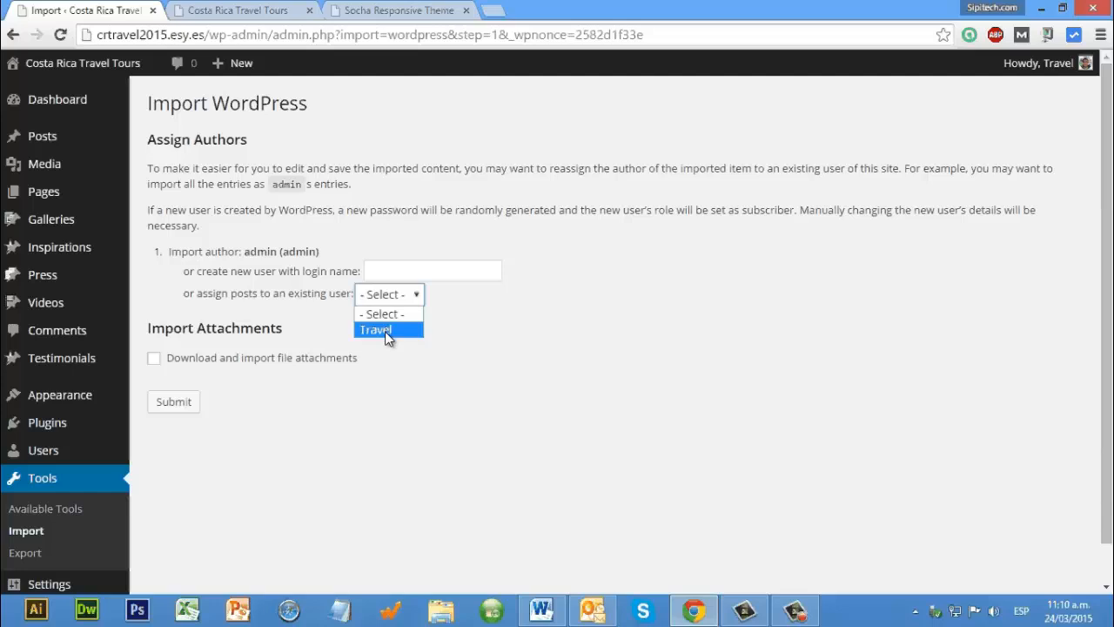
{"action": "left_click", "coordinate": [387, 334]}
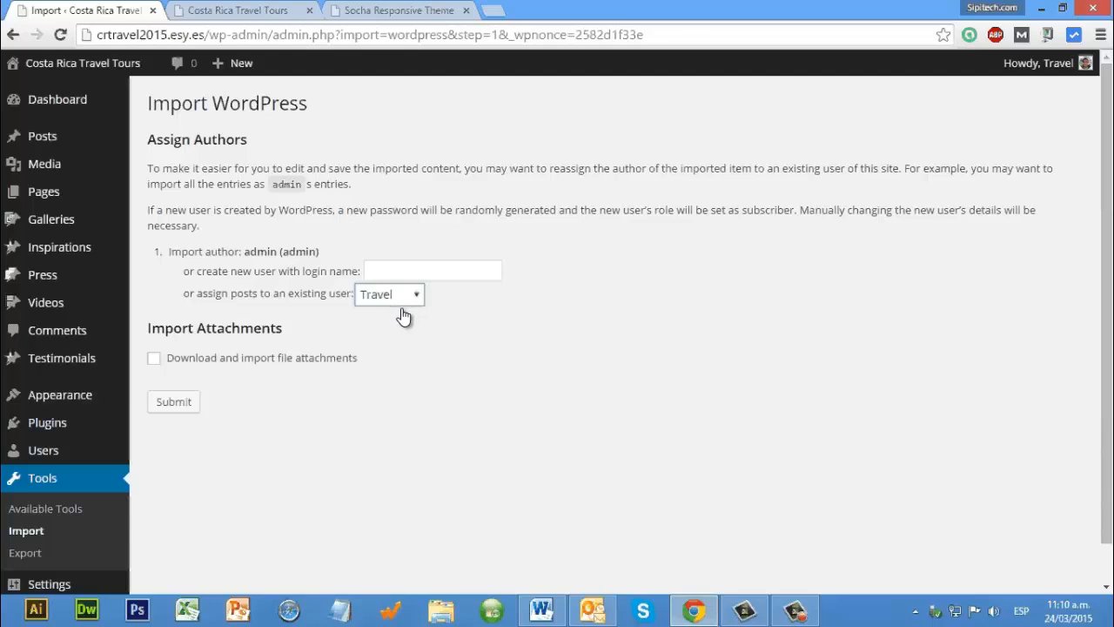
{"action": "left_click", "coordinate": [153, 359]}
{"action": "left_click", "coordinate": [169, 403]}
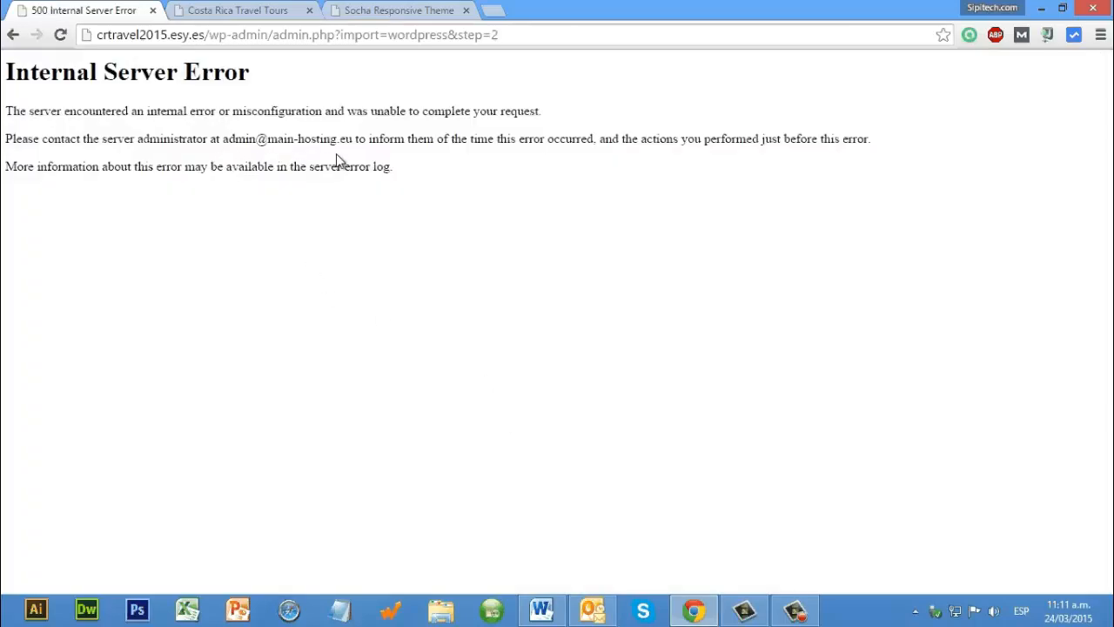
Step: Go back to the author assignment form, try submitting the import again with the same options, and return to the form
{"action": "left_click", "coordinate": [14, 36]}
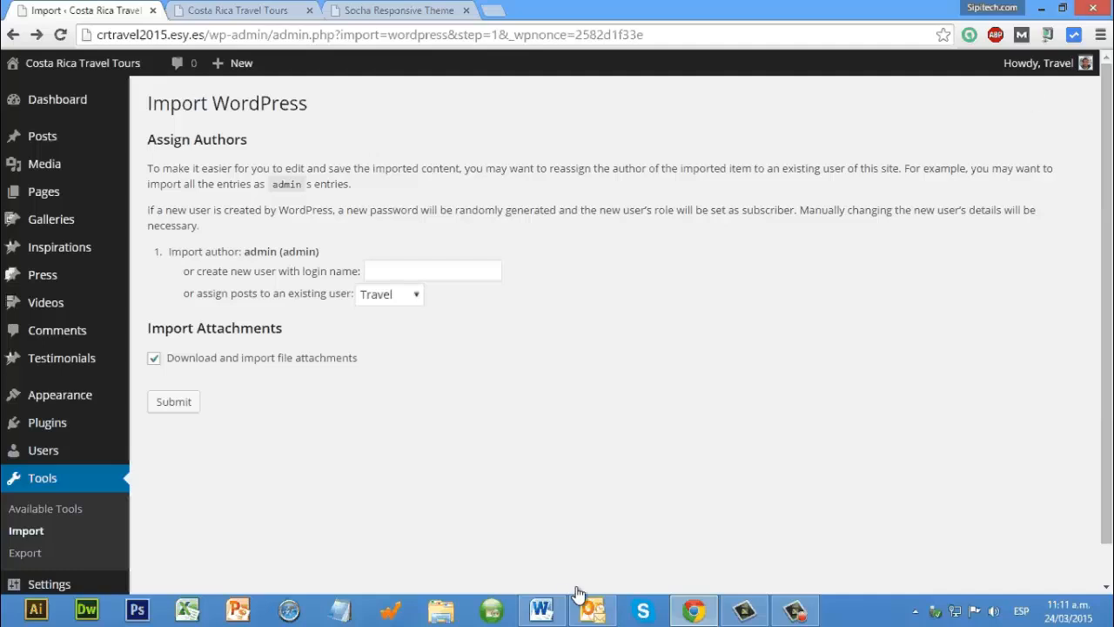
{"action": "left_click", "coordinate": [175, 403]}
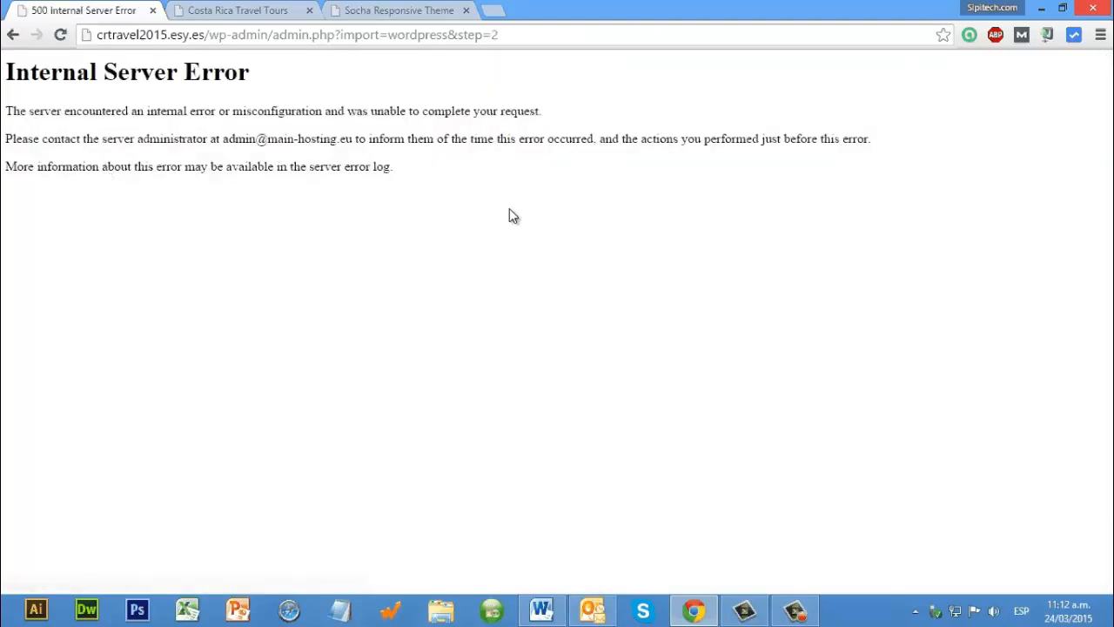
{"action": "left_click", "coordinate": [11, 35]}
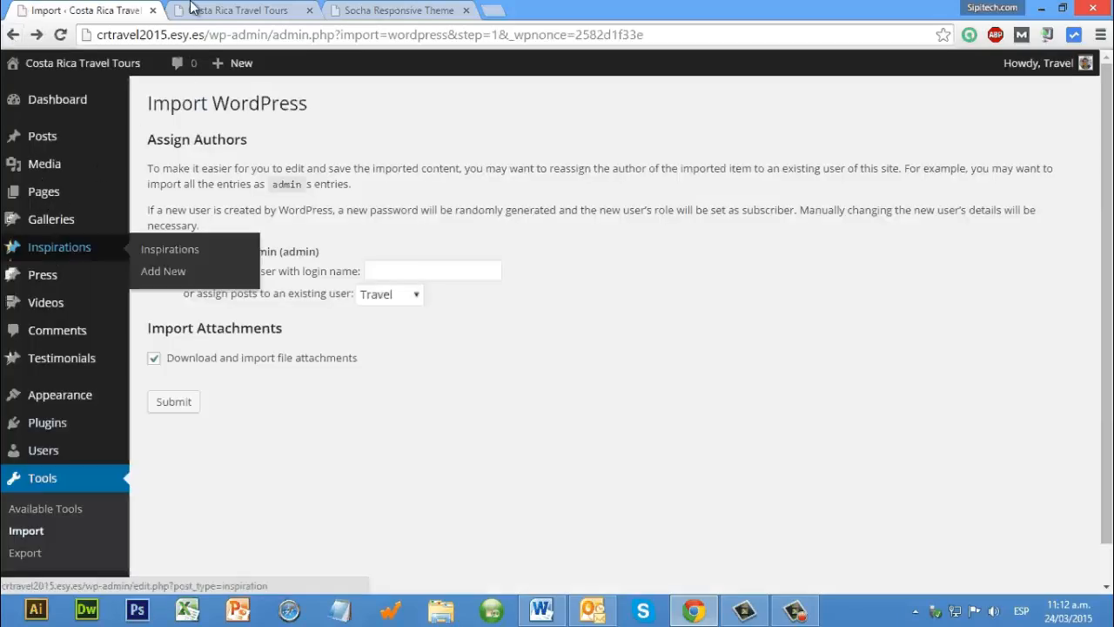
Step: Reload the Costa Rica Travel Tours front page, check it for imported content, and return to the site's admin area
{"action": "key", "text": "ctrl+Tab"}
{"action": "left_click", "coordinate": [61, 35]}
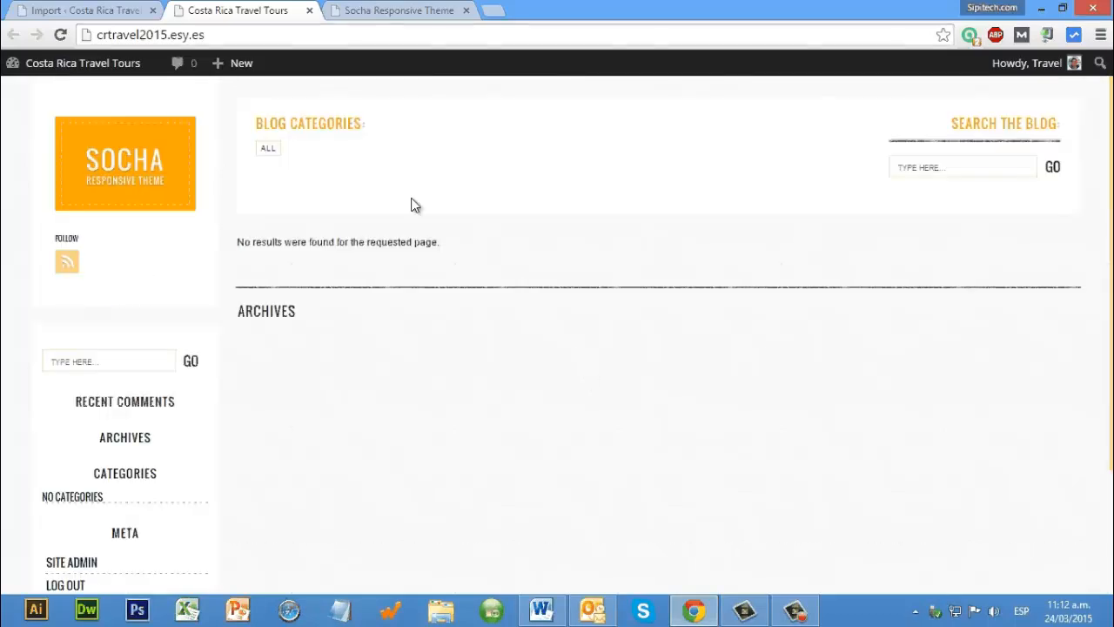
{"action": "key", "text": "ctrl+shift+Tab"}
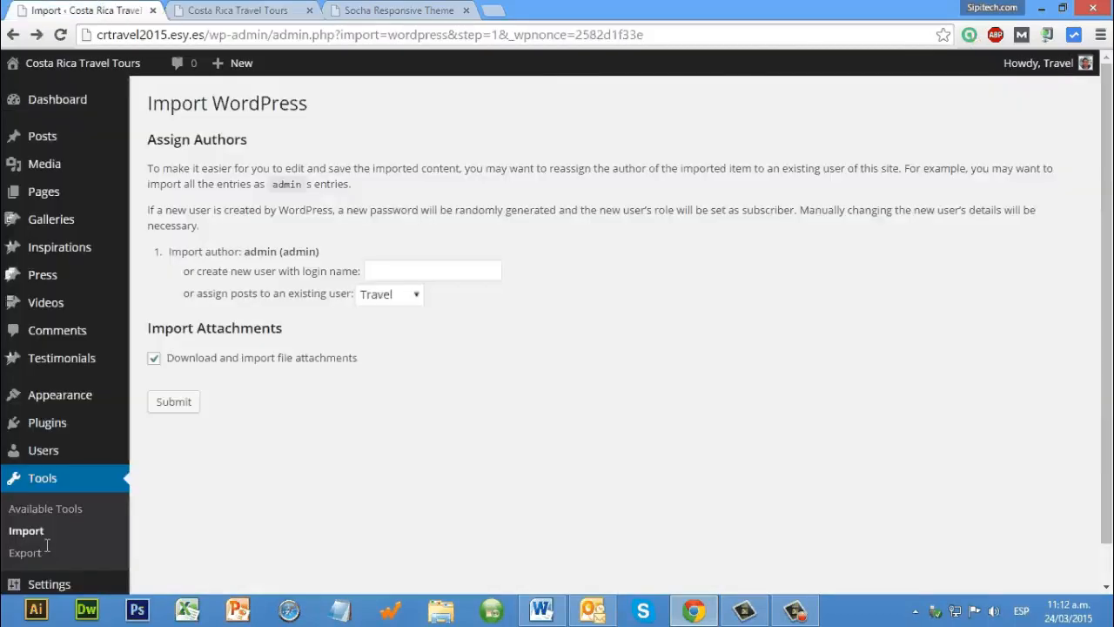
{"action": "scroll", "coordinate": [46, 542], "scroll_direction": "down", "scroll_amount": 1}
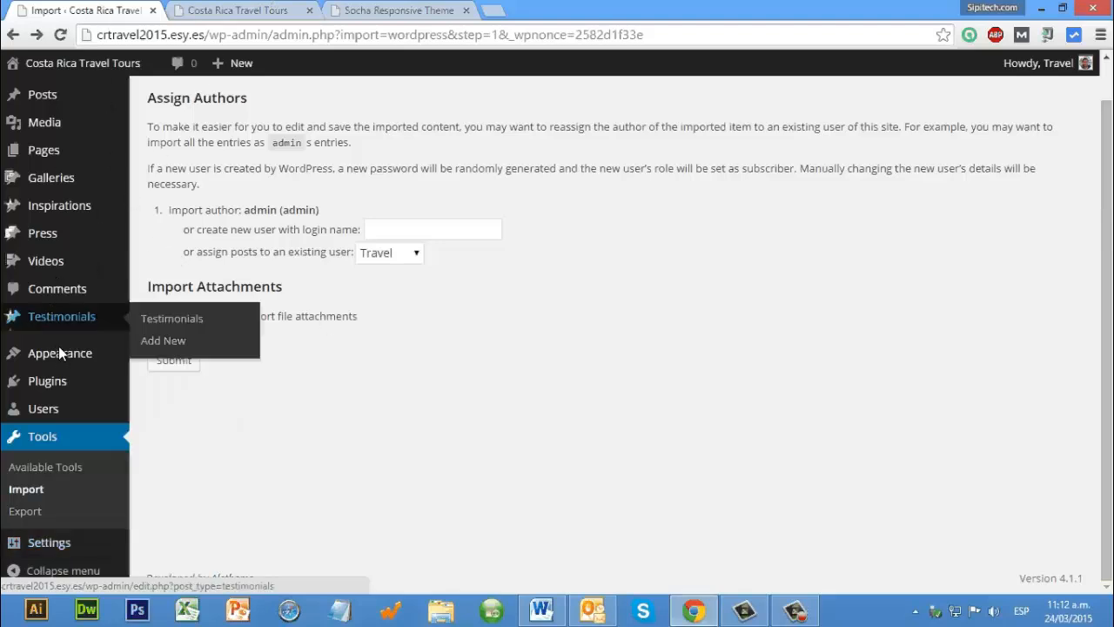
{"action": "key", "text": "ctrl+Tab"}
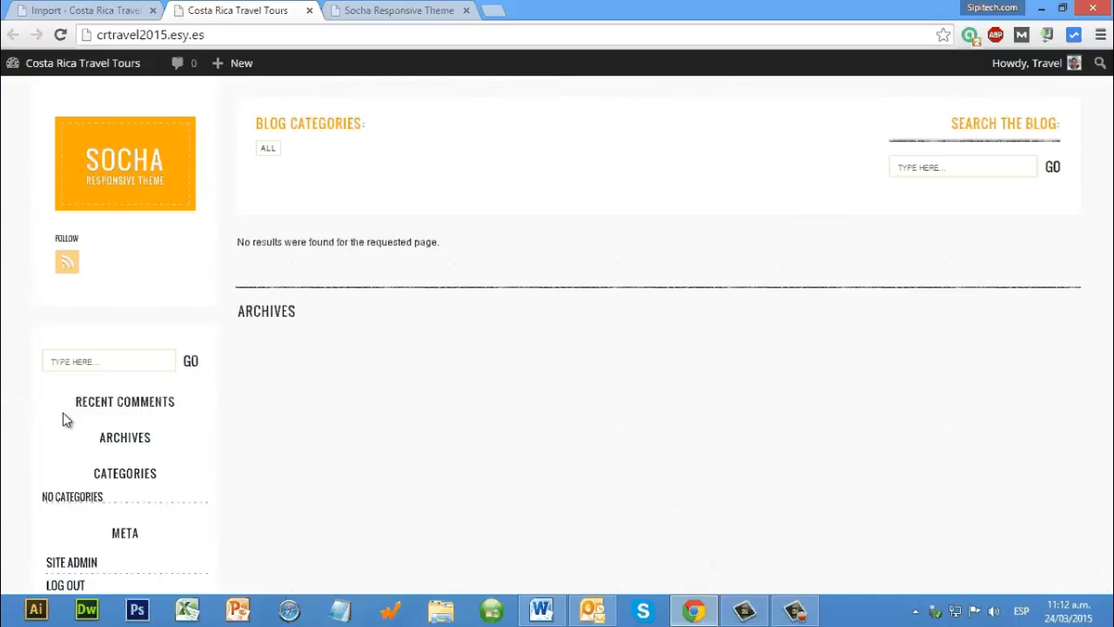
{"action": "key", "text": "ctrl+shift+Tab"}
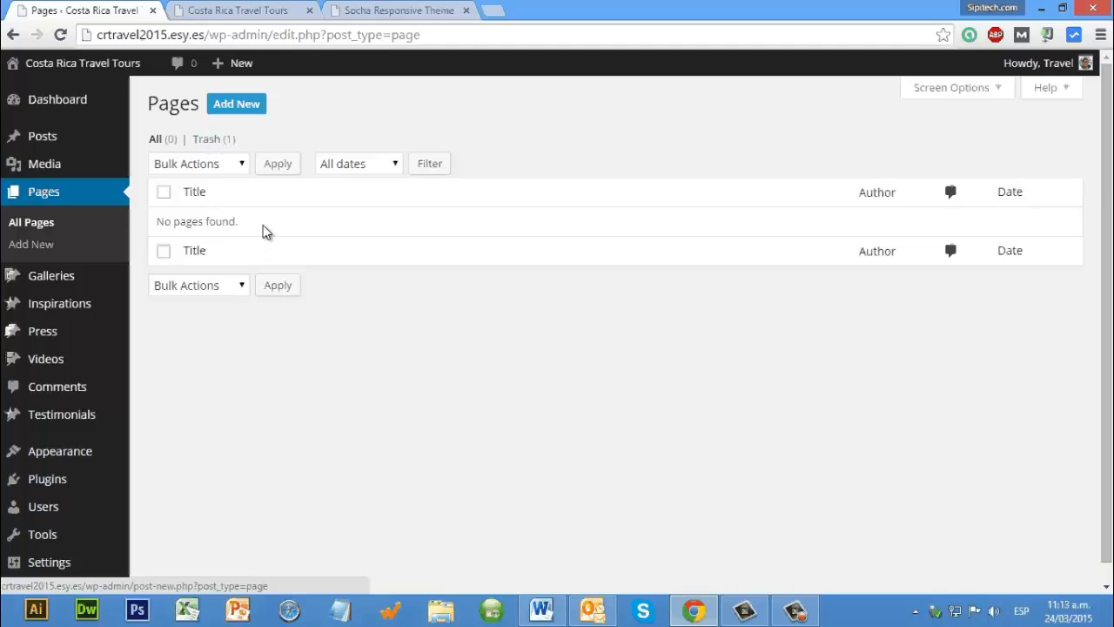
Step: Start a new page from the pages list and title it "Home"
{"action": "key", "text": "Return"}
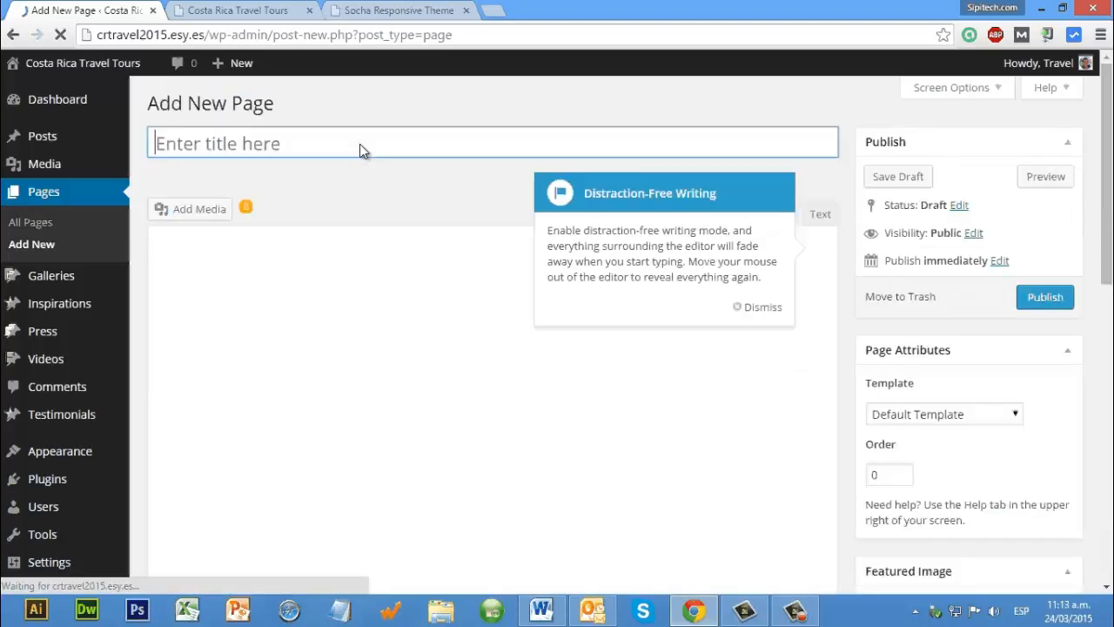
{"action": "type", "text": "Ho,e"}
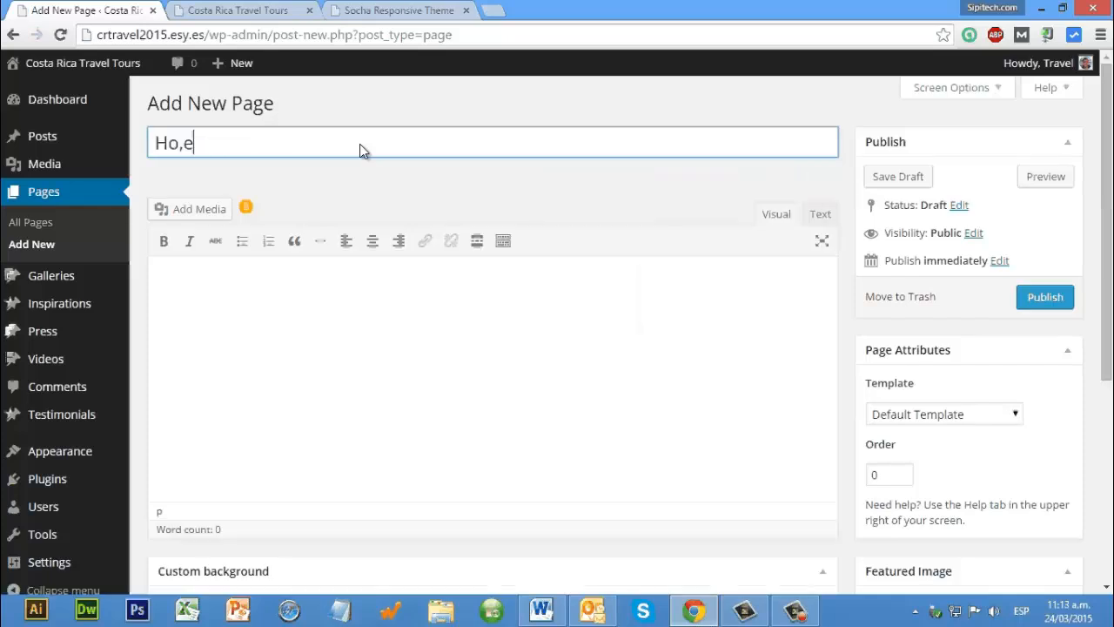
{"action": "key", "text": "BackSpace"}
{"action": "key", "text": "BackSpace"}
{"action": "type", "text": "mn"}
{"action": "key", "text": "BackSpace"}
{"action": "type", "text": "e"}
Step: Assign the Home Page Style Two template to the Home page and publish it
{"action": "scroll", "coordinate": [968, 256], "scroll_direction": "down", "scroll_amount": 2}
{"action": "left_click", "coordinate": [966, 253]}
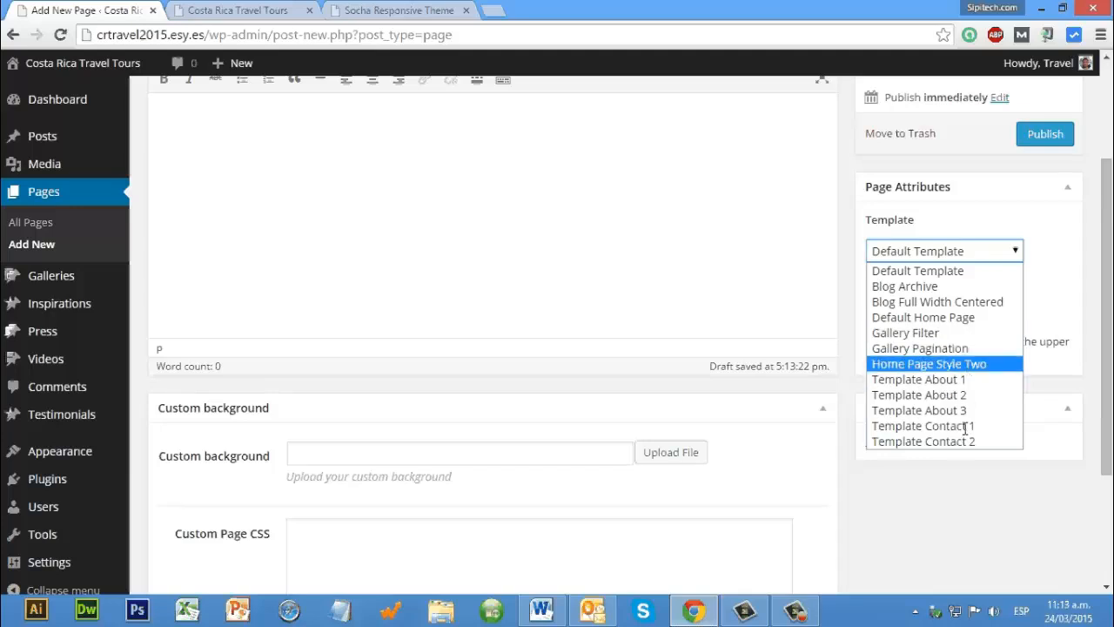
{"action": "left_click", "coordinate": [971, 365]}
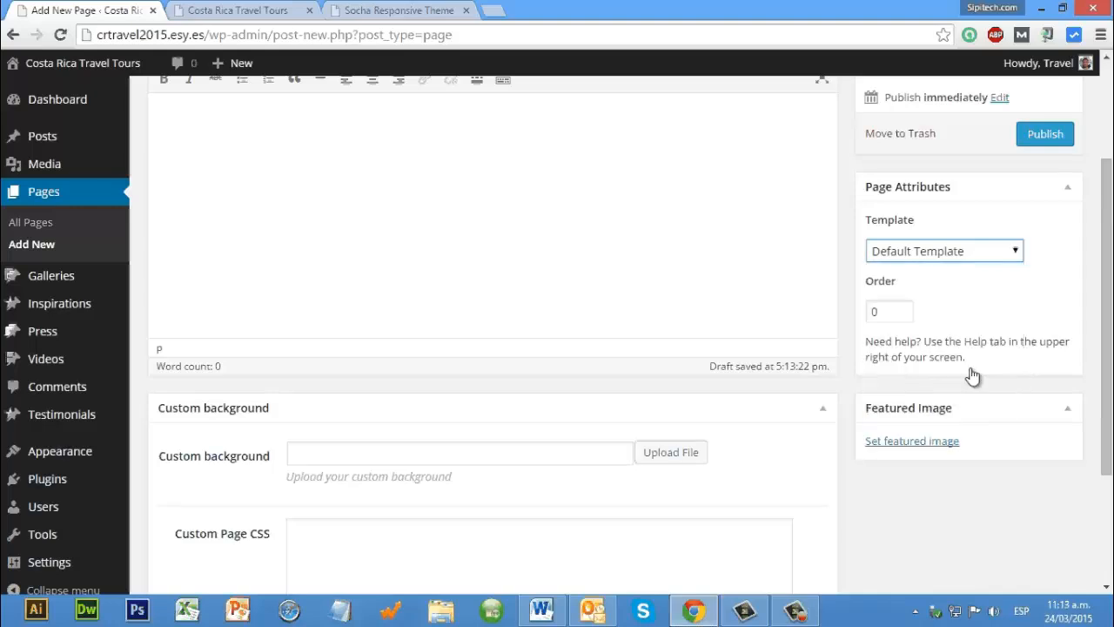
{"action": "scroll", "coordinate": [661, 356], "scroll_direction": "down", "scroll_amount": 2}
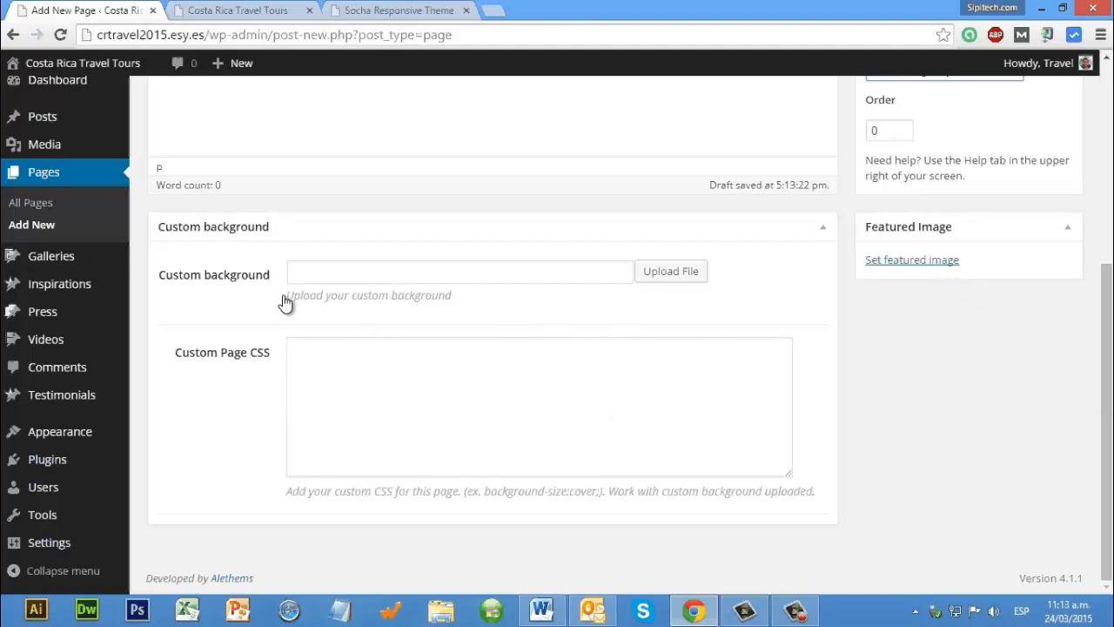
{"action": "scroll", "coordinate": [287, 300], "scroll_direction": "up", "scroll_amount": 4}
{"action": "left_click", "coordinate": [1044, 300]}
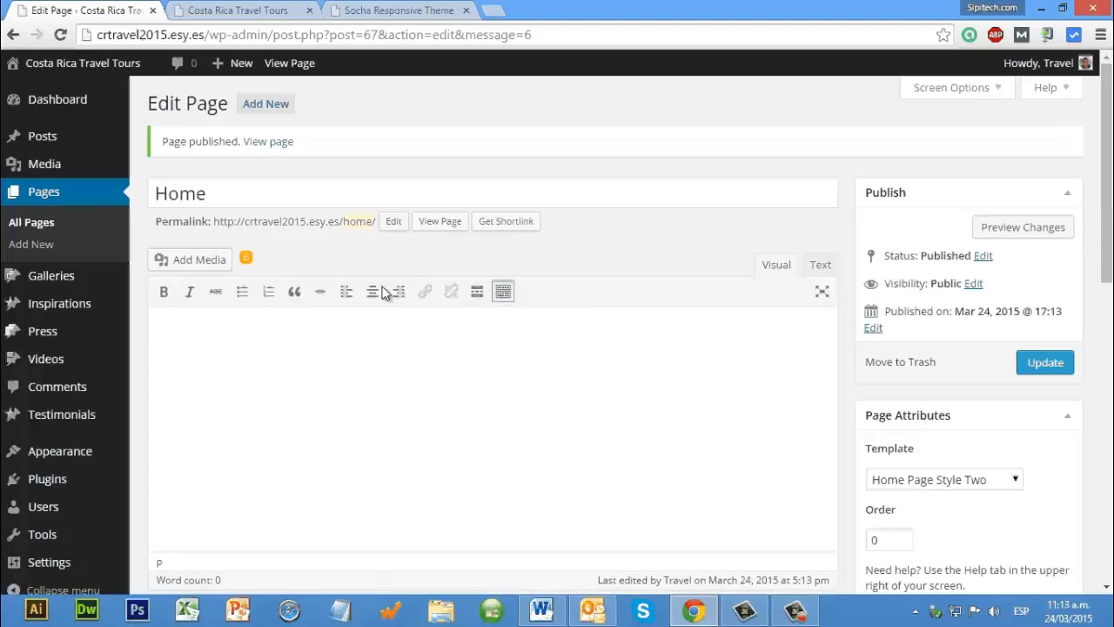
Step: In the reading settings, make the front page a static page showing Home, leave the posts page unselected, and save
{"action": "left_click", "coordinate": [40, 163]}
{"action": "scroll", "coordinate": [65, 428], "scroll_direction": "down", "scroll_amount": 3}
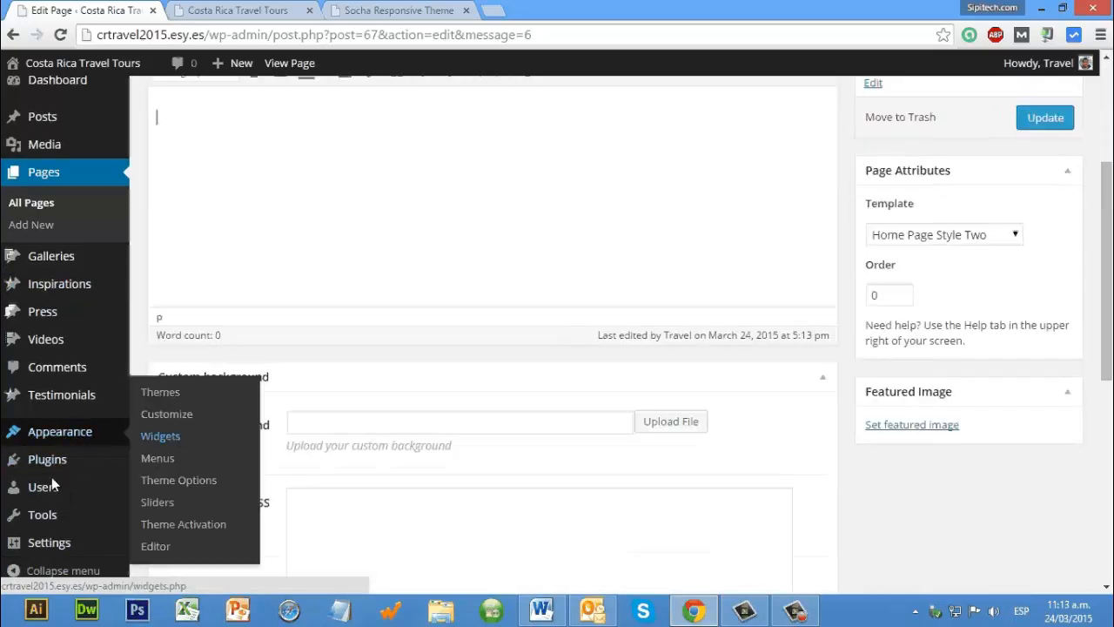
{"action": "mouse_move", "coordinate": [69, 542]}
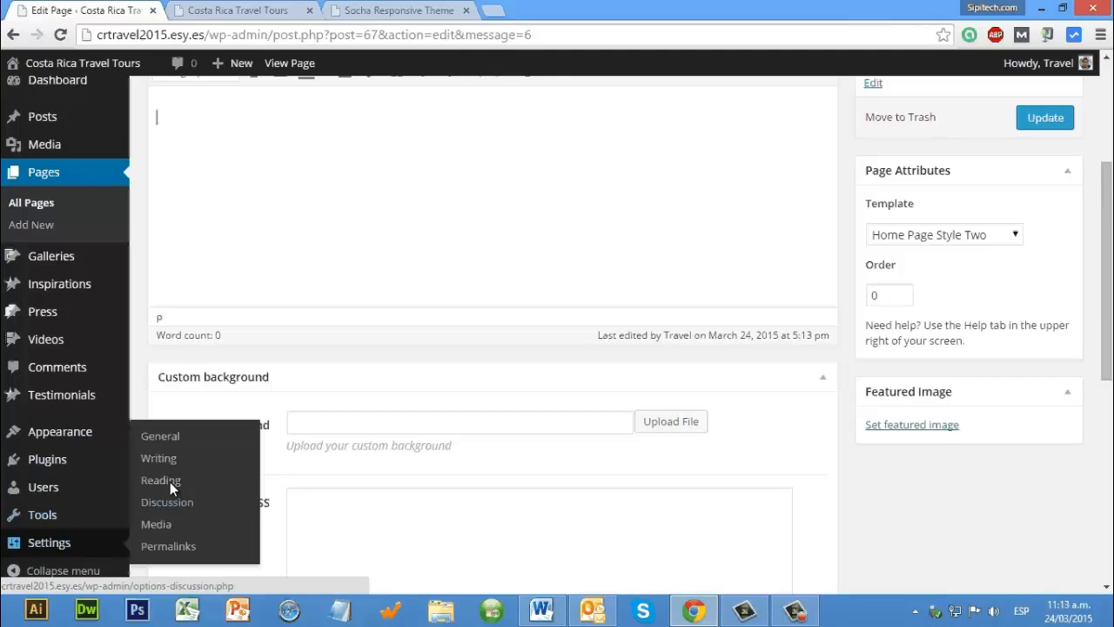
{"action": "left_click", "coordinate": [170, 481]}
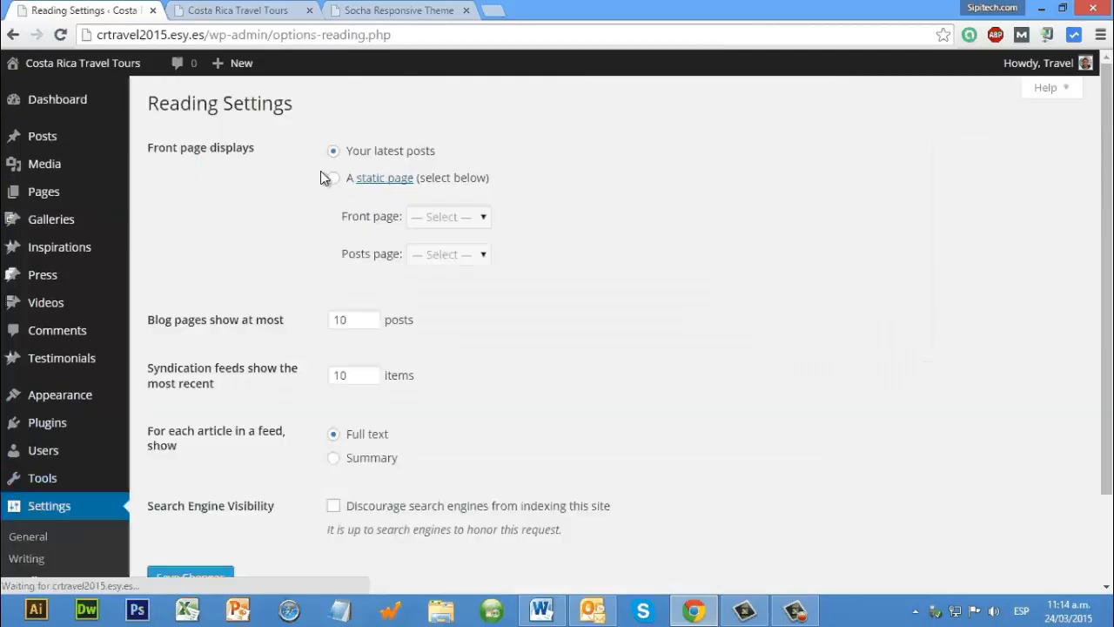
{"action": "left_click", "coordinate": [332, 177]}
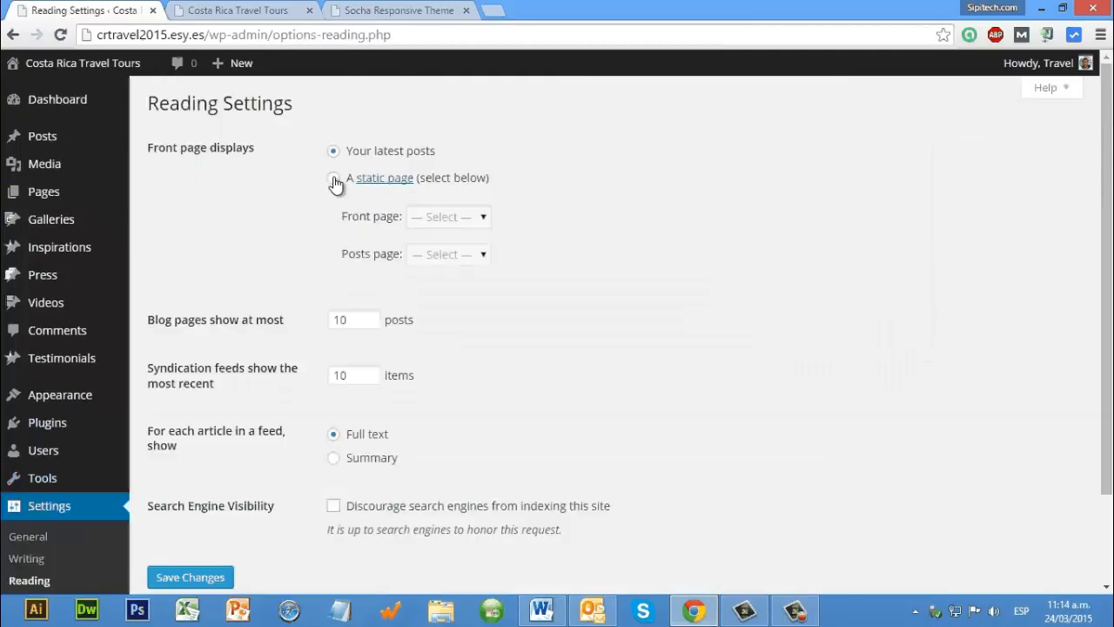
{"action": "left_click", "coordinate": [435, 218]}
{"action": "left_click", "coordinate": [426, 238]}
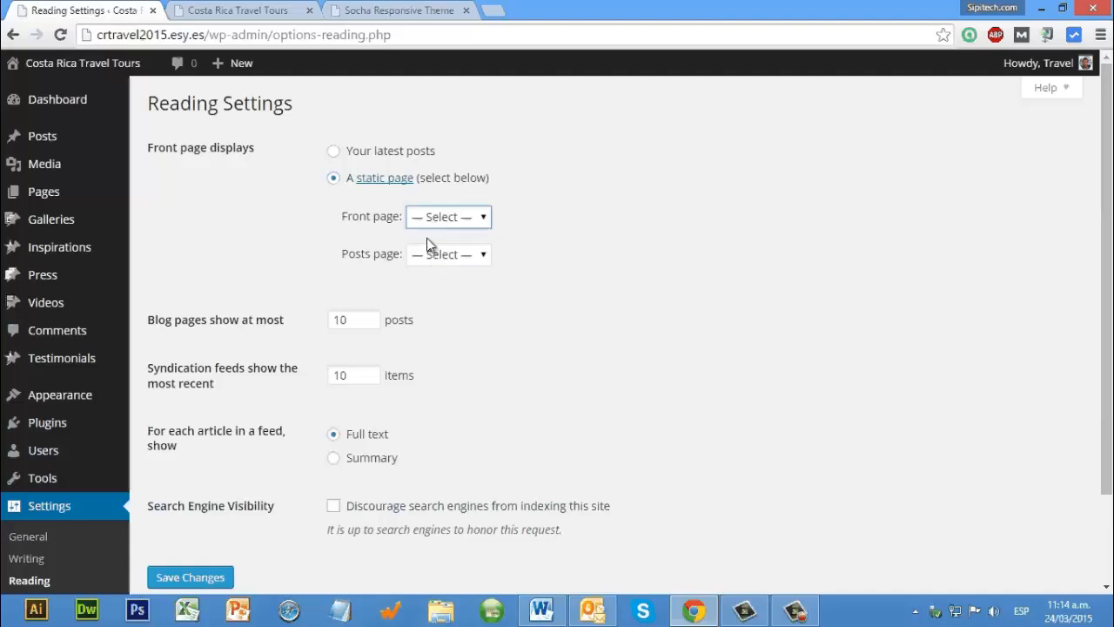
{"action": "left_click", "coordinate": [427, 221]}
{"action": "left_click", "coordinate": [427, 252]}
{"action": "left_click", "coordinate": [444, 256]}
{"action": "left_click", "coordinate": [386, 368]}
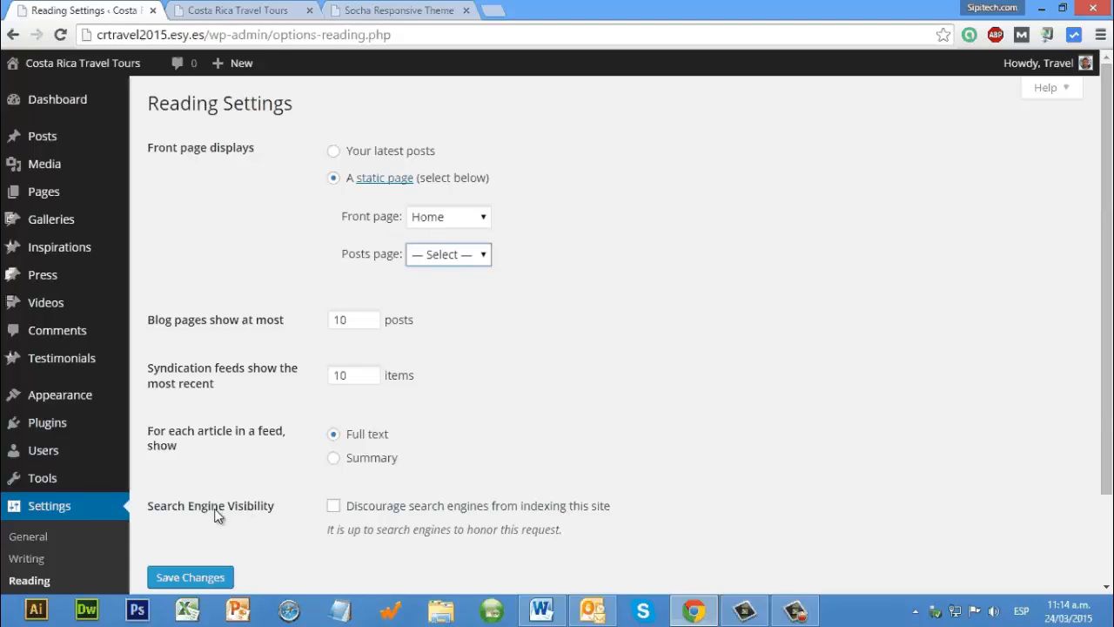
{"action": "scroll", "coordinate": [192, 473], "scroll_direction": "down", "scroll_amount": 2}
Step: Reload the site's front page to view the Home template, and return to the admin area
{"action": "left_click", "coordinate": [207, 4]}
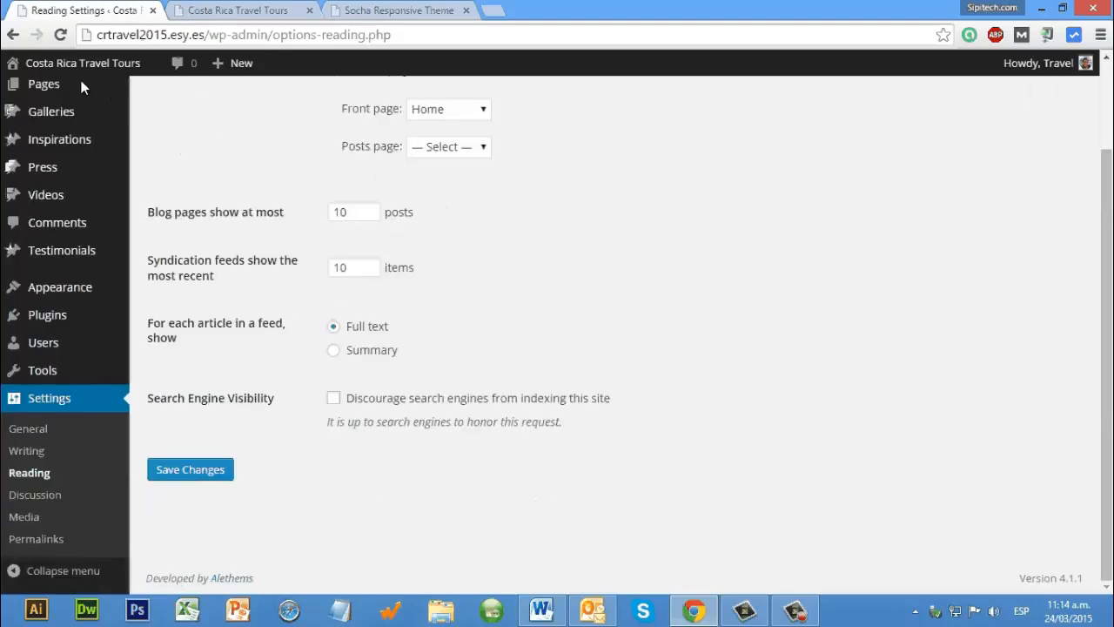
{"action": "left_click", "coordinate": [133, 168]}
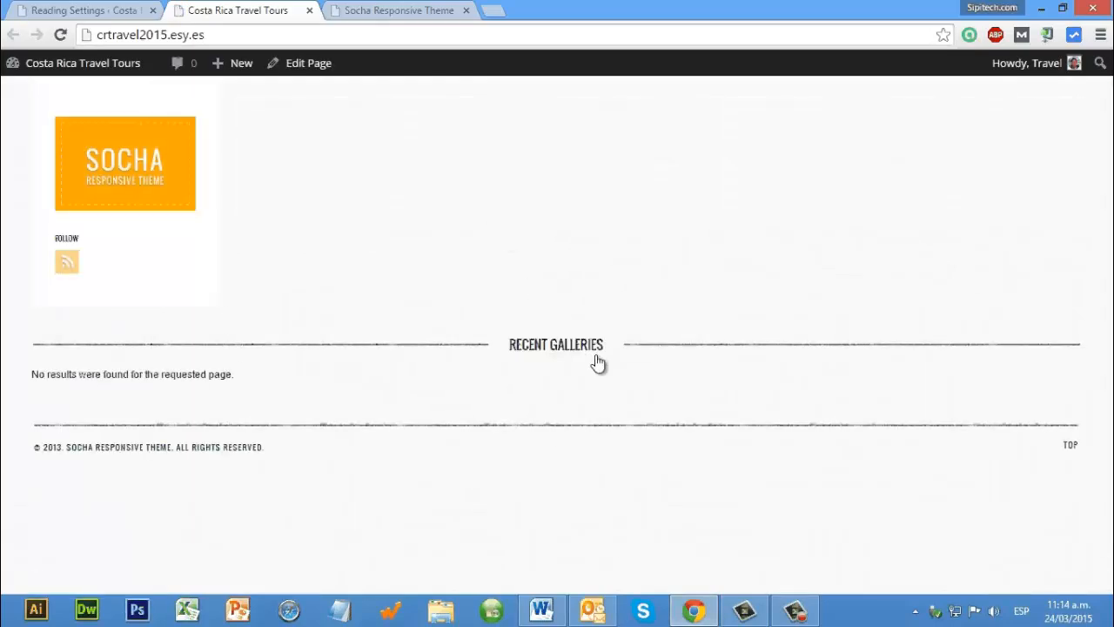
{"action": "left_click", "coordinate": [96, 9]}
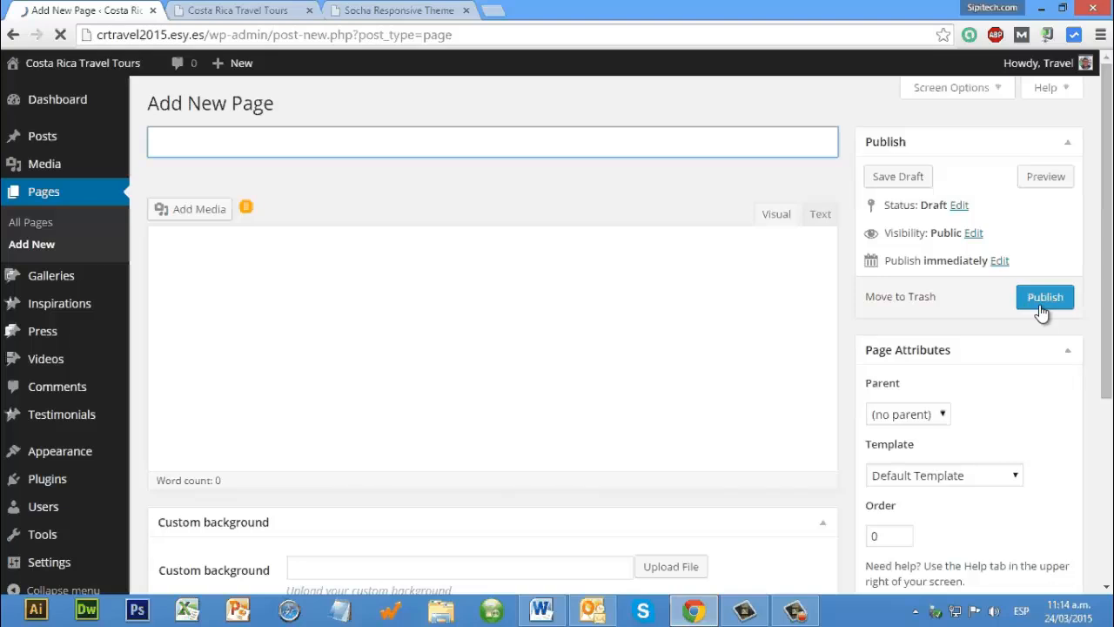
Step: Create and publish two new pages titled "Contact us" and "Who we are" with the default template
{"action": "type", "text": "Contact us"}
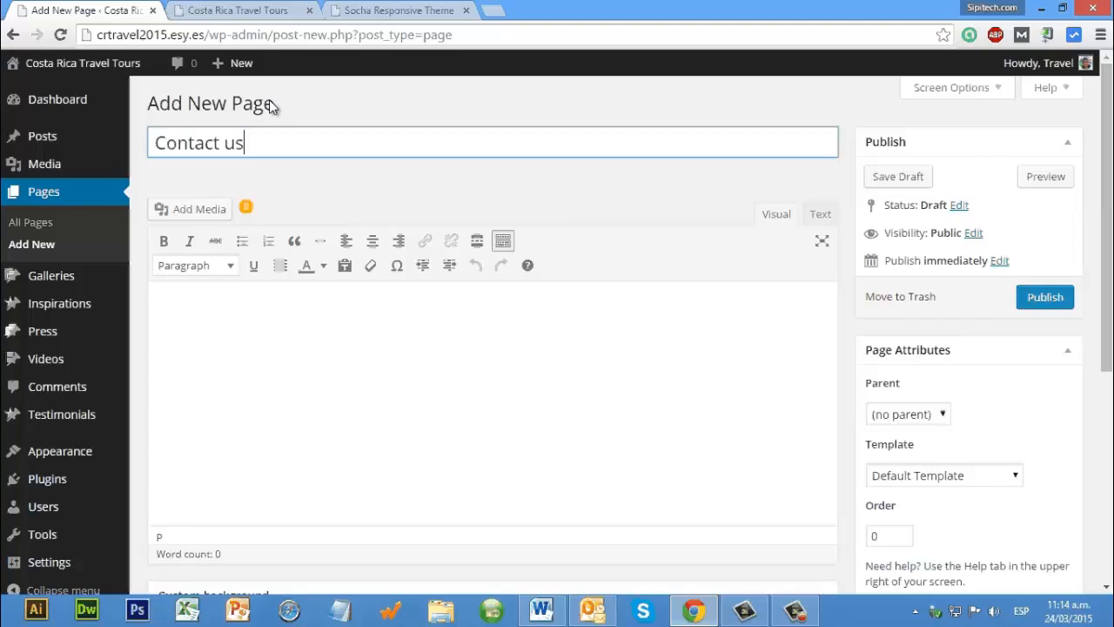
{"action": "key", "text": "Return"}
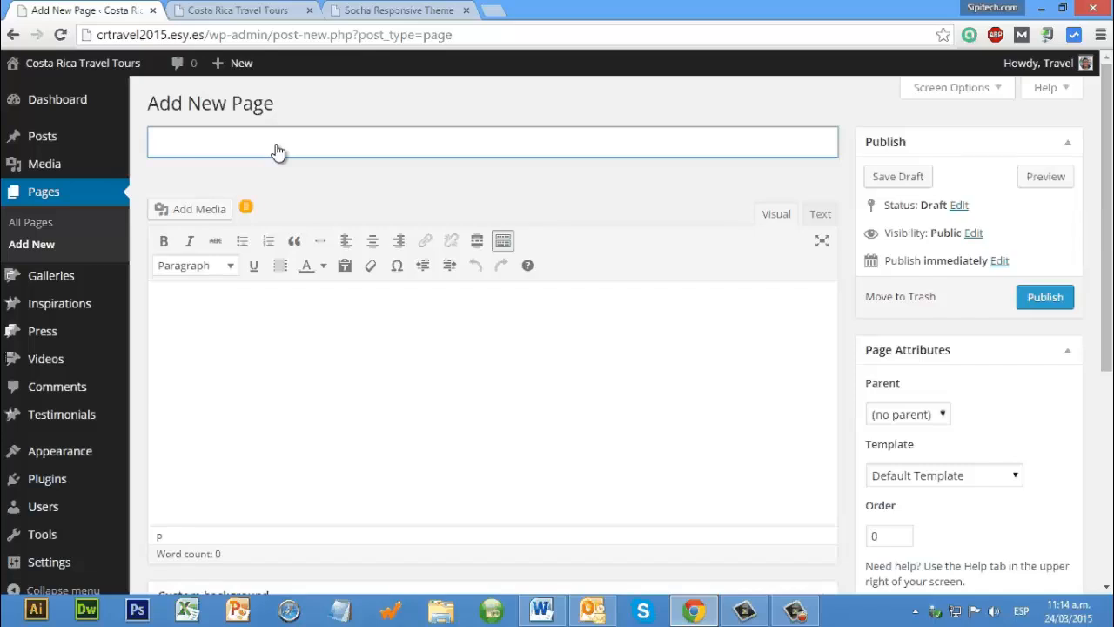
{"action": "type", "text": "Who we are"}
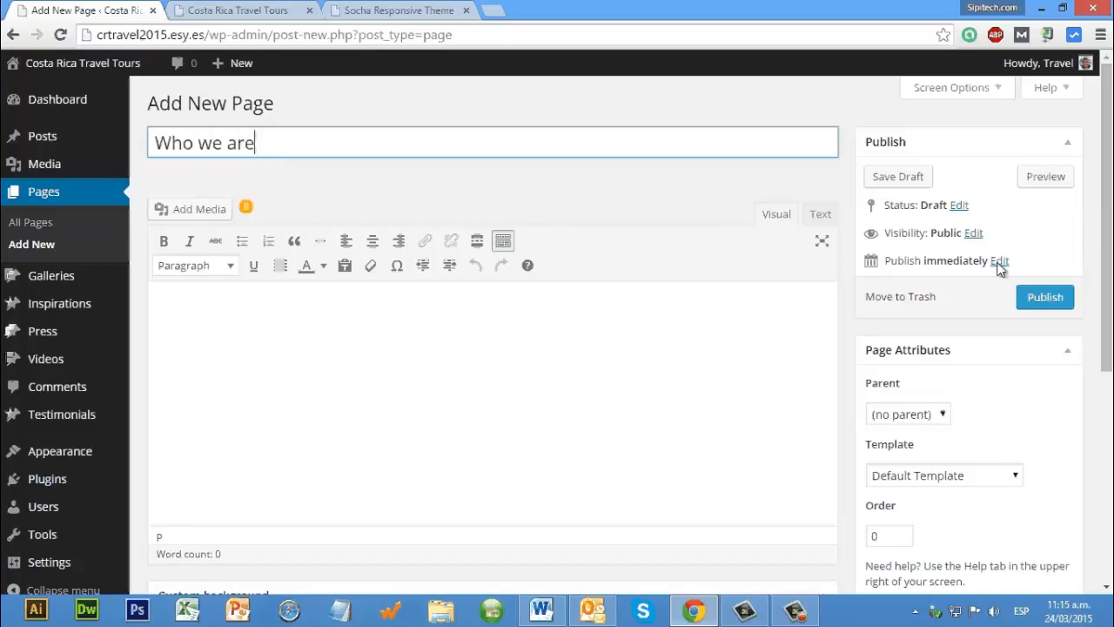
{"action": "key", "text": "Return"}
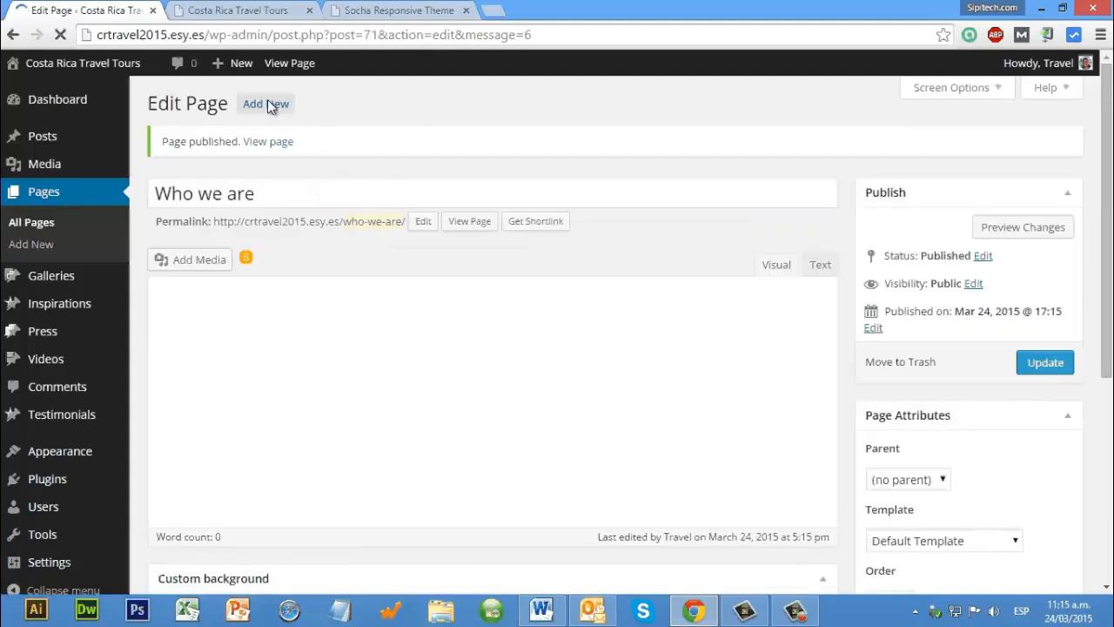
Step: Add another new page titled "Our Tours" with the default template and publish it
{"action": "left_click", "coordinate": [267, 103]}
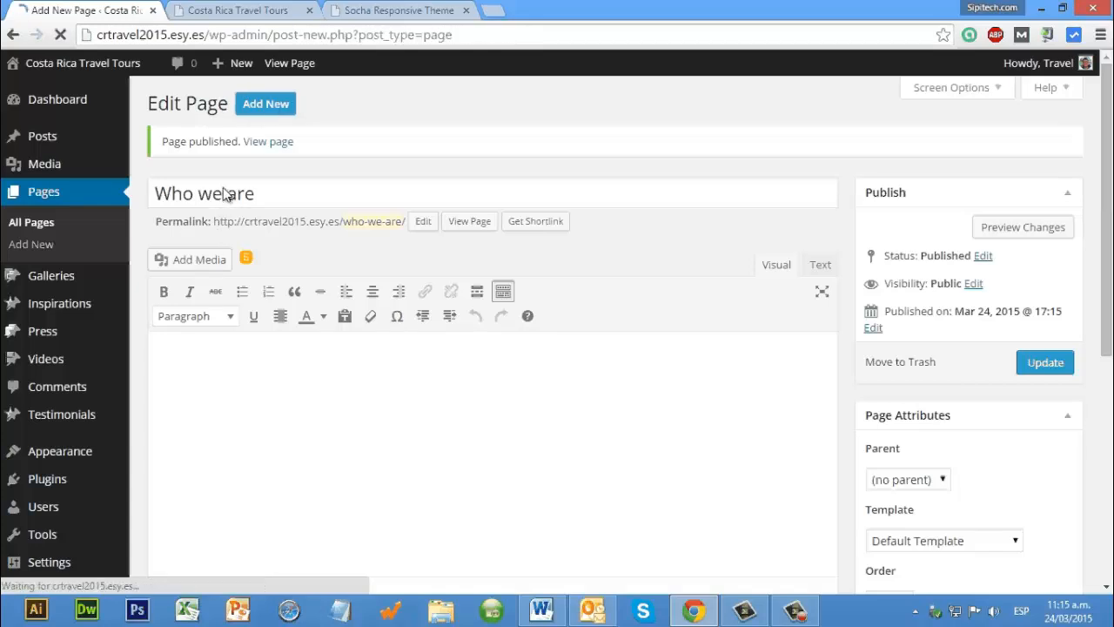
{"action": "type", "text": "Ou"}
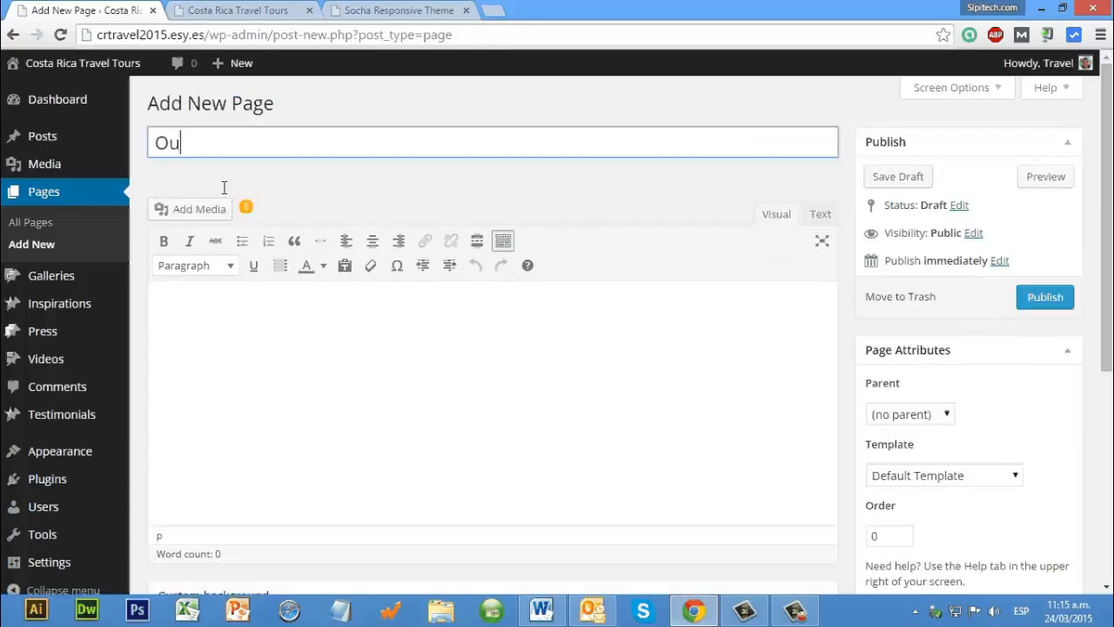
{"action": "type", "text": "rTours"}
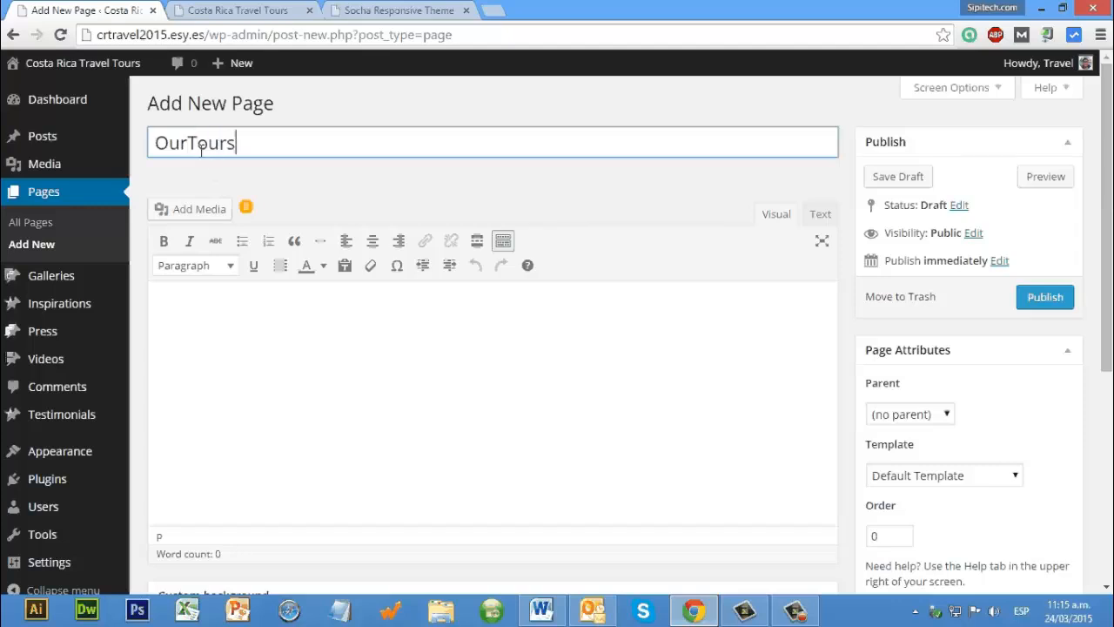
{"action": "left_click", "coordinate": [188, 143]}
{"action": "key", "text": "Return"}
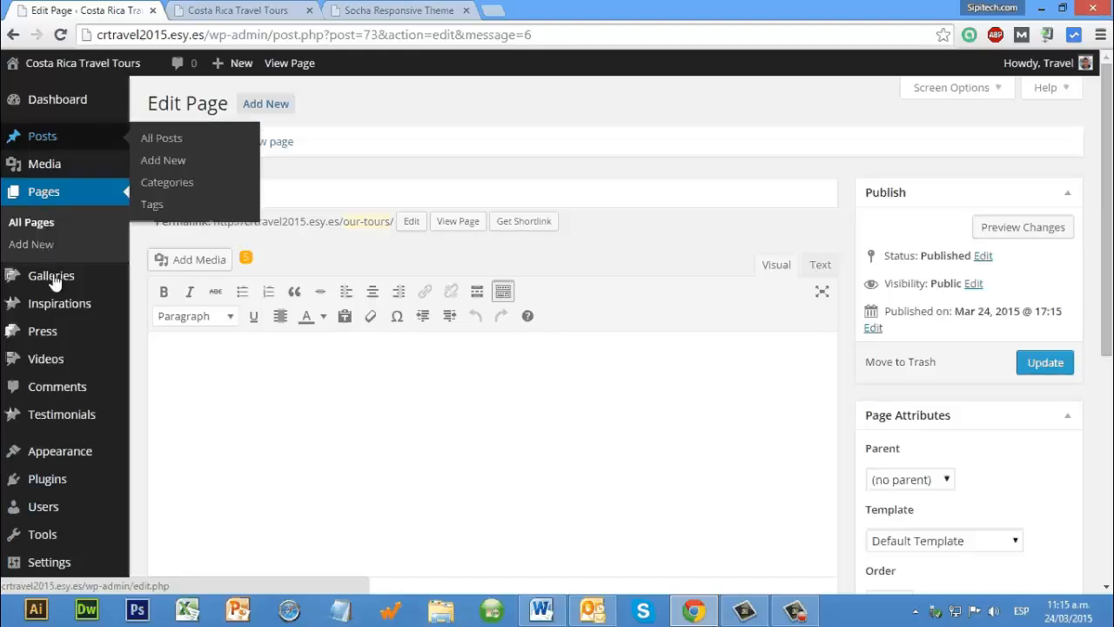
Step: In the menu editor, rename the Primary Navigation menu as "Home menu" and save it
{"action": "scroll", "coordinate": [62, 365], "scroll_direction": "down", "scroll_amount": 3}
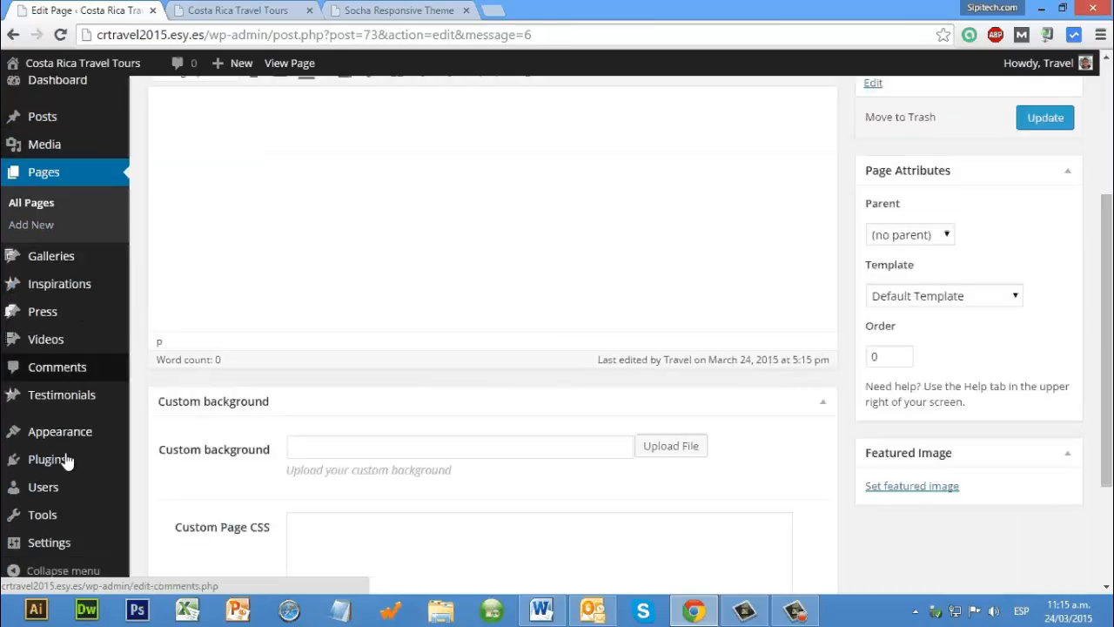
{"action": "mouse_move", "coordinate": [71, 441]}
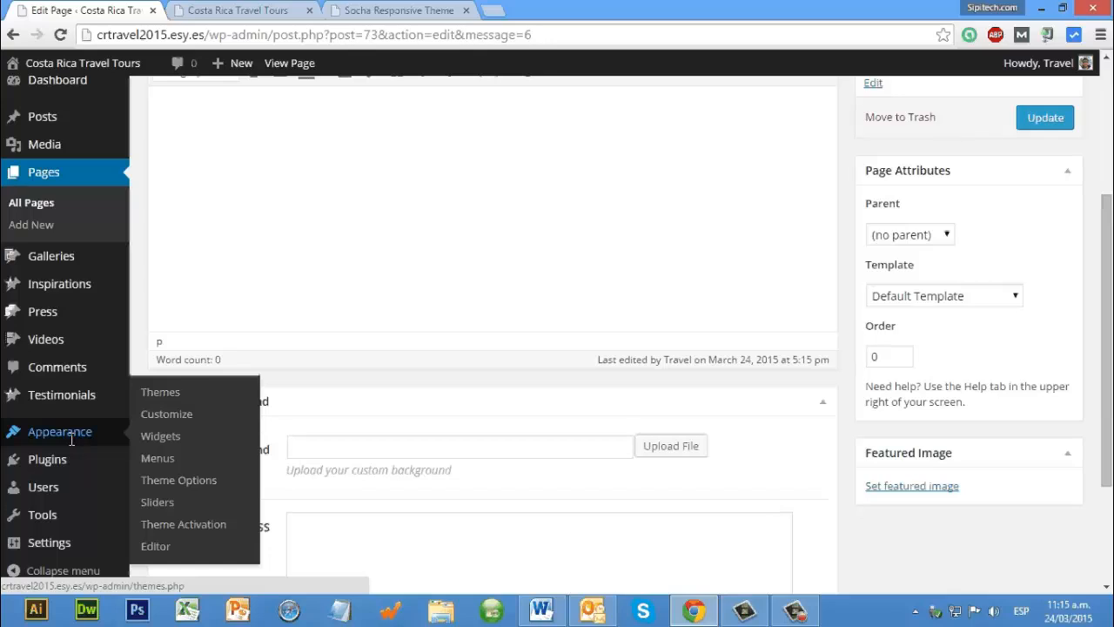
{"action": "left_click", "coordinate": [162, 458]}
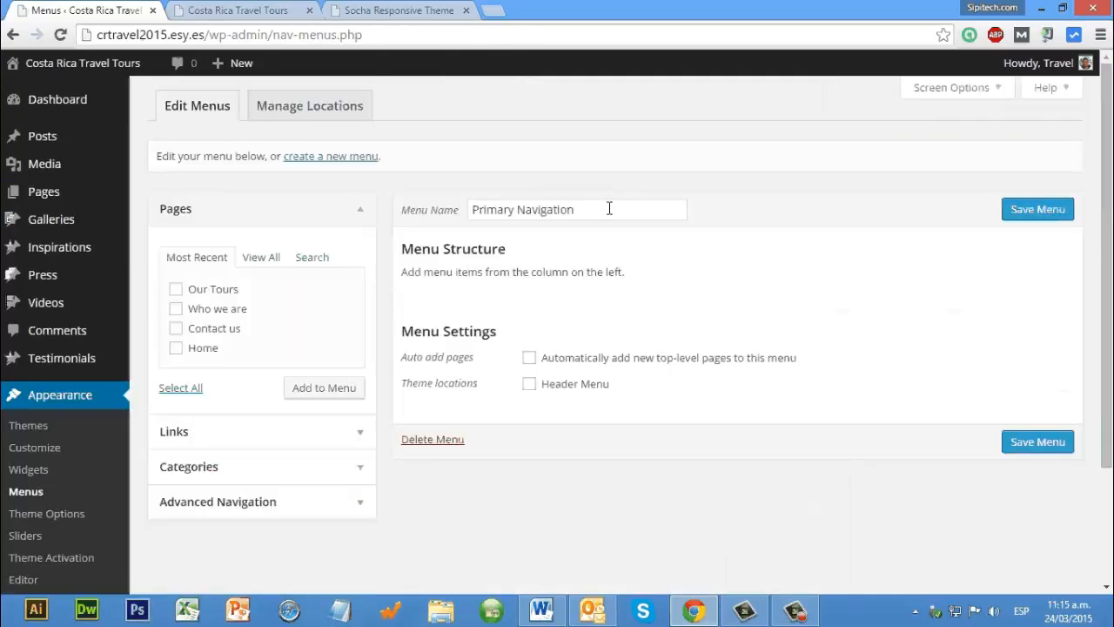
{"action": "triple_click", "coordinate": [610, 210]}
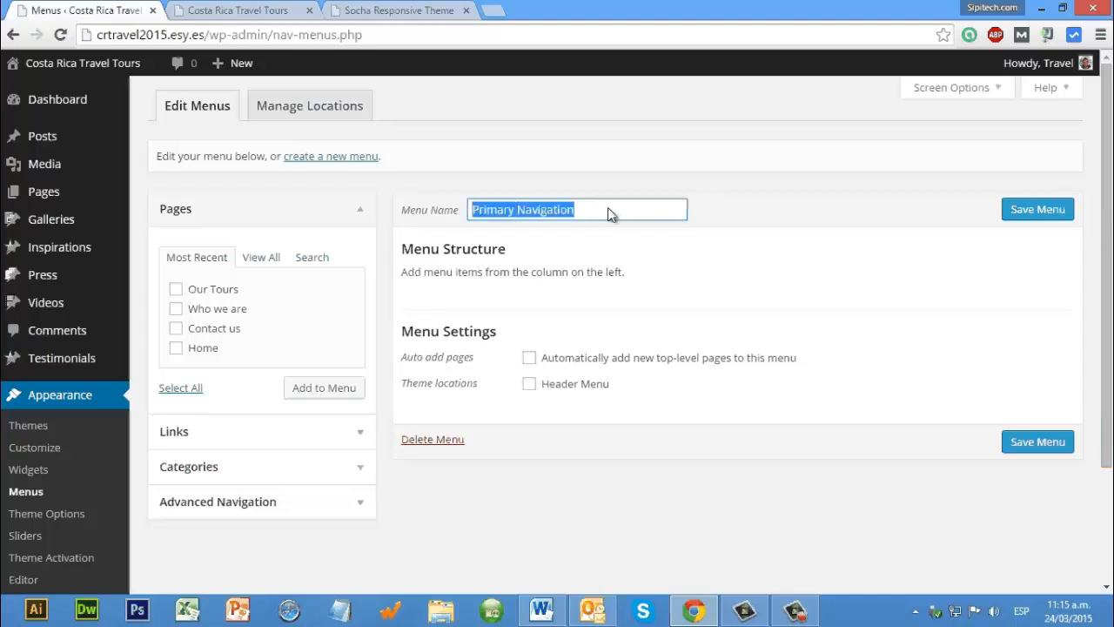
{"action": "type", "text": "Home"}
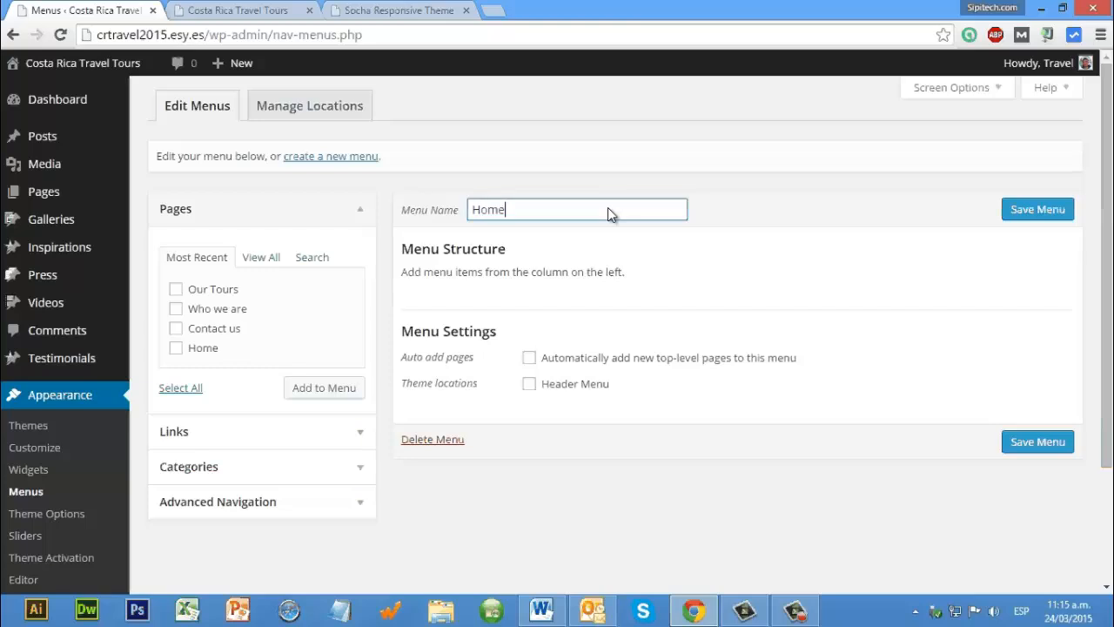
{"action": "type", "text": " menu"}
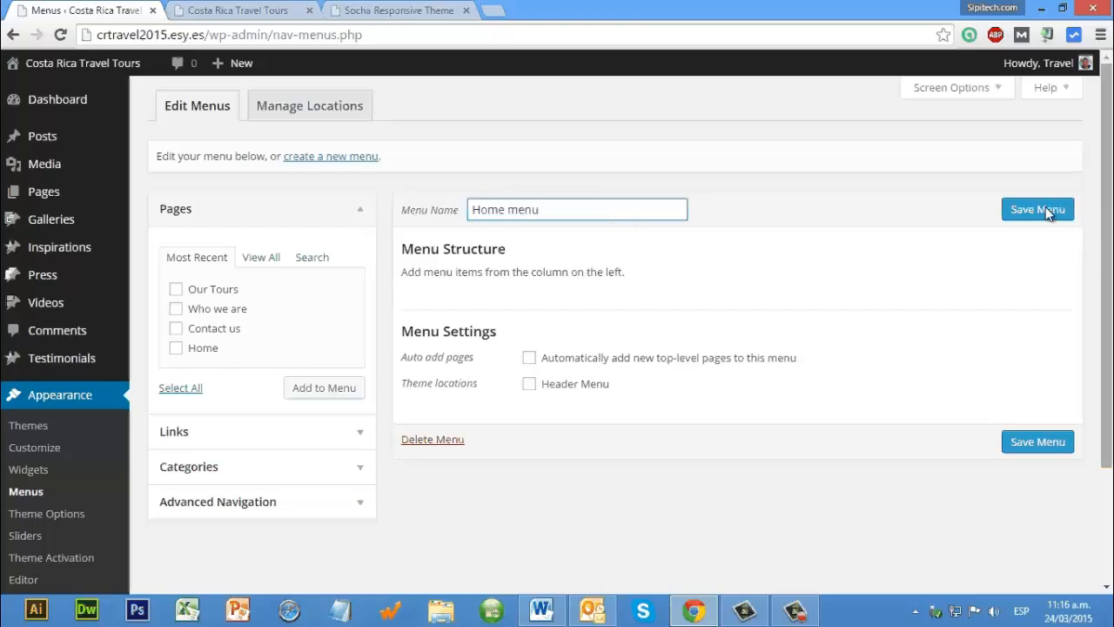
{"action": "left_click", "coordinate": [1046, 209]}
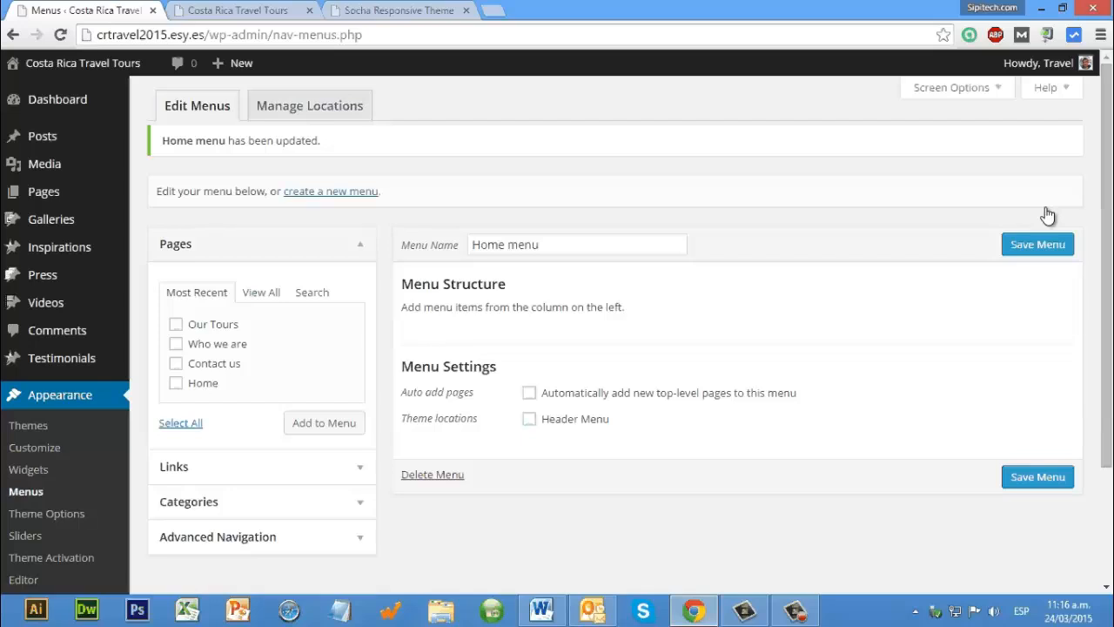
Step: Add the pages Our Tours, Who we are, Contact us and Home to the Home menu, placing Home first
{"action": "scroll", "coordinate": [179, 322], "scroll_direction": "down", "scroll_amount": 3}
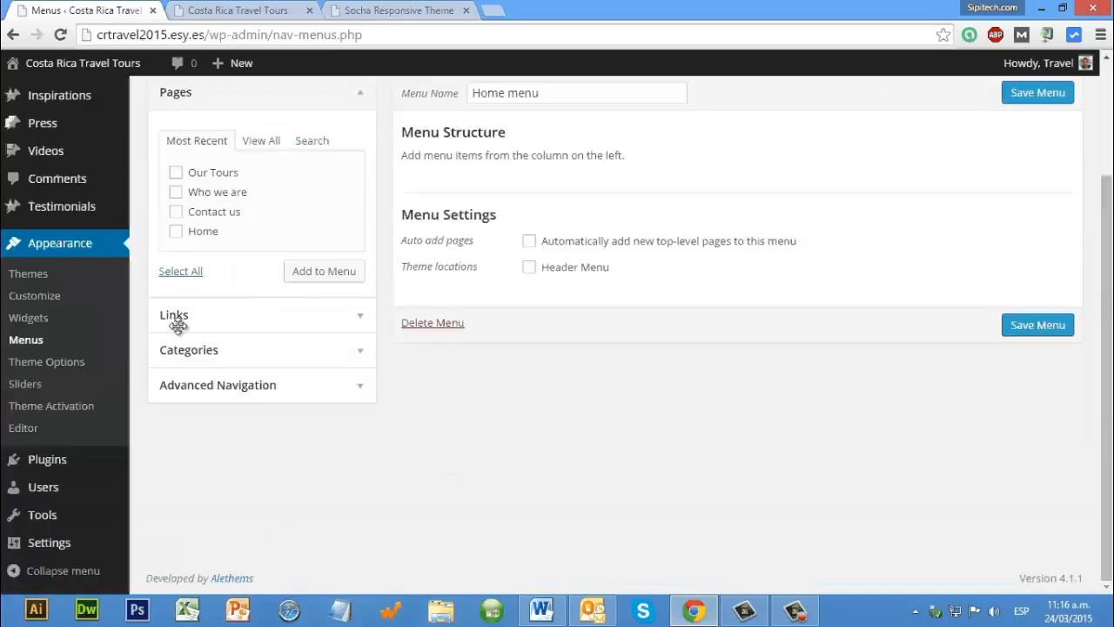
{"action": "scroll", "coordinate": [122, 324], "scroll_direction": "up", "scroll_amount": 3}
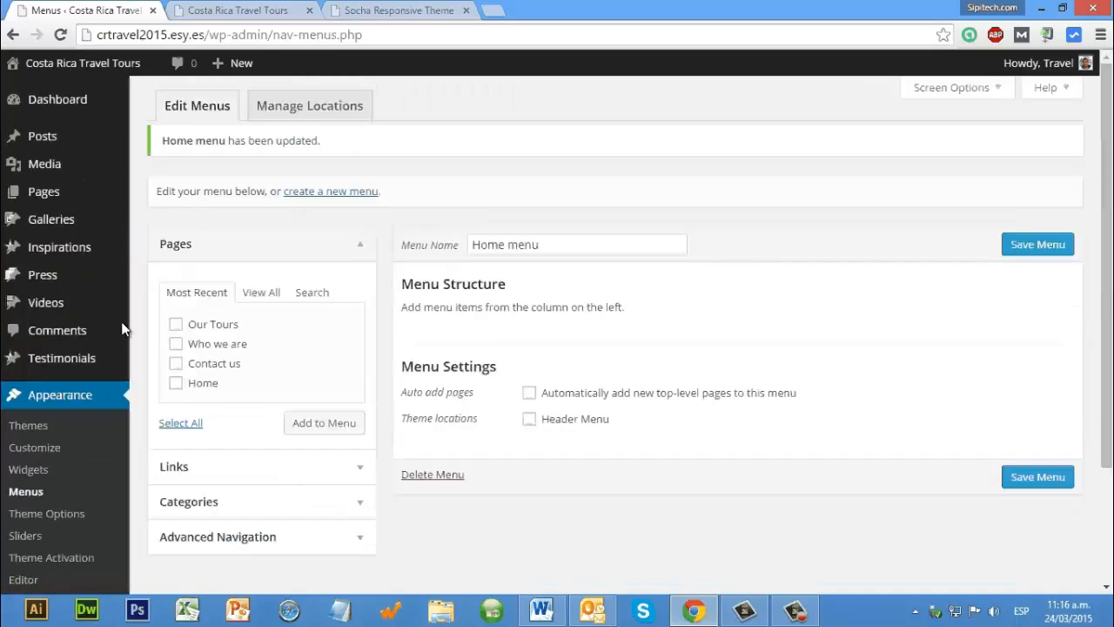
{"action": "left_click", "coordinate": [175, 343]}
{"action": "left_click", "coordinate": [176, 364]}
{"action": "left_click", "coordinate": [176, 384]}
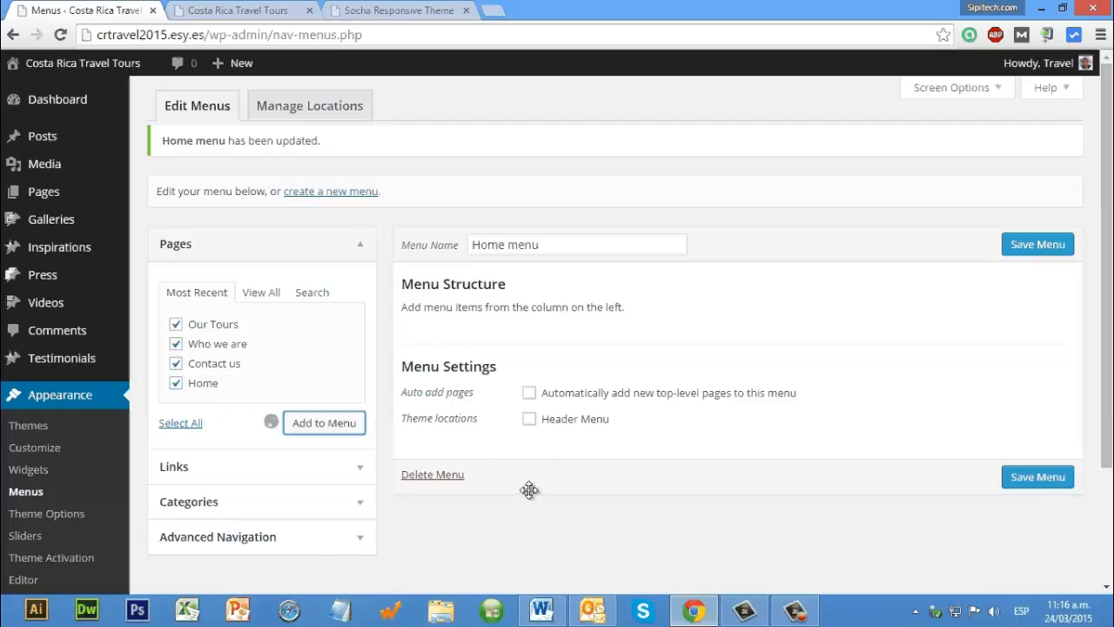
{"action": "left_click_drag", "start_coordinate": [534, 374], "coordinate": [579, 415]}
Step: Assign the Home menu to the Header Menu location, enable automatic adding of new top-level pages, and save the menu
{"action": "scroll", "coordinate": [492, 340], "scroll_direction": "down", "scroll_amount": 1}
{"action": "scroll", "coordinate": [514, 462], "scroll_direction": "down", "scroll_amount": 1}
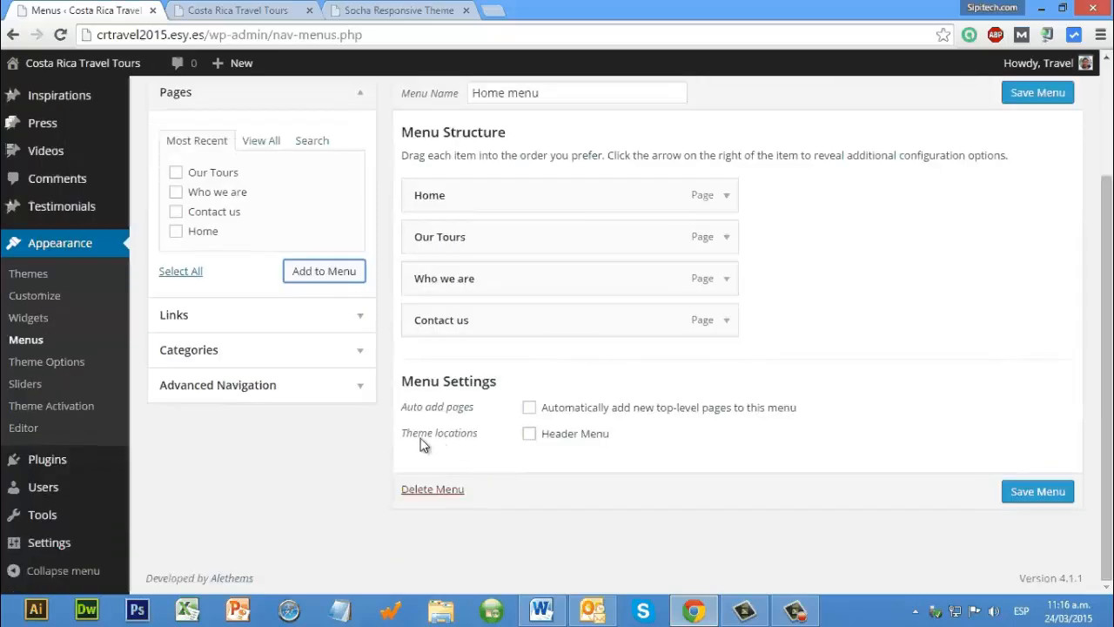
{"action": "left_click", "coordinate": [531, 434]}
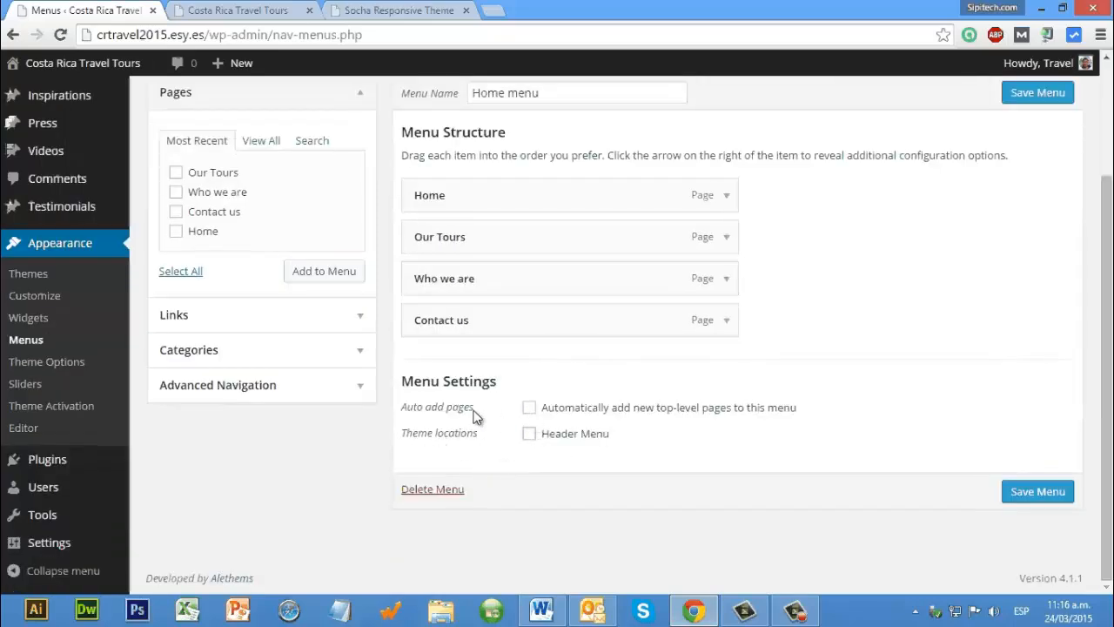
{"action": "left_click", "coordinate": [528, 408]}
{"action": "left_click", "coordinate": [1034, 491]}
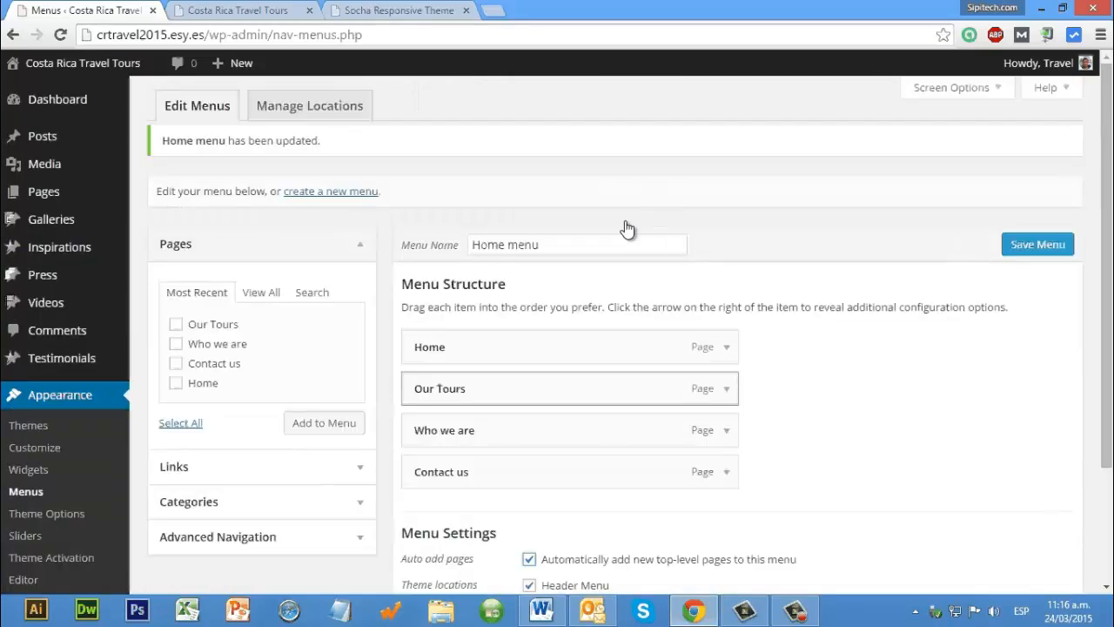
{"action": "left_click", "coordinate": [1061, 253]}
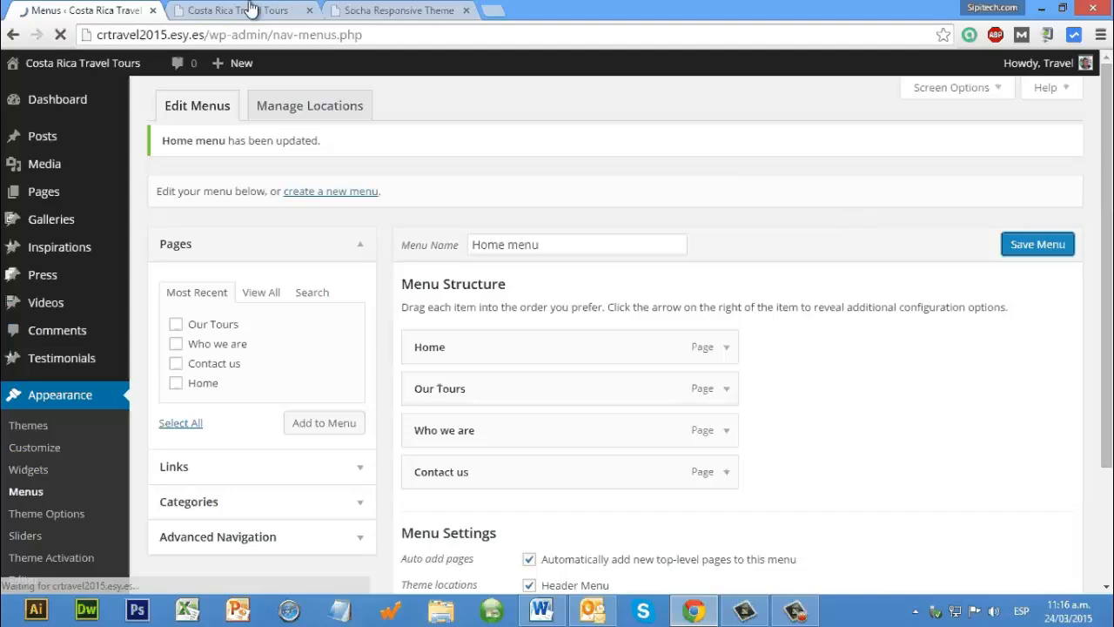
Step: Reload the site's front page and examine its new navigation menu, logo area and footer
{"action": "left_click", "coordinate": [248, 10]}
{"action": "left_click", "coordinate": [140, 168]}
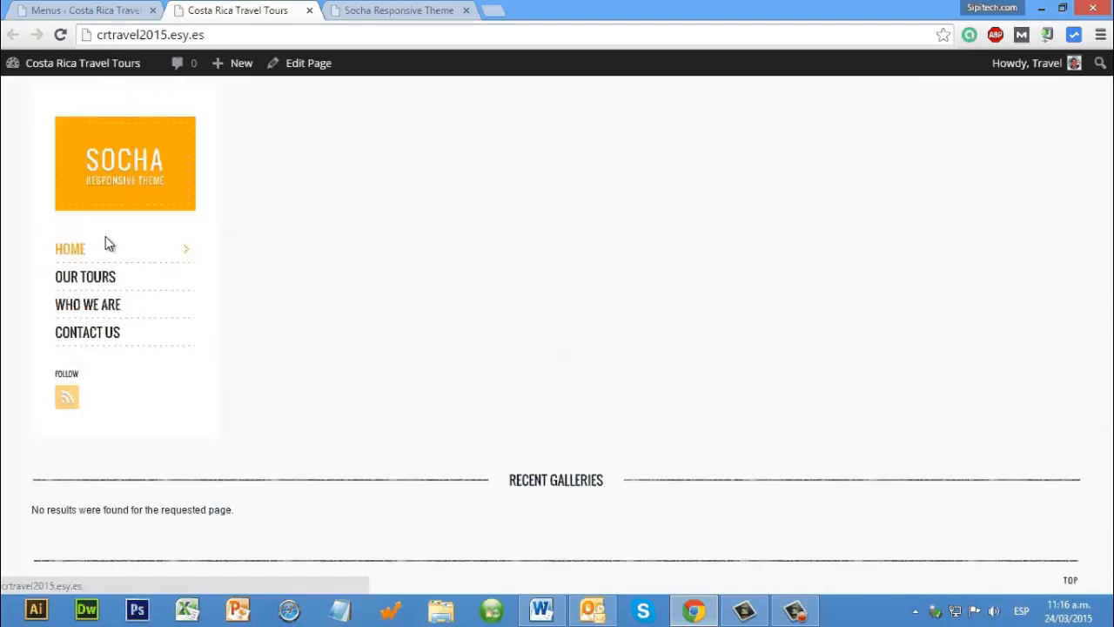
{"action": "left_click", "coordinate": [106, 304]}
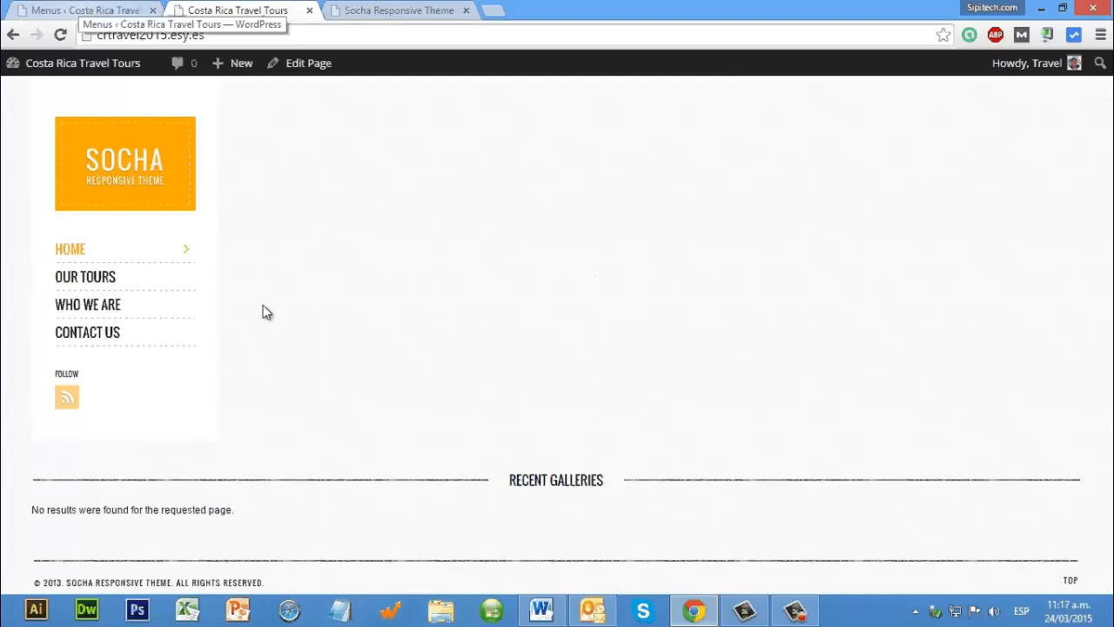
{"action": "scroll", "coordinate": [1070, 567], "scroll_direction": "down", "scroll_amount": 1}
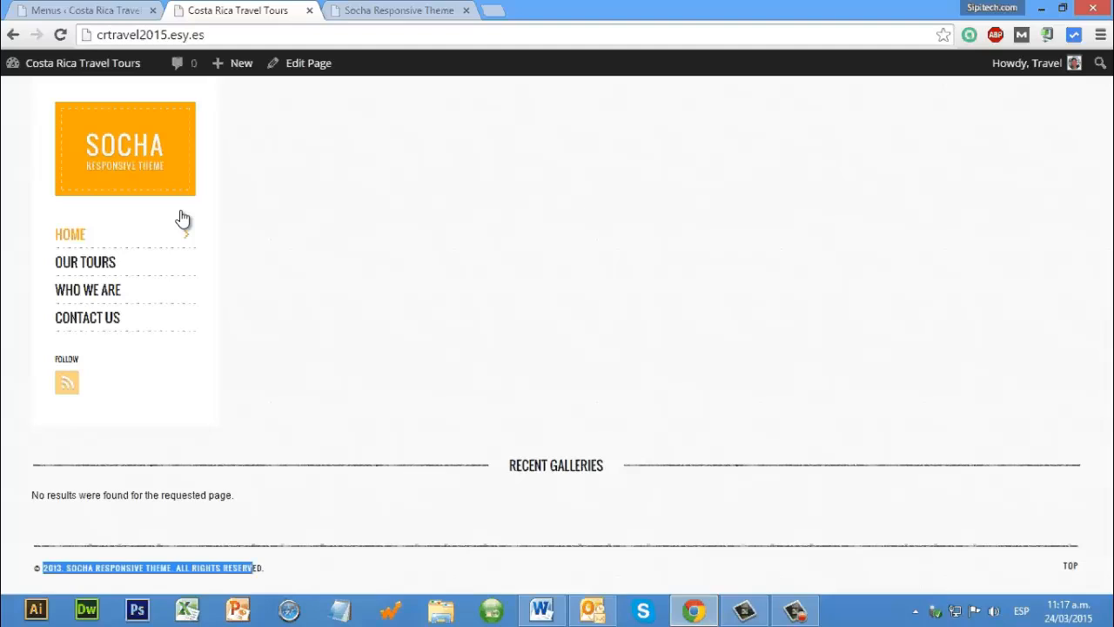
{"action": "scroll", "coordinate": [182, 220], "scroll_direction": "up", "scroll_amount": 1}
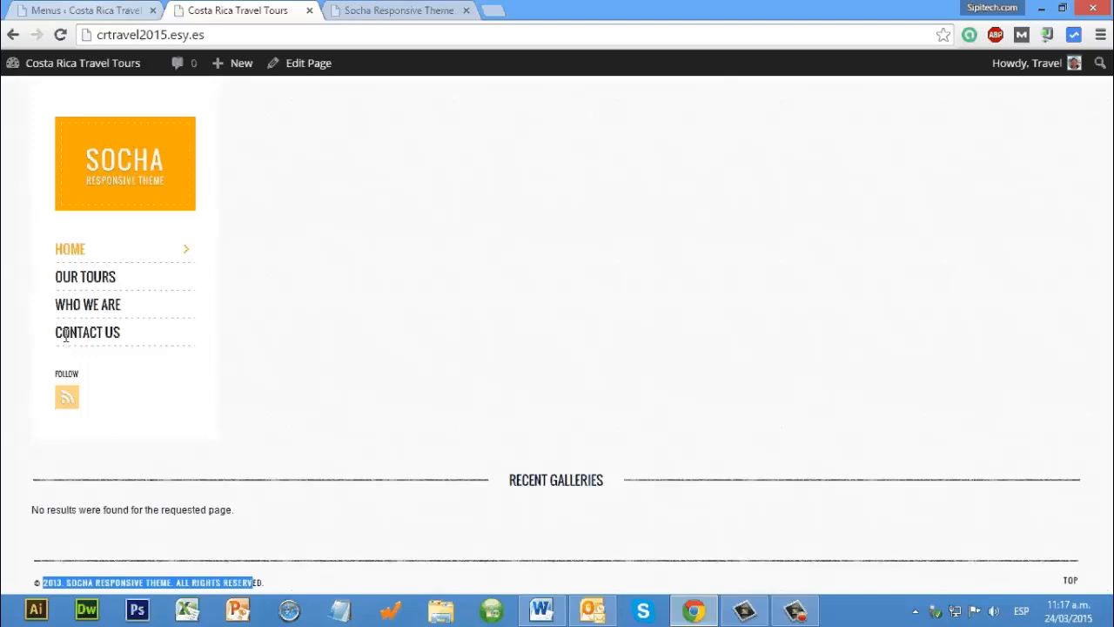
{"action": "key", "text": "ctrl+shift+Tab"}
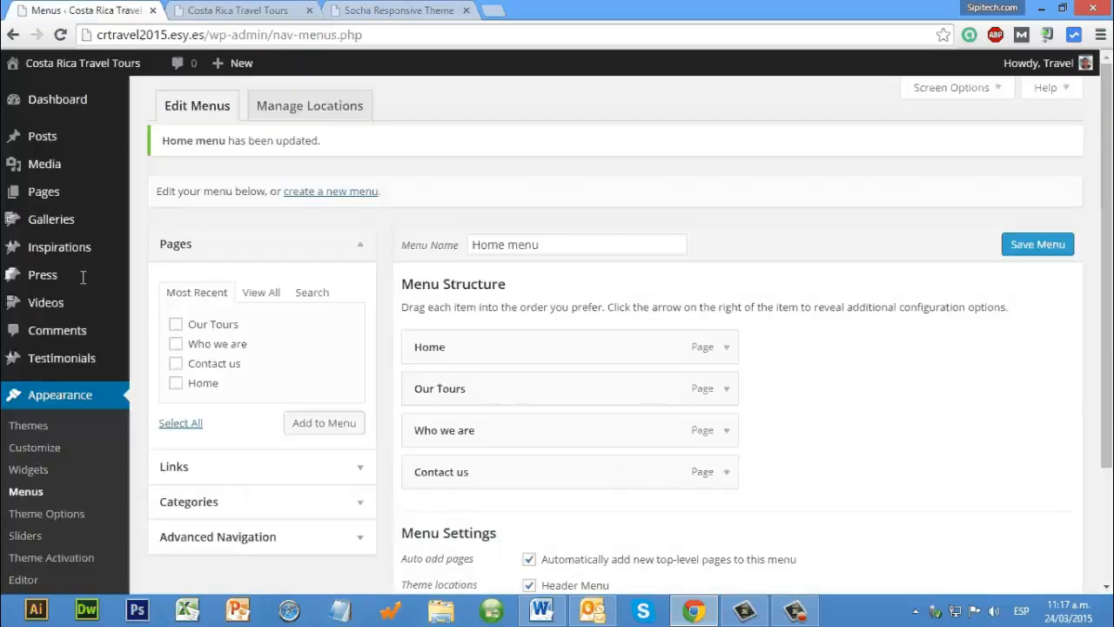
{"action": "key", "text": "ctrl+Tab"}
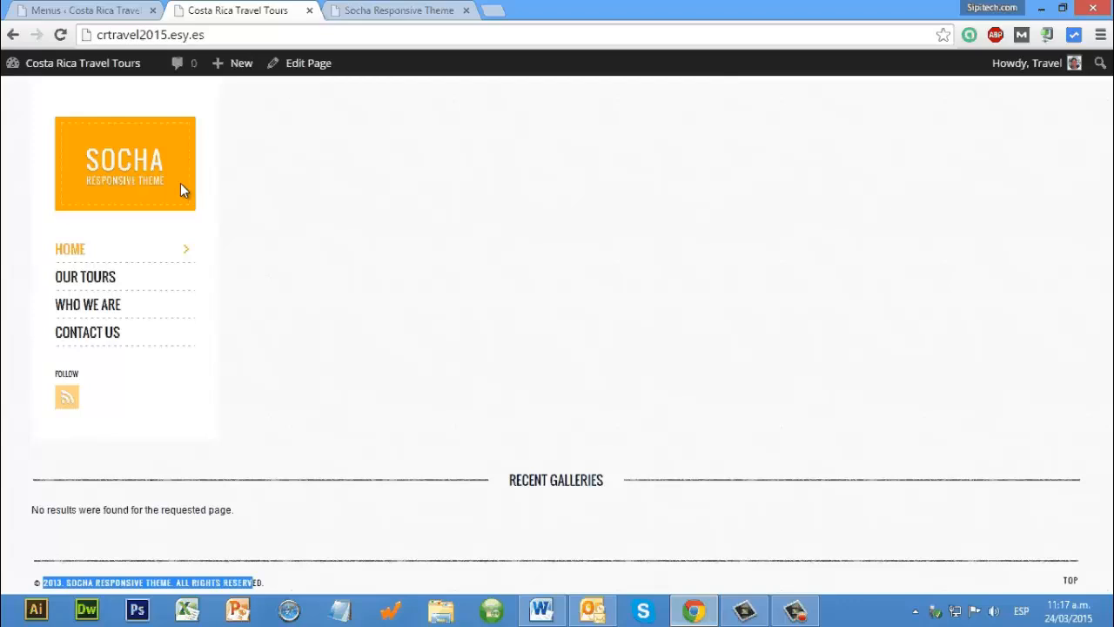
Step: In the admin area's post categories, bulk-delete all the existing categories except Uncategorized
{"action": "left_click", "coordinate": [85, 11]}
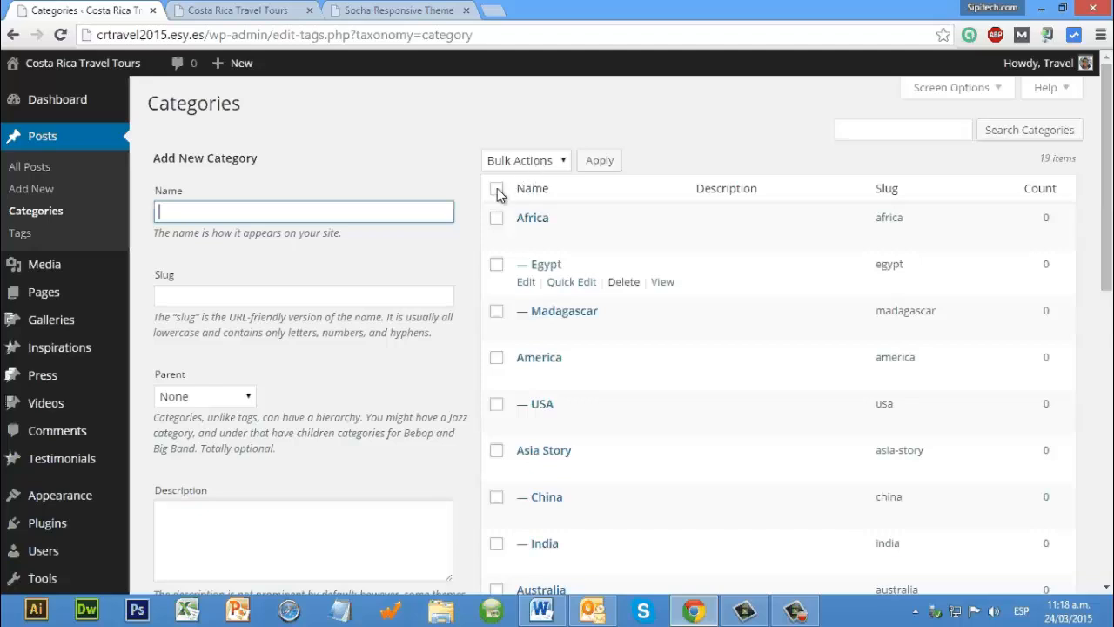
{"action": "left_click", "coordinate": [497, 189]}
{"action": "left_click", "coordinate": [534, 156]}
{"action": "left_click", "coordinate": [533, 190]}
{"action": "left_click", "coordinate": [534, 191]}
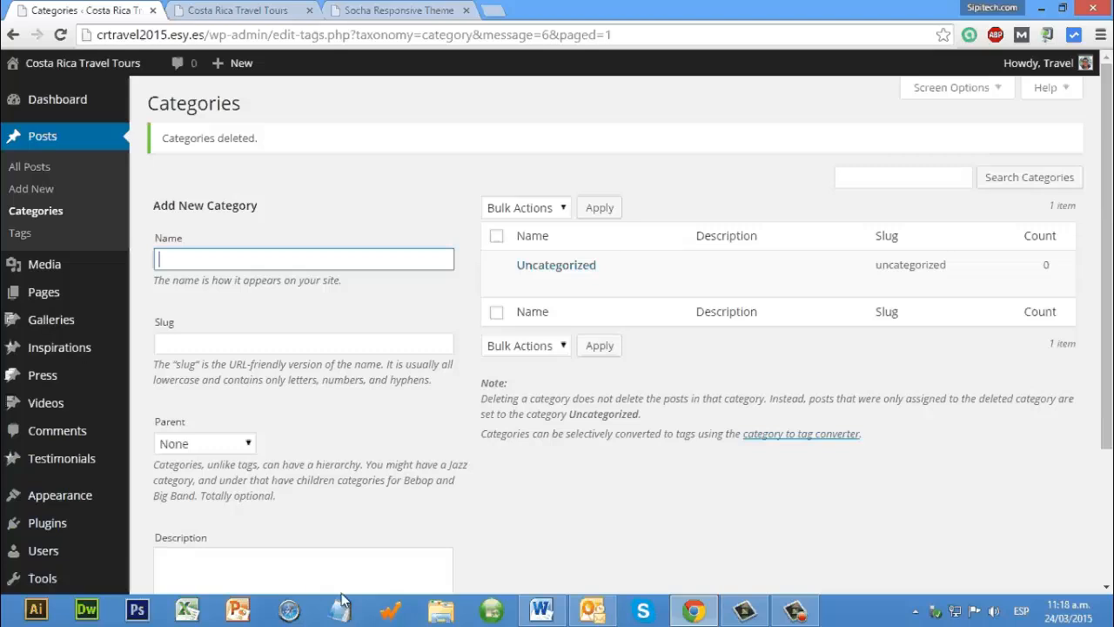
Step: Create a new category named "Blog" with slug "Blog", no parent and the description "Blog information"
{"action": "type", "text": "Blog"}
{"action": "left_click", "coordinate": [217, 342]}
{"action": "type", "text": "Bl"}
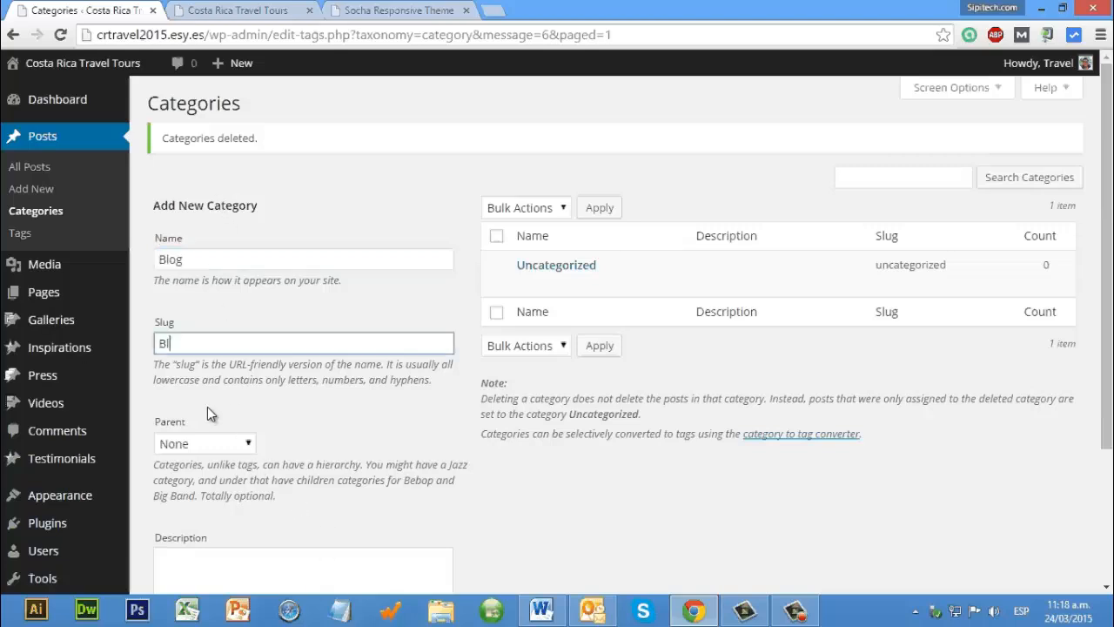
{"action": "type", "text": "og"}
{"action": "scroll", "coordinate": [207, 407], "scroll_direction": "down", "scroll_amount": 3}
{"action": "left_click", "coordinate": [207, 407]}
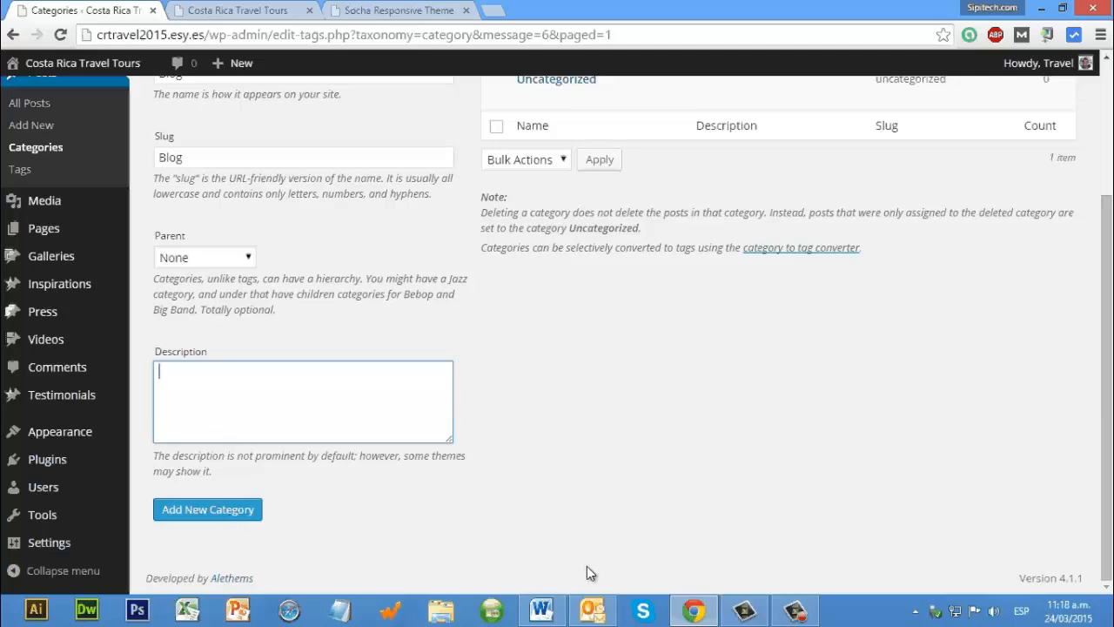
{"action": "type", "text": "Blog information"}
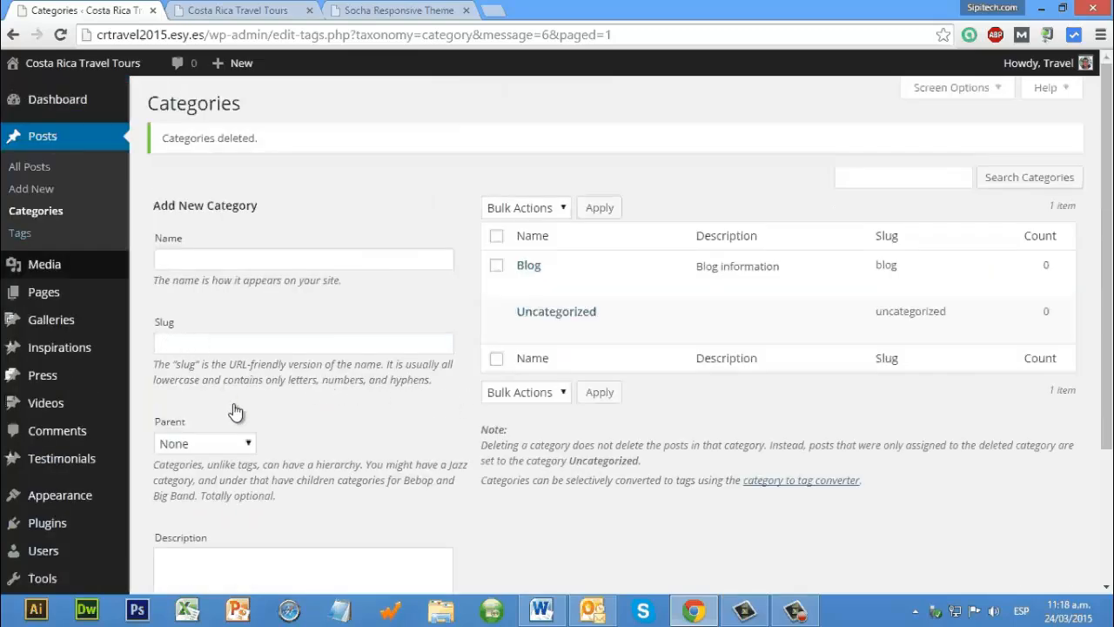
Step: Add the Blog category to the end of the Home menu and save the menu
{"action": "scroll", "coordinate": [201, 416], "scroll_direction": "down", "scroll_amount": 2}
{"action": "left_click", "coordinate": [204, 434]}
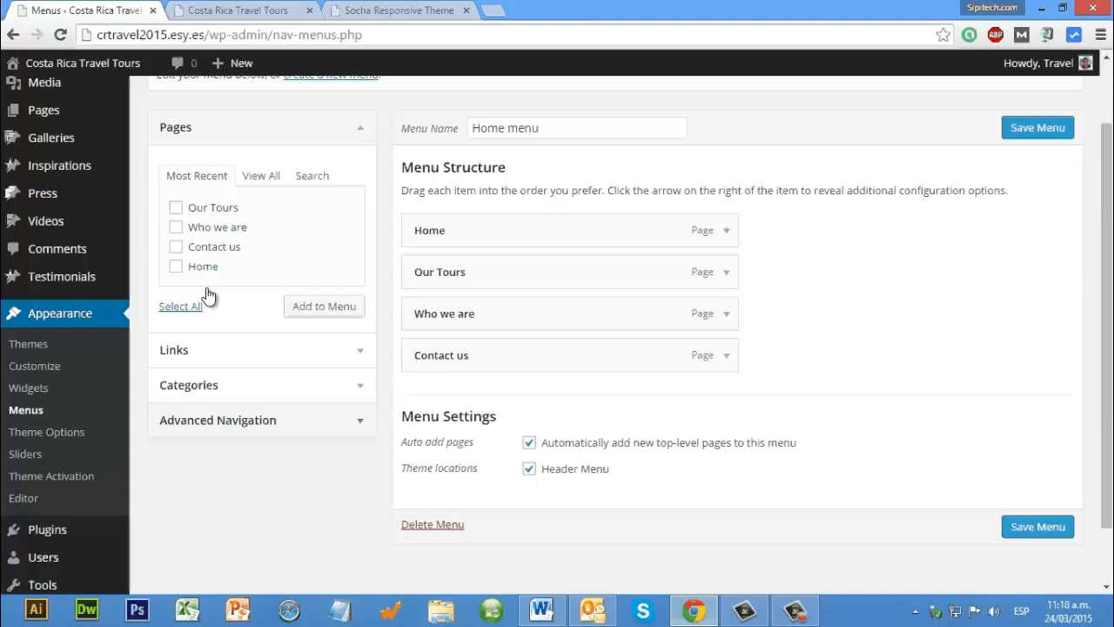
{"action": "left_click", "coordinate": [188, 385]}
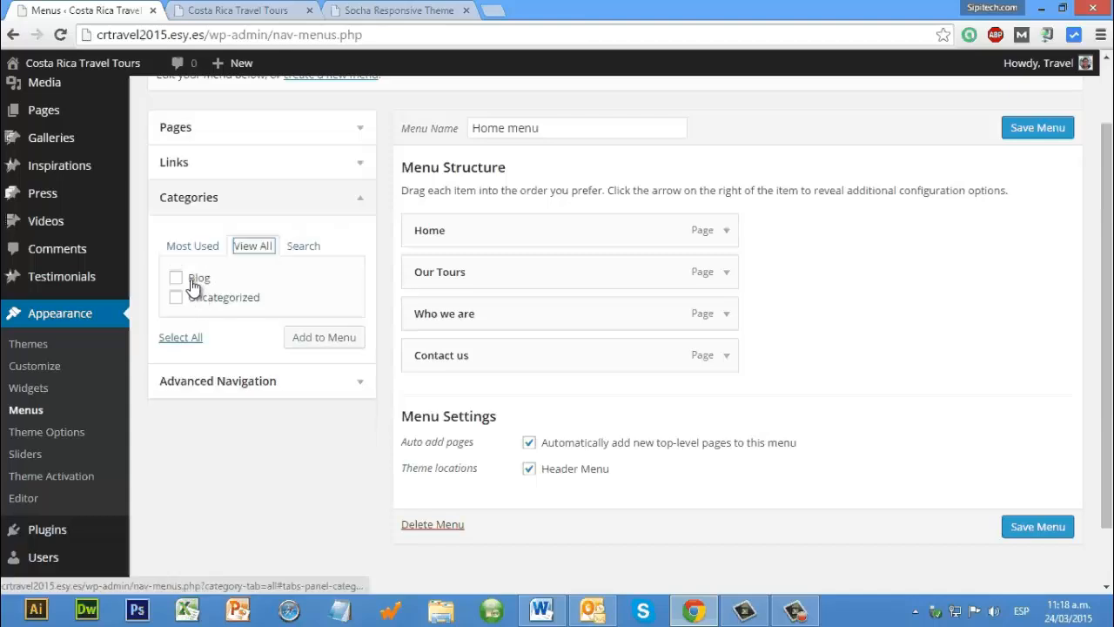
{"action": "left_click", "coordinate": [192, 280]}
{"action": "left_click", "coordinate": [319, 340]}
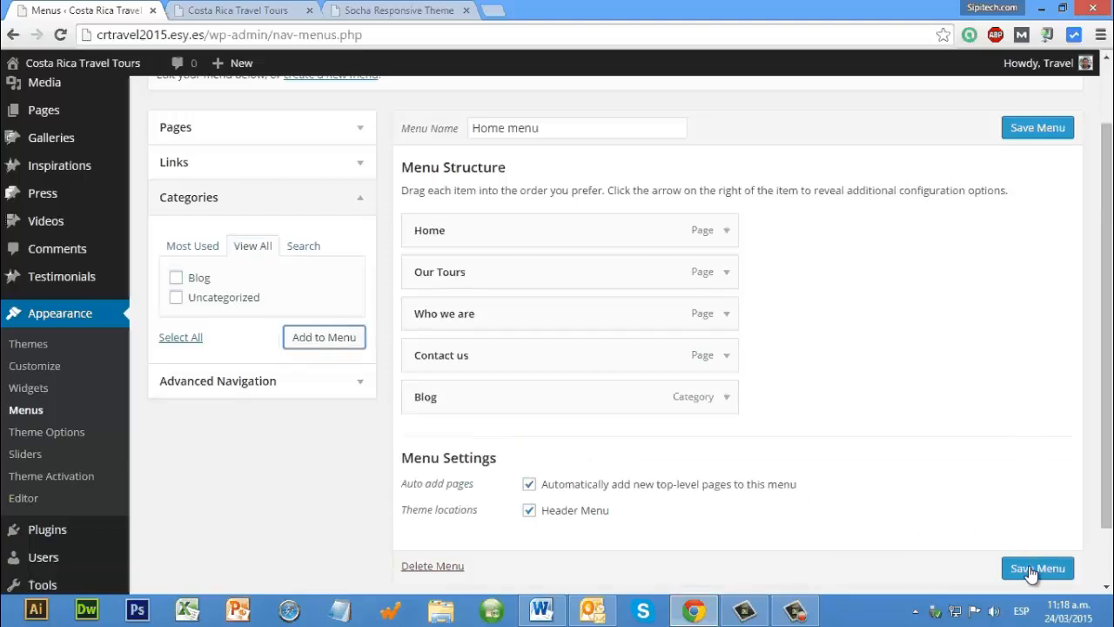
{"action": "left_click", "coordinate": [1032, 570]}
Step: Check the updated site menu by opening its Blog and Who we are pages, and return to the admin area
{"action": "key", "text": "ctrl+Tab"}
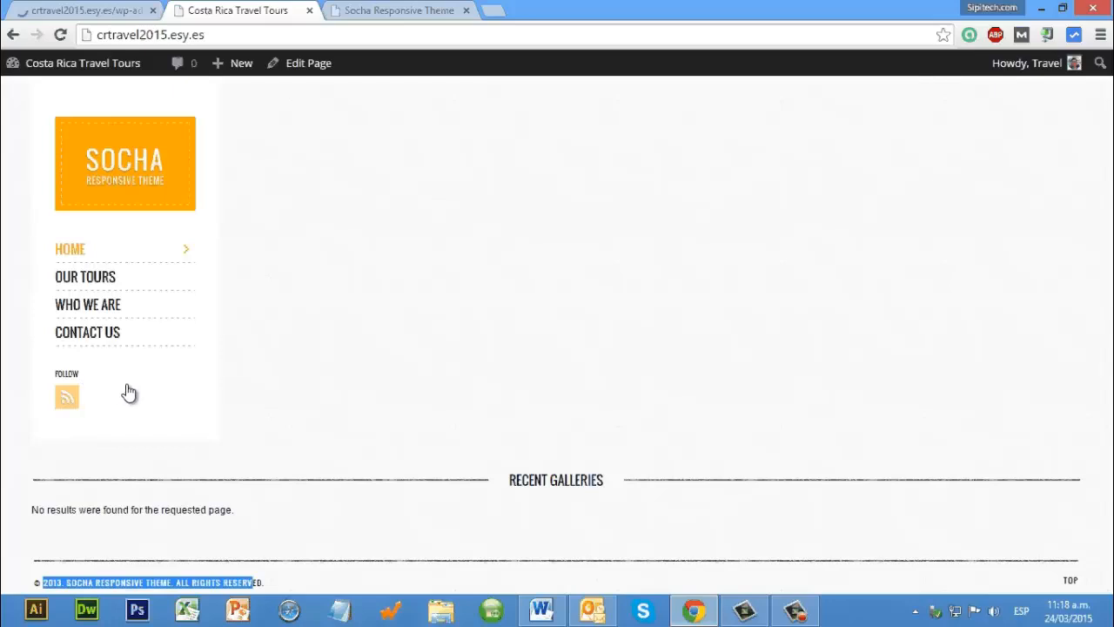
{"action": "left_click", "coordinate": [124, 150]}
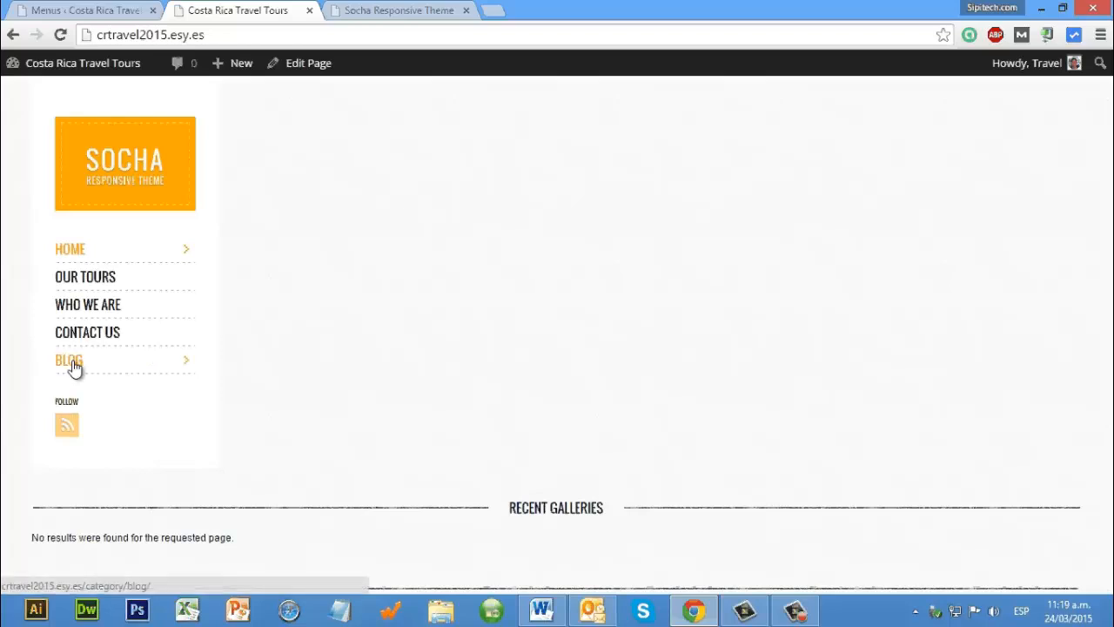
{"action": "left_click", "coordinate": [74, 367]}
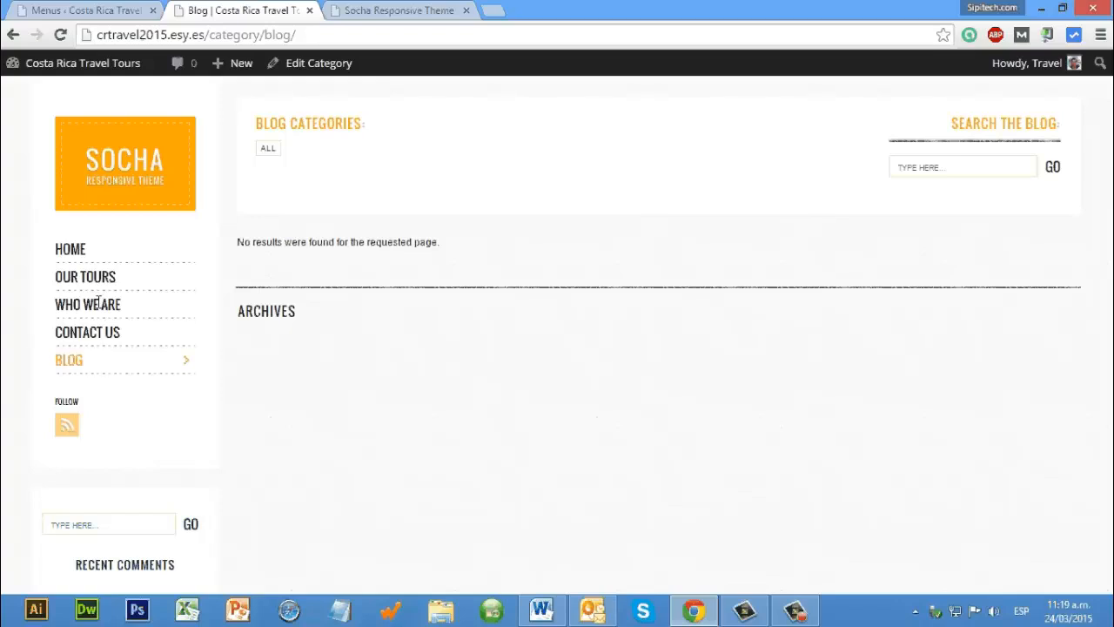
{"action": "left_click", "coordinate": [99, 303]}
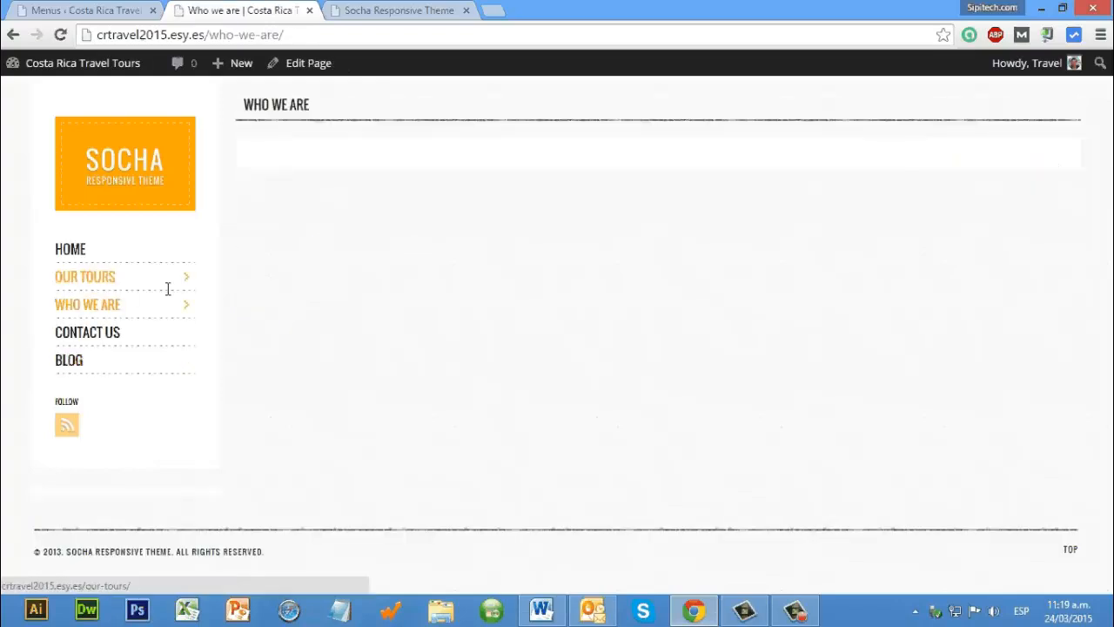
{"action": "left_click", "coordinate": [85, 362]}
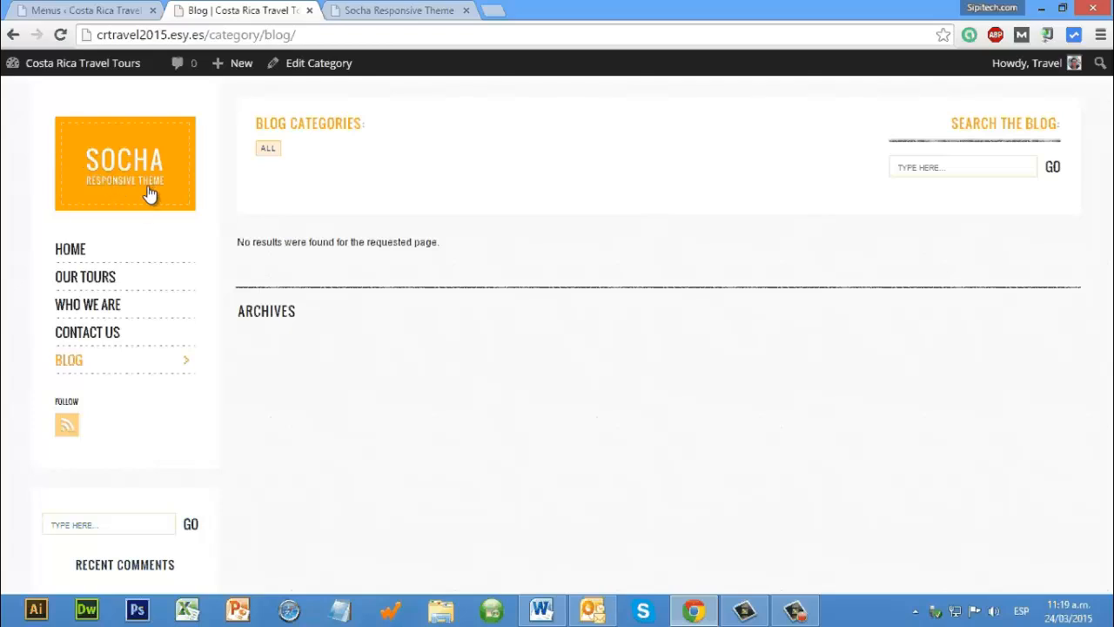
{"action": "key", "text": "ctrl+shift+Tab"}
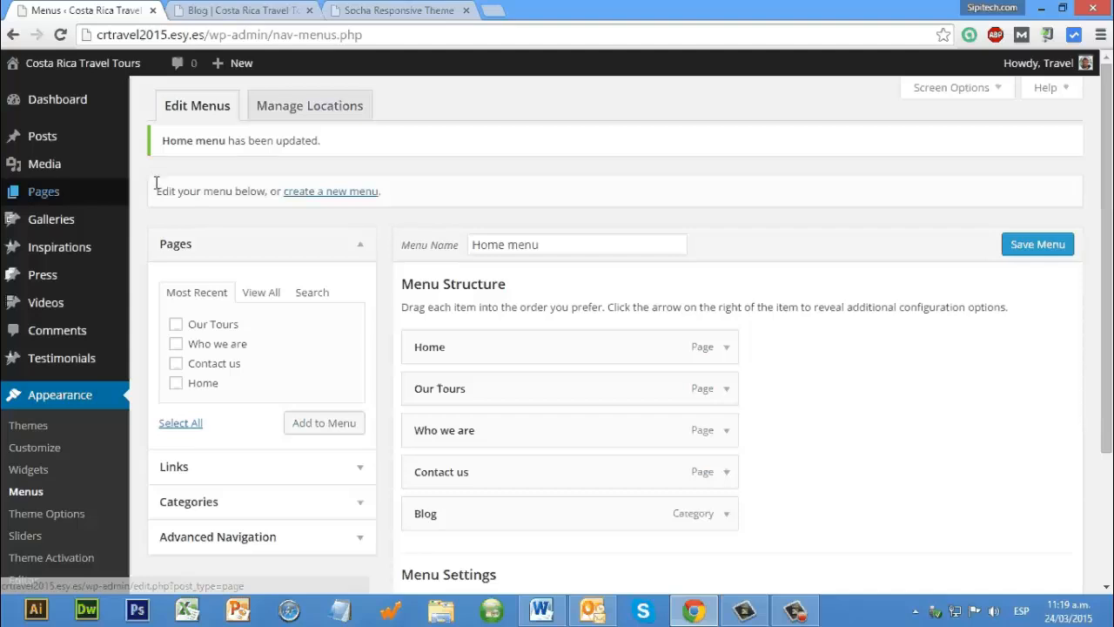
{"action": "mouse_move", "coordinate": [43, 137]}
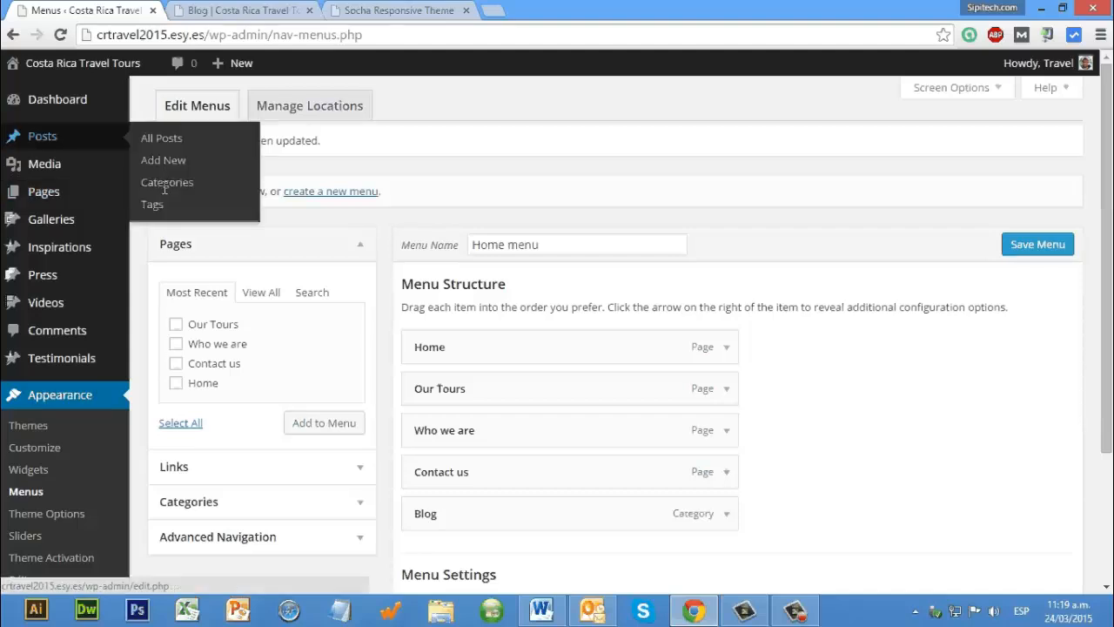
Step: In the post categories, add a category named "Canopy" with slug "Canopy", no parent and the description "Canopy"
{"action": "left_click", "coordinate": [162, 186]}
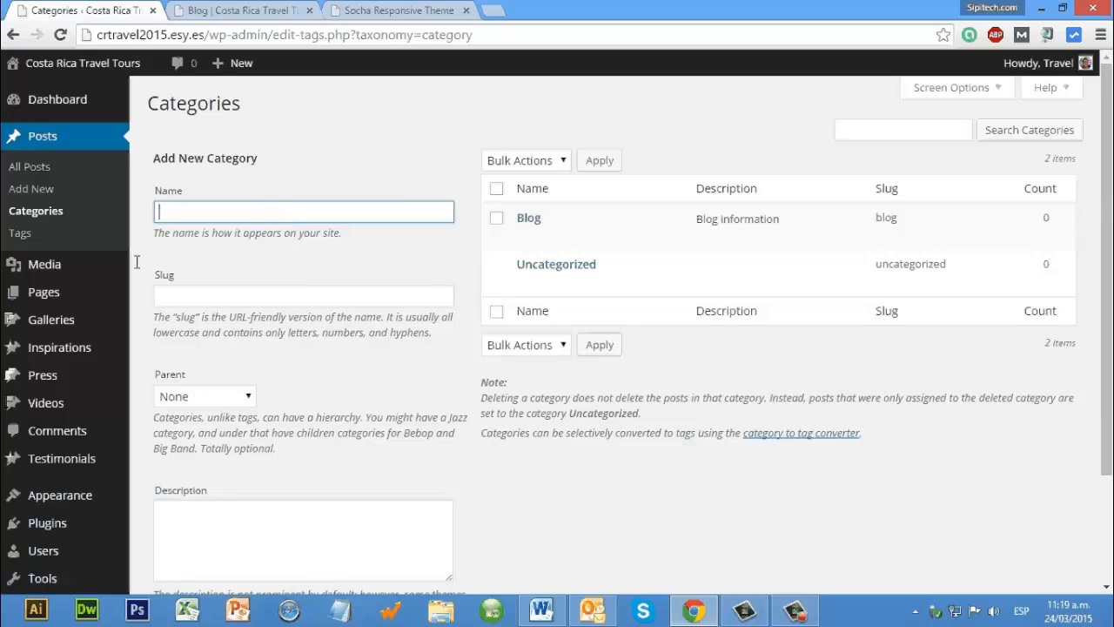
{"action": "type", "text": "Canopy"}
{"action": "key", "text": "Tab"}
{"action": "type", "text": "Canopy"}
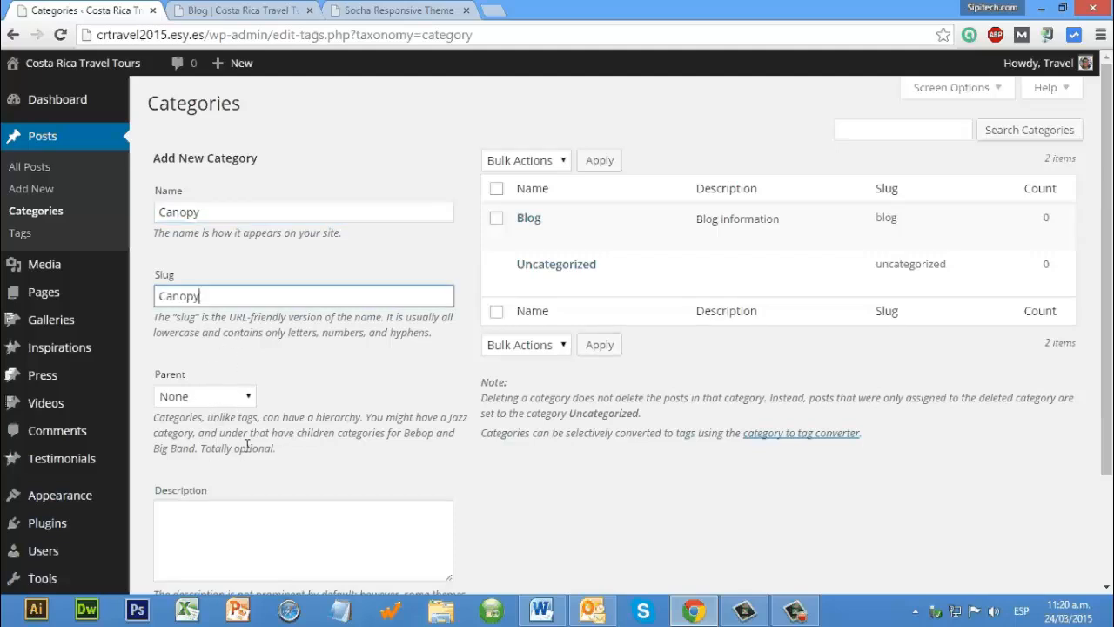
{"action": "scroll", "coordinate": [257, 433], "scroll_direction": "down", "scroll_amount": 2}
{"action": "left_click", "coordinate": [257, 432]}
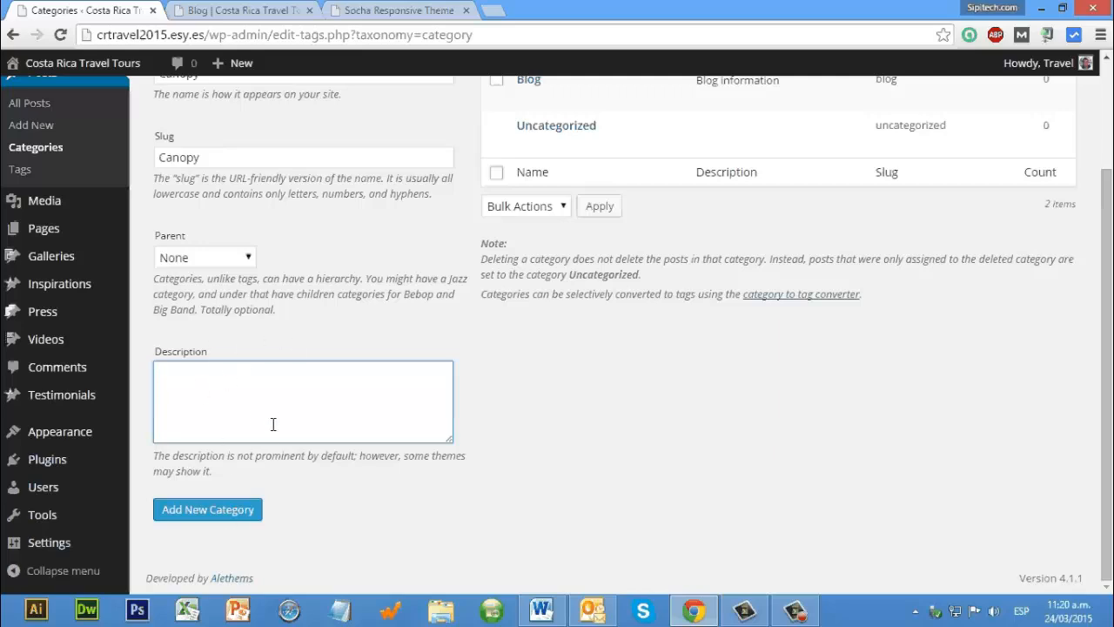
{"action": "type", "text": "Canopy"}
{"action": "key", "text": "Tab"}
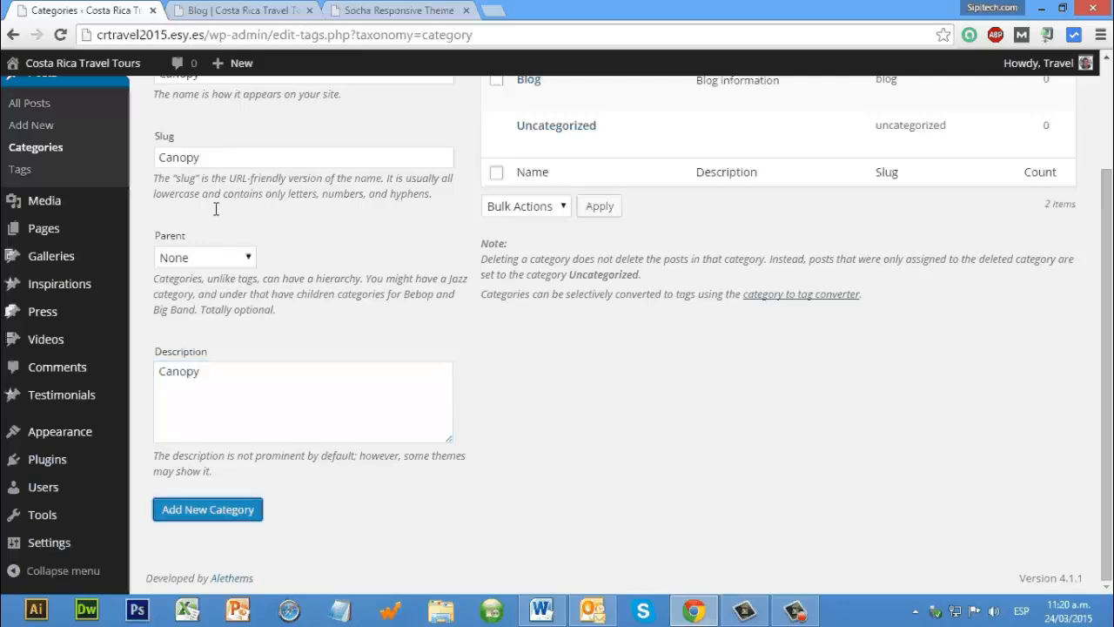
{"action": "key", "text": "Return"}
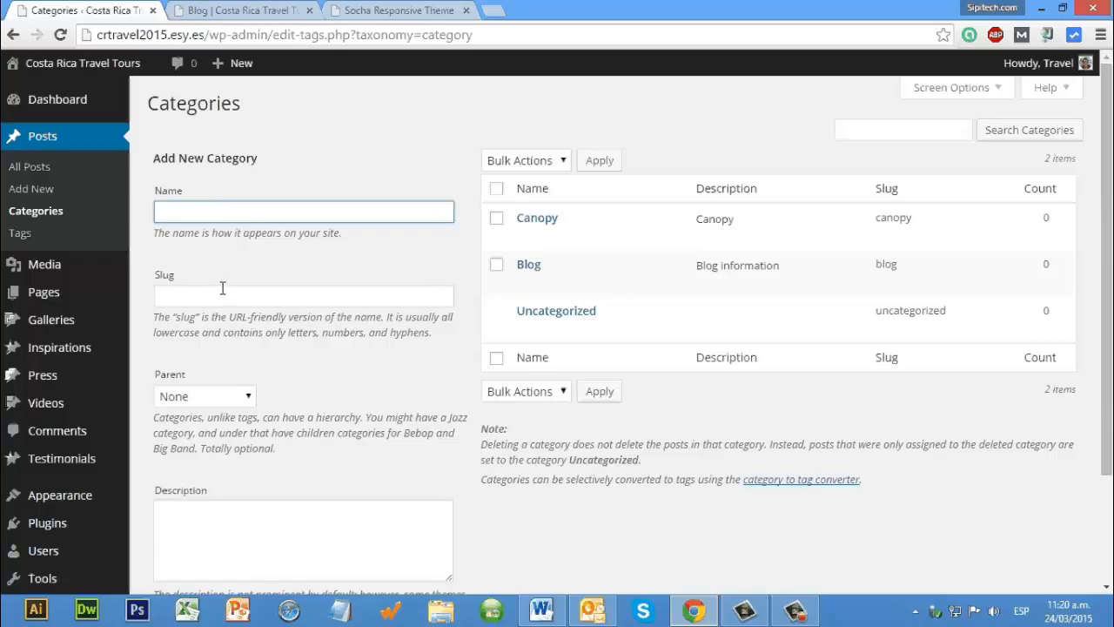
Step: Add another post category named "Fishing", using "Fishing" as its slug and description as well
{"action": "type", "text": "Fishing"}
{"action": "left_click_drag", "start_coordinate": [198, 212], "coordinate": [113, 213]}
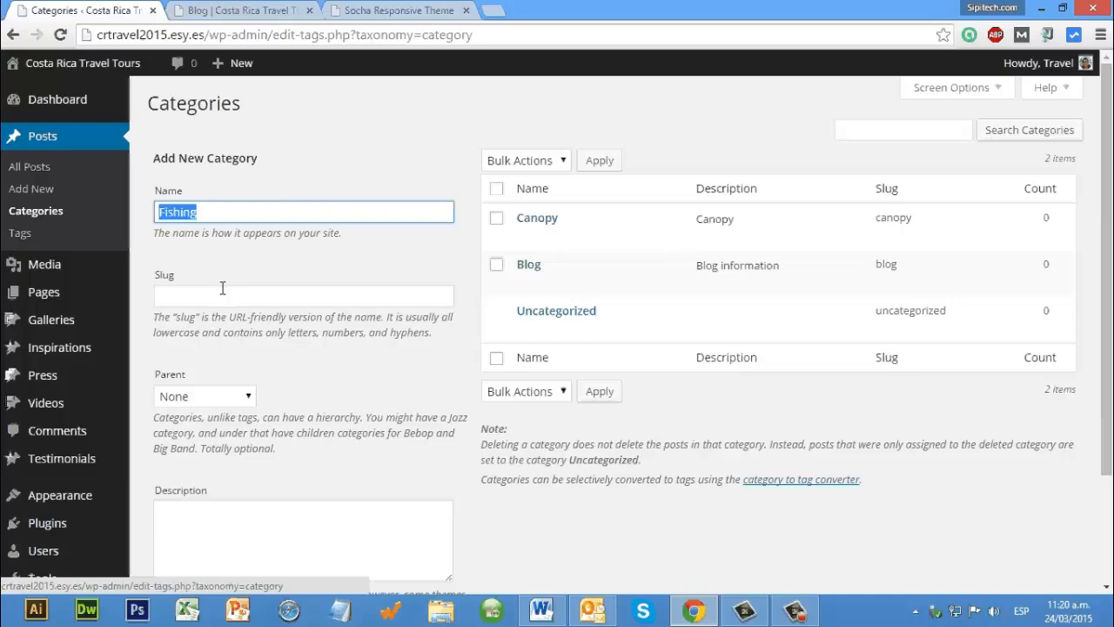
{"action": "key", "text": "ctrl+c"}
{"action": "left_click", "coordinate": [222, 295]}
{"action": "key", "text": "ctrl+v"}
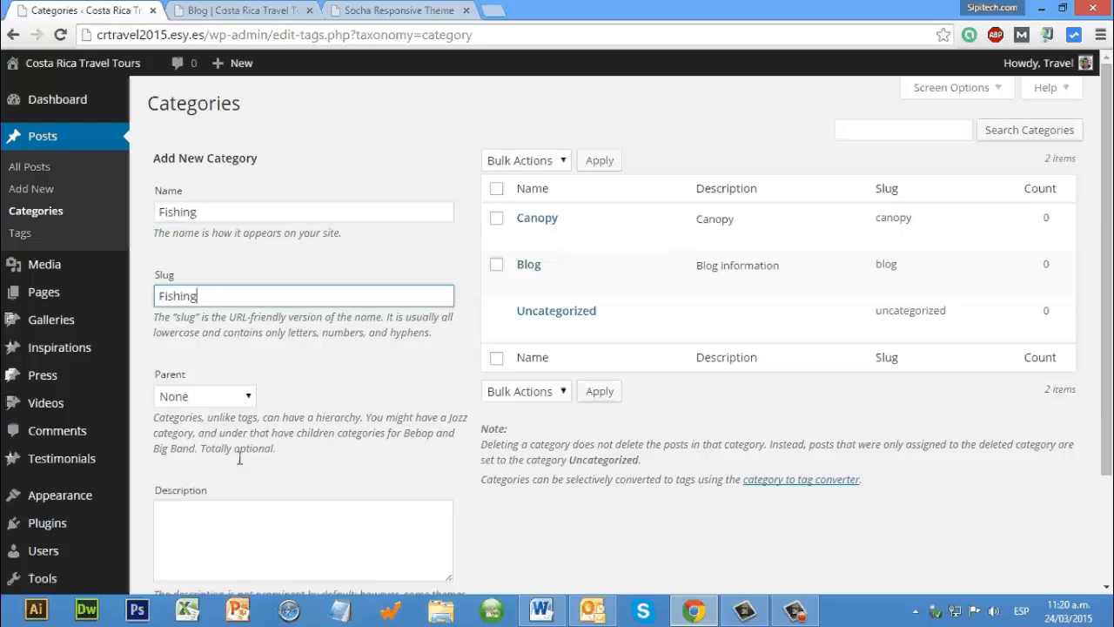
{"action": "scroll", "coordinate": [240, 458], "scroll_direction": "down", "scroll_amount": 2}
{"action": "left_click", "coordinate": [244, 401]}
{"action": "key", "text": "ctrl+v"}
{"action": "left_click", "coordinate": [228, 509]}
{"action": "scroll", "coordinate": [221, 247], "scroll_direction": "up", "scroll_amount": 2}
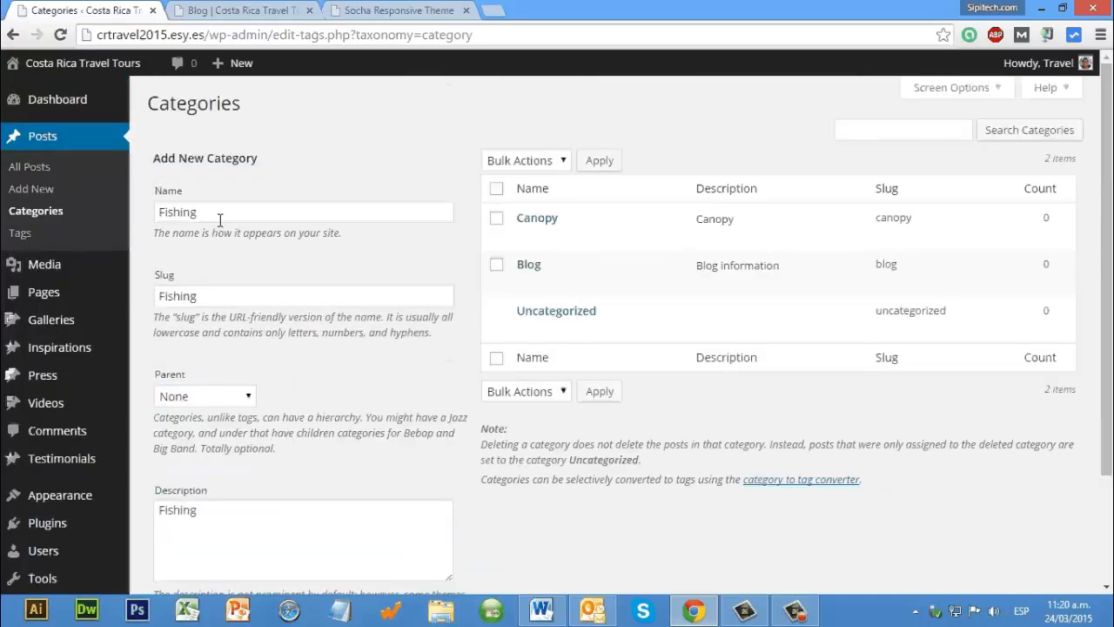
Step: Add a post category named "Aerial Tram" with the same text as its slug and description
{"action": "left_click", "coordinate": [218, 219]}
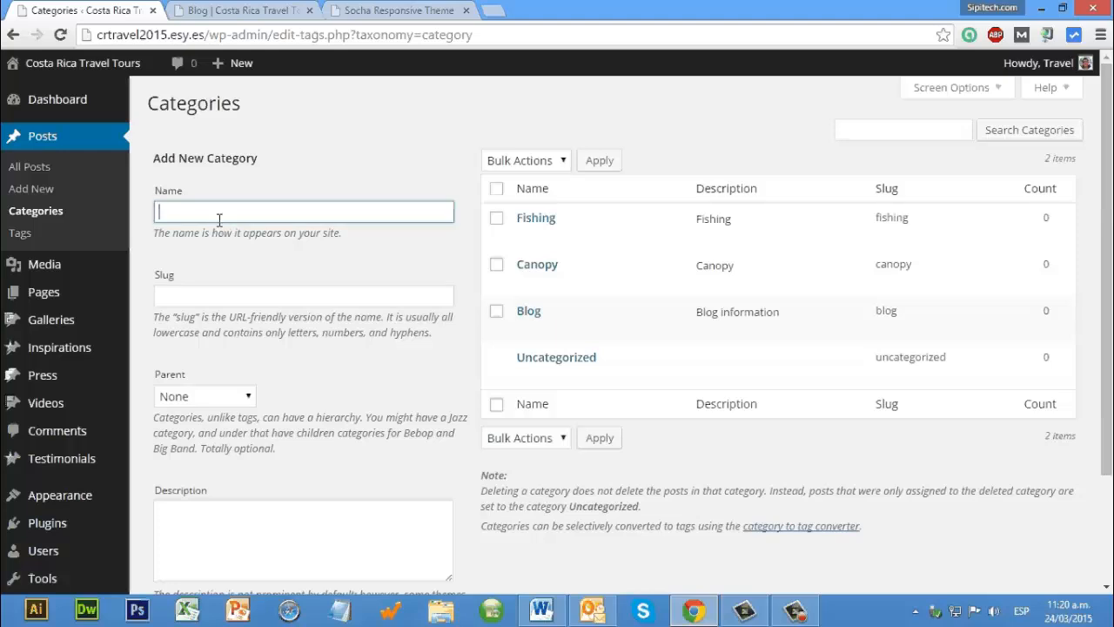
{"action": "type", "text": "Aerial Tram"}
{"action": "key", "text": "ctrl+a"}
{"action": "key", "text": "ctrl+c"}
{"action": "key", "text": "Tab"}
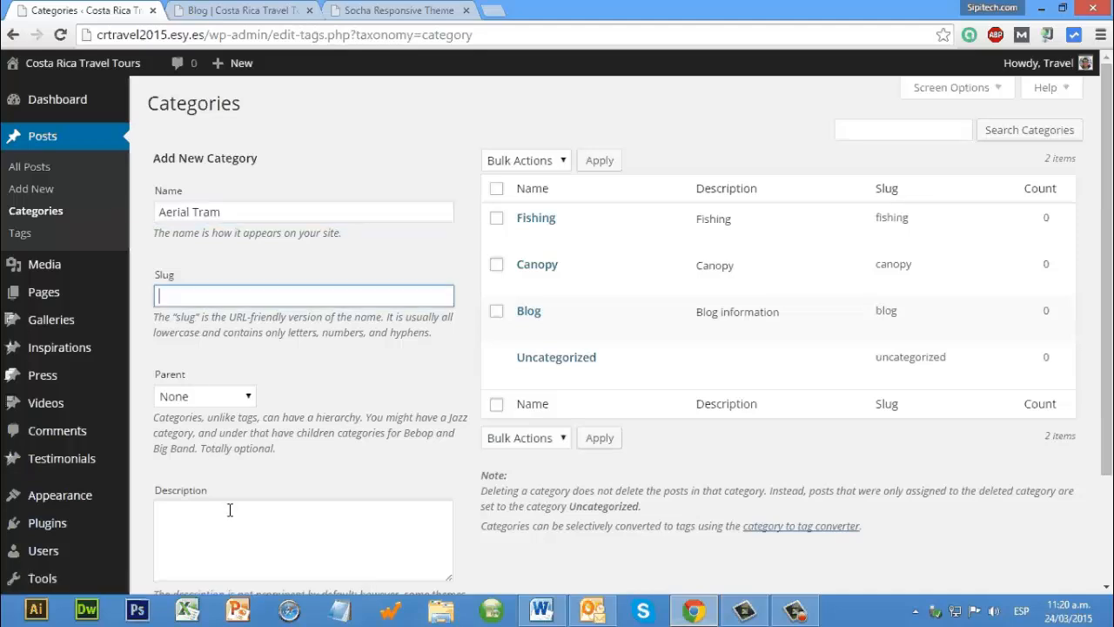
{"action": "key", "text": "ctrl+v"}
{"action": "left_click", "coordinate": [223, 517]}
{"action": "key", "text": "ctrl+v"}
{"action": "scroll", "coordinate": [206, 377], "scroll_direction": "down", "scroll_amount": 3}
{"action": "key", "text": "Tab"}
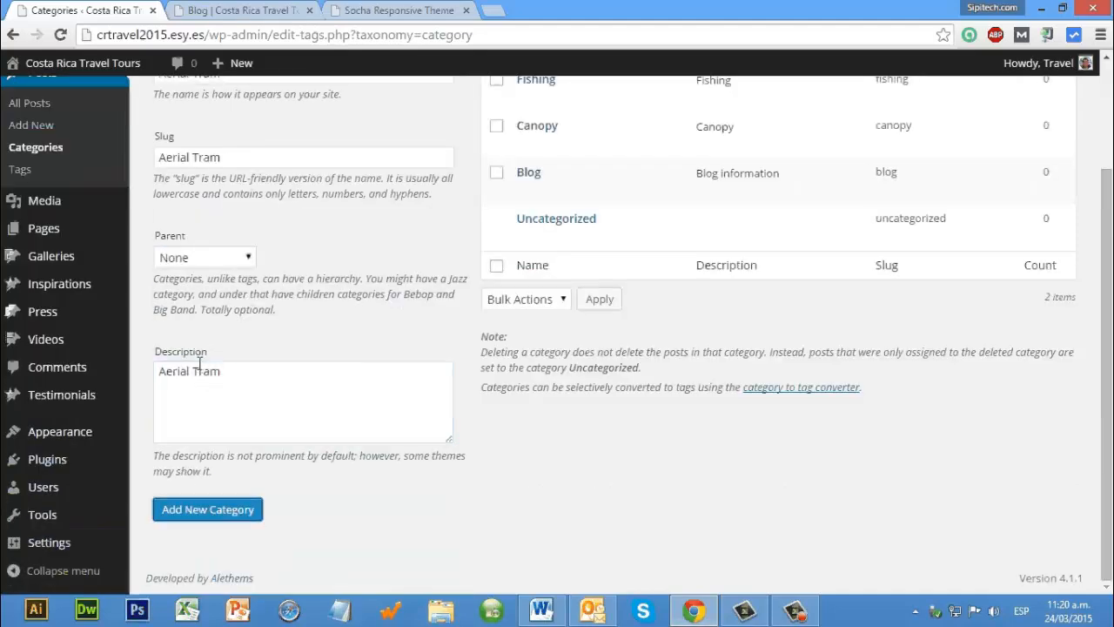
{"action": "key", "text": "Return"}
Step: Add a post category named "Atvs Ride" with no parent and the same text as slug and description
{"action": "left_click", "coordinate": [206, 209]}
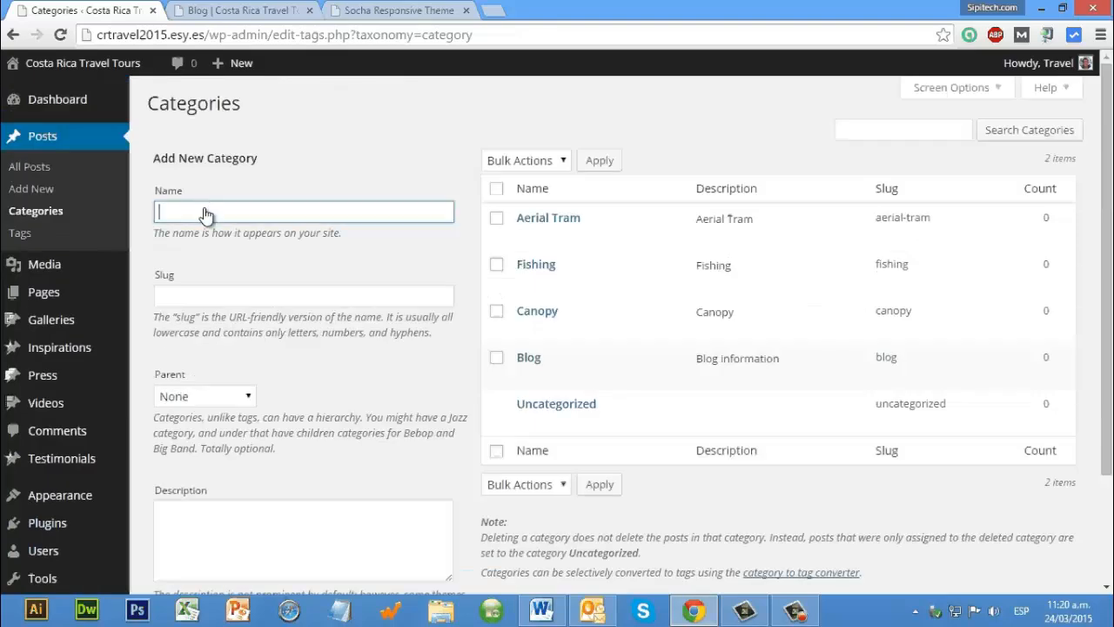
{"action": "type", "text": "Atvs Ride"}
{"action": "key", "text": "ctrl+a"}
{"action": "key", "text": "ctrl+c"}
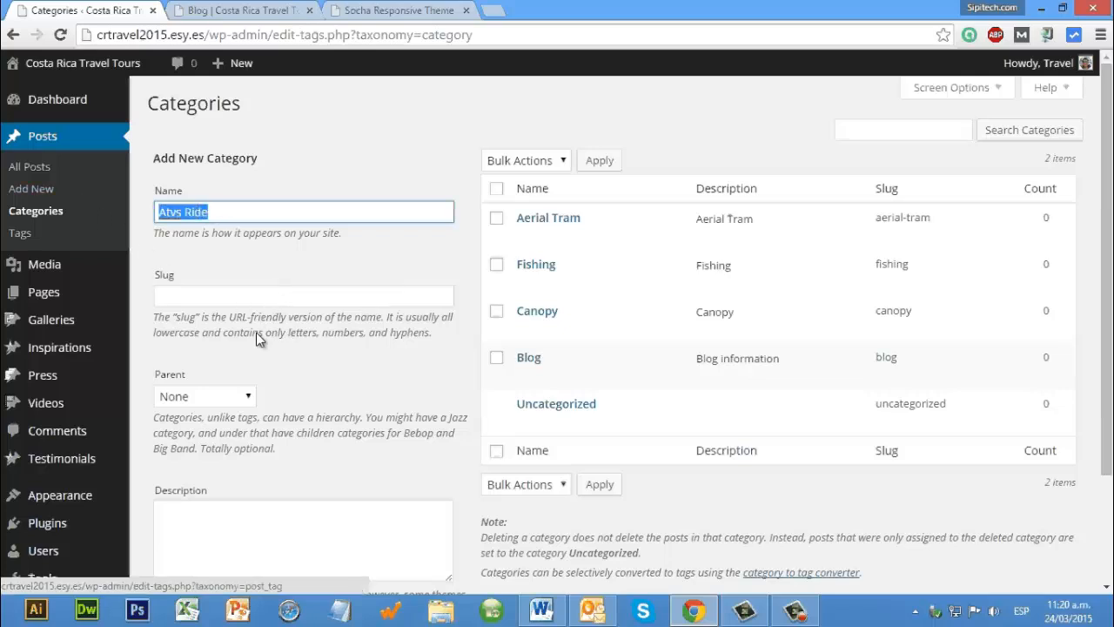
{"action": "key", "text": "Tab"}
{"action": "key", "text": "ctrl+v"}
{"action": "scroll", "coordinate": [257, 383], "scroll_direction": "down", "scroll_amount": 3}
{"action": "key", "text": "Tab"}
{"action": "key", "text": "Tab"}
{"action": "key", "text": "ctrl+v"}
{"action": "left_click", "coordinate": [241, 512]}
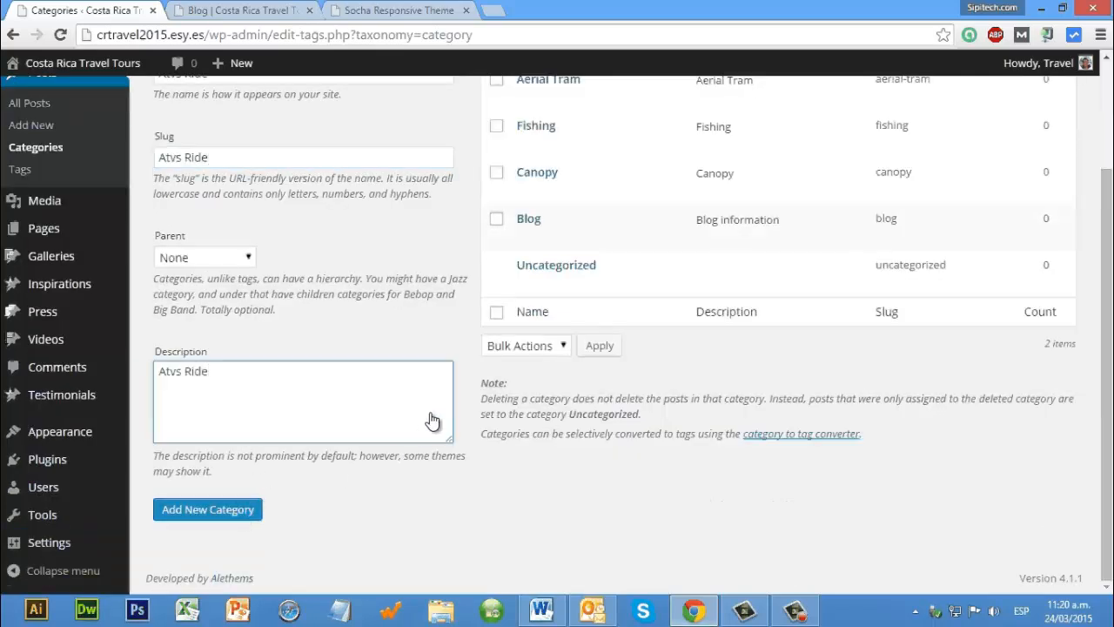
{"action": "scroll", "coordinate": [77, 370], "scroll_direction": "up", "scroll_amount": 2}
Step: Reload the site's Blog page and check its list of blog categories
{"action": "mouse_move", "coordinate": [77, 370]}
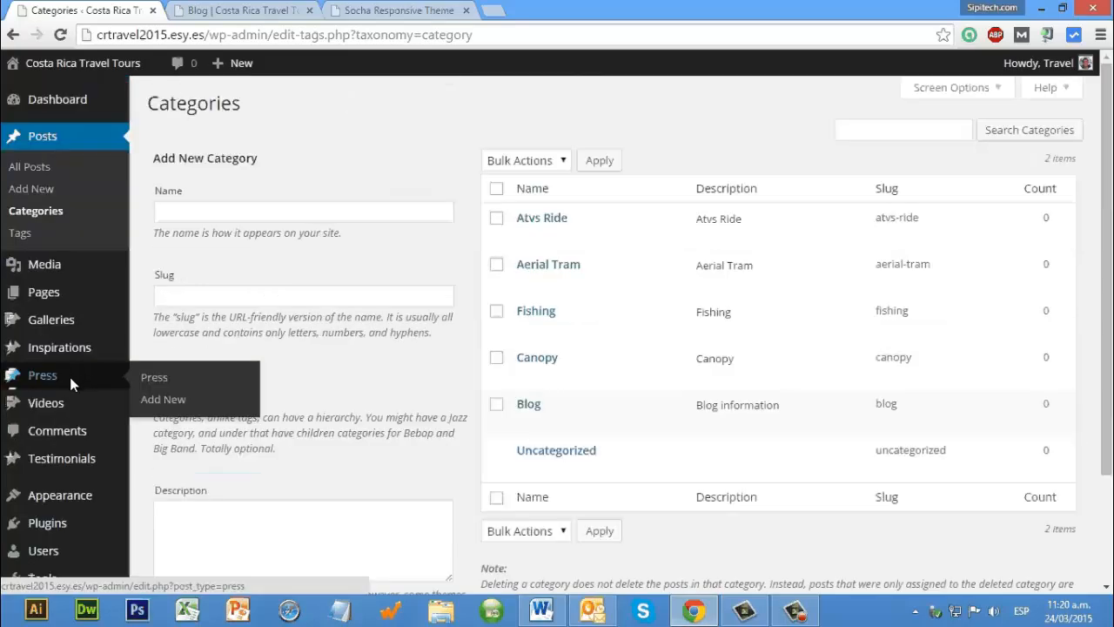
{"action": "key", "text": "ctrl+Tab"}
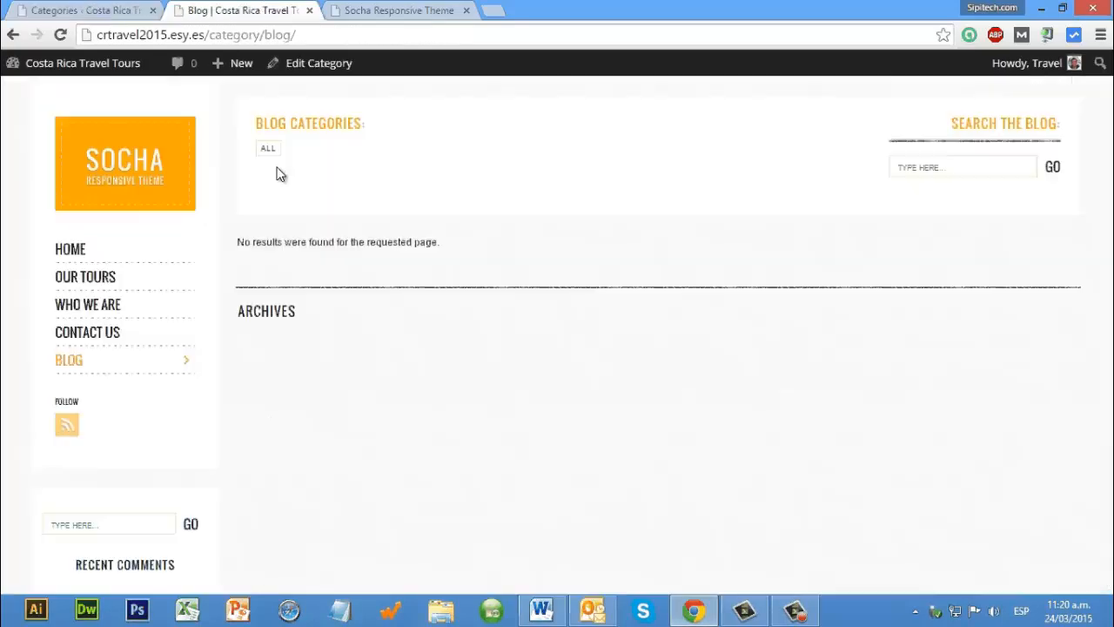
{"action": "left_click", "coordinate": [65, 35]}
{"action": "left_click", "coordinate": [321, 154]}
Step: Return to the admin area and give a new post the title "Fishing Trips"
{"action": "key", "text": "ctrl+shift+Tab"}
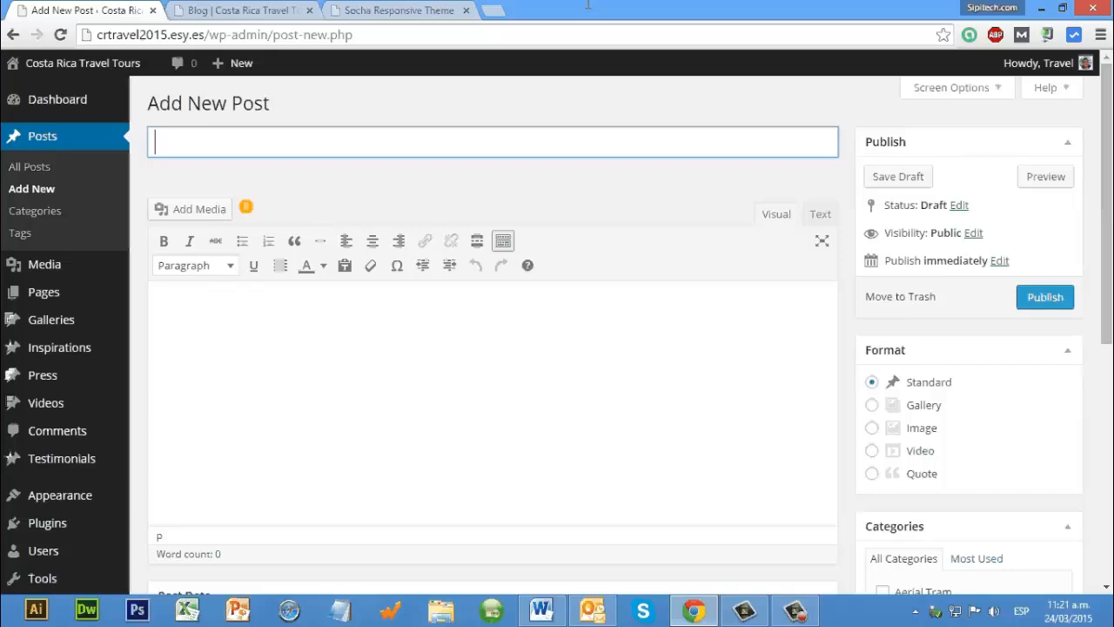
{"action": "type", "text": "Fishing Tri"}
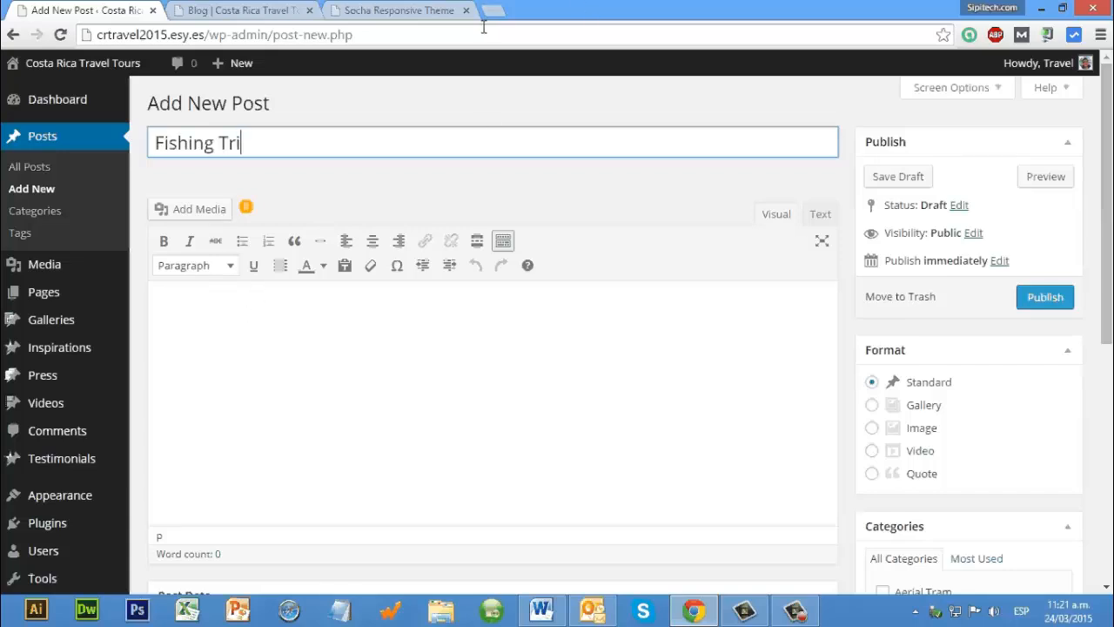
{"action": "type", "text": "ps"}
{"action": "key", "text": "Tab"}
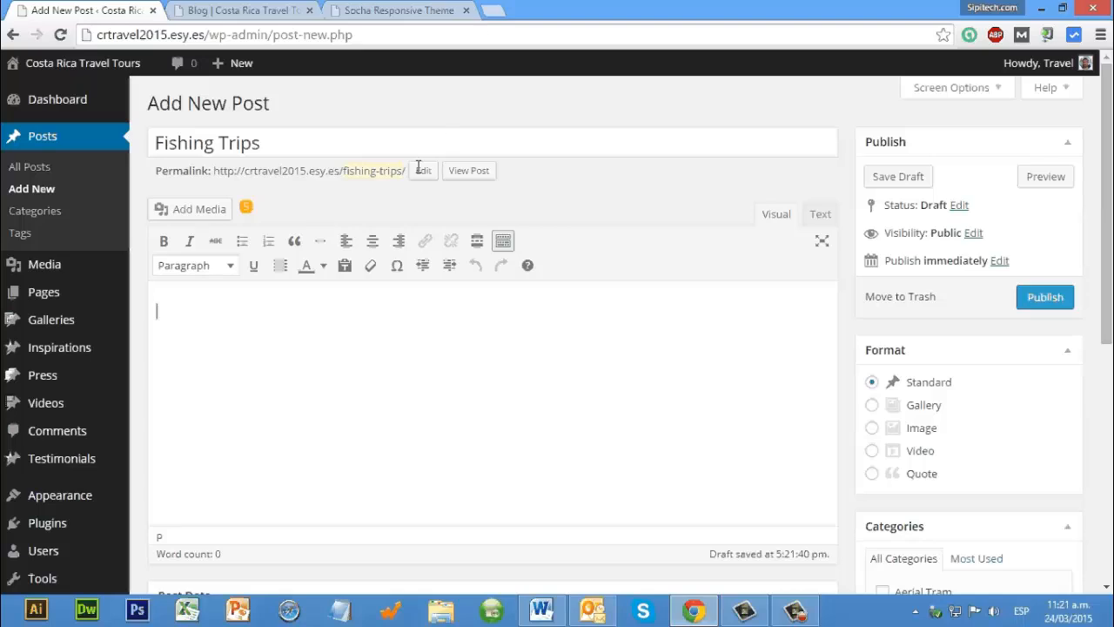
{"action": "key", "text": "ctrl+t"}
{"action": "type", "text": "lorem "}
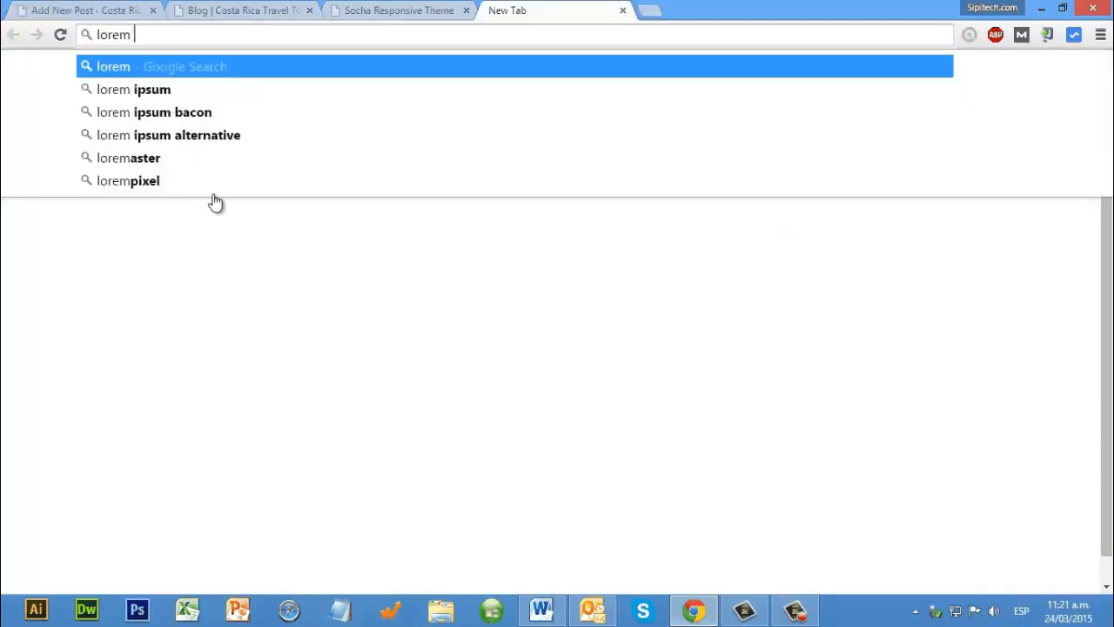
{"action": "type", "text": "im"}
{"action": "key", "text": "Down"}
{"action": "key", "text": "Return"}
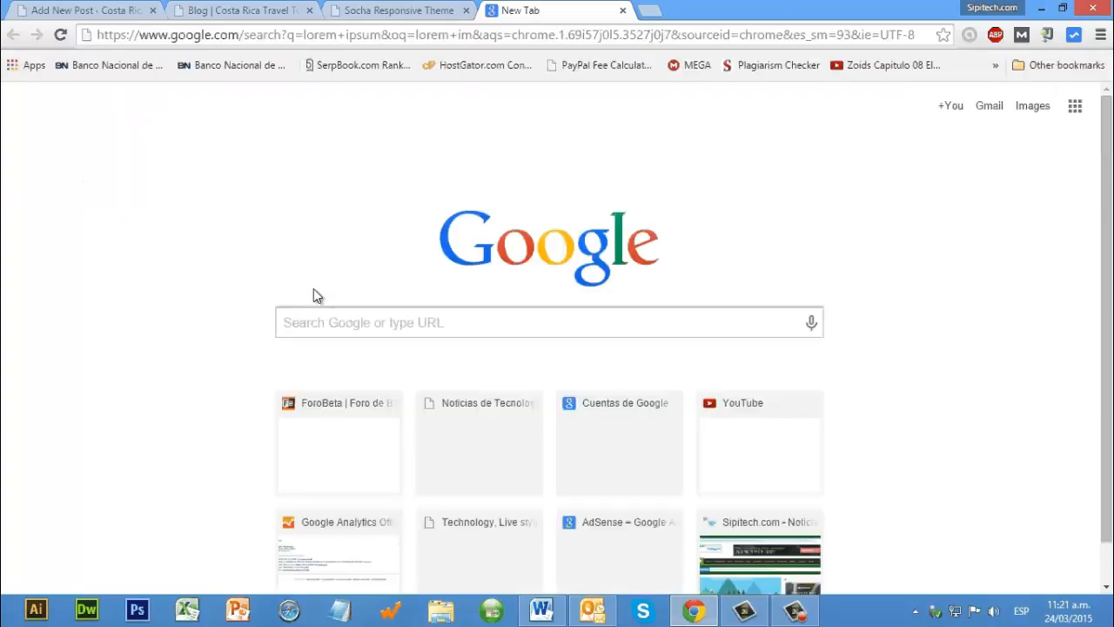
{"action": "left_click", "coordinate": [260, 275]}
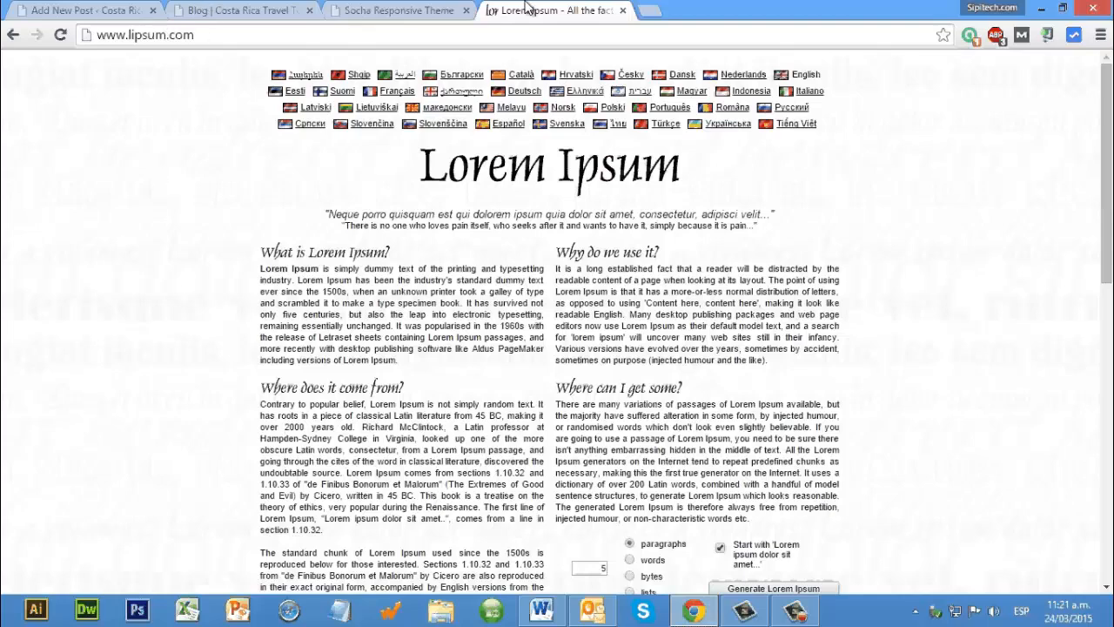
Step: Copy the explanatory Lorem Ipsum paragraphs from the lipsum.com page and paste them into the body of the Fishing Trips post
{"action": "left_click_drag", "start_coordinate": [462, 473], "coordinate": [381, 381]}
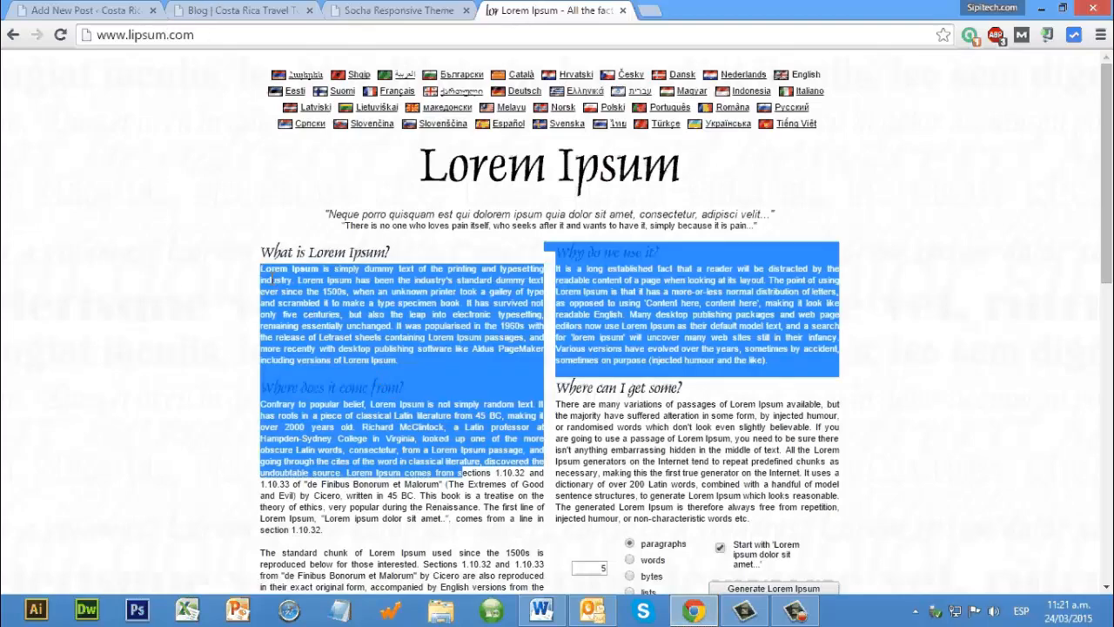
{"action": "left_click", "coordinate": [484, 518], "text": "shift"}
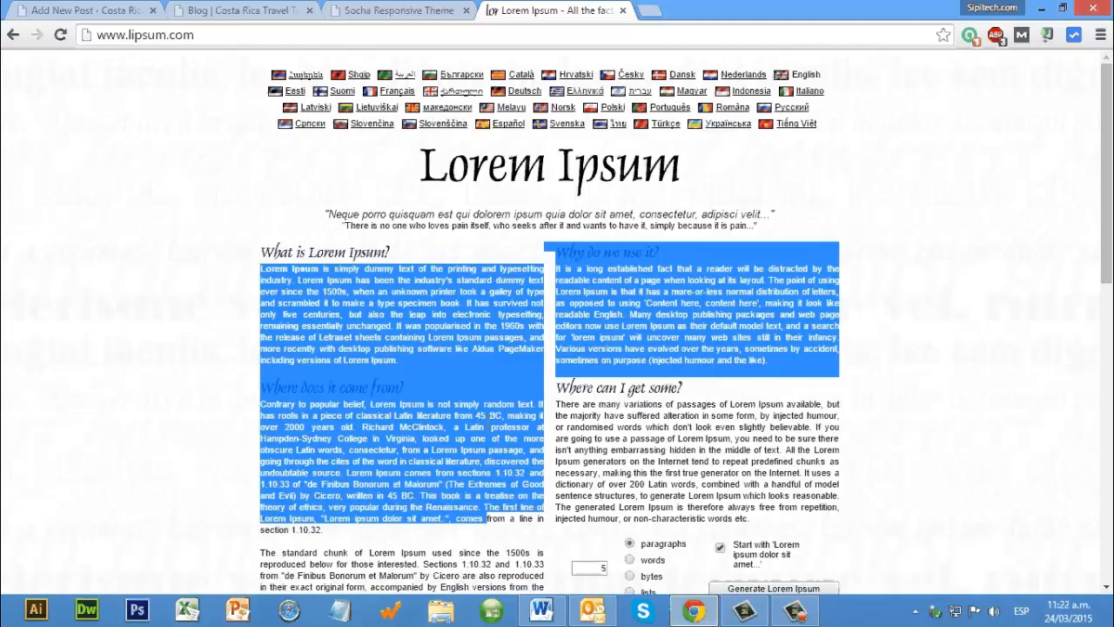
{"action": "left_click_drag", "start_coordinate": [536, 397], "coordinate": [81, 108]}
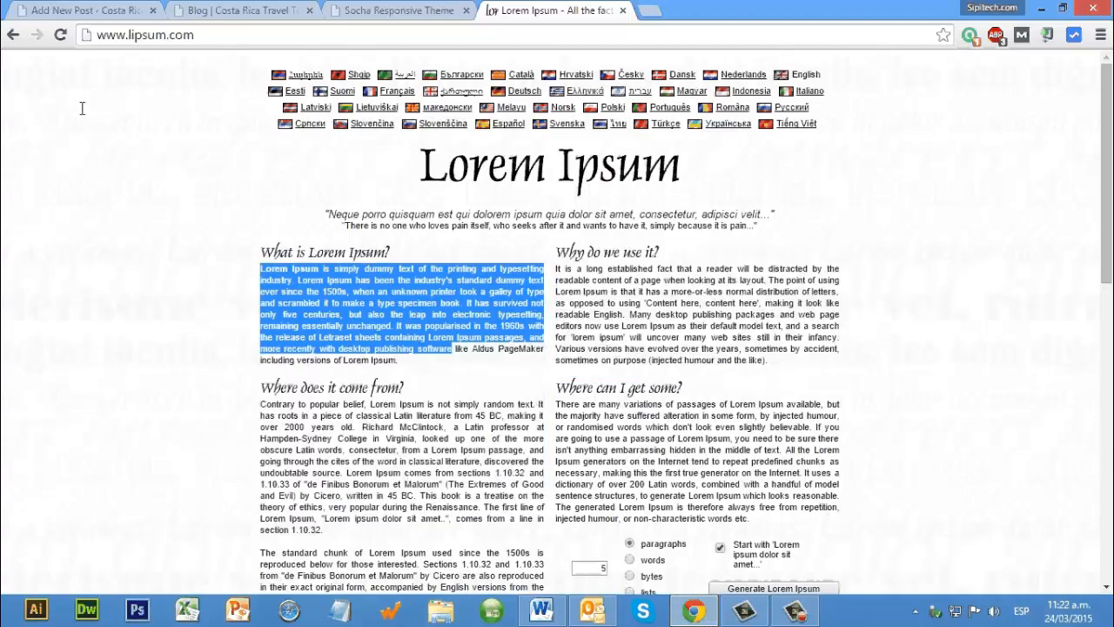
{"action": "left_click_drag", "start_coordinate": [403, 411], "coordinate": [370, 451]}
{"action": "scroll", "coordinate": [385, 444], "scroll_direction": "down", "scroll_amount": 2}
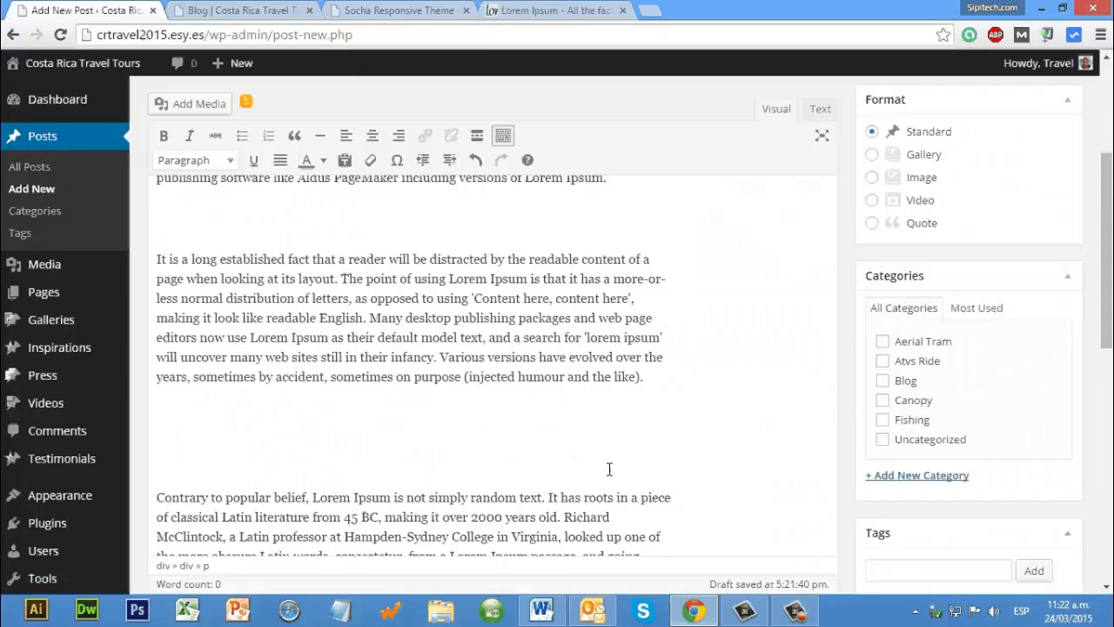
Step: Remove the surplus blank lines between the pasted Lorem Ipsum paragraphs in the post body
{"action": "scroll", "coordinate": [609, 466], "scroll_direction": "down", "scroll_amount": 2}
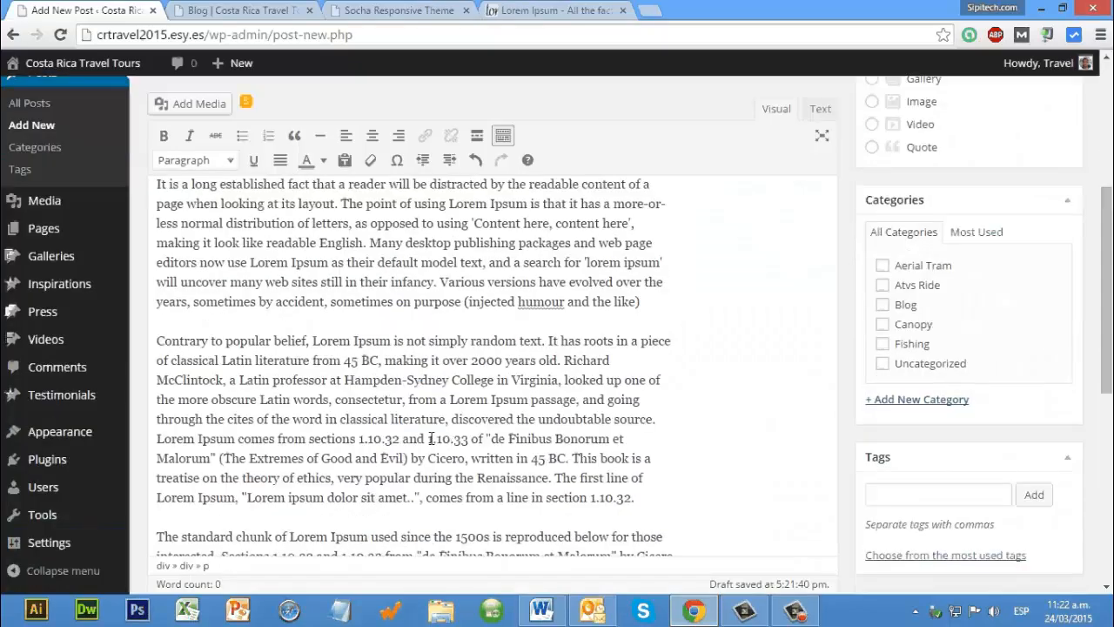
{"action": "scroll", "coordinate": [139, 182], "scroll_direction": "down", "scroll_amount": 2}
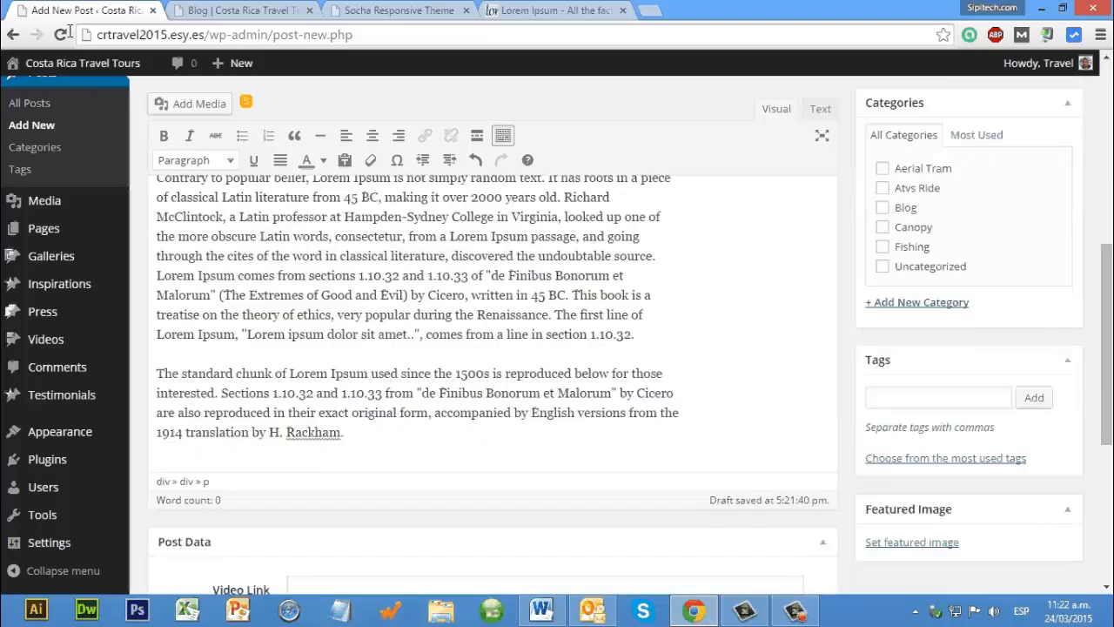
{"action": "key", "text": "ctrl+a"}
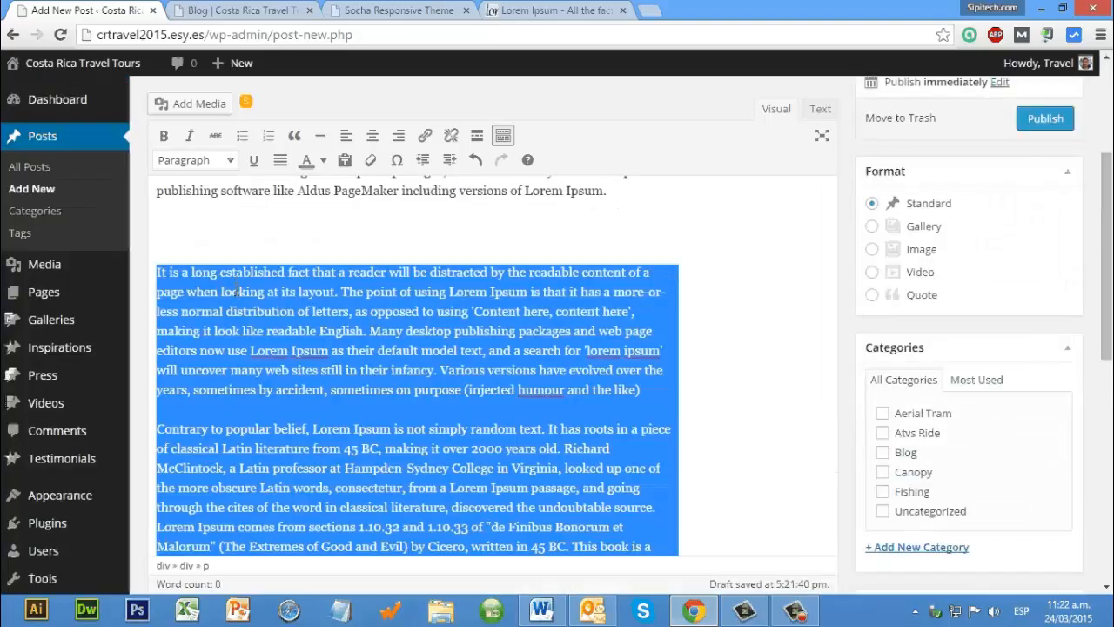
{"action": "scroll", "coordinate": [237, 292], "scroll_direction": "up", "scroll_amount": 1}
{"action": "left_click", "coordinate": [236, 292]}
{"action": "key", "text": "BackSpace"}
{"action": "key", "text": "BackSpace"}
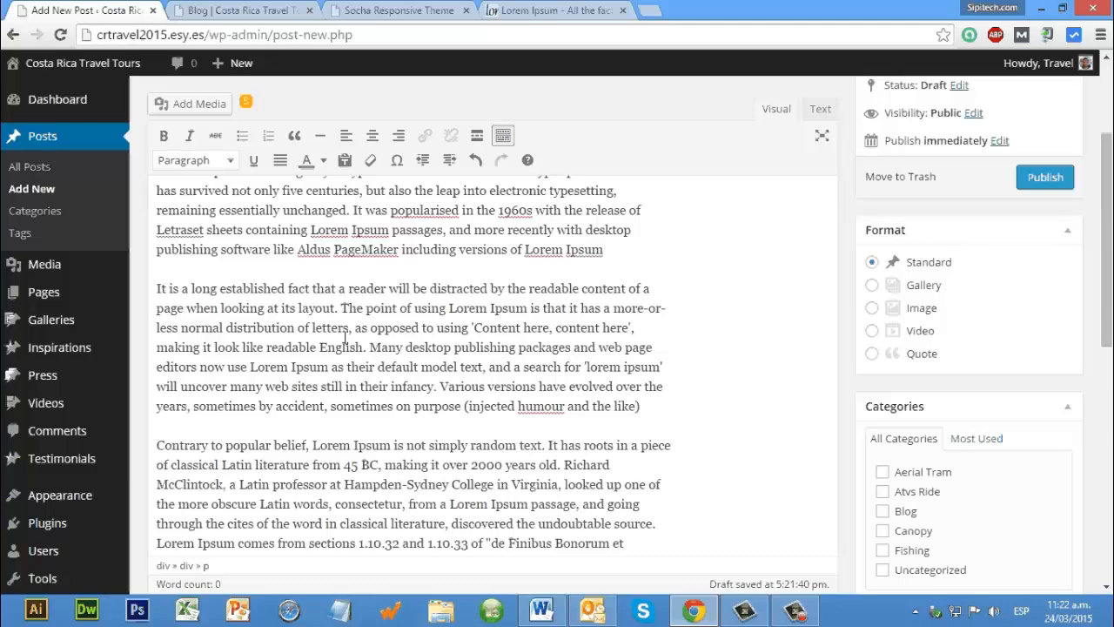
Step: Review the pasted text and paragraph spacing of the Fishing Trips post from beginning to end
{"action": "scroll", "coordinate": [347, 338], "scroll_direction": "up", "scroll_amount": 3}
{"action": "scroll", "coordinate": [721, 290], "scroll_direction": "down", "scroll_amount": 4}
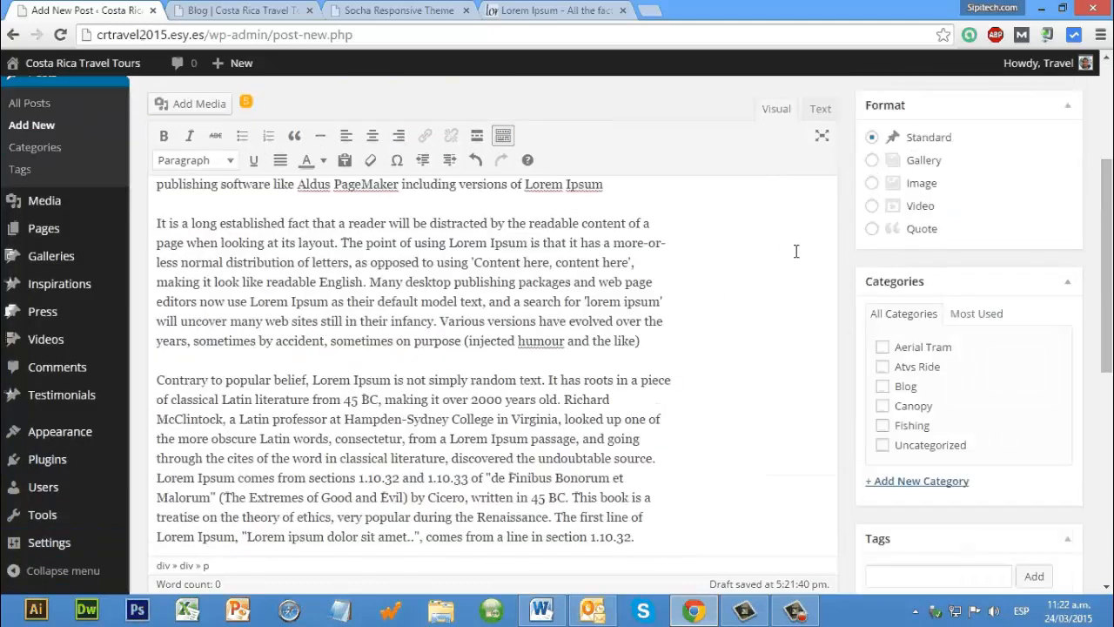
{"action": "scroll", "coordinate": [692, 254], "scroll_direction": "down", "scroll_amount": 2}
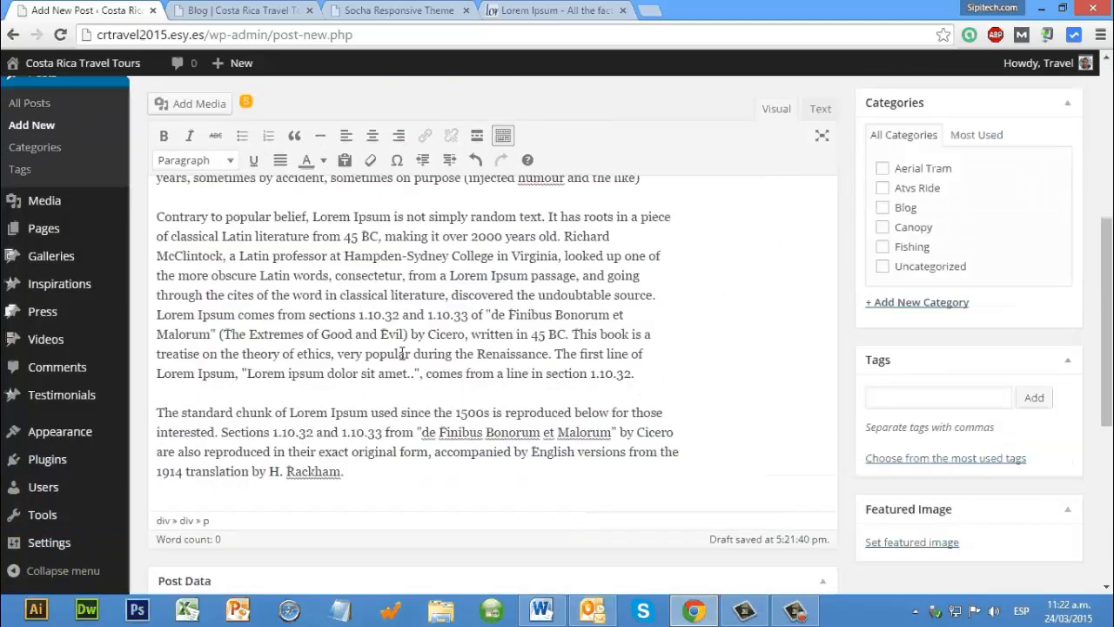
{"action": "scroll", "coordinate": [566, 392], "scroll_direction": "up", "scroll_amount": 5}
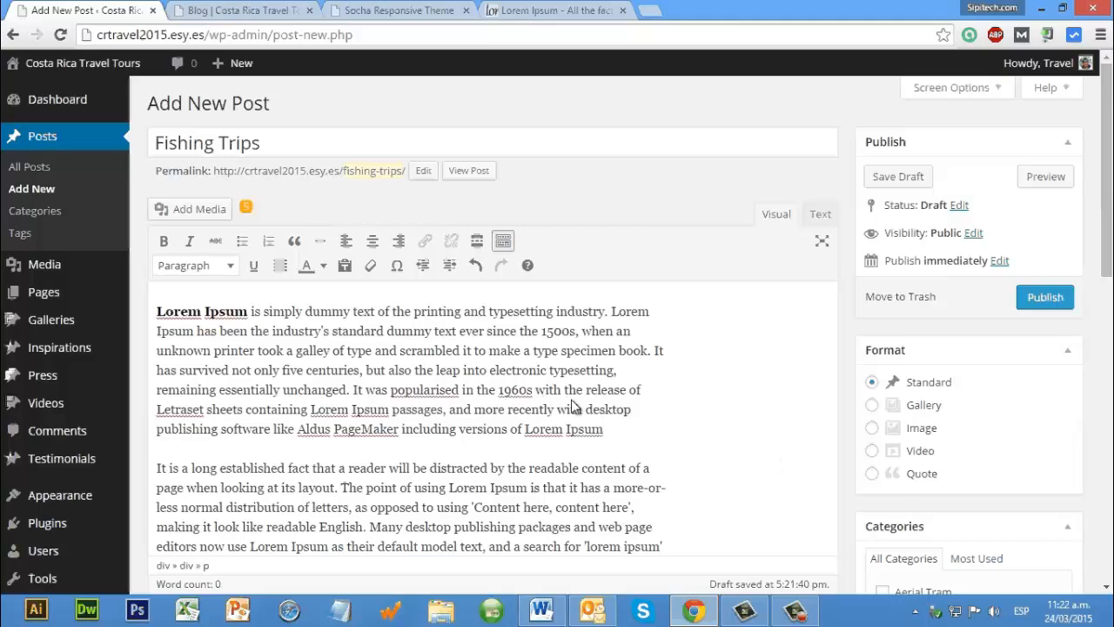
{"action": "scroll", "coordinate": [419, 342], "scroll_direction": "down", "scroll_amount": 1}
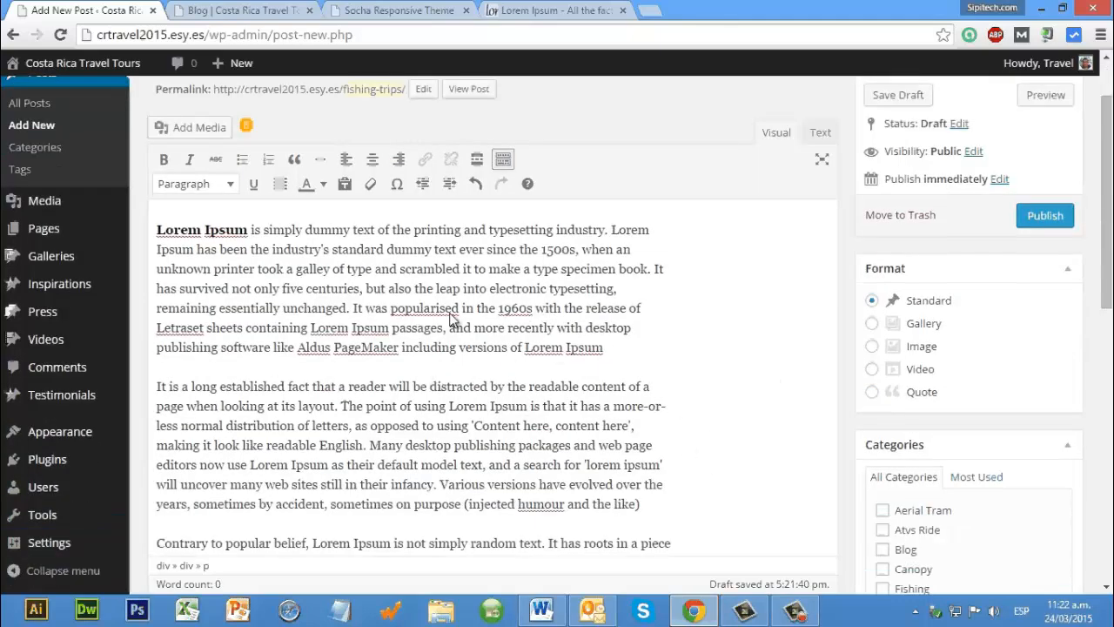
{"action": "scroll", "coordinate": [410, 313], "scroll_direction": "down", "scroll_amount": 1}
{"action": "scroll", "coordinate": [214, 221], "scroll_direction": "up", "scroll_amount": 3}
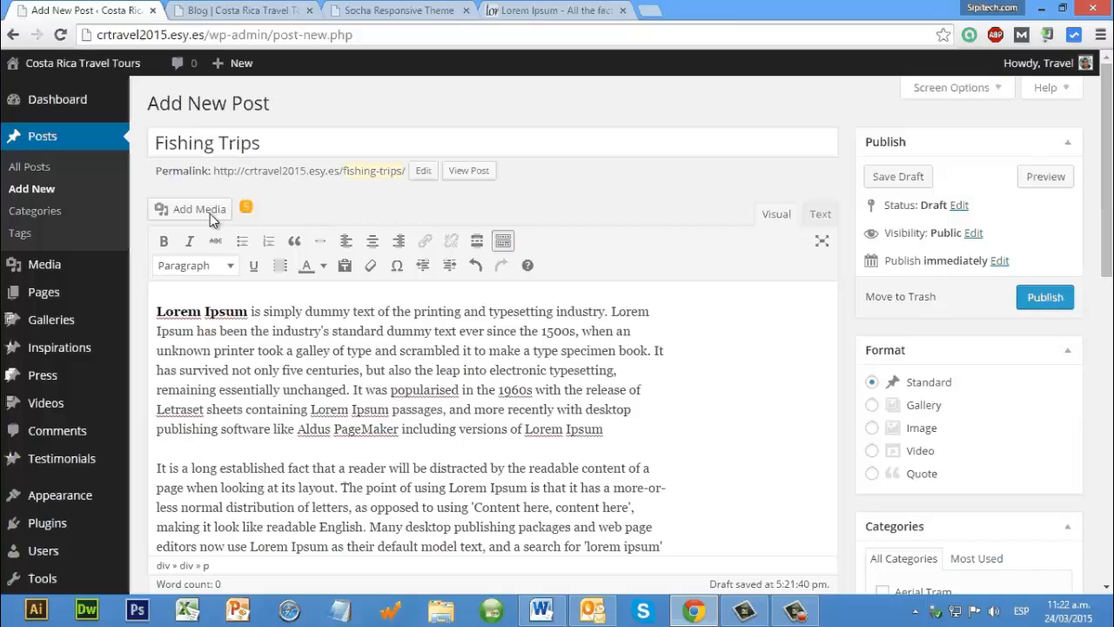
Step: Open the media uploader for the Fishing Trips post and browse the desktop for an image file
{"action": "left_click", "coordinate": [209, 213]}
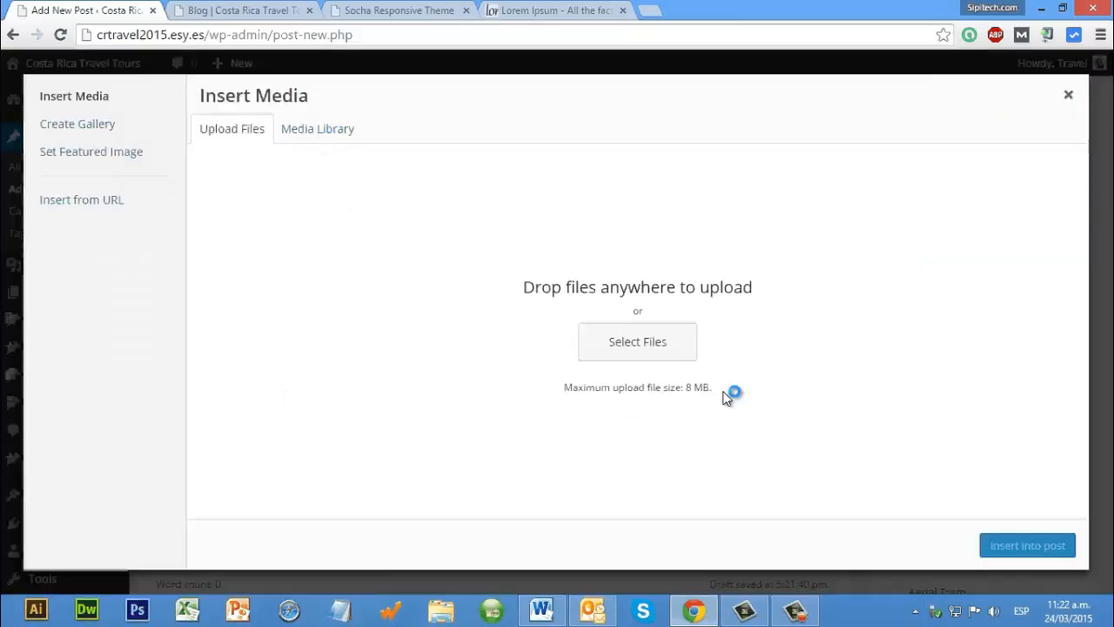
{"action": "left_click", "coordinate": [632, 345]}
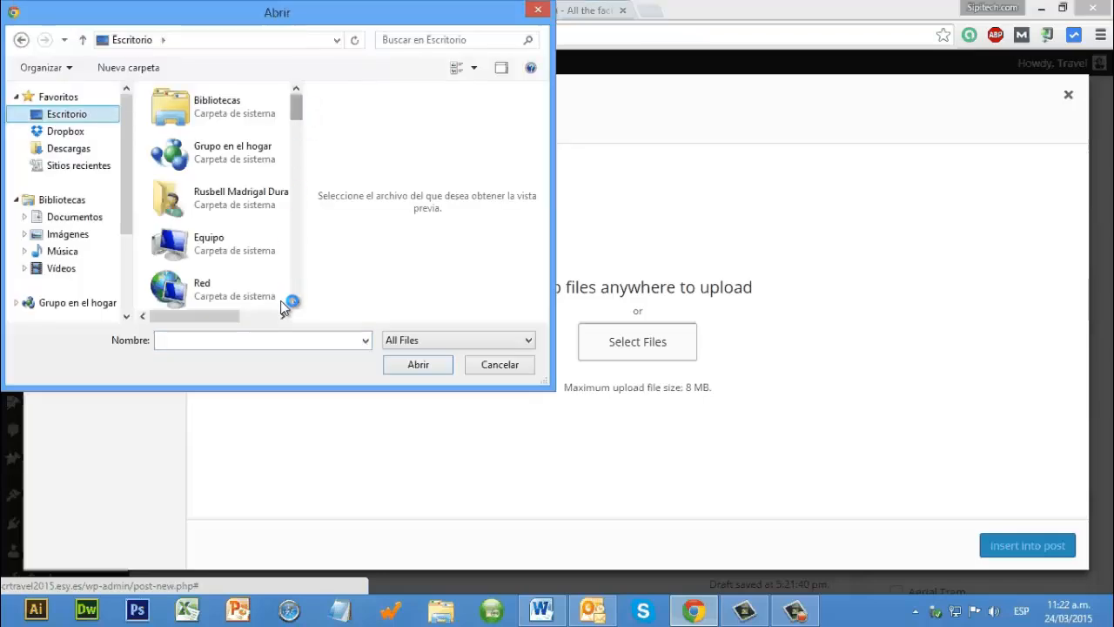
{"action": "scroll", "coordinate": [288, 196], "scroll_direction": "down", "scroll_amount": 10}
{"action": "left_click_drag", "start_coordinate": [298, 155], "coordinate": [297, 131]}
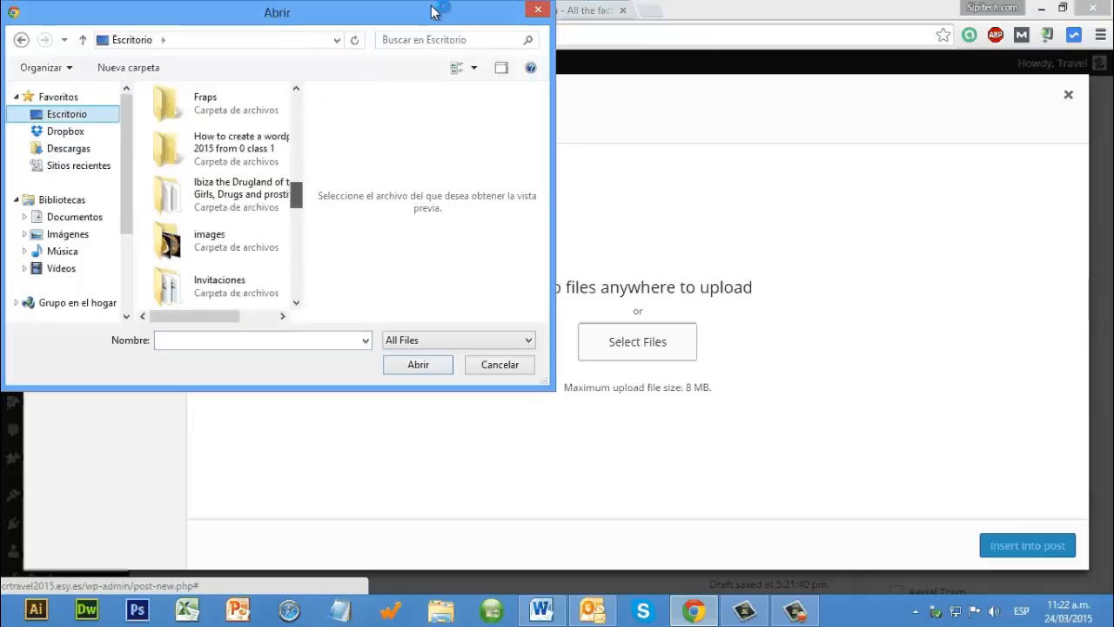
{"action": "left_click", "coordinate": [538, 9]}
{"action": "left_click", "coordinate": [1040, 10]}
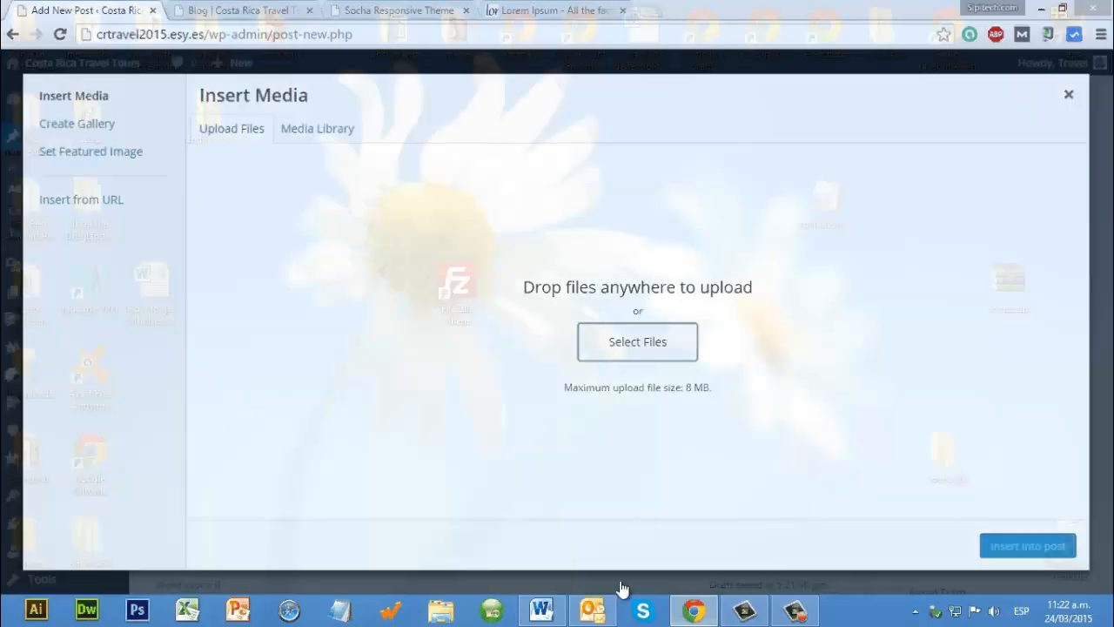
{"action": "left_click", "coordinate": [694, 610]}
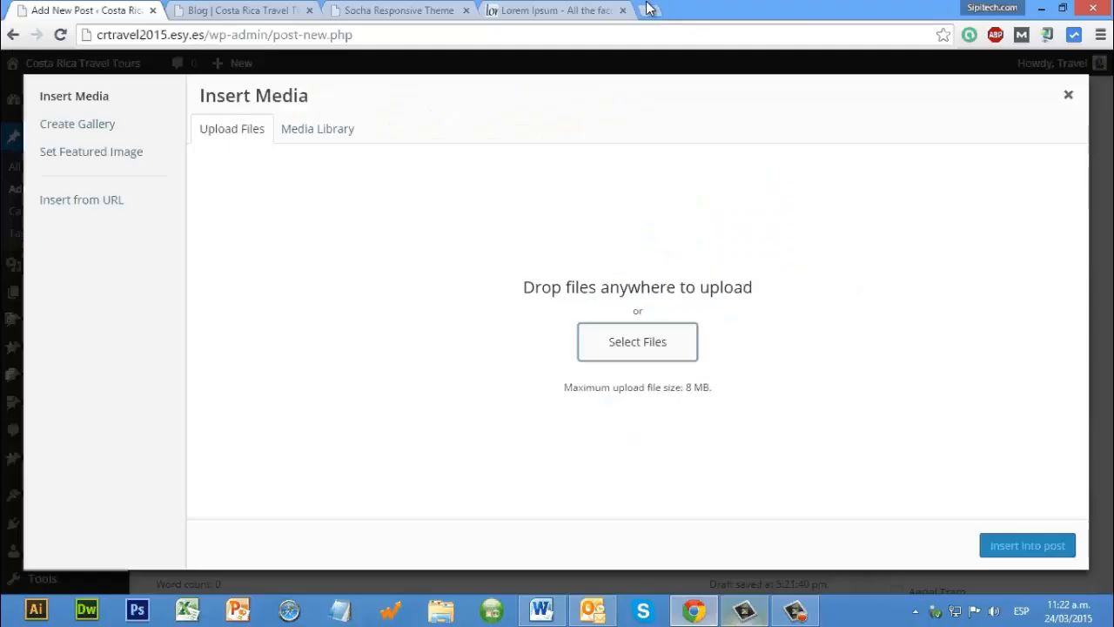
Step: Search Google Images for "Fishing trips" in a new browser tab
{"action": "left_click", "coordinate": [648, 12]}
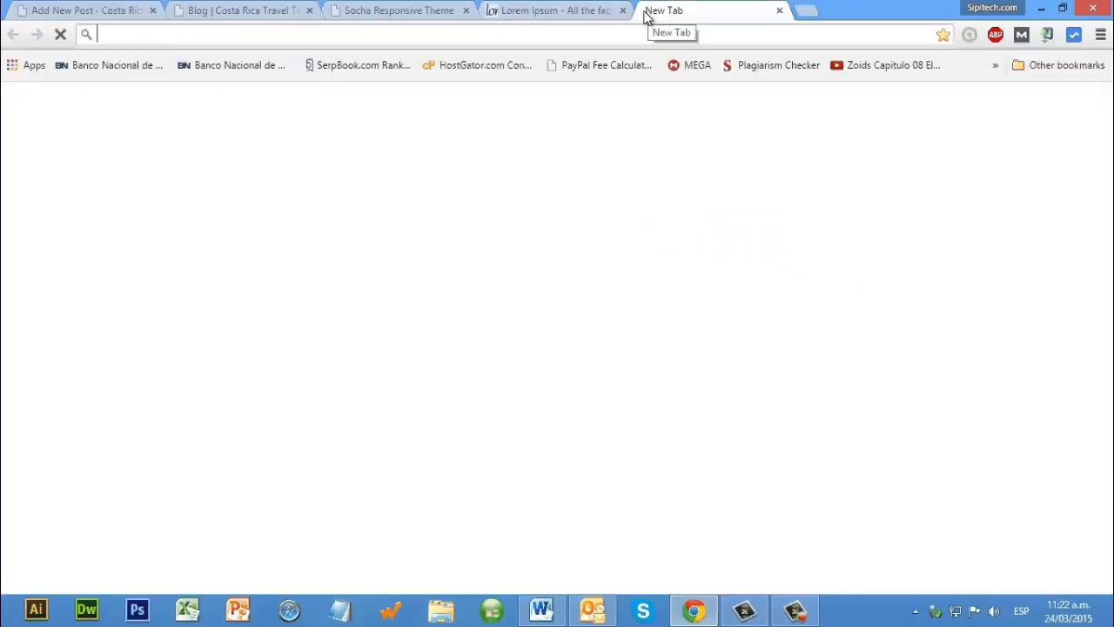
{"action": "type", "text": "Fishing tr"}
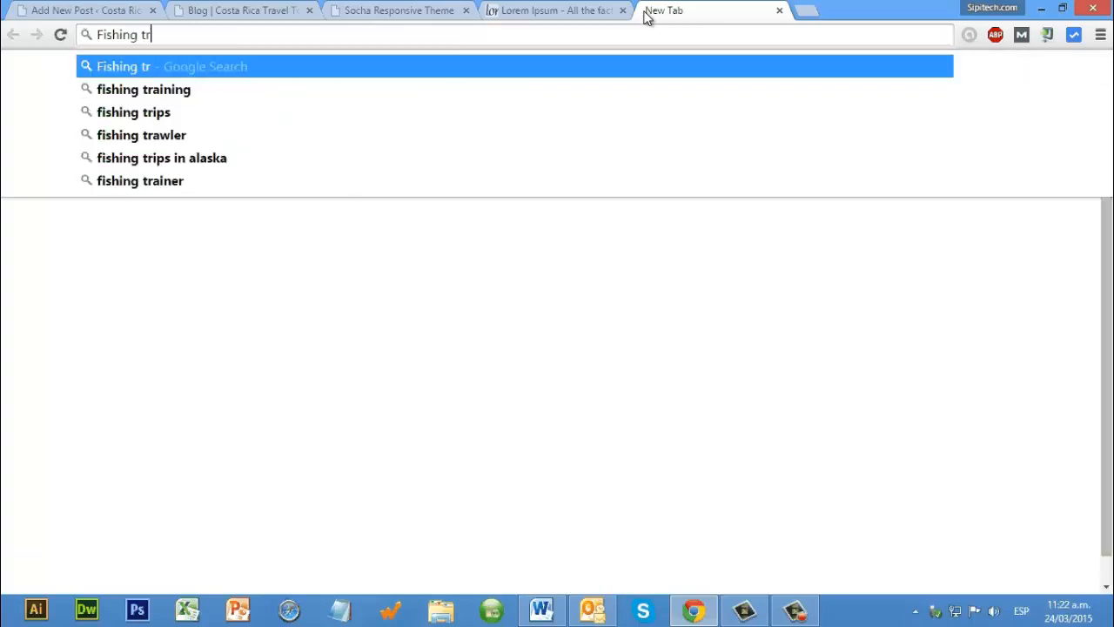
{"action": "type", "text": "ips"}
{"action": "key", "text": "Return"}
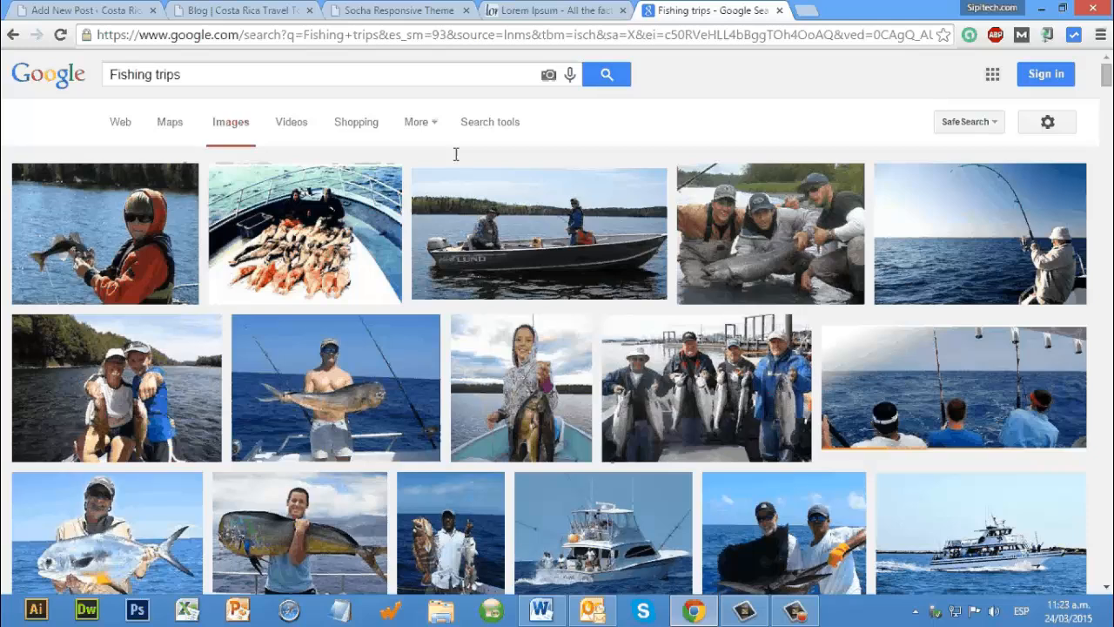
Step: Open the tinypng.com image compression site in another new browser tab
{"action": "left_click", "coordinate": [806, 10]}
{"action": "type", "text": "compres"}
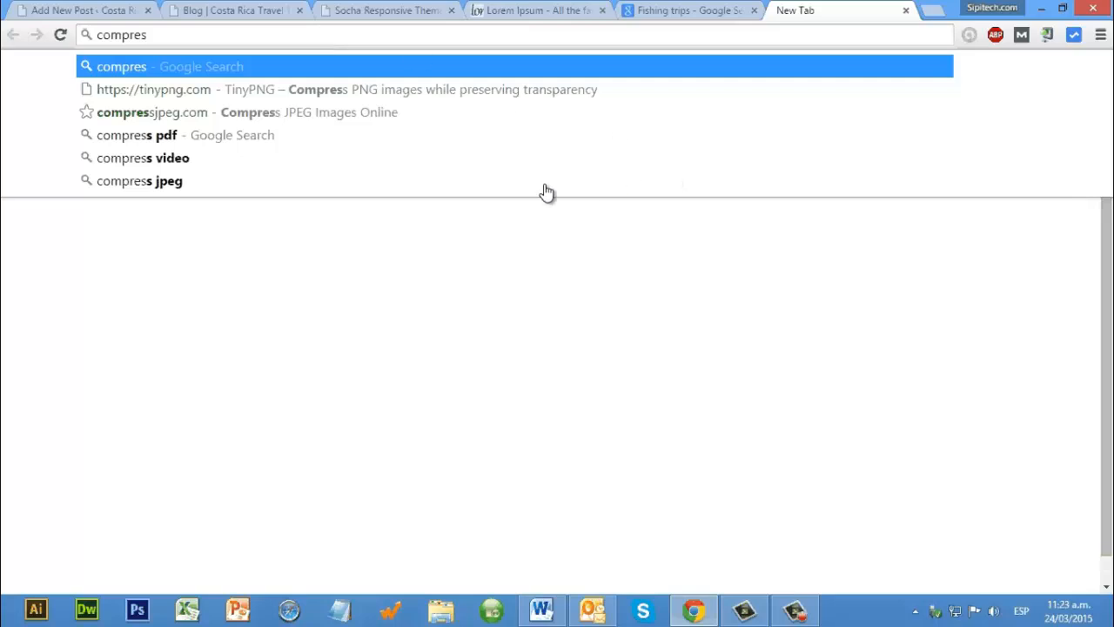
{"action": "key", "text": "Down"}
{"action": "key", "text": "Return"}
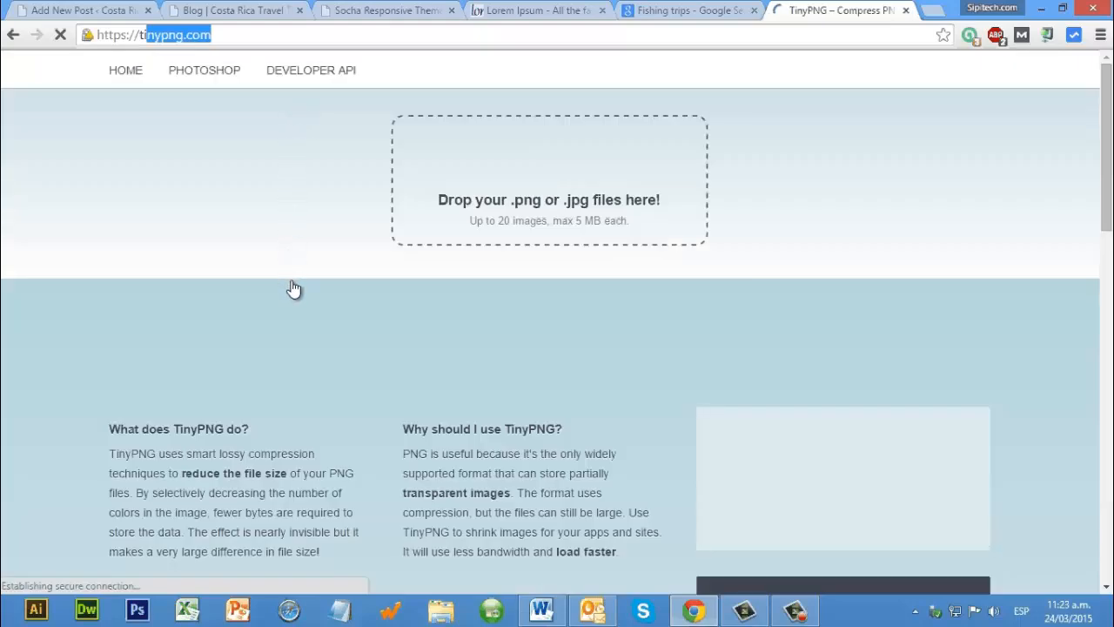
Step: Save the Google Images photo of the man holding a fish as fishing-trips-22.jpg and compress it on TinyPNG
{"action": "left_click", "coordinate": [298, 255]}
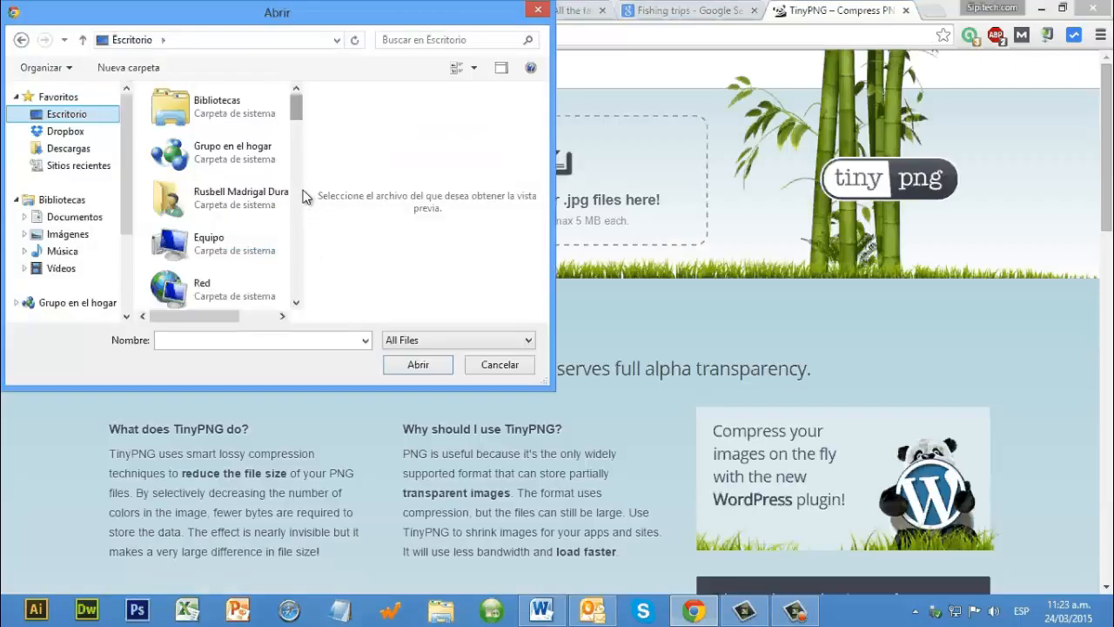
{"action": "left_click", "coordinate": [299, 254]}
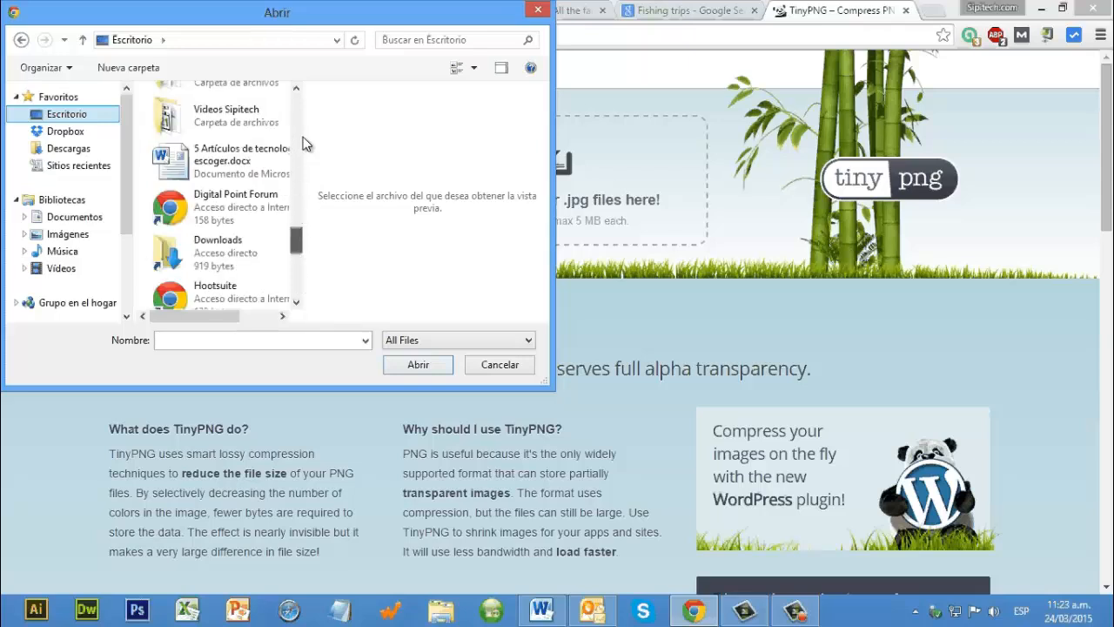
{"action": "scroll", "coordinate": [303, 144], "scroll_direction": "down", "scroll_amount": 1}
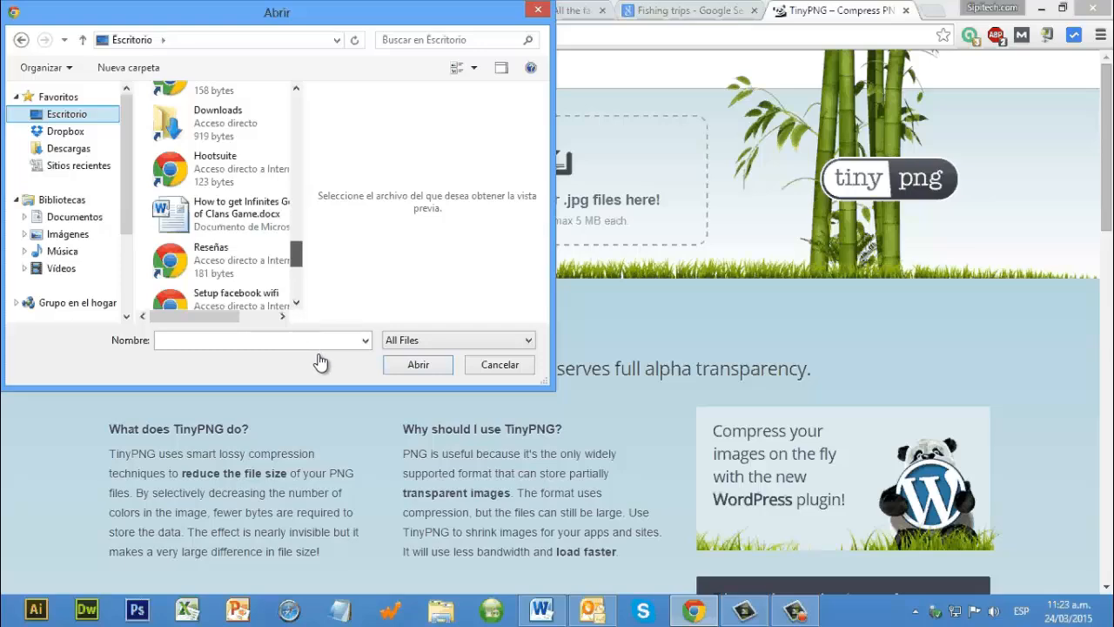
{"action": "scroll", "coordinate": [385, 331], "scroll_direction": "up", "scroll_amount": 5}
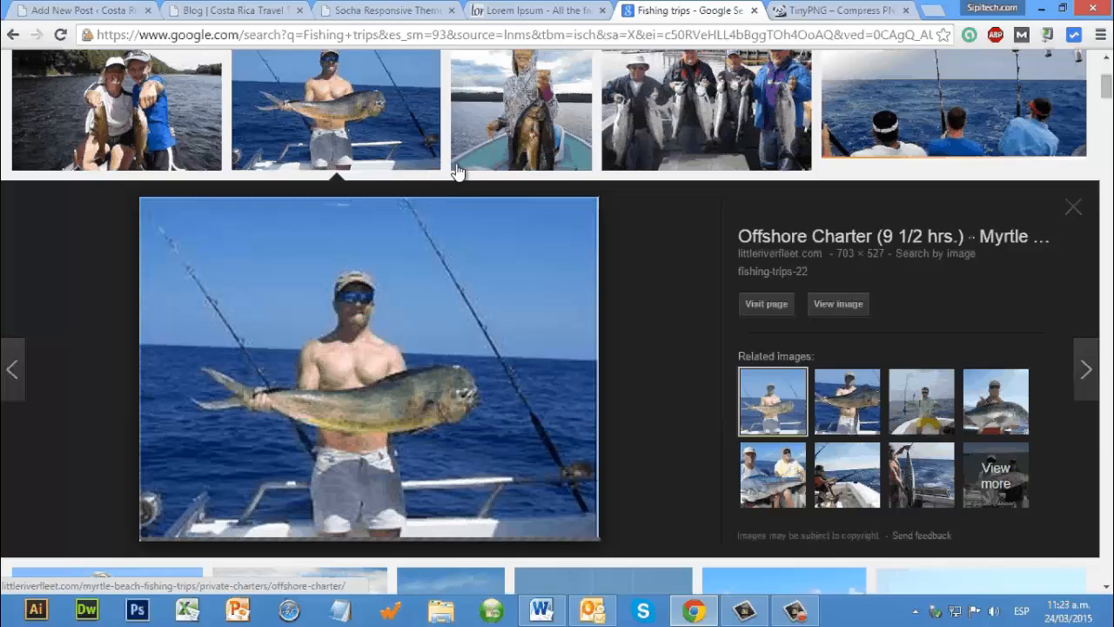
{"action": "scroll", "coordinate": [373, 358], "scroll_direction": "up", "scroll_amount": 1}
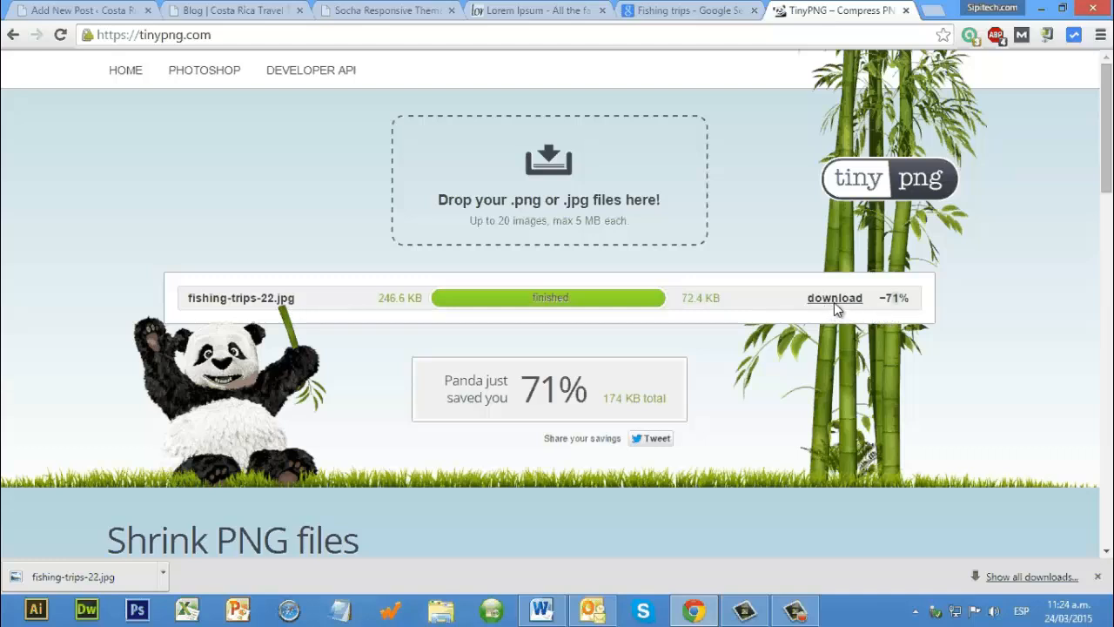
Step: Download the compressed fishing-trips-22.jpg from TinyPNG and move it from the Descargas folder to the desktop in place of the original
{"action": "left_click", "coordinate": [1097, 578]}
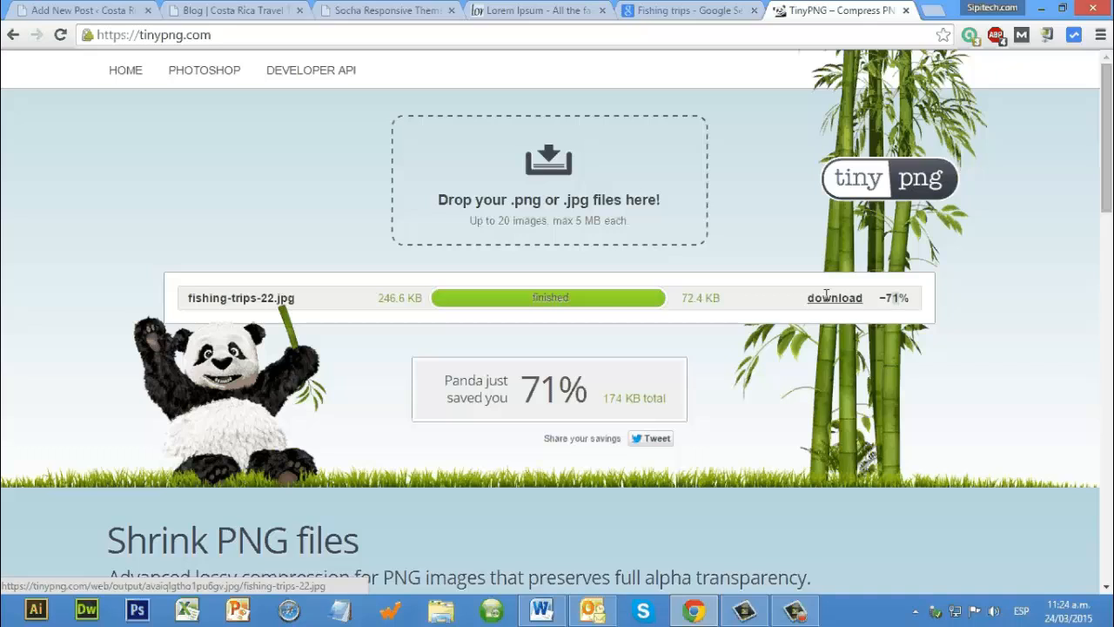
{"action": "left_click", "coordinate": [829, 297]}
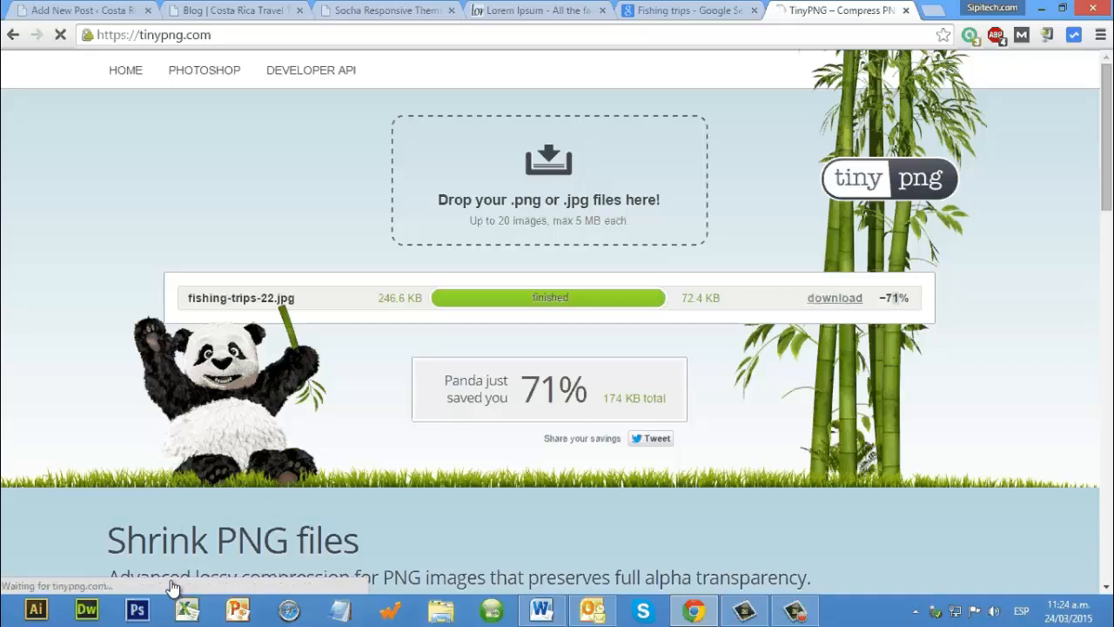
{"action": "left_click", "coordinate": [160, 582]}
{"action": "left_click", "coordinate": [212, 522]}
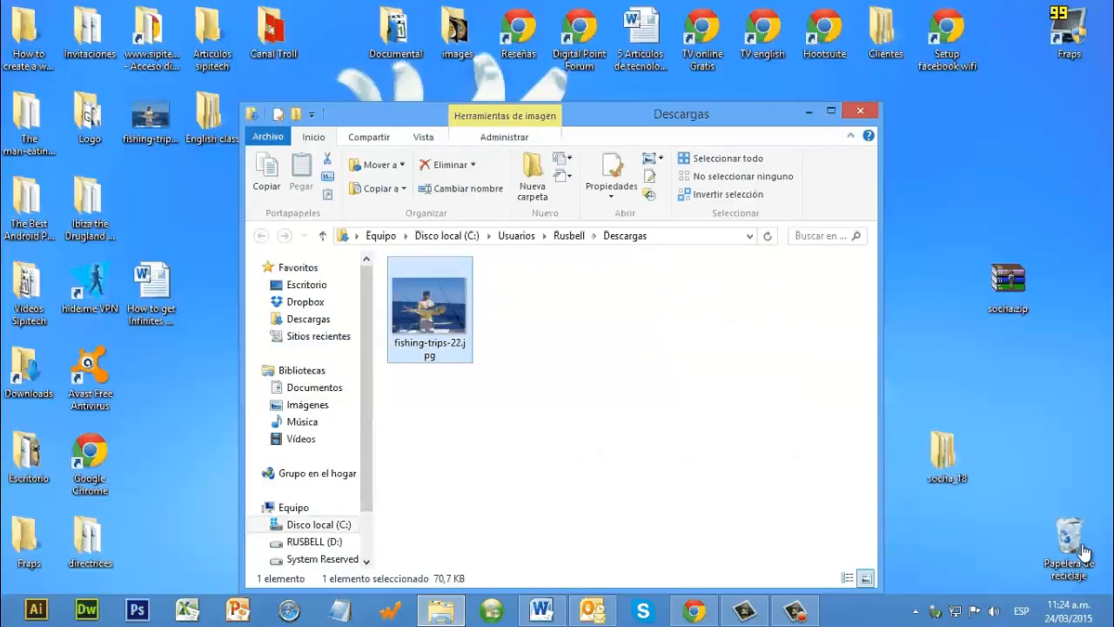
{"action": "left_click_drag", "start_coordinate": [432, 355], "coordinate": [1080, 448]}
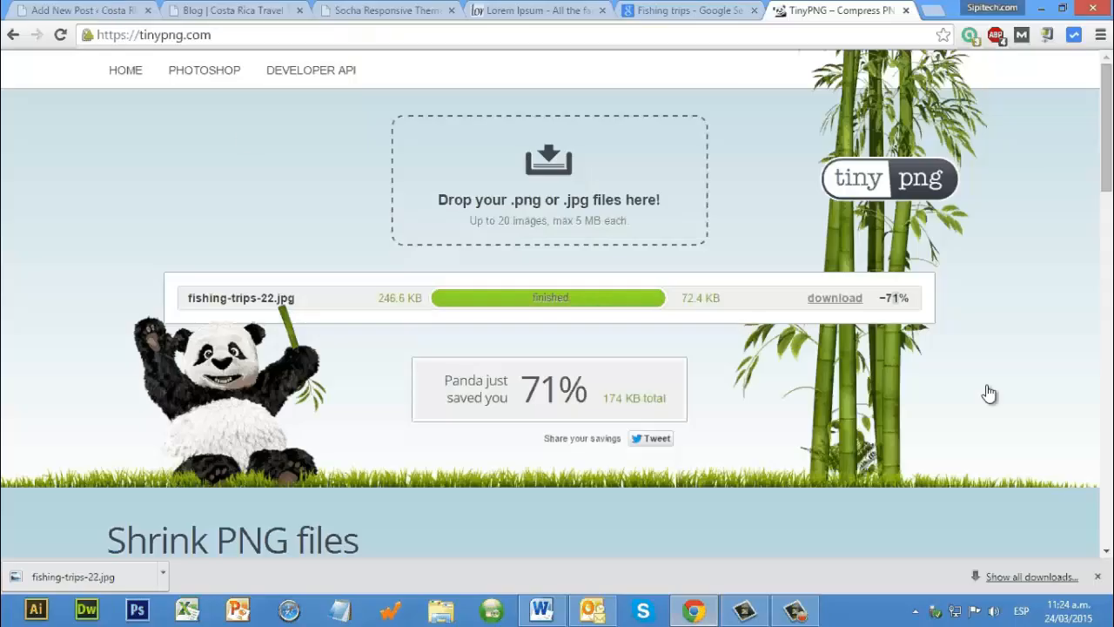
Step: Upload the compressed fishing-trips-22.jpg from the desktop to the media library of the Fishing Trips post
{"action": "left_click", "coordinate": [77, 11]}
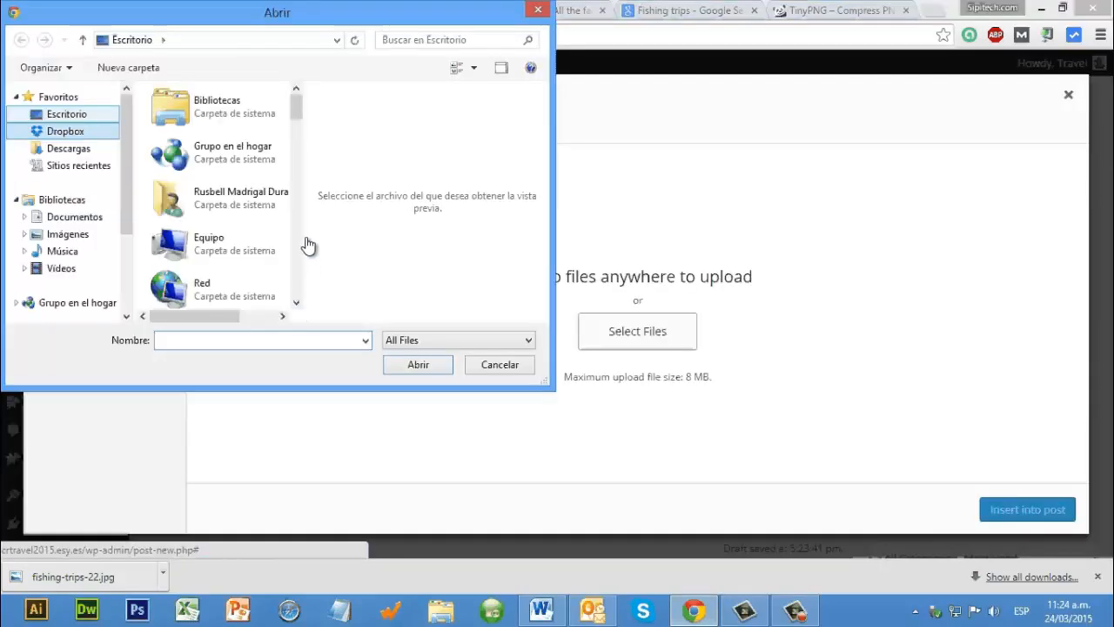
{"action": "scroll", "coordinate": [308, 247], "scroll_direction": "down", "scroll_amount": 15}
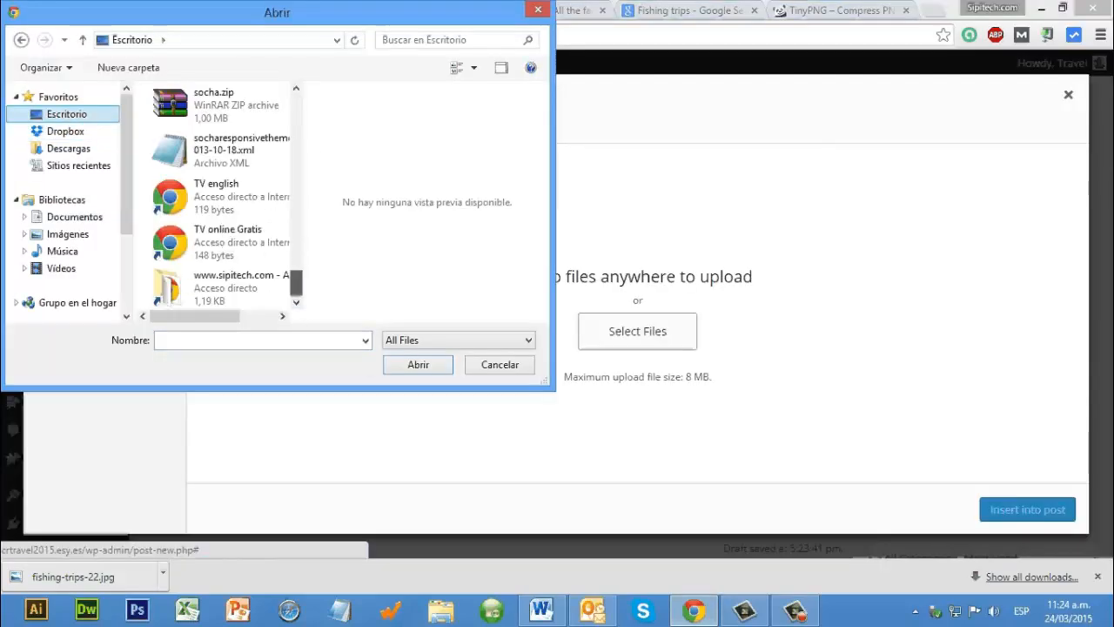
{"action": "scroll", "coordinate": [226, 244], "scroll_direction": "up", "scroll_amount": 3}
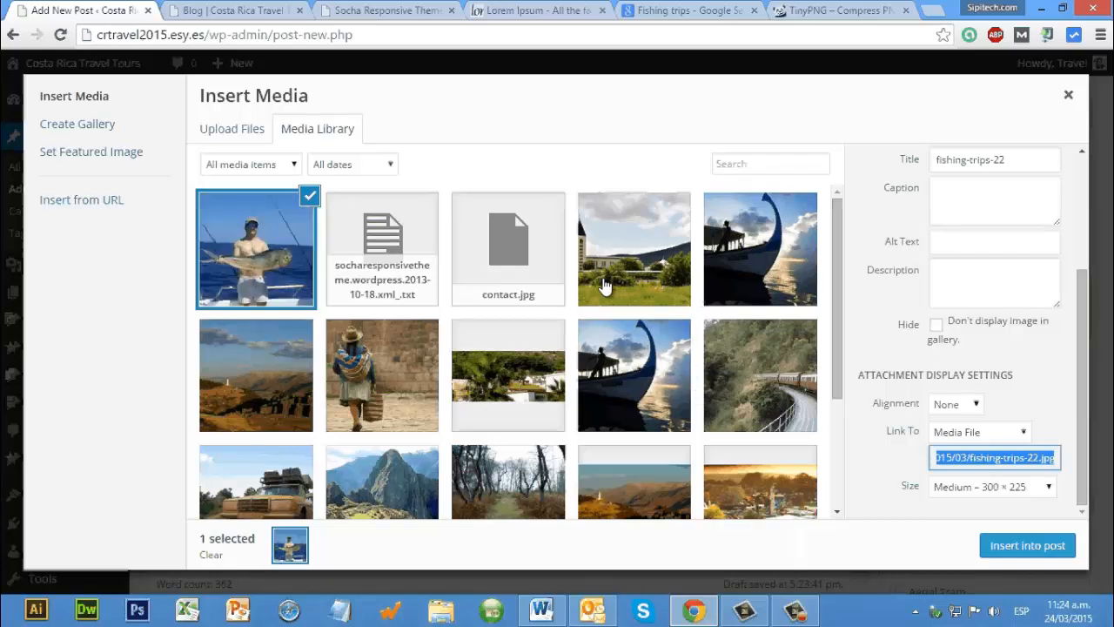
{"action": "scroll", "coordinate": [614, 340], "scroll_direction": "down", "scroll_amount": 1}
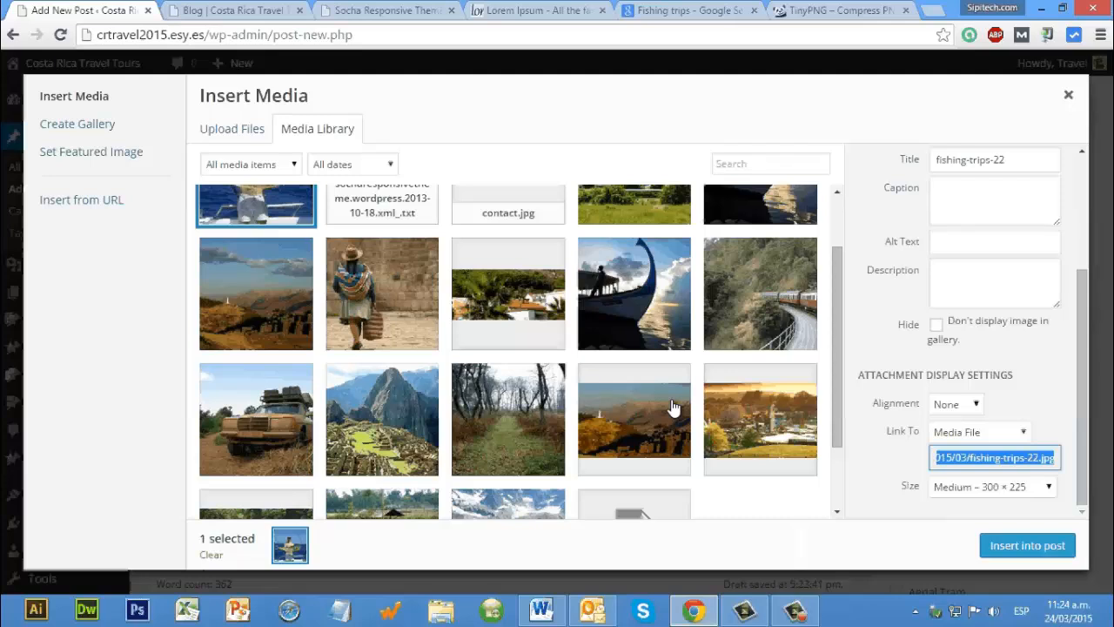
{"action": "scroll", "coordinate": [673, 406], "scroll_direction": "up", "scroll_amount": 1}
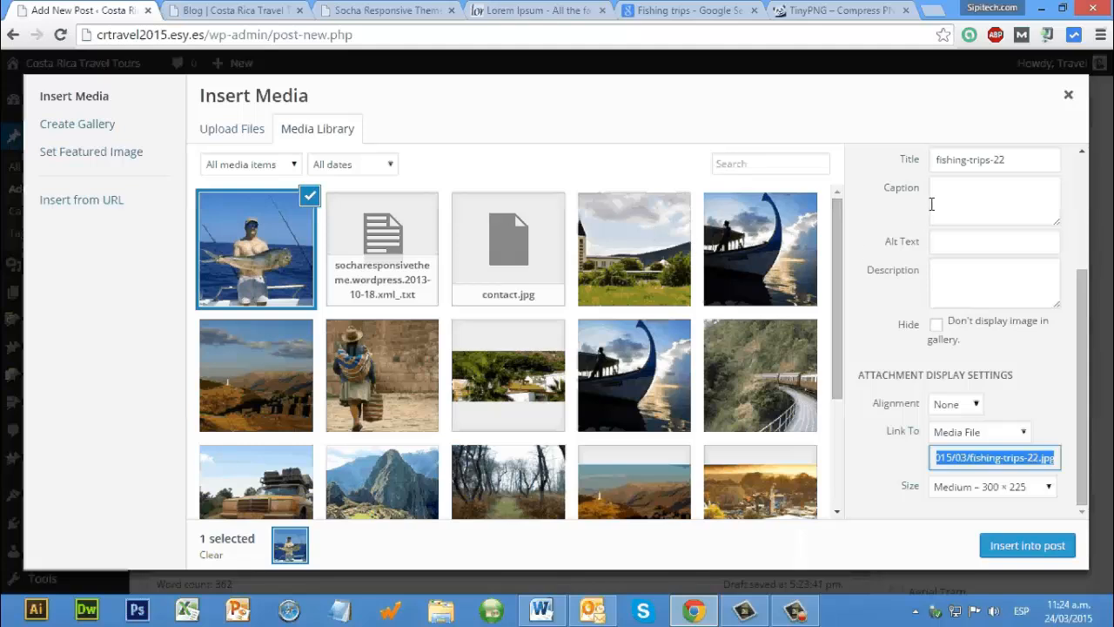
Step: Change the title of the uploaded fishing-trips-22 image to "Fishing trips Costa Rica"
{"action": "left_click_drag", "start_coordinate": [878, 268], "coordinate": [871, 275]}
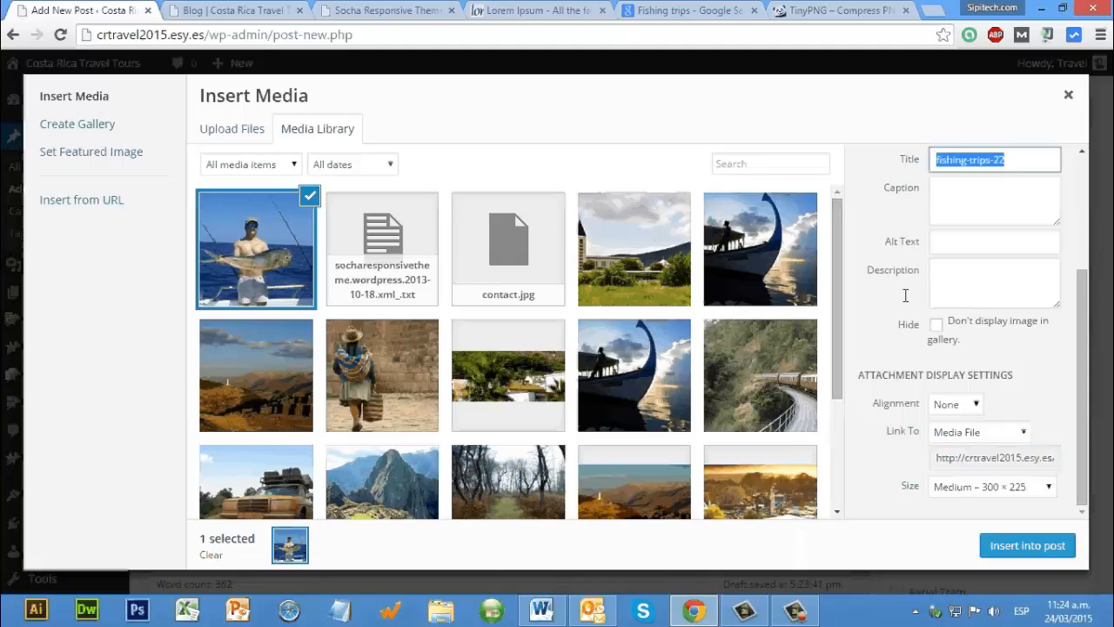
{"action": "scroll", "coordinate": [981, 350], "scroll_direction": "up", "scroll_amount": 3}
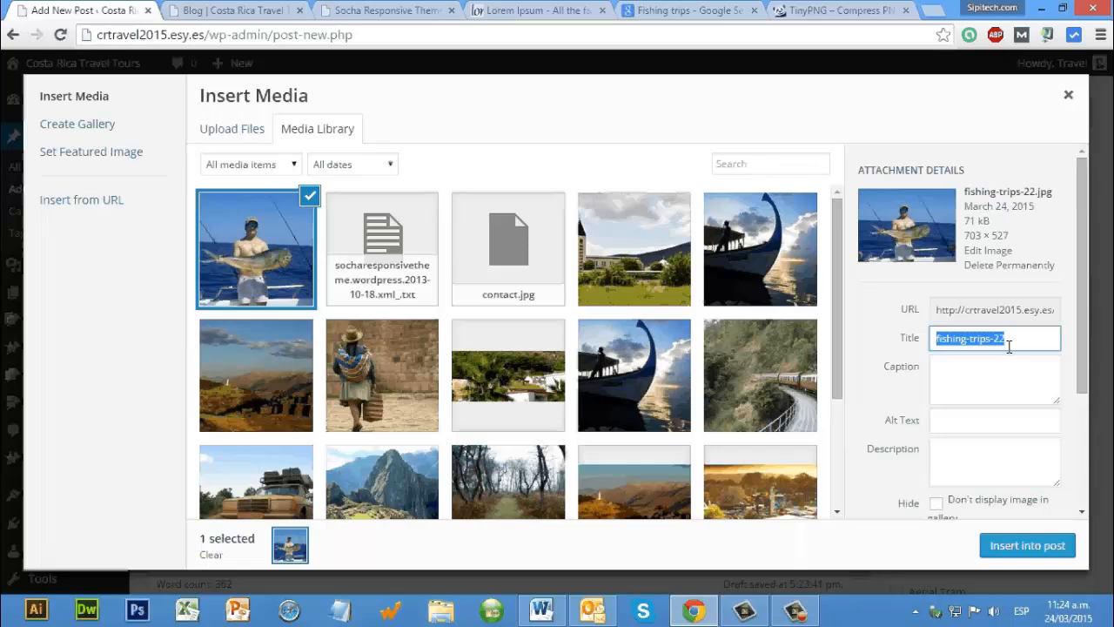
{"action": "scroll", "coordinate": [1014, 257], "scroll_direction": "down", "scroll_amount": 1}
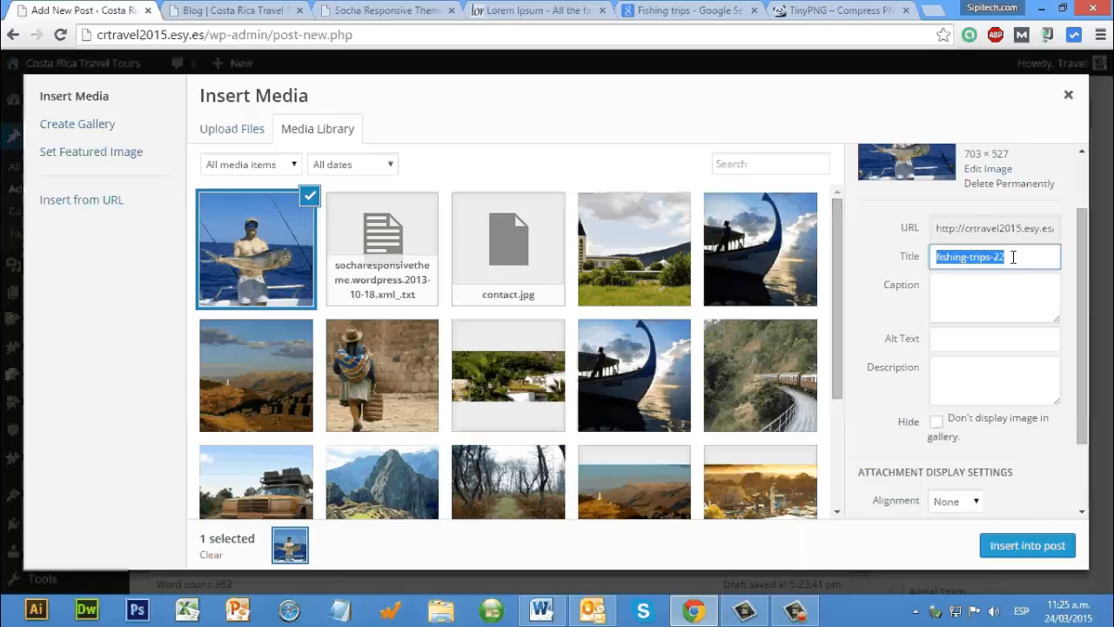
{"action": "type", "text": "Fidshi"}
{"action": "key", "text": "BackSpace"}
{"action": "key", "text": "BackSpace"}
{"action": "key", "text": "BackSpace"}
{"action": "key", "text": "BackSpace"}
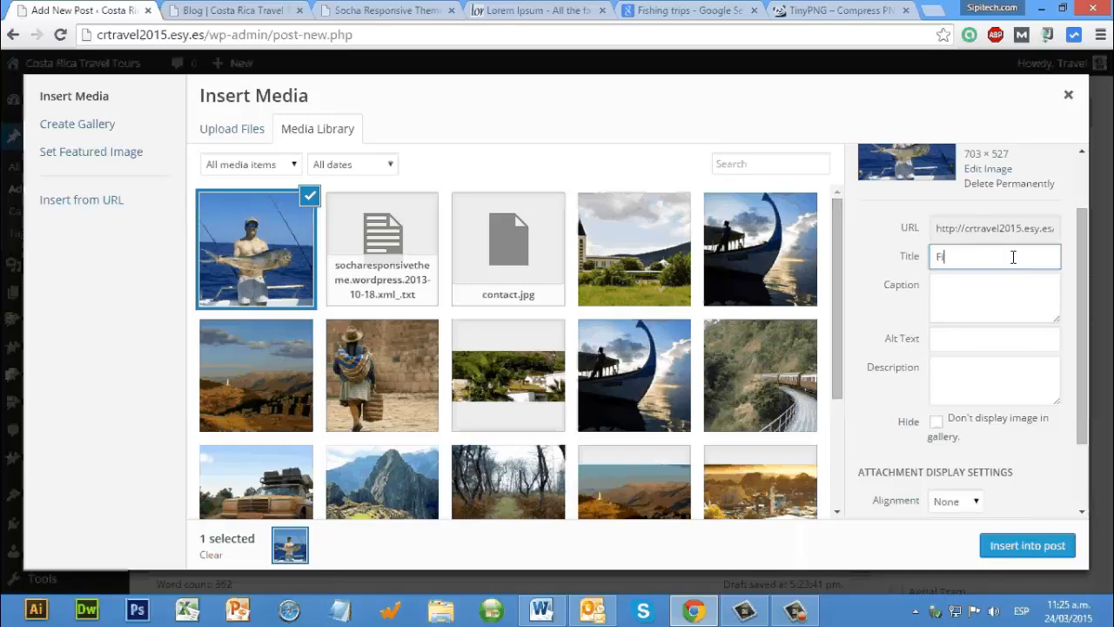
{"action": "type", "text": "shing trips Costa Rica"}
Step: Copy the title "Fishing trips Costa Rica" into the image's alt text
{"action": "key", "text": "ctrl+a"}
{"action": "key", "text": "ctrl+c"}
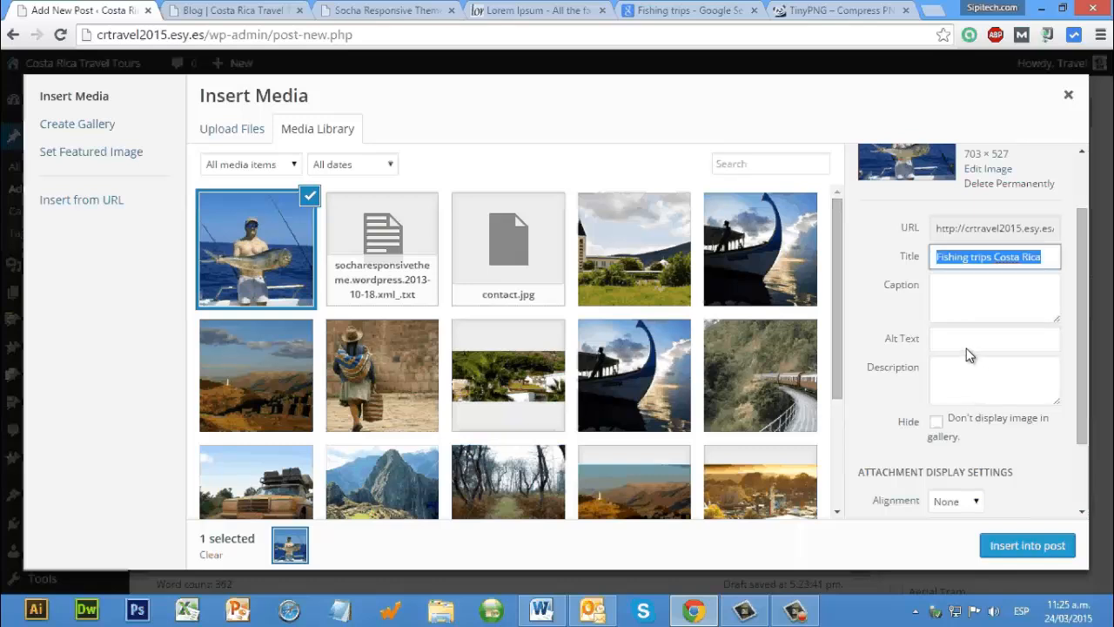
{"action": "left_click", "coordinate": [1001, 339]}
{"action": "key", "text": "ctrl+v"}
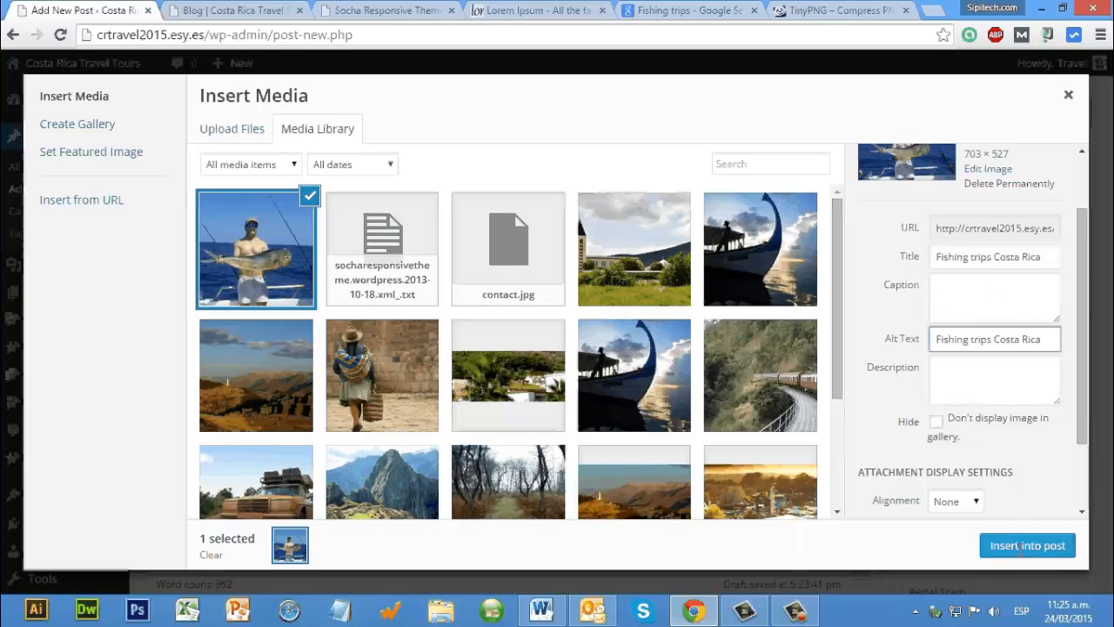
Step: Insert the fishing image into the post body below the first Lorem Ipsum paragraph
{"action": "key", "text": "Escape"}
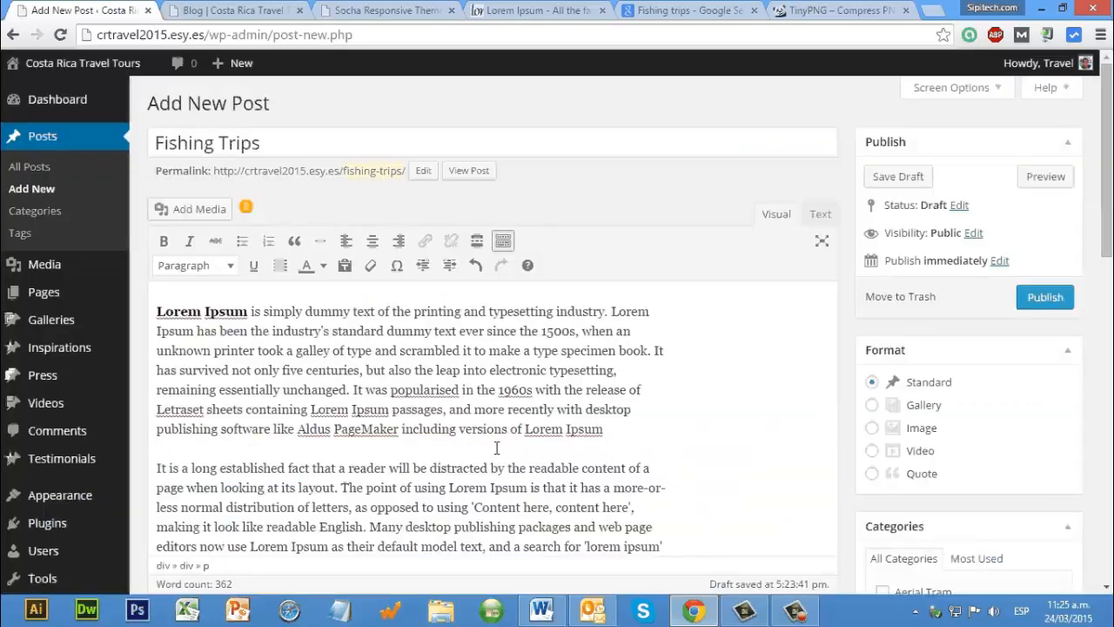
{"action": "scroll", "coordinate": [353, 436], "scroll_direction": "down", "scroll_amount": 2}
{"action": "scroll", "coordinate": [344, 402], "scroll_direction": "up", "scroll_amount": 2}
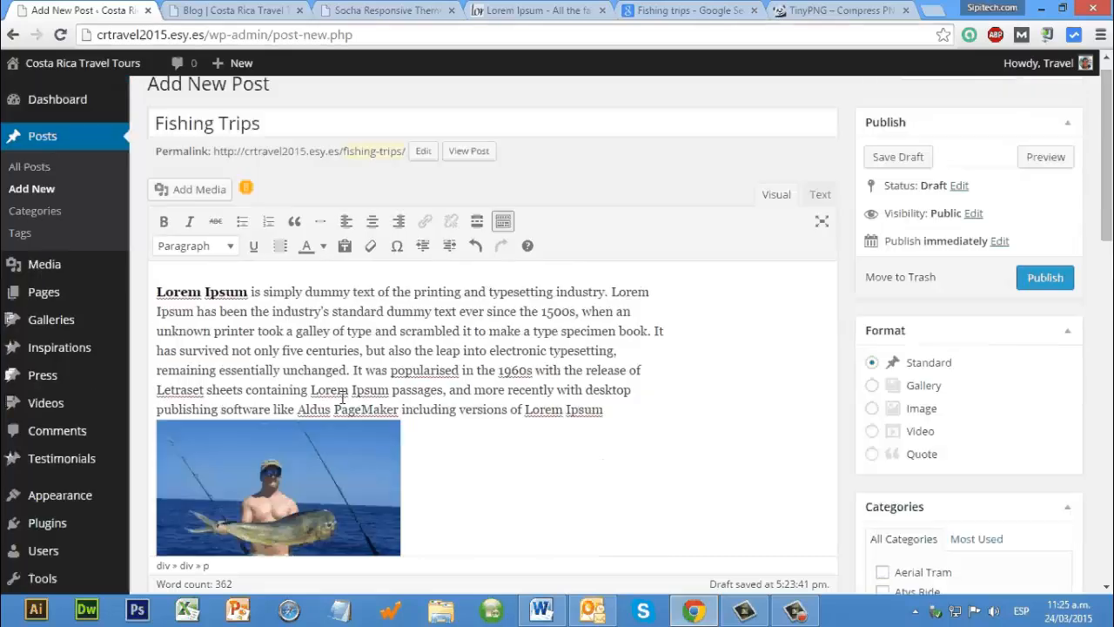
{"action": "scroll", "coordinate": [342, 398], "scroll_direction": "down", "scroll_amount": 2}
Step: Remove the fishing image from the post body and reopen its display settings in the media library
{"action": "left_click", "coordinate": [342, 397]}
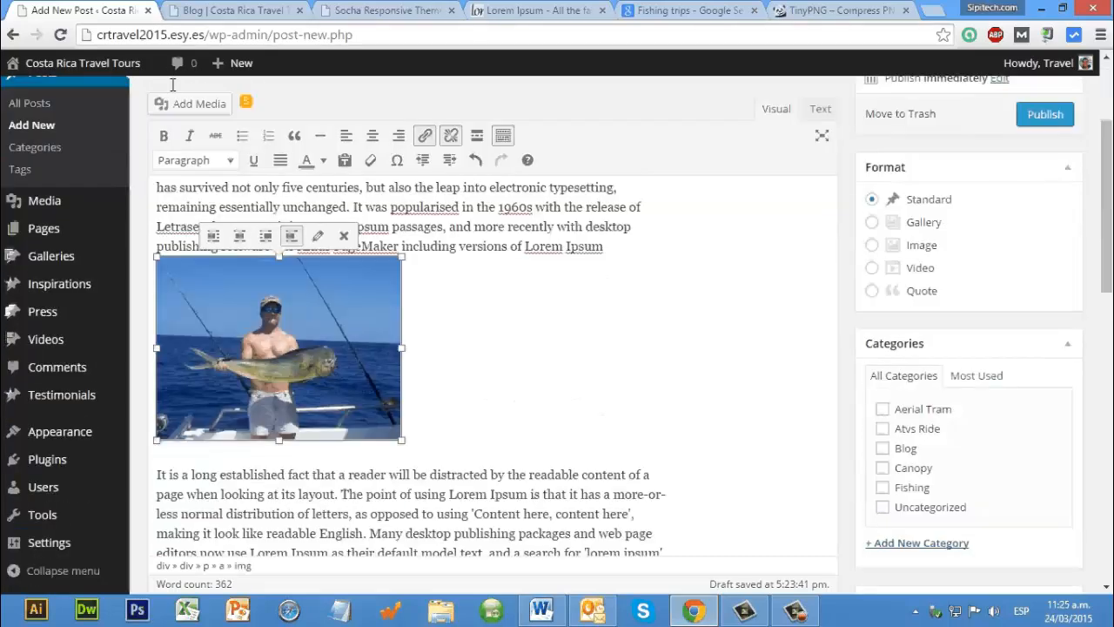
{"action": "left_click", "coordinate": [343, 236]}
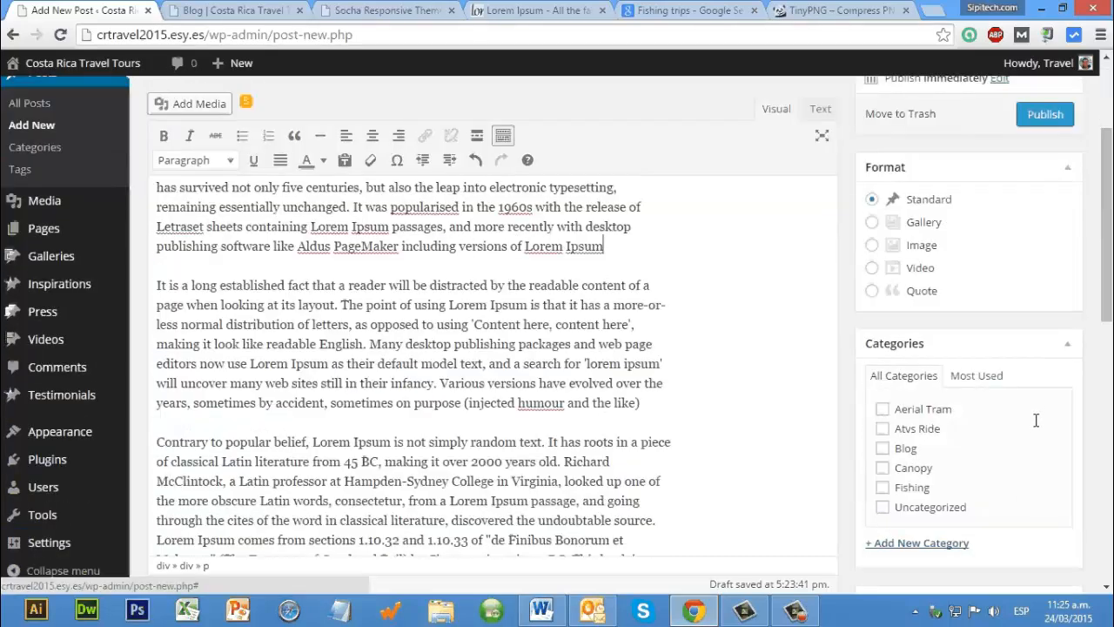
{"action": "scroll", "coordinate": [1013, 526], "scroll_direction": "down", "scroll_amount": 2}
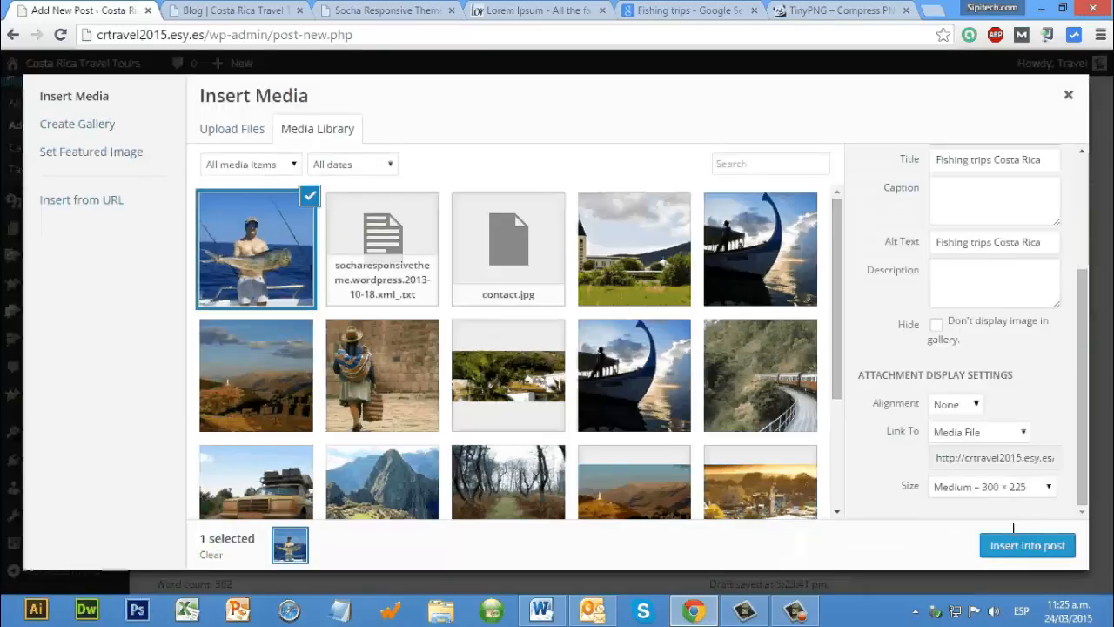
Step: Insert the fishing image into the post body at Full Size – 703 × 527 and centre it
{"action": "left_click", "coordinate": [1001, 487]}
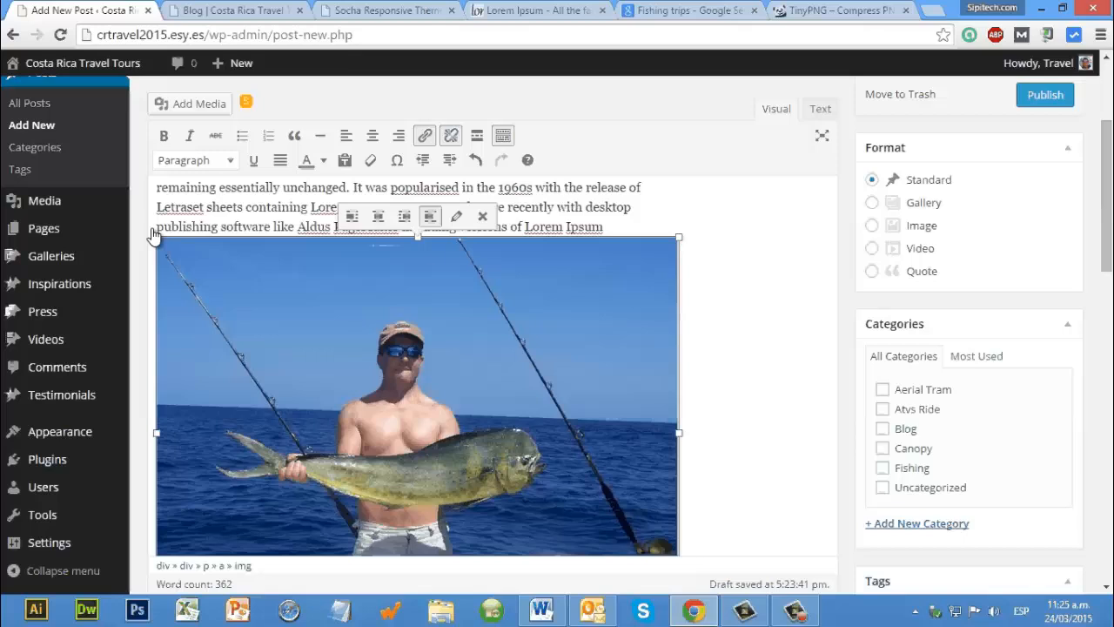
{"action": "left_click_drag", "start_coordinate": [155, 236], "coordinate": [212, 302]}
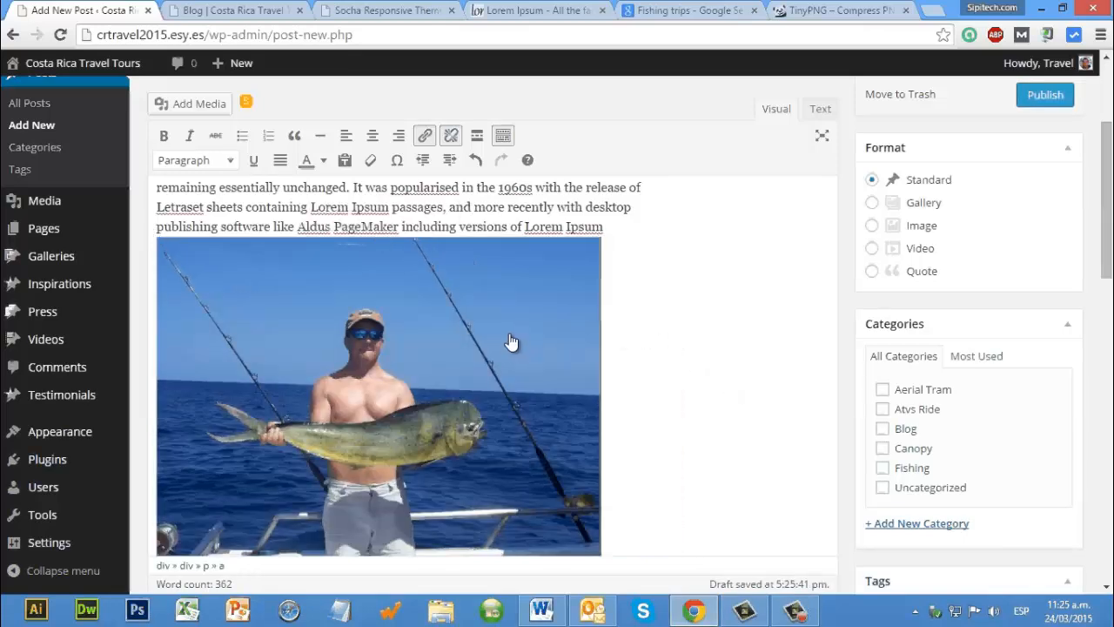
{"action": "scroll", "coordinate": [446, 150], "scroll_direction": "down", "scroll_amount": 2}
{"action": "left_click", "coordinate": [449, 139]}
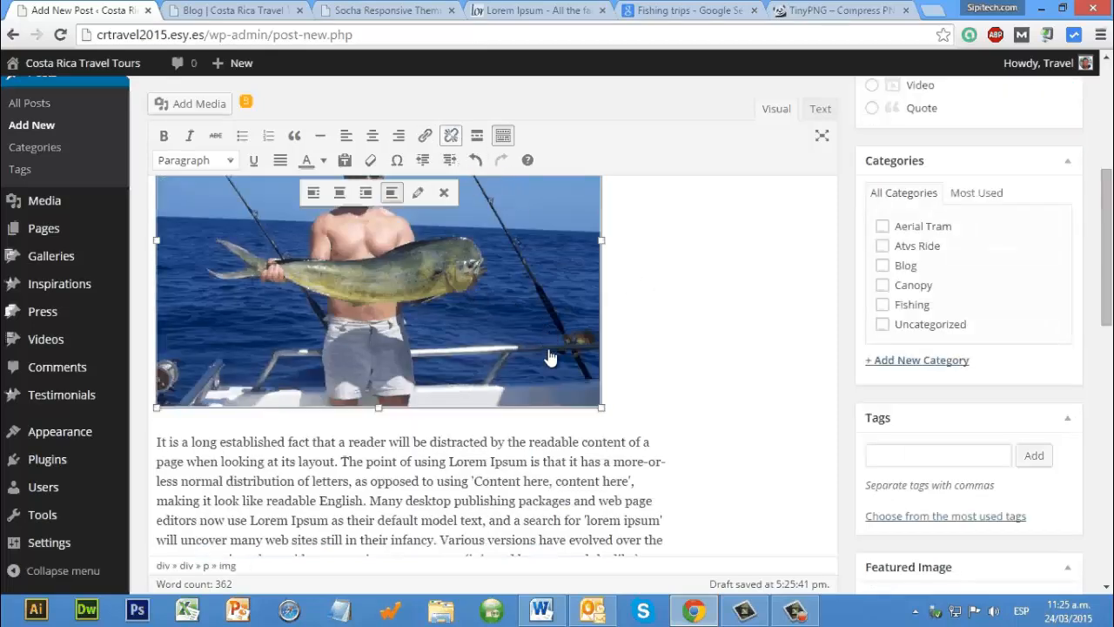
{"action": "scroll", "coordinate": [514, 372], "scroll_direction": "up", "scroll_amount": 3}
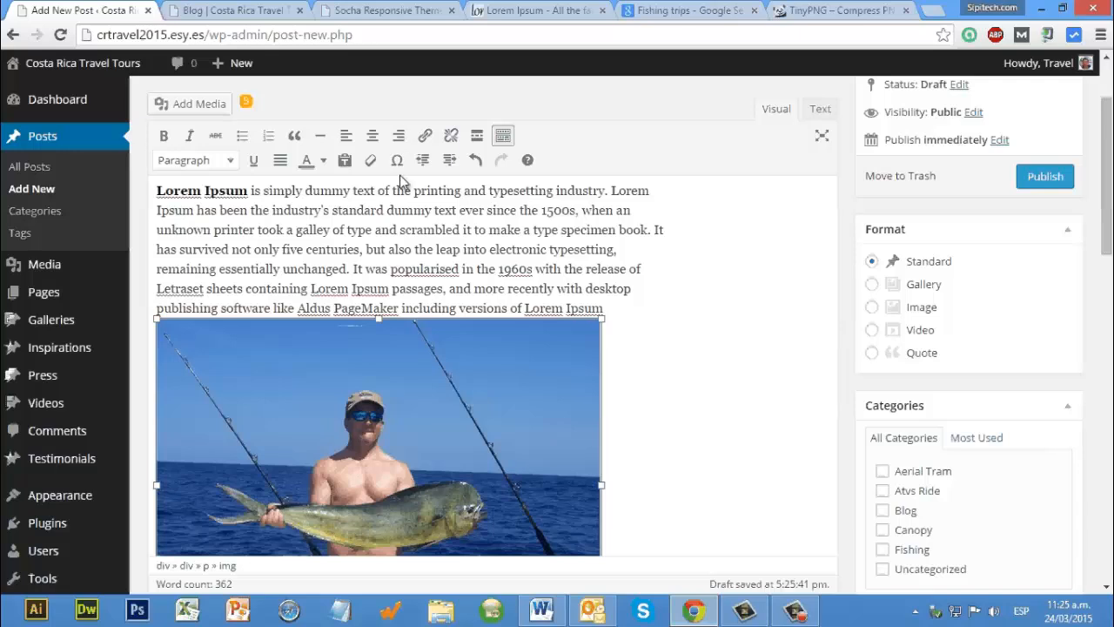
{"action": "left_click", "coordinate": [398, 137]}
{"action": "left_click", "coordinate": [373, 138]}
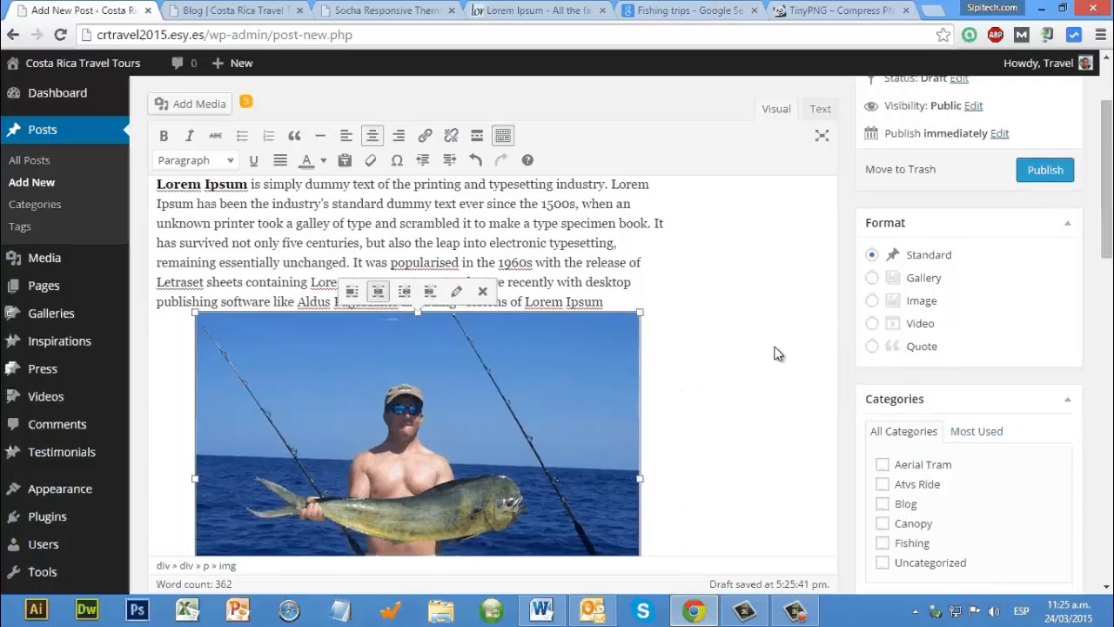
Step: Assign the post to the Fishing category and set the fishing photo as its featured image
{"action": "scroll", "coordinate": [879, 287], "scroll_direction": "down", "scroll_amount": 3}
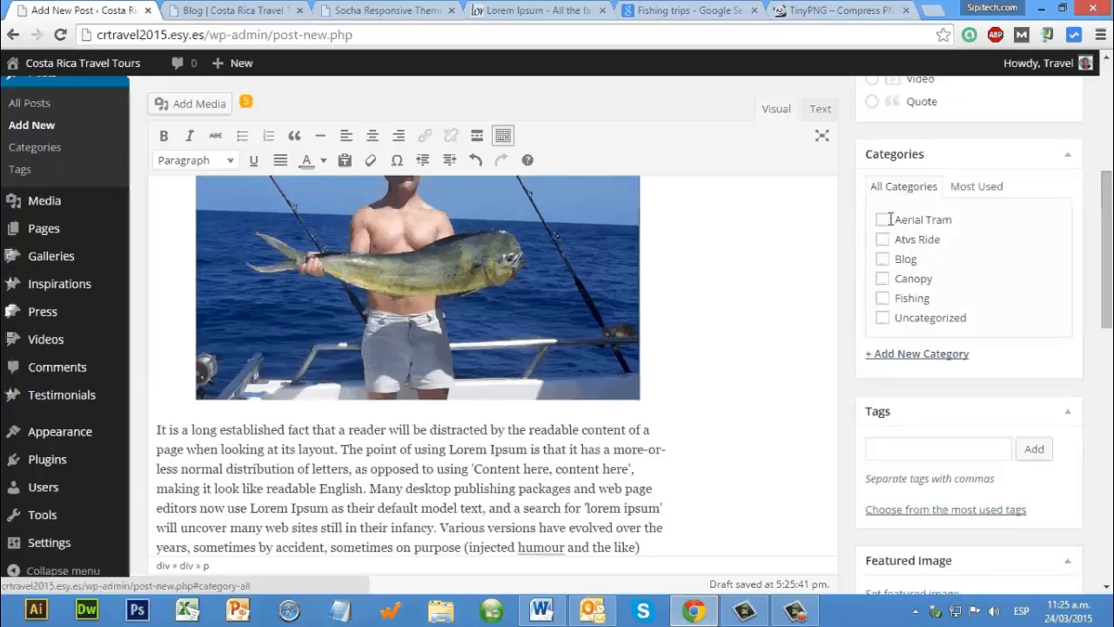
{"action": "left_click", "coordinate": [884, 298]}
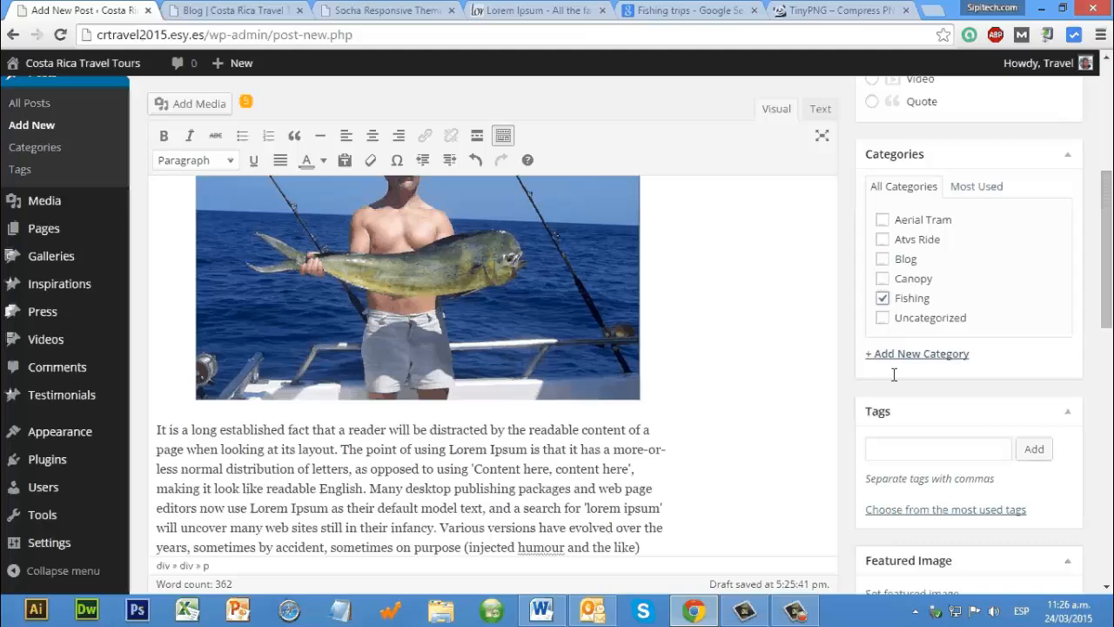
{"action": "scroll", "coordinate": [910, 549], "scroll_direction": "down", "scroll_amount": 4}
{"action": "scroll", "coordinate": [909, 548], "scroll_direction": "down", "scroll_amount": 5}
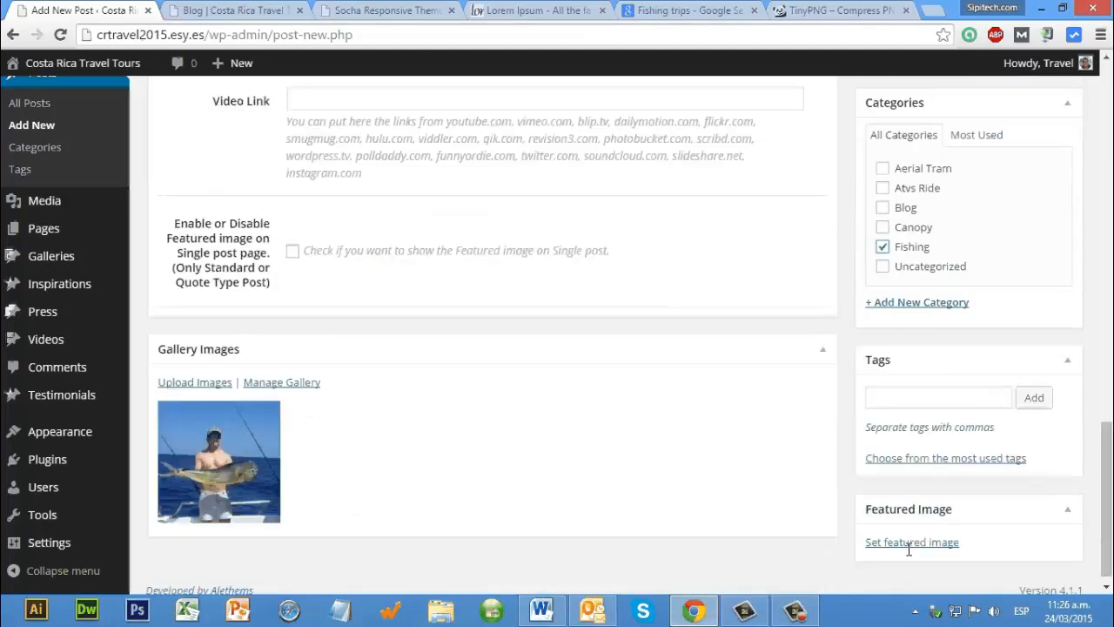
{"action": "left_click", "coordinate": [923, 542]}
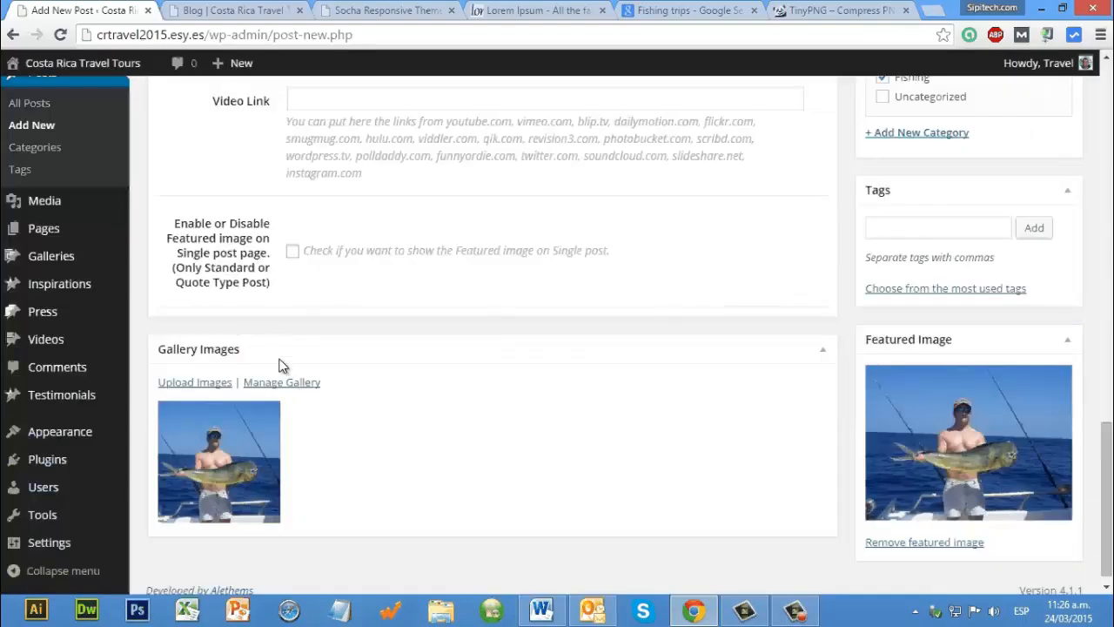
Step: Review the finished post from its gallery images up to its title and publish it
{"action": "scroll", "coordinate": [268, 364], "scroll_direction": "up", "scroll_amount": 1}
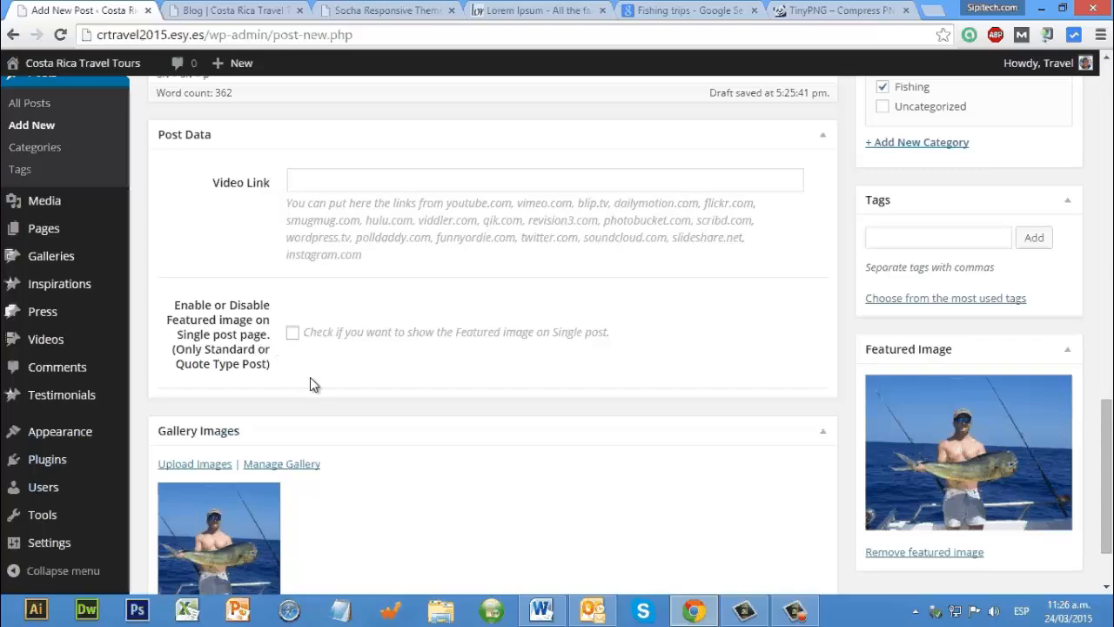
{"action": "scroll", "coordinate": [313, 383], "scroll_direction": "up", "scroll_amount": 5}
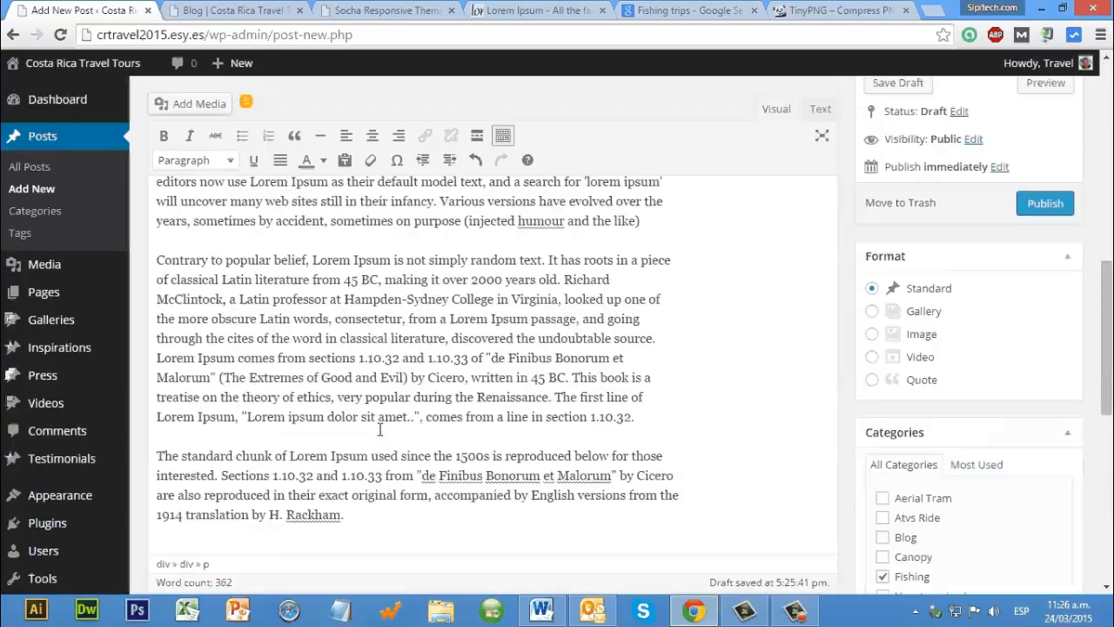
{"action": "scroll", "coordinate": [439, 447], "scroll_direction": "down", "scroll_amount": 3}
{"action": "scroll", "coordinate": [438, 444], "scroll_direction": "up", "scroll_amount": 5}
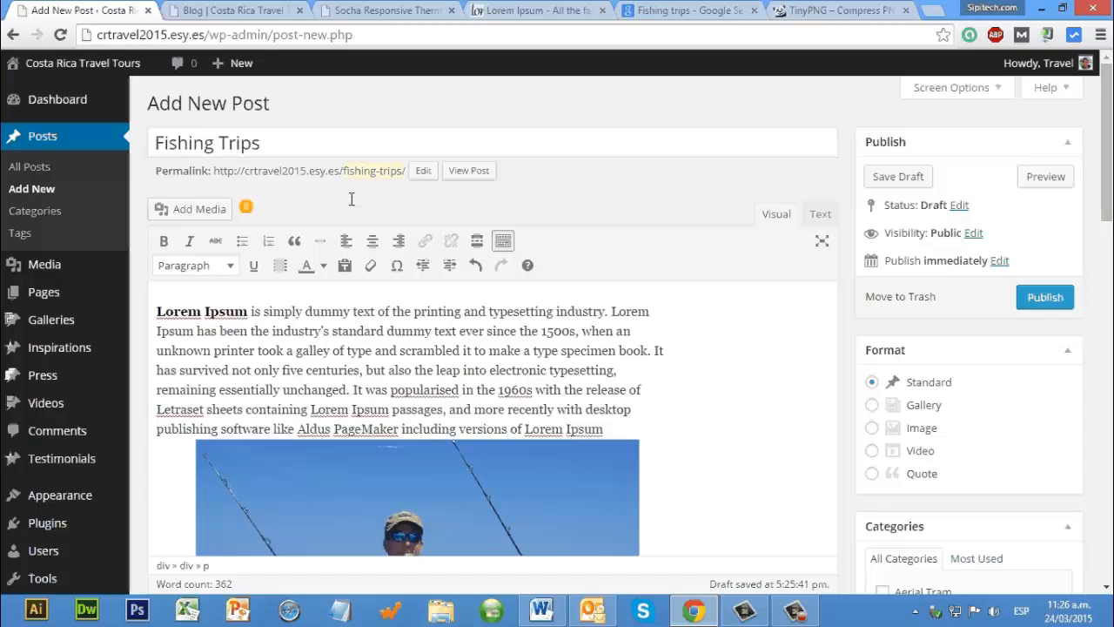
{"action": "left_click", "coordinate": [1031, 298]}
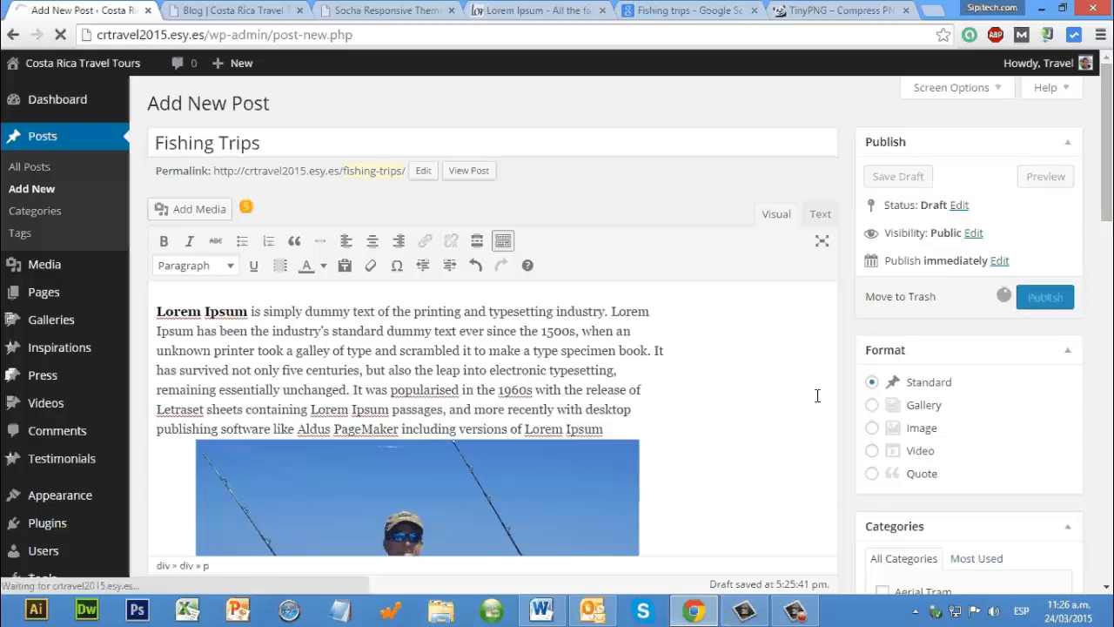
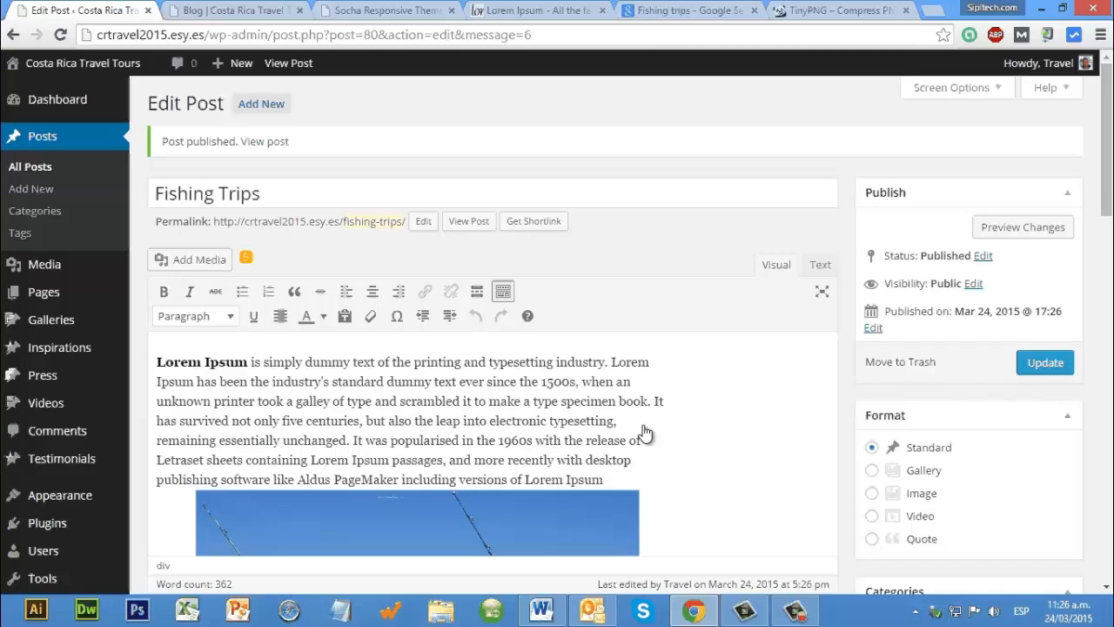
Step: Check the live site's Blog page, from its category filters down to the archives and recent posts, for the new post
{"action": "left_click", "coordinate": [461, 423]}
{"action": "key", "text": "ctrl+Tab"}
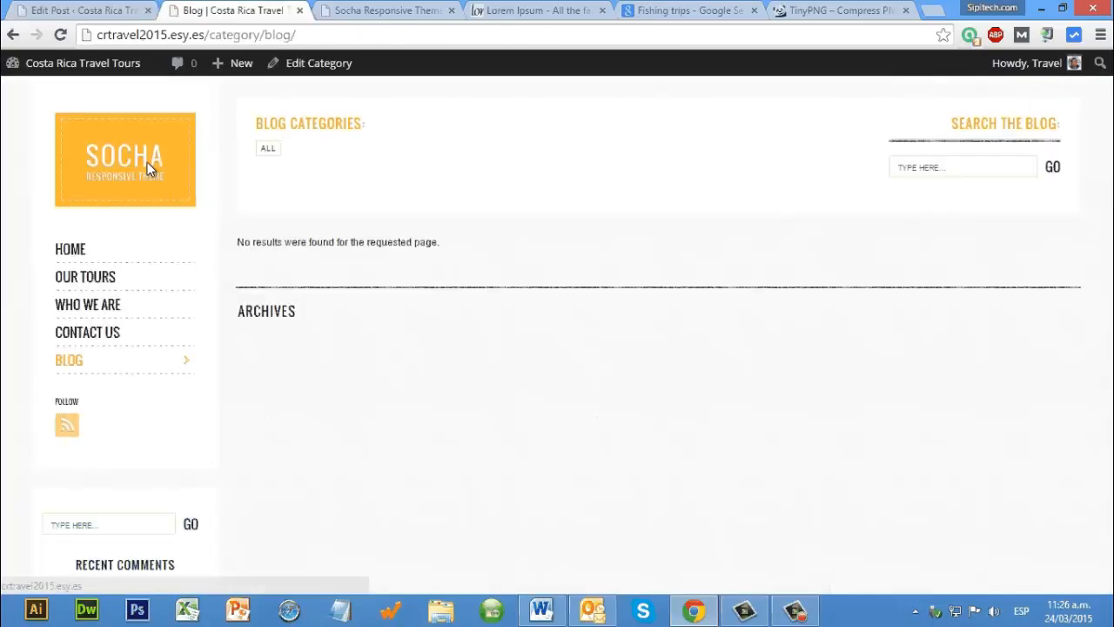
{"action": "left_click", "coordinate": [147, 163]}
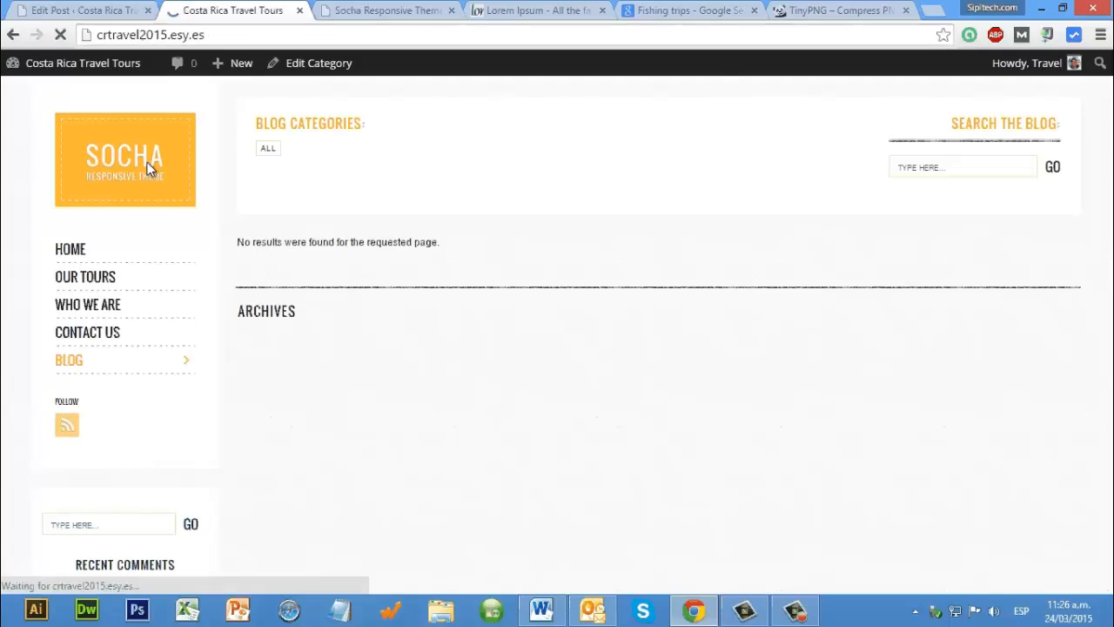
{"action": "left_click", "coordinate": [77, 358]}
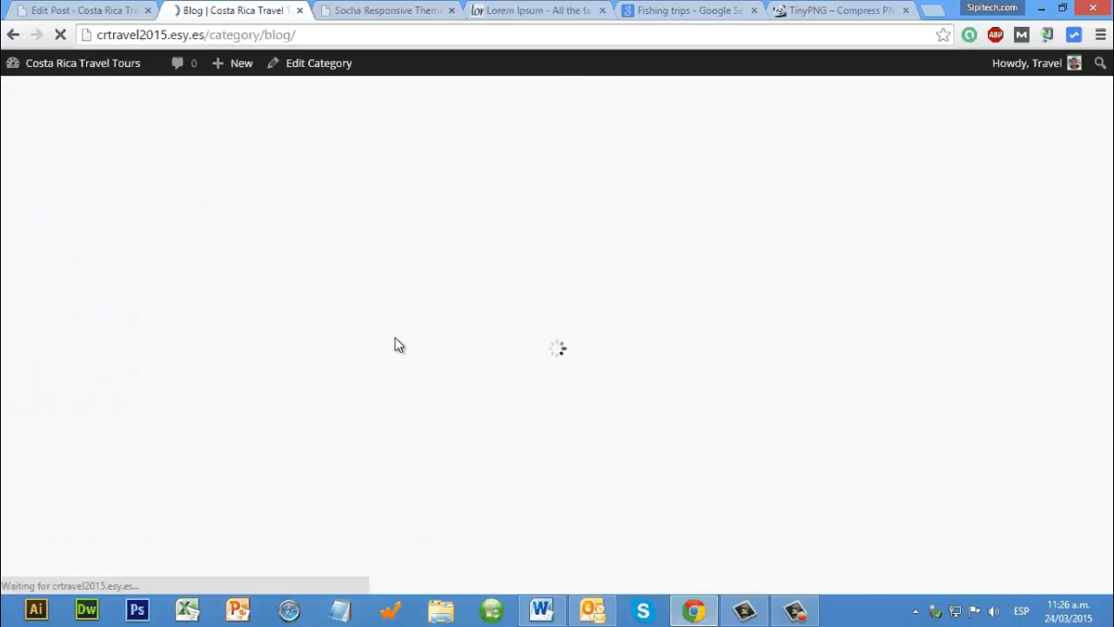
{"action": "scroll", "coordinate": [398, 322], "scroll_direction": "down", "scroll_amount": 2}
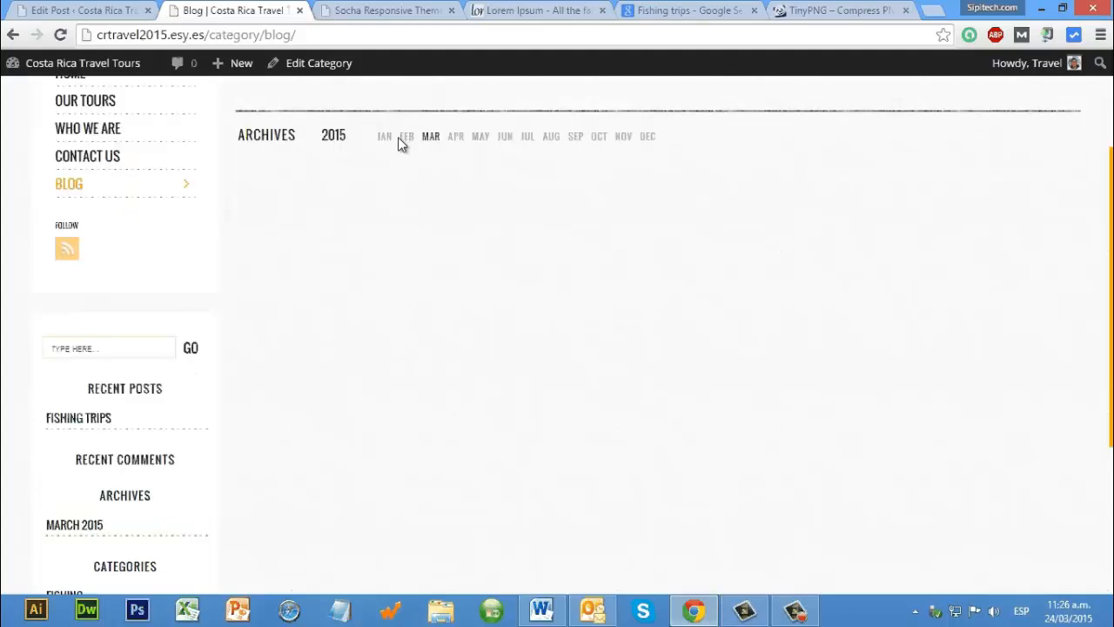
{"action": "scroll", "coordinate": [330, 300], "scroll_direction": "up", "scroll_amount": 2}
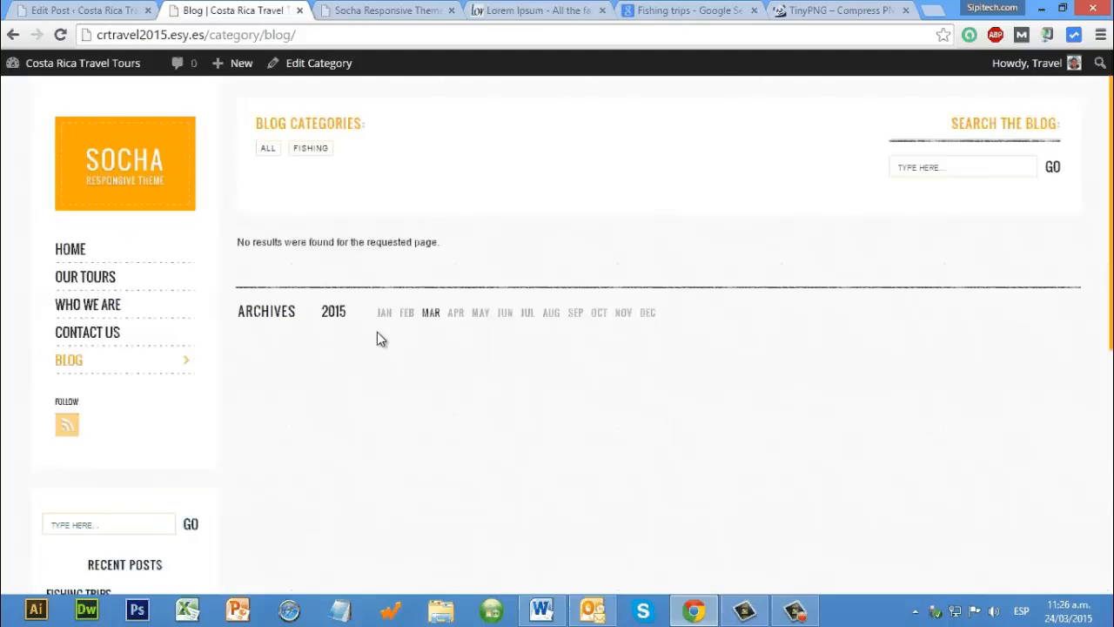
Step: Filter the blog by the Fishing category, open the Fishing Trips post and review its image, text and comment area
{"action": "left_click", "coordinate": [300, 149]}
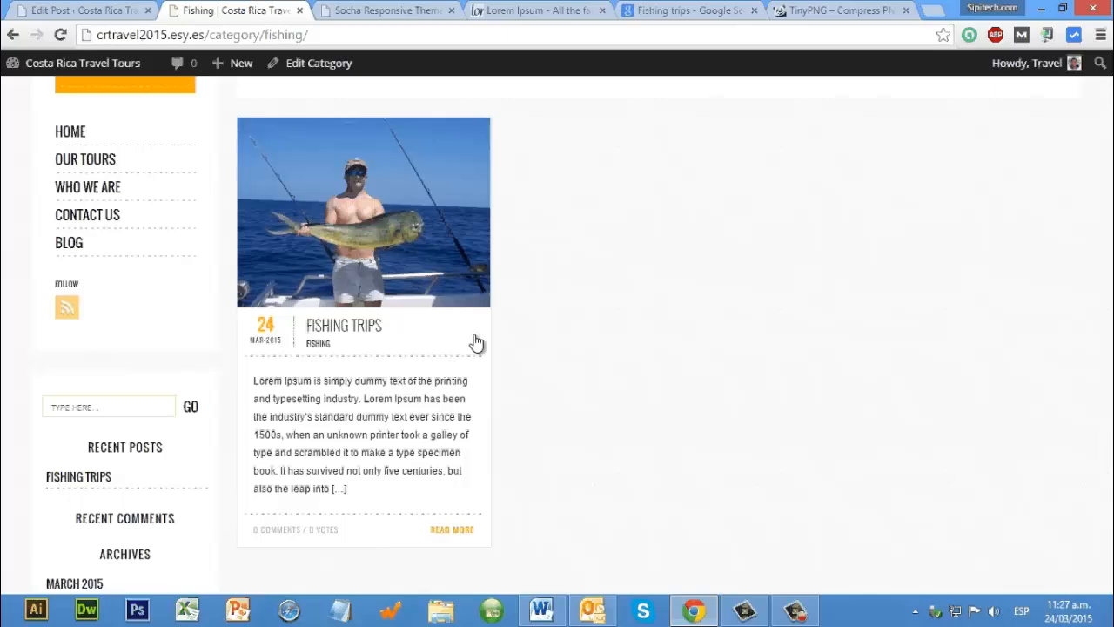
{"action": "scroll", "coordinate": [476, 342], "scroll_direction": "up", "scroll_amount": 2}
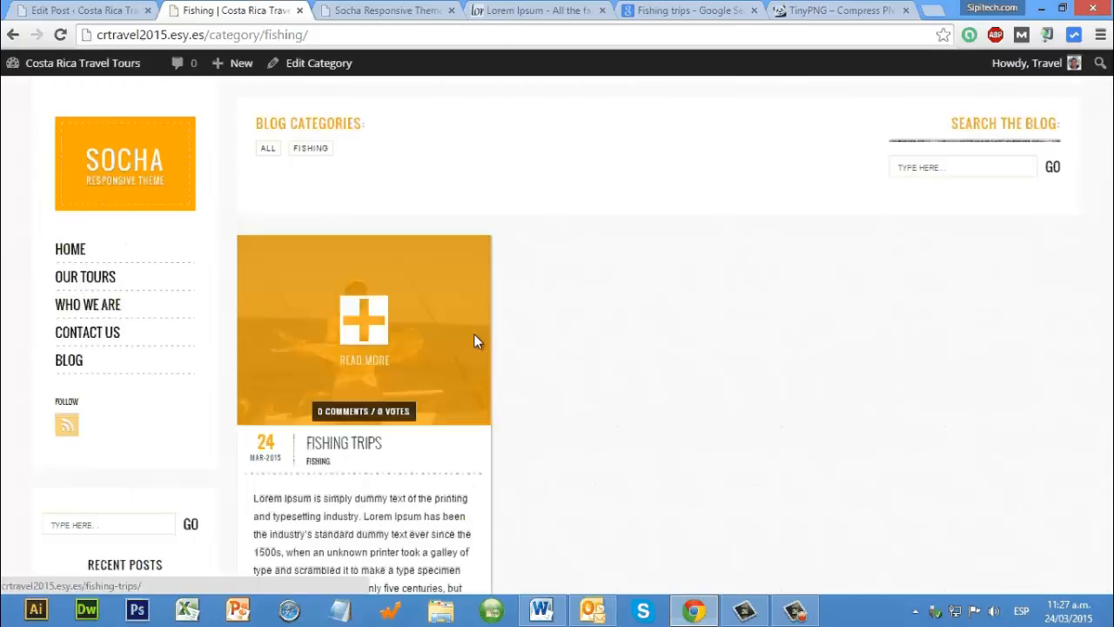
{"action": "left_click", "coordinate": [359, 455]}
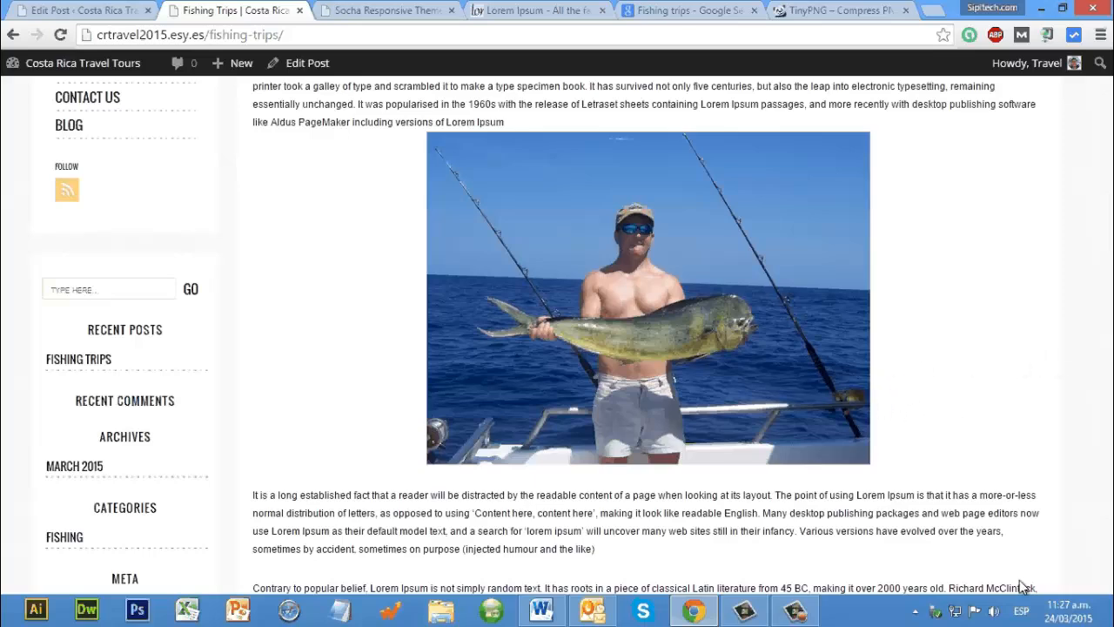
{"action": "scroll", "coordinate": [834, 376], "scroll_direction": "down", "scroll_amount": 5}
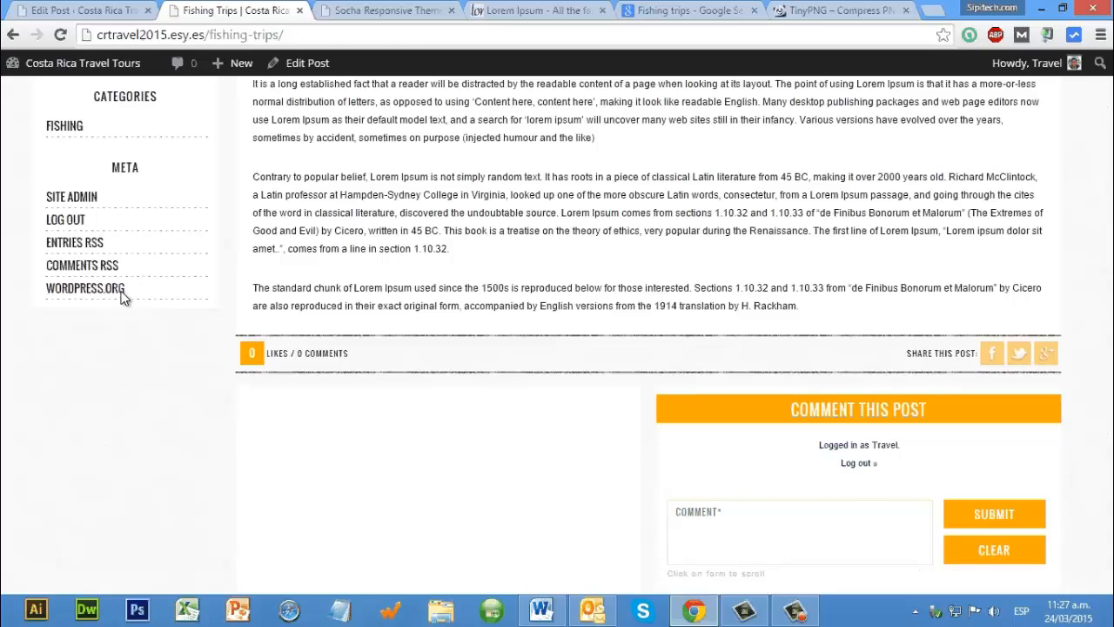
{"action": "scroll", "coordinate": [128, 347], "scroll_direction": "up", "scroll_amount": 4}
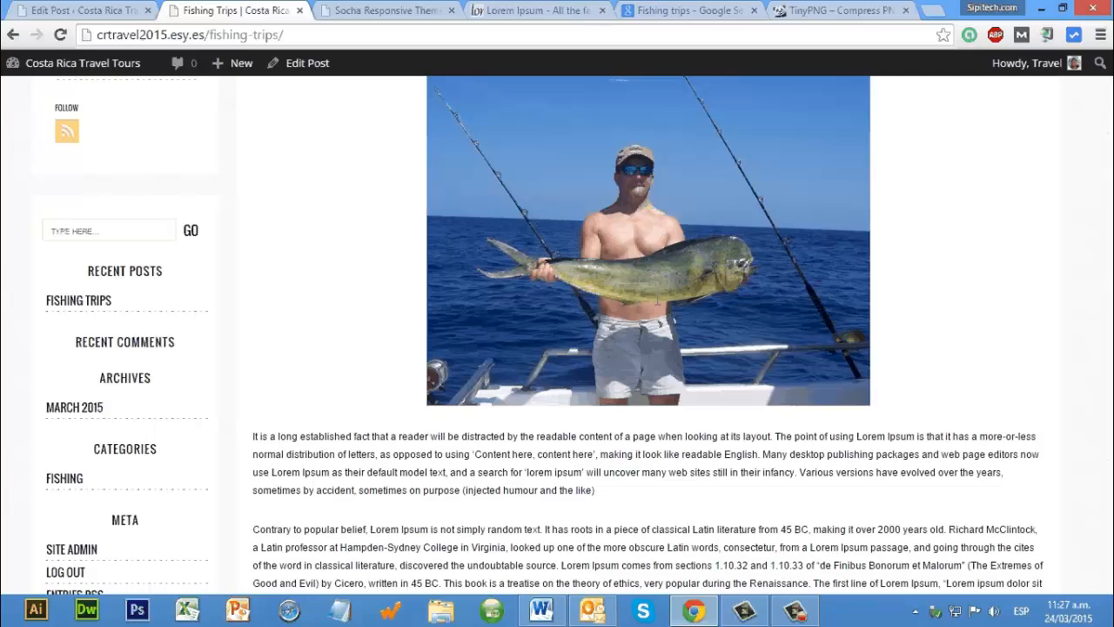
{"action": "scroll", "coordinate": [657, 304], "scroll_direction": "down", "scroll_amount": 1}
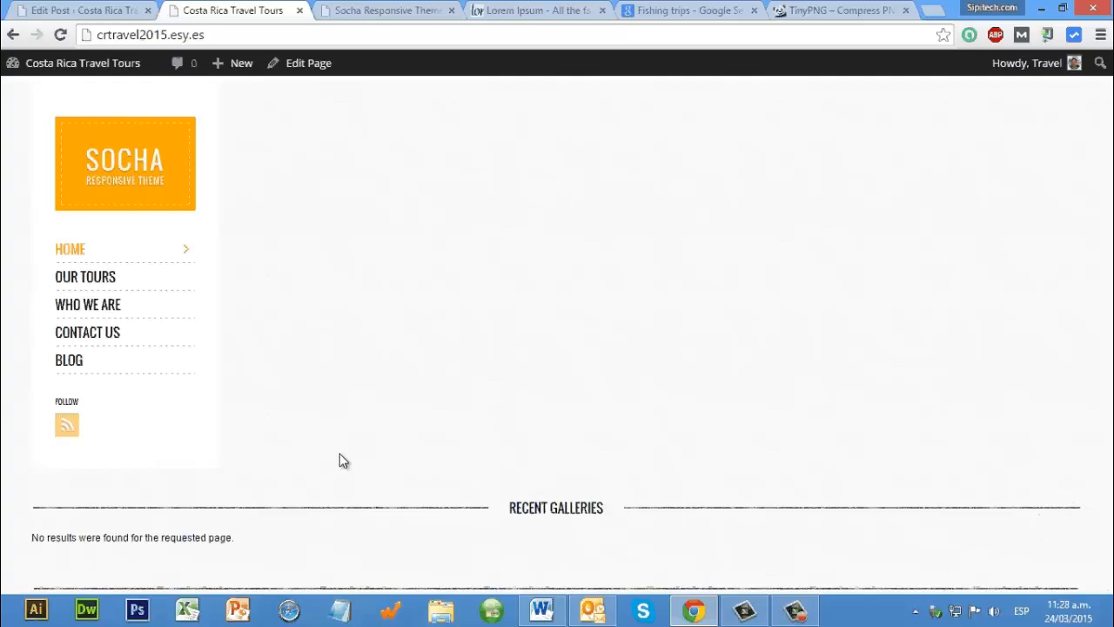
Step: Examine the home page's Recent Galleries section and check the tutorial outline in the Word document
{"action": "scroll", "coordinate": [339, 461], "scroll_direction": "down", "scroll_amount": 1}
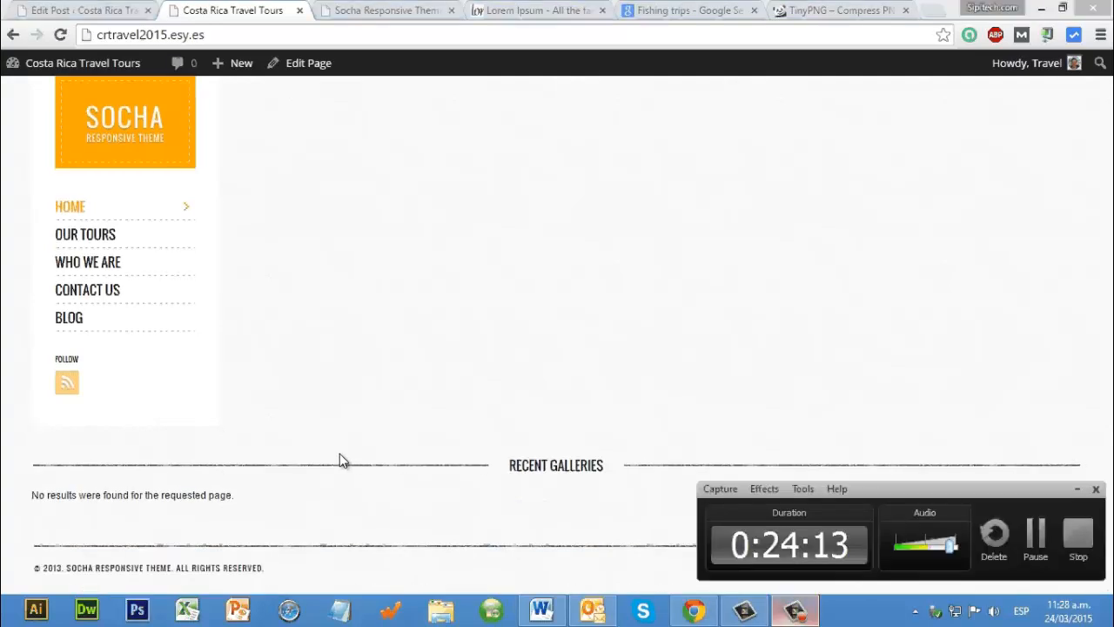
{"action": "scroll", "coordinate": [339, 460], "scroll_direction": "up", "scroll_amount": 1}
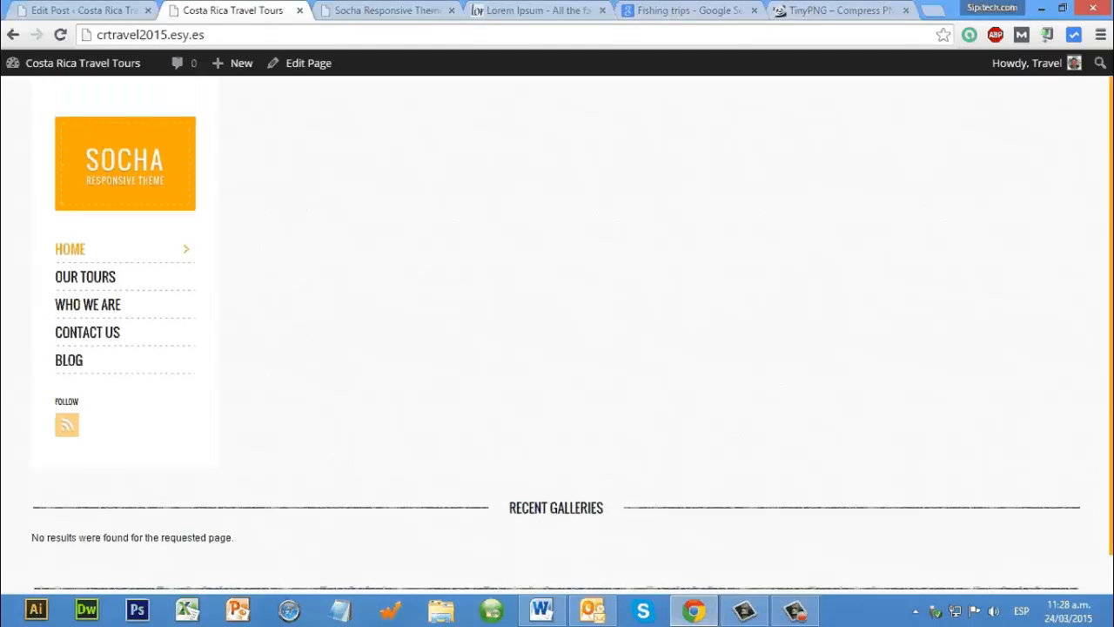
{"action": "left_click", "coordinate": [554, 614]}
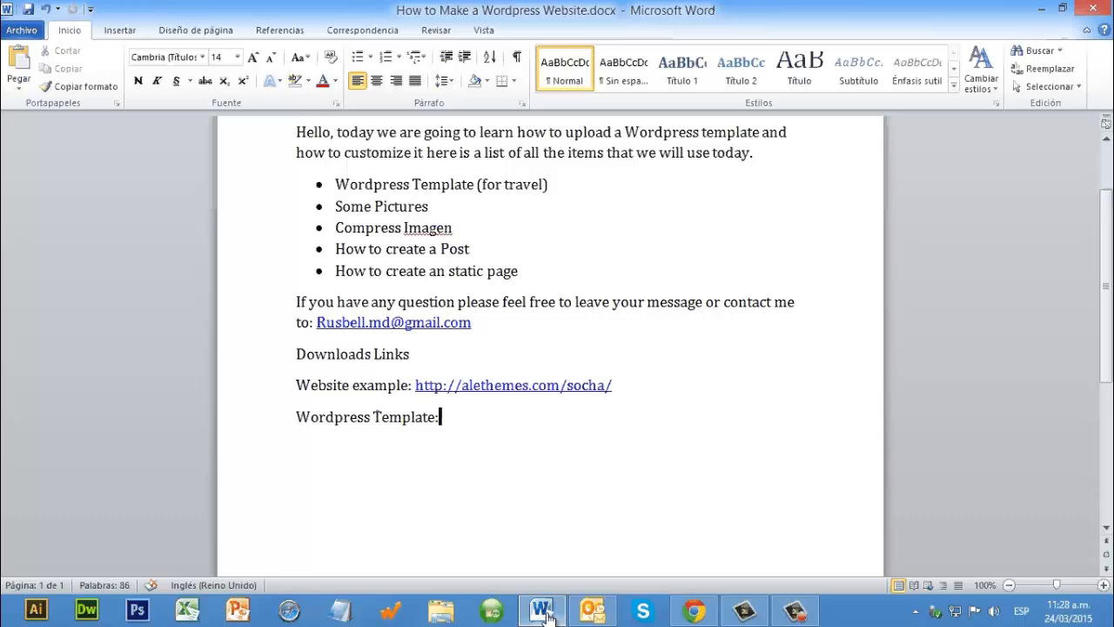
{"action": "left_click", "coordinate": [548, 616]}
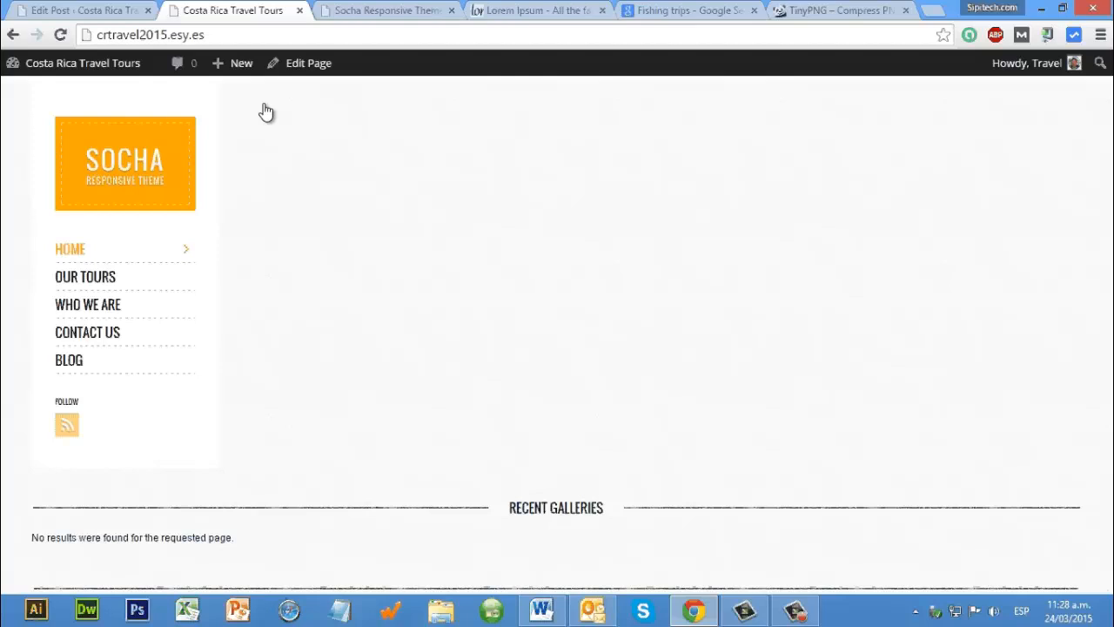
Step: Publish a new gallery titled Example in the Travel category with the boat photo as its featured image
{"action": "key", "text": "ctrl+shift+Tab"}
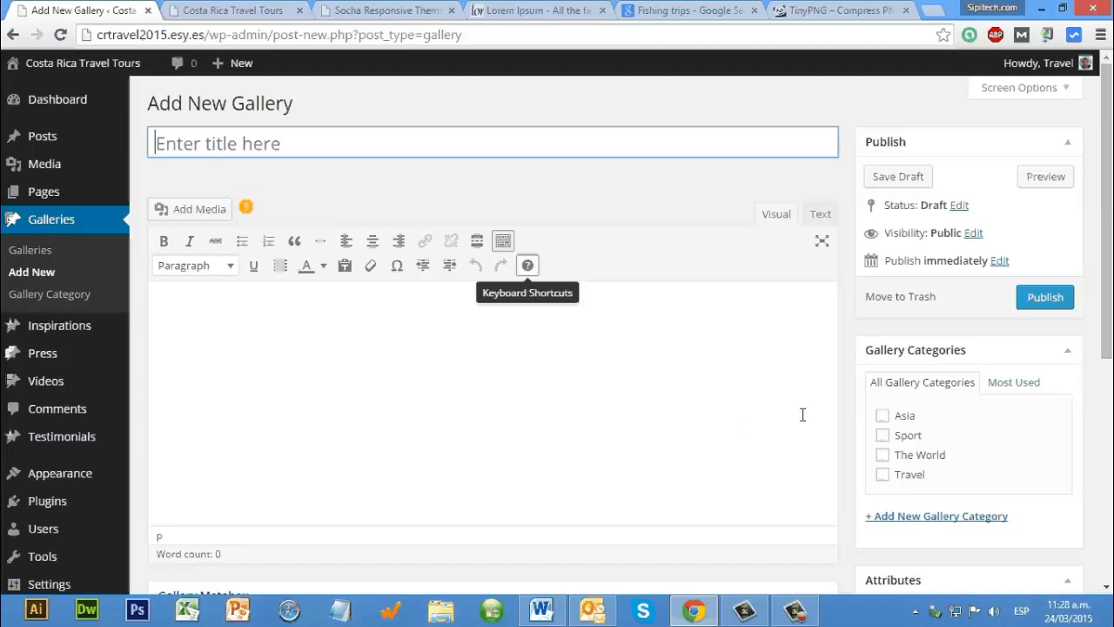
{"action": "type", "text": "Exam"}
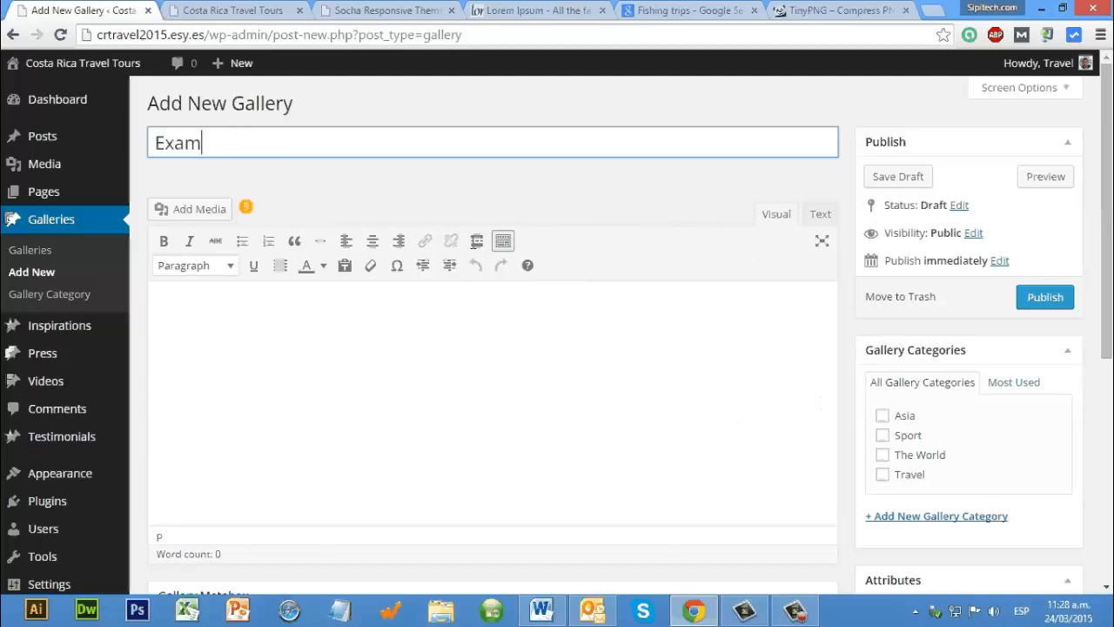
{"action": "scroll", "coordinate": [414, 242], "scroll_direction": "down", "scroll_amount": 5}
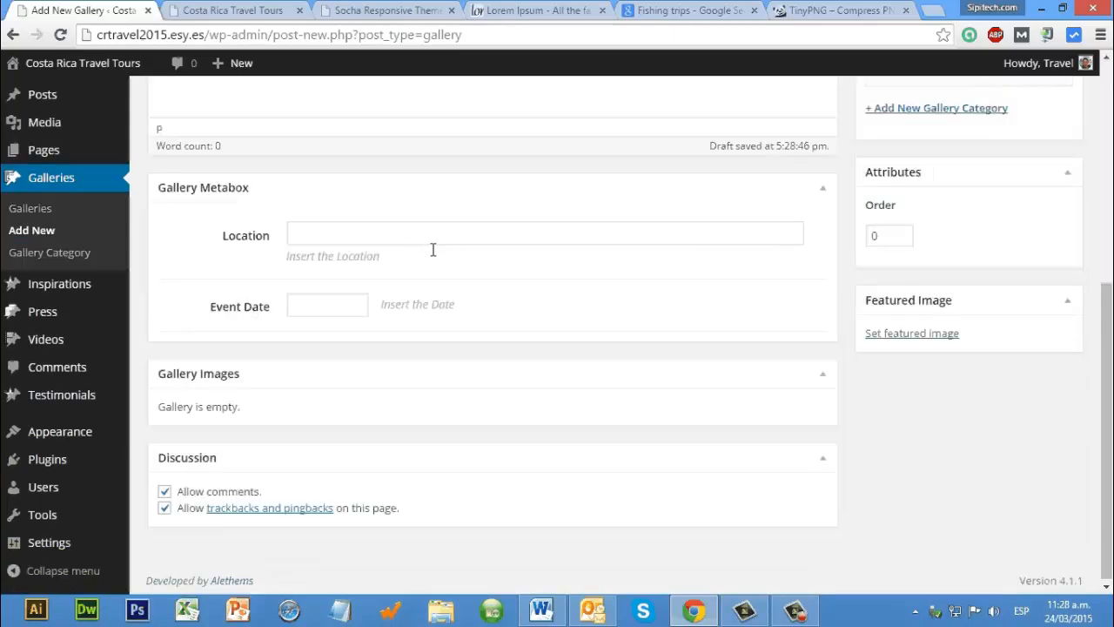
{"action": "scroll", "coordinate": [664, 295], "scroll_direction": "up", "scroll_amount": 4}
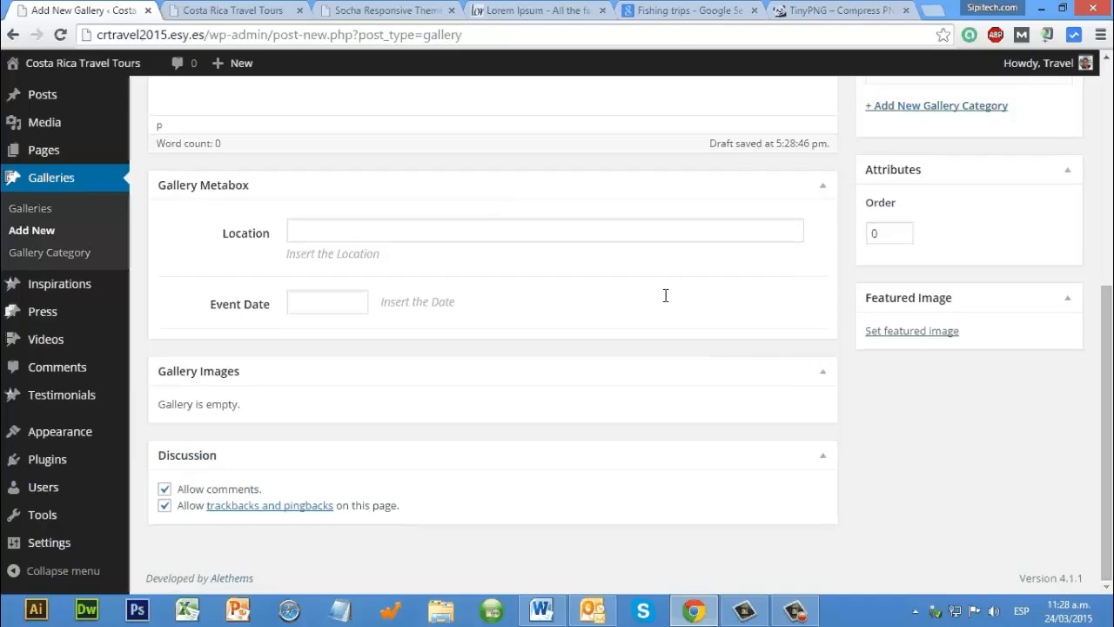
{"action": "scroll", "coordinate": [932, 357], "scroll_direction": "down", "scroll_amount": 4}
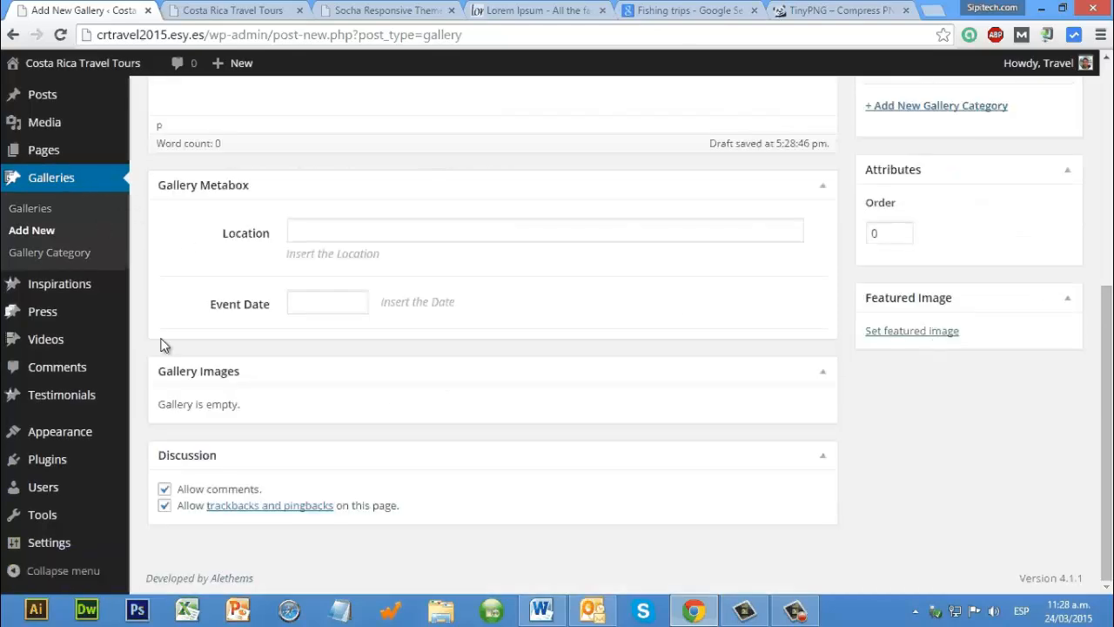
{"action": "left_click", "coordinate": [905, 327]}
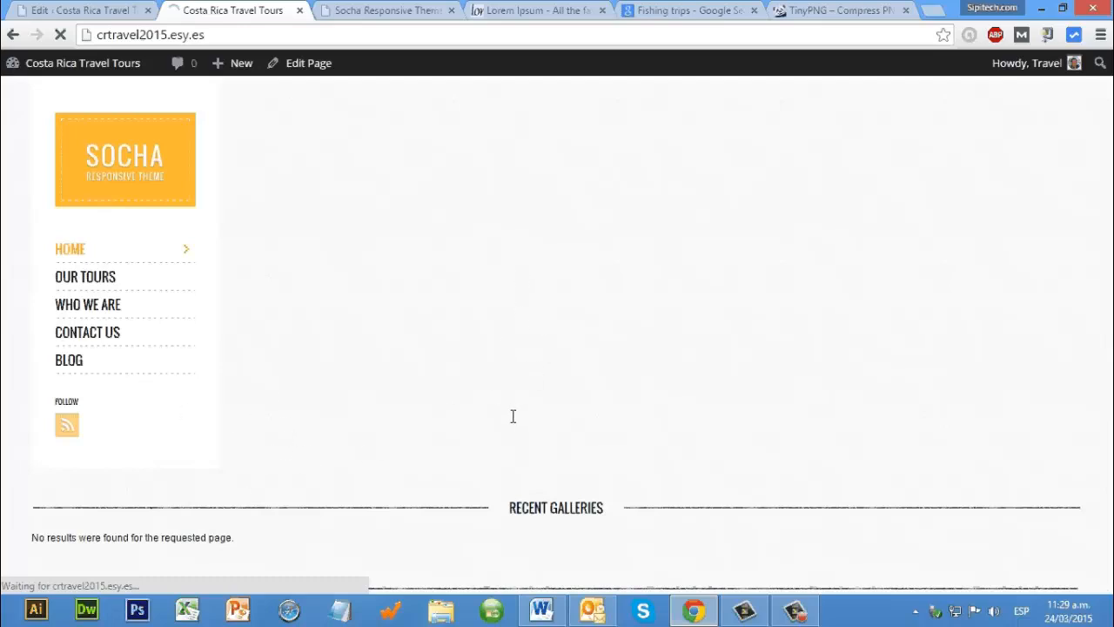
Step: Check the Example gallery under Recent Galleries on the home page and look over its edit page
{"action": "scroll", "coordinate": [512, 416], "scroll_direction": "down", "scroll_amount": 3}
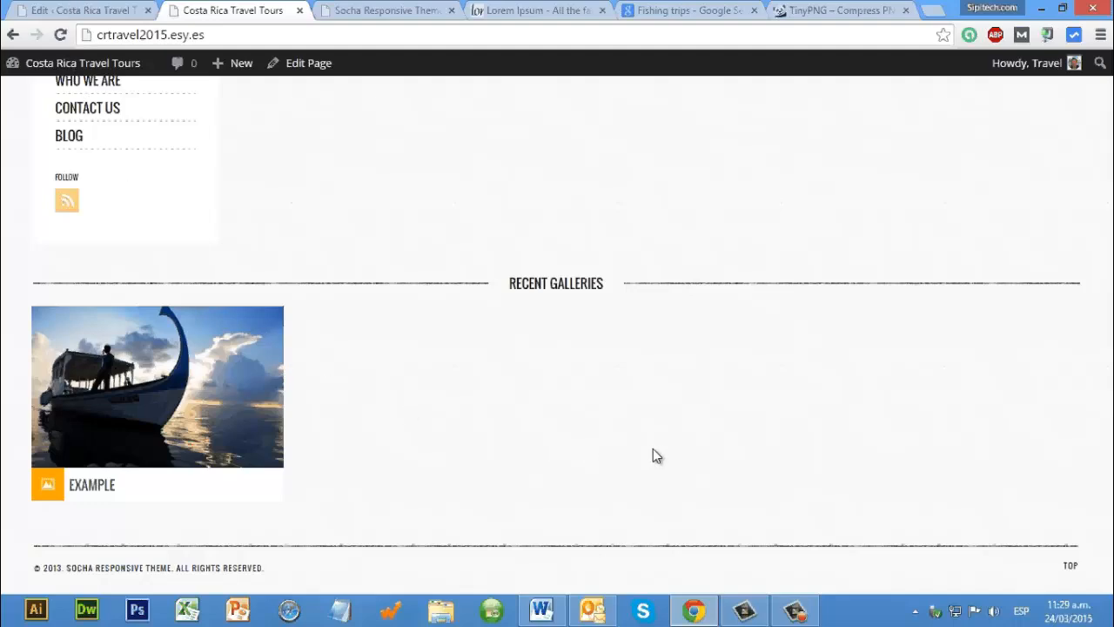
{"action": "key", "text": "ctrl+1"}
{"action": "scroll", "coordinate": [518, 408], "scroll_direction": "down", "scroll_amount": 2}
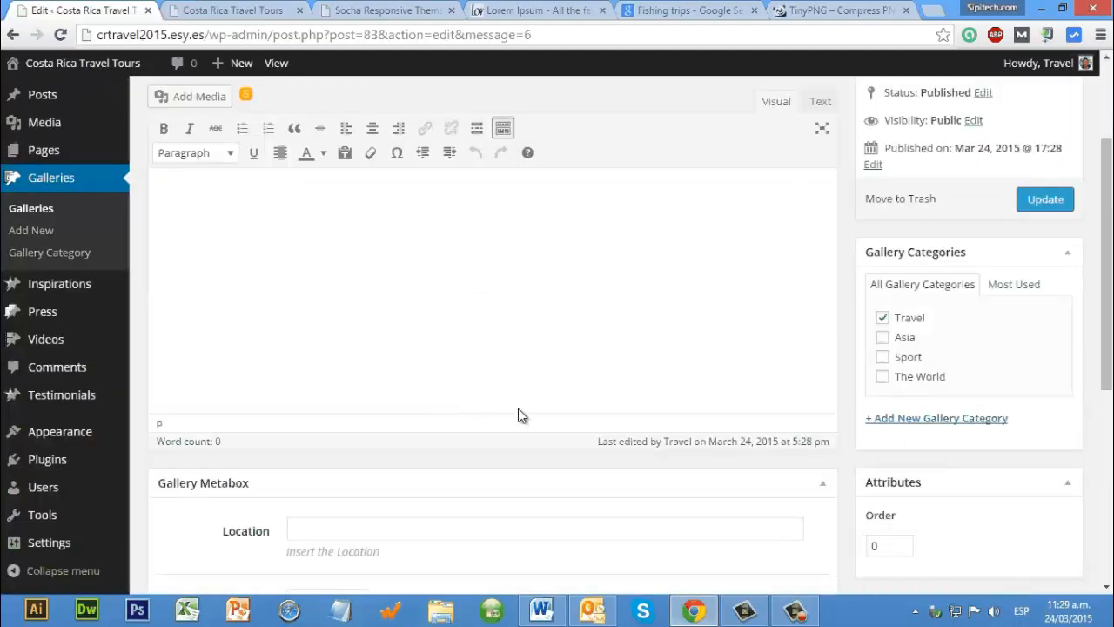
{"action": "scroll", "coordinate": [297, 296], "scroll_direction": "down", "scroll_amount": 3}
{"action": "scroll", "coordinate": [319, 336], "scroll_direction": "up", "scroll_amount": 4}
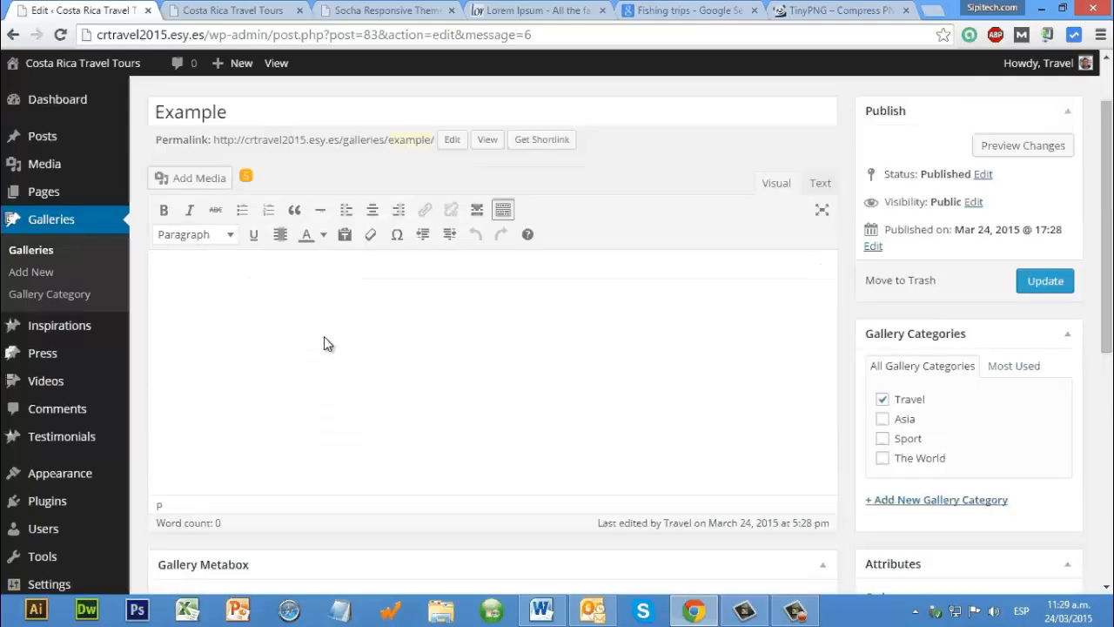
{"action": "left_click", "coordinate": [322, 336]}
{"action": "key", "text": "ctrl+4"}
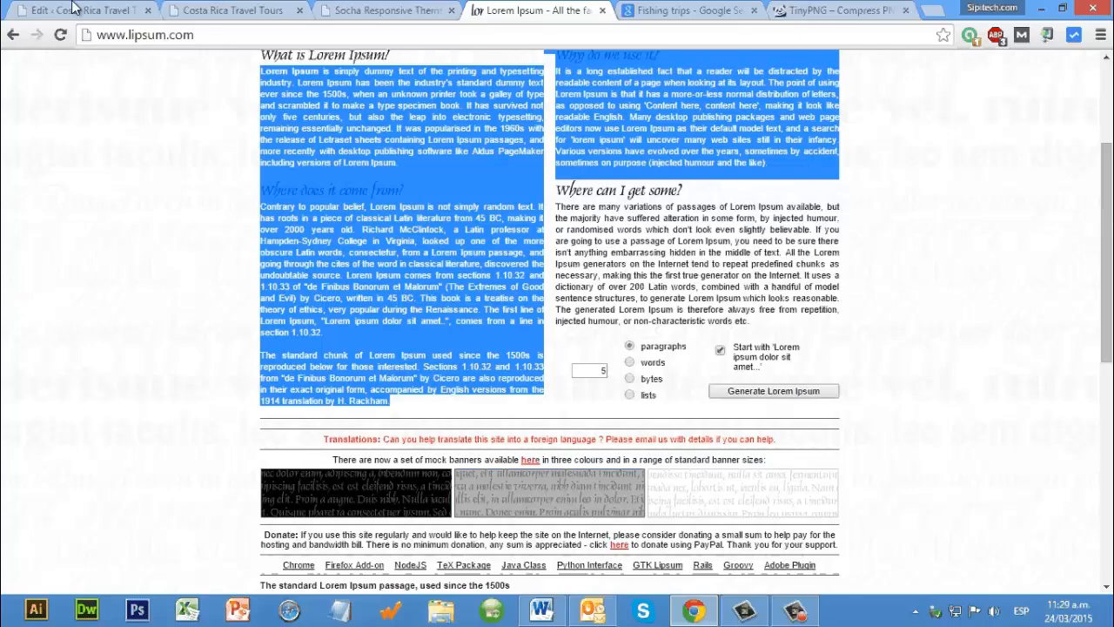
{"action": "left_click", "coordinate": [381, 319]}
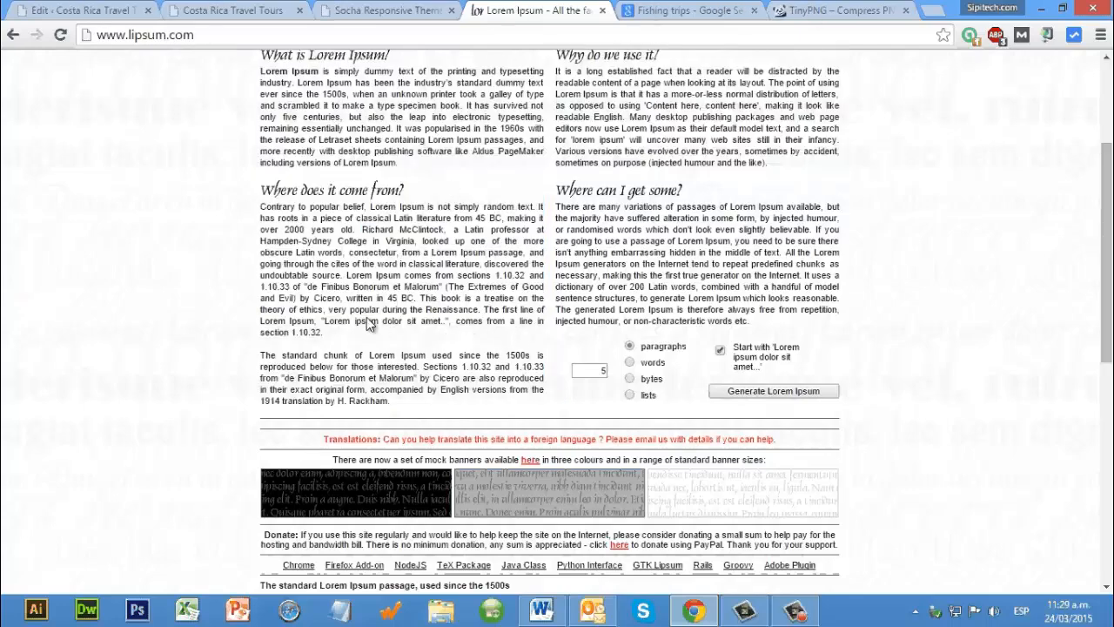
{"action": "key", "text": "ctrl+1"}
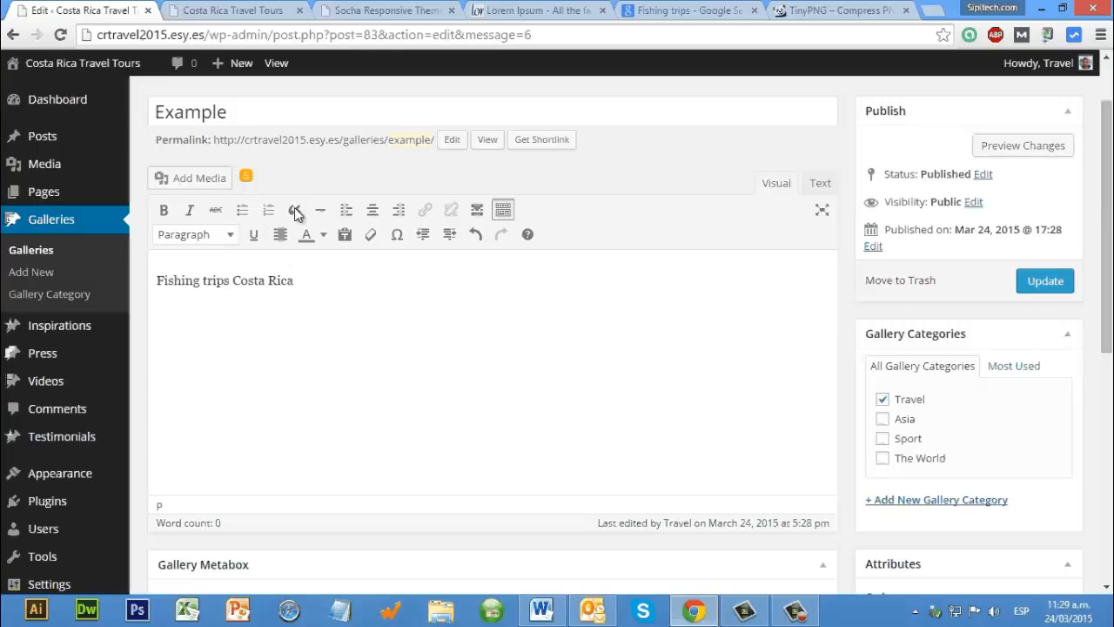
Step: Copy the "What is Lorem Ipsum?" paragraph from lipsum.com into the Example gallery's body as its only text and update the gallery
{"action": "key", "text": "ctrl+4"}
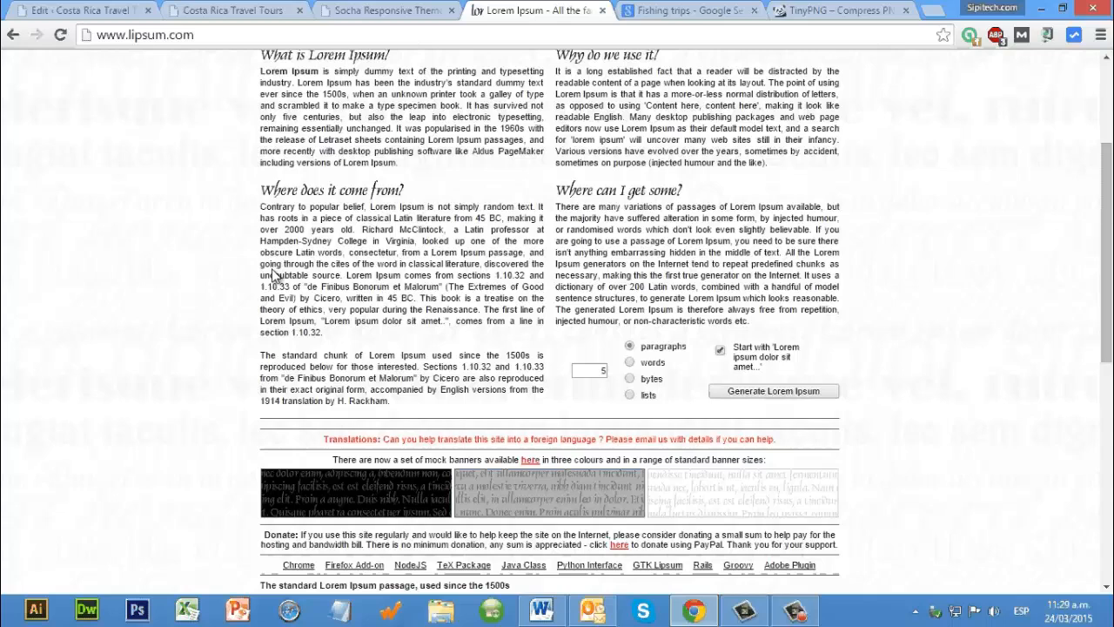
{"action": "key", "text": "ctrl+shift+End"}
{"action": "scroll", "coordinate": [266, 270], "scroll_direction": "up", "scroll_amount": 3}
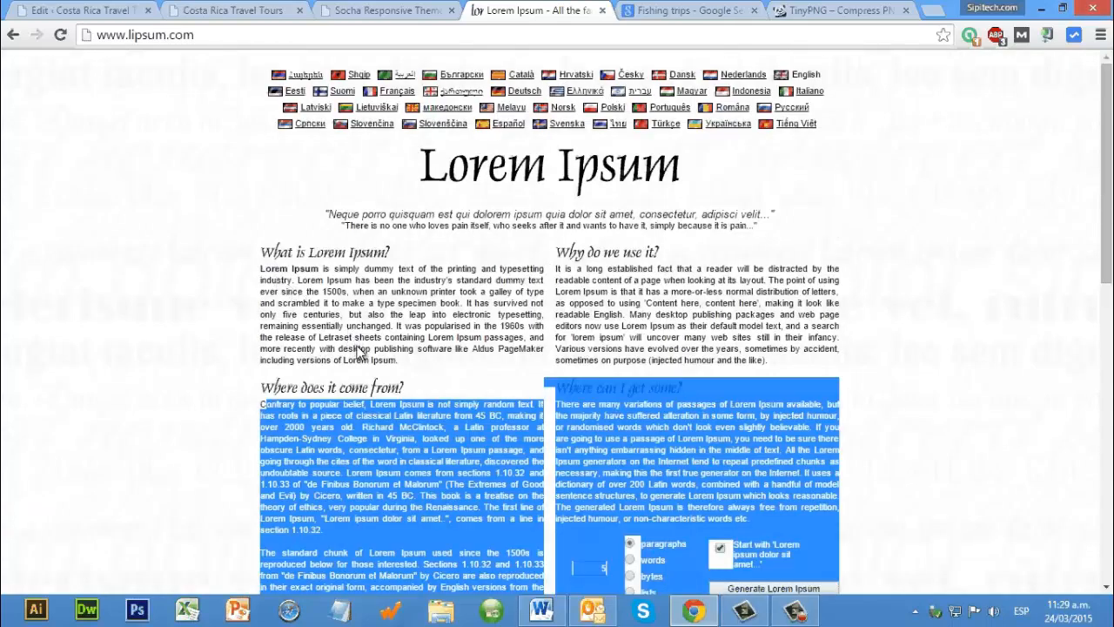
{"action": "left_click_drag", "start_coordinate": [265, 269], "coordinate": [403, 359]}
{"action": "right_click", "coordinate": [372, 292]}
{"action": "left_click", "coordinate": [411, 308]}
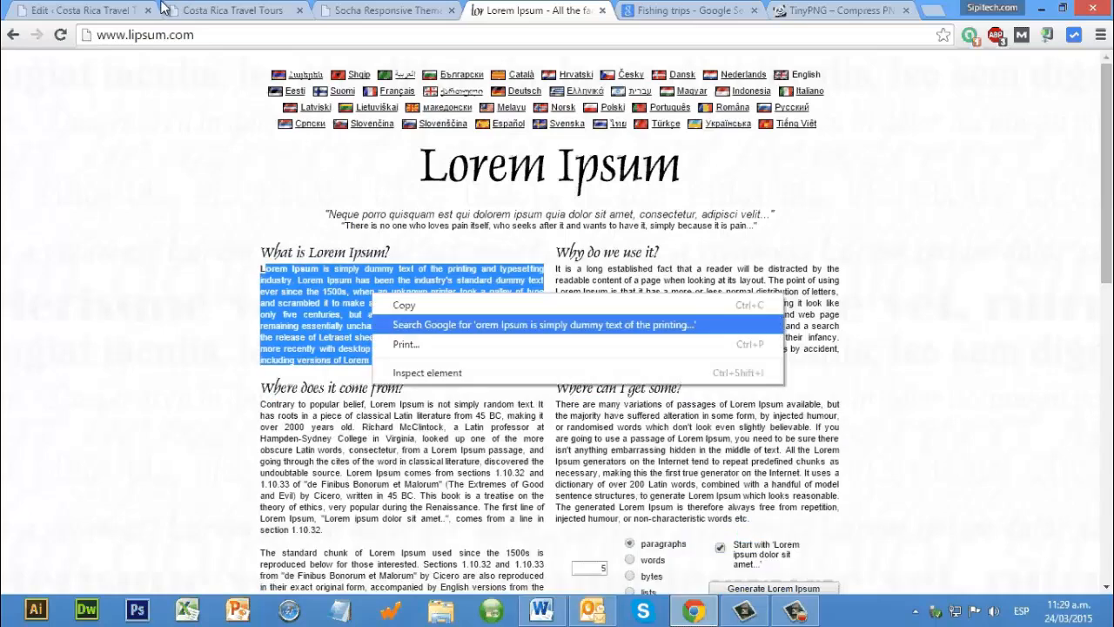
{"action": "left_click", "coordinate": [72, 2]}
{"action": "left_click", "coordinate": [313, 313]}
{"action": "key", "text": "ctrl+v"}
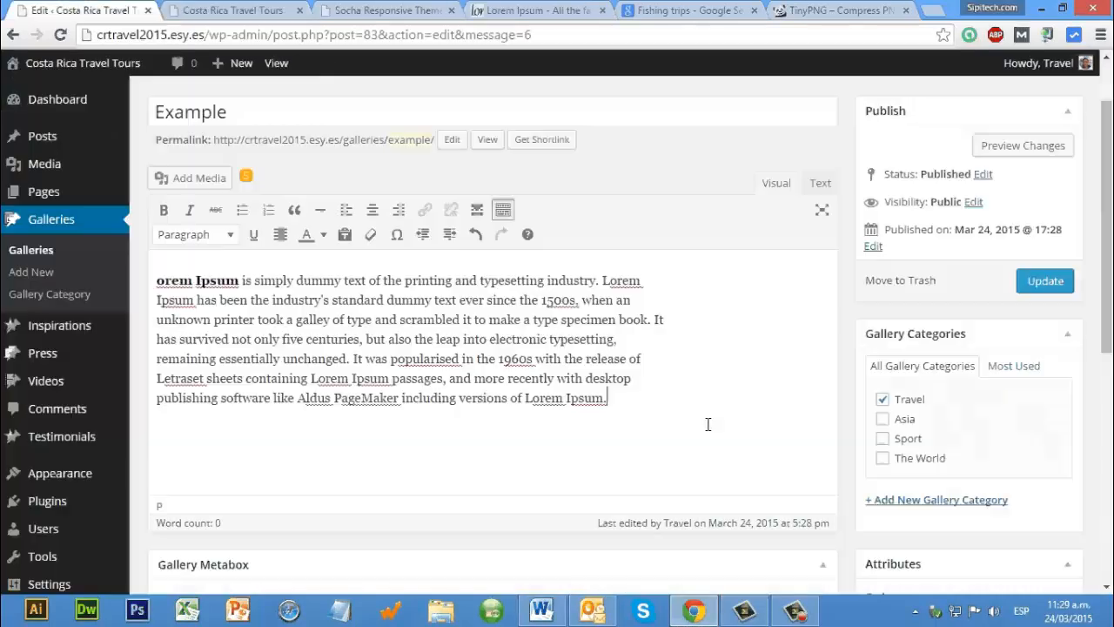
{"action": "left_click", "coordinate": [1055, 285]}
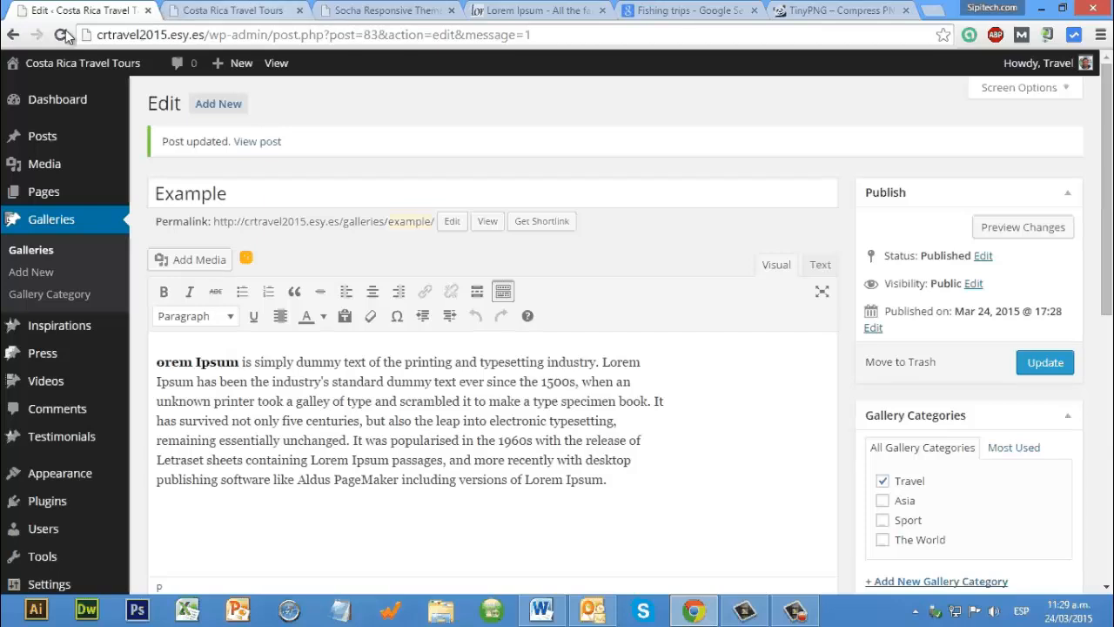
Step: Reload the site's home page and open the Example gallery to view its description
{"action": "key", "text": "ctrl+Tab"}
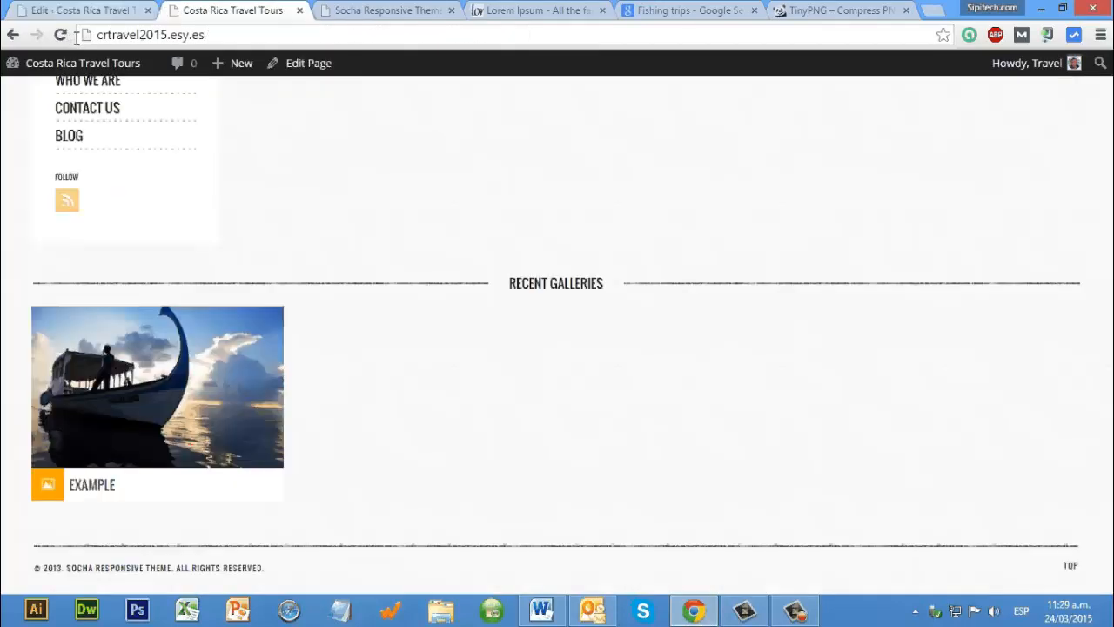
{"action": "key", "text": "F5"}
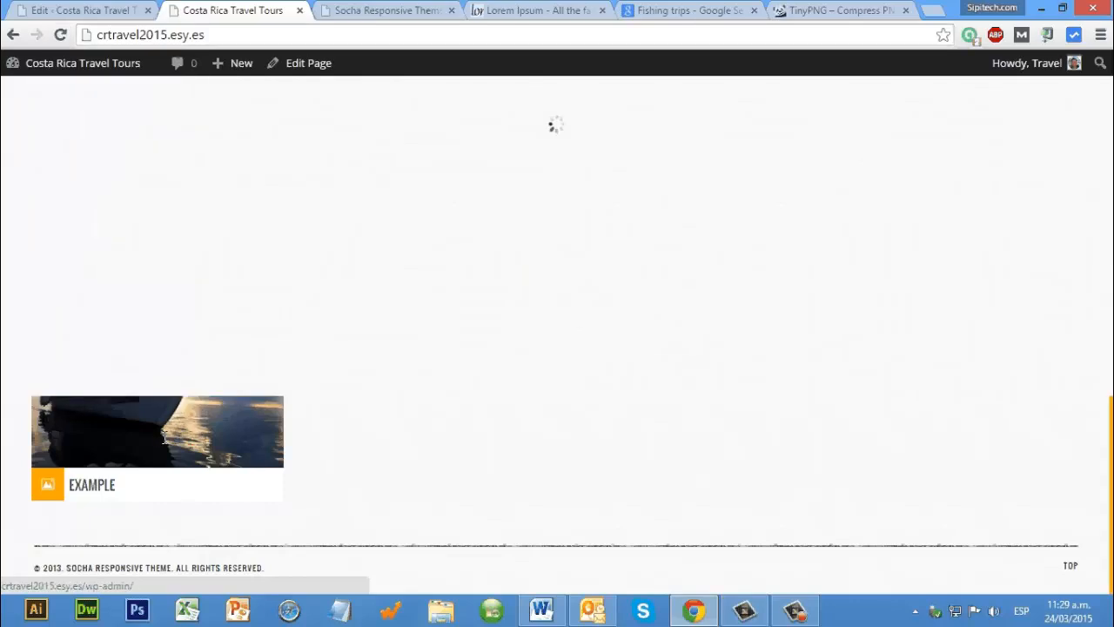
{"action": "left_click", "coordinate": [165, 437]}
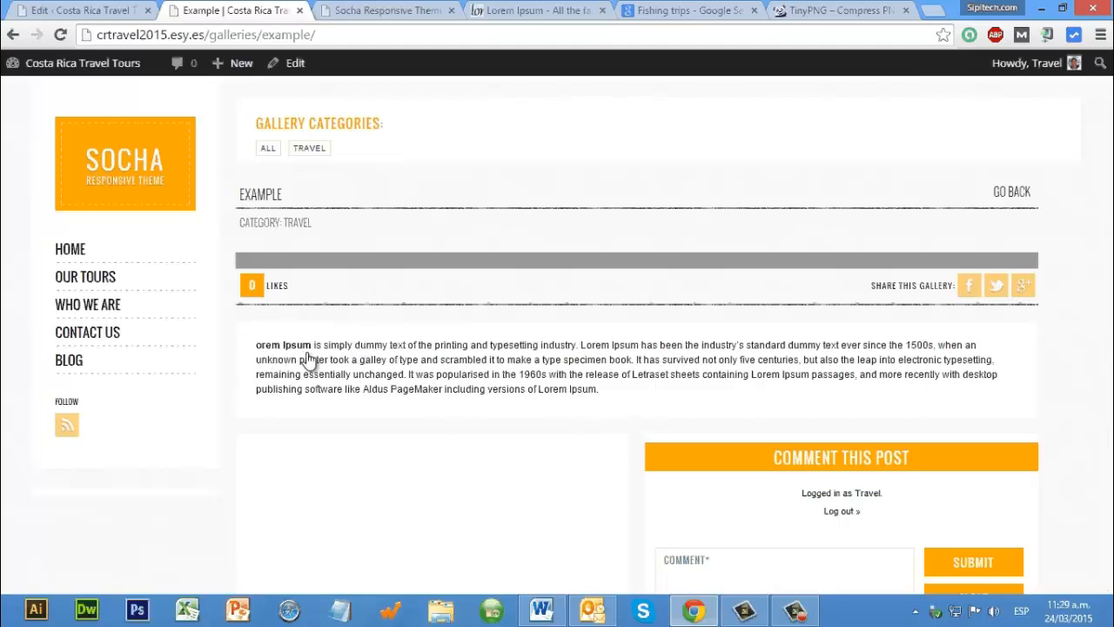
Step: Look over the Example gallery's description and return to the site's home page to view Recent Galleries
{"action": "triple_click", "coordinate": [270, 367]}
{"action": "left_click_drag", "start_coordinate": [59, 206], "coordinate": [75, 142]}
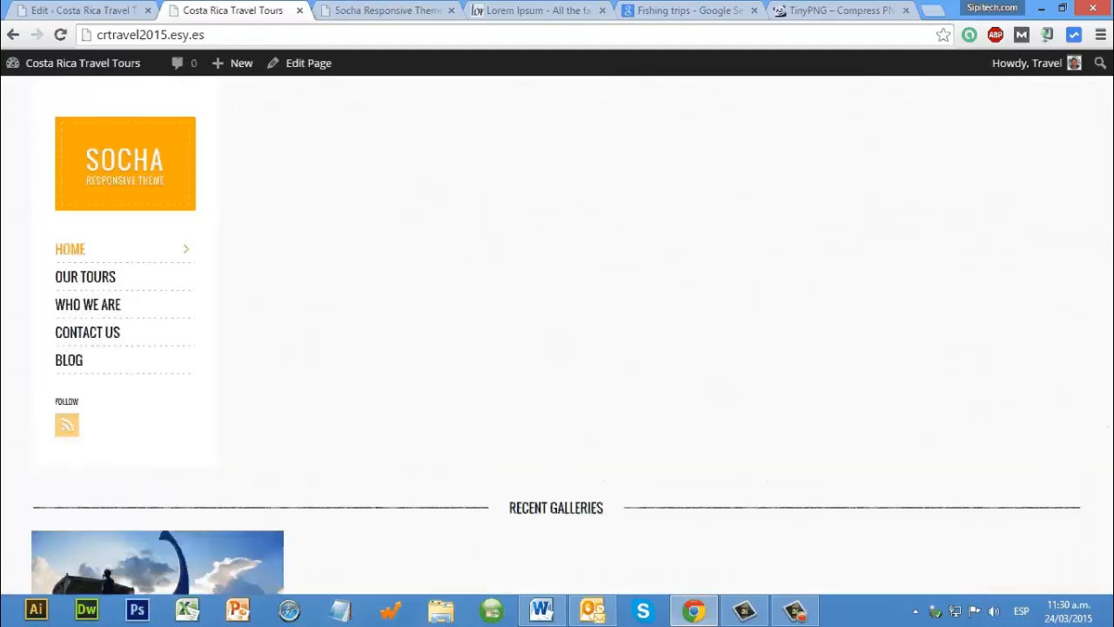
{"action": "scroll", "coordinate": [469, 266], "scroll_direction": "down", "scroll_amount": 3}
Step: Start a new gallery titled Example 2 and paste the copied Lorem Ipsum paragraph as its body text
{"action": "left_click", "coordinate": [93, 11]}
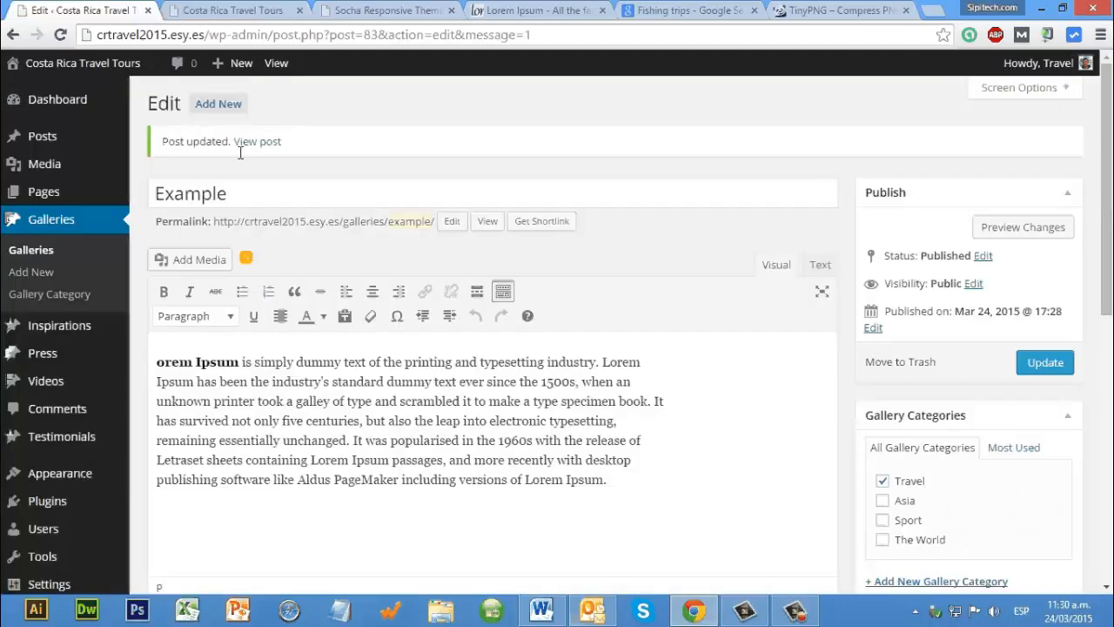
{"action": "left_click", "coordinate": [217, 104]}
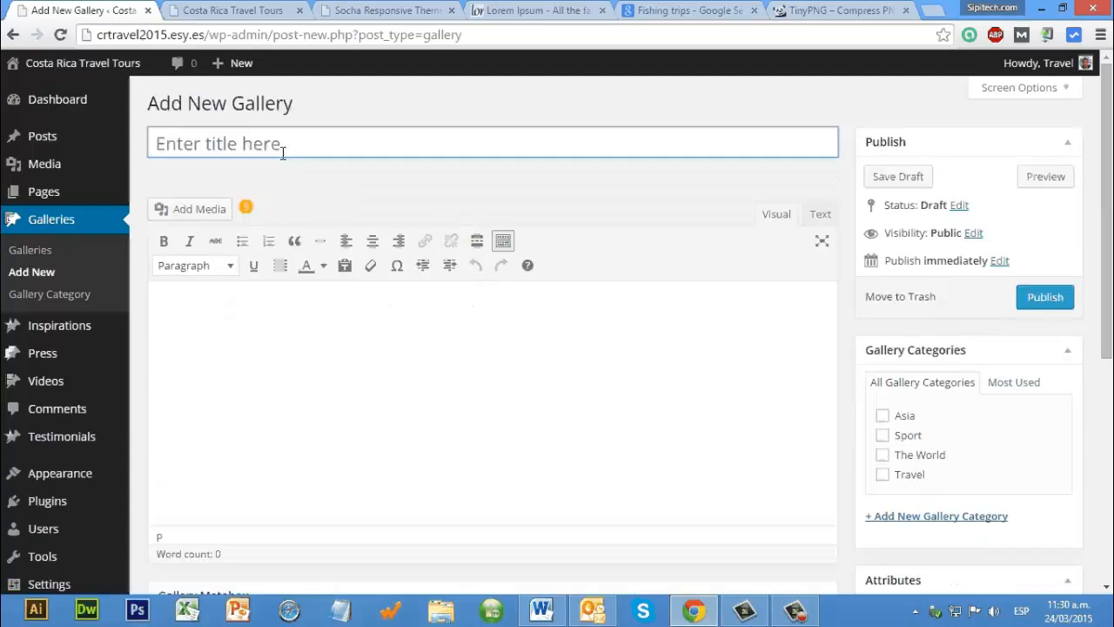
{"action": "type", "text": "Example 2"}
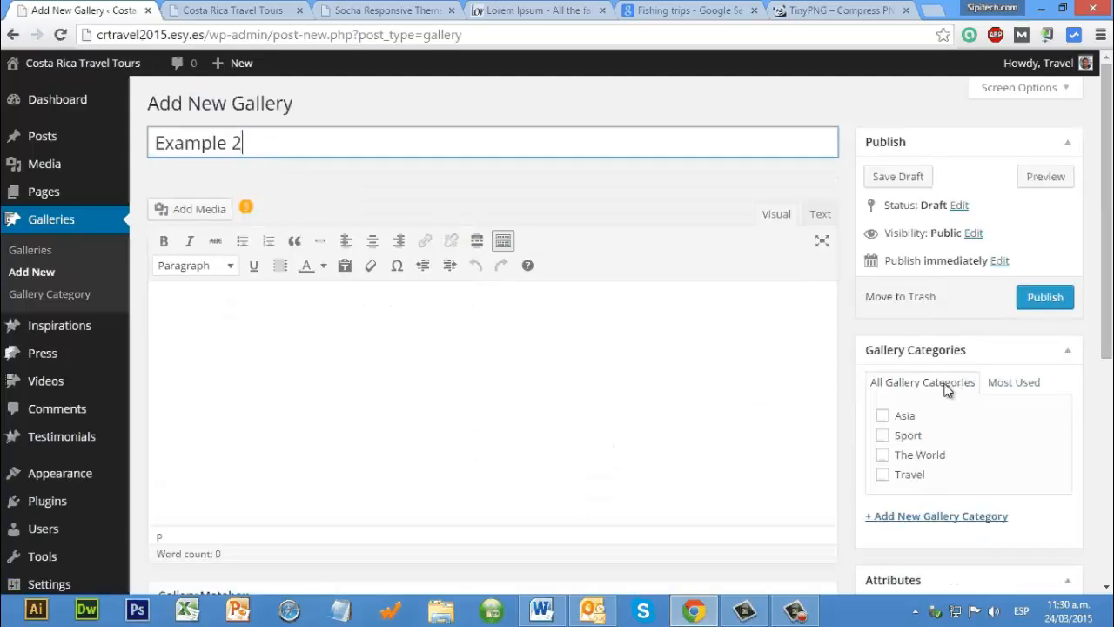
{"action": "left_click", "coordinate": [883, 269]}
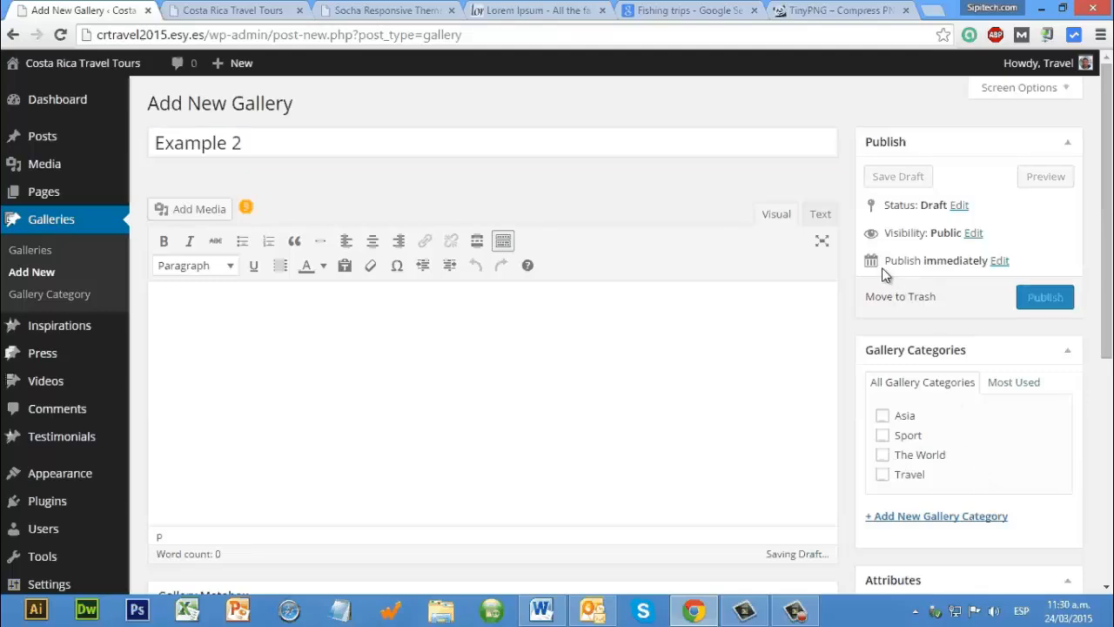
{"action": "key", "text": "ctrl+v"}
{"action": "scroll", "coordinate": [885, 307], "scroll_direction": "down", "scroll_amount": 2}
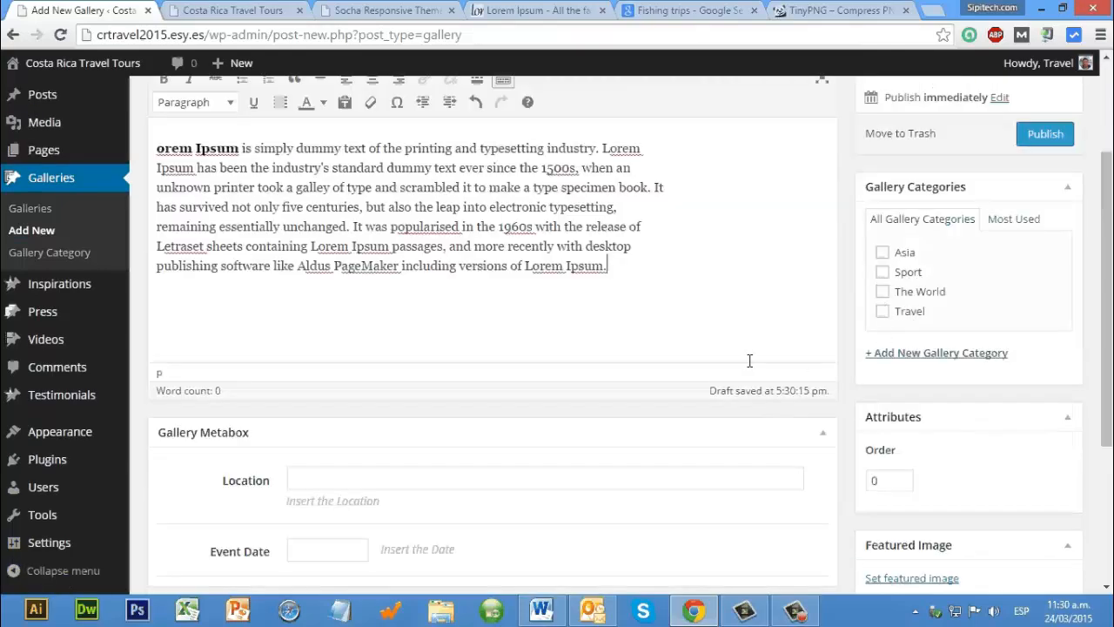
Step: Assign the Travel category and the old car photo as featured image to the Example 2 gallery, and publish it
{"action": "left_click", "coordinate": [883, 311]}
{"action": "scroll", "coordinate": [698, 441], "scroll_direction": "down", "scroll_amount": 1}
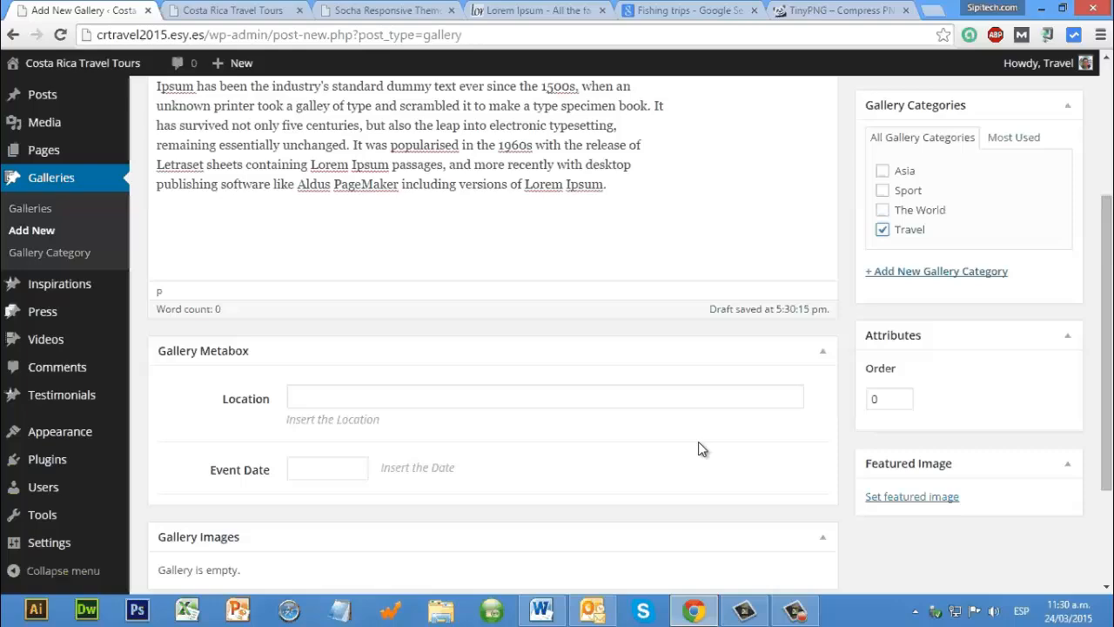
{"action": "scroll", "coordinate": [922, 336], "scroll_direction": "down", "scroll_amount": 2}
{"action": "left_click", "coordinate": [922, 335]}
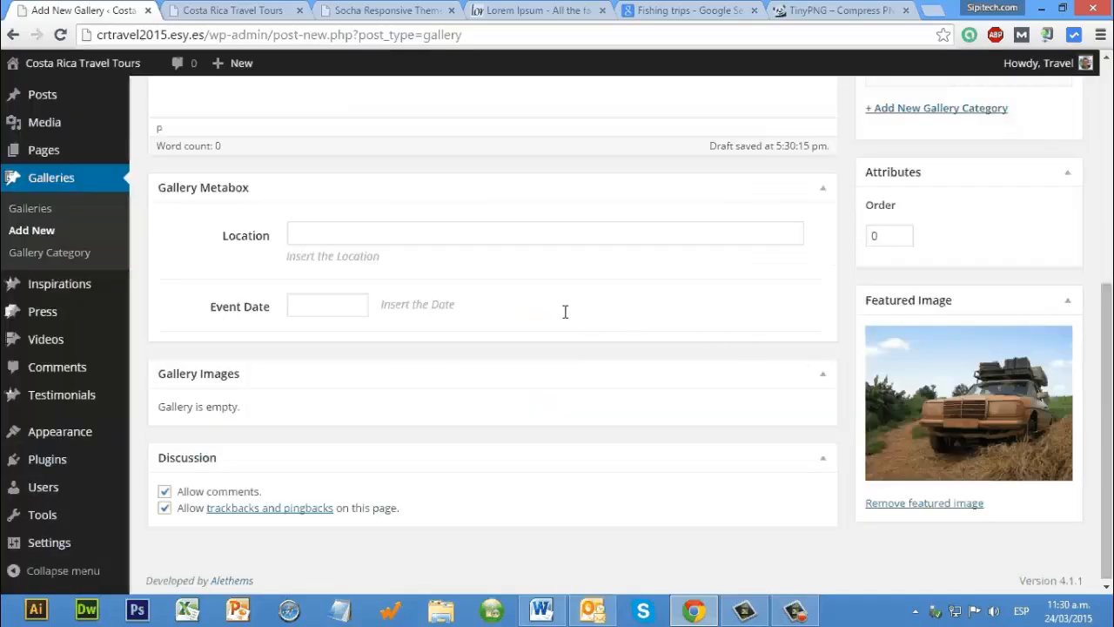
{"action": "scroll", "coordinate": [566, 311], "scroll_direction": "up", "scroll_amount": 5}
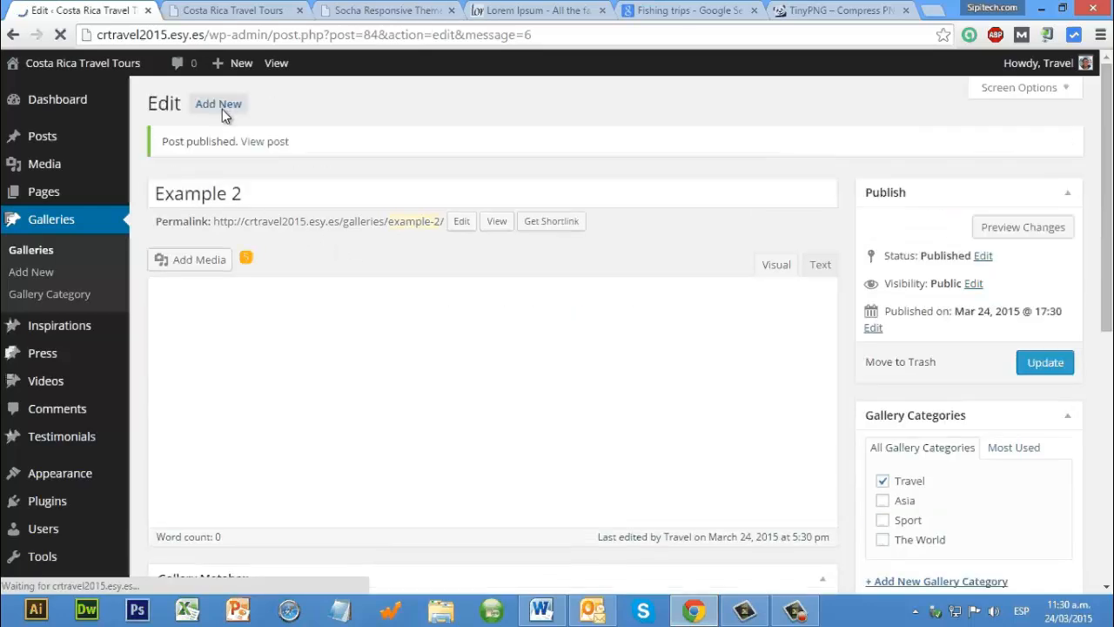
Step: Start a new gallery titled Example 3 with the copied Lorem Ipsum paragraph, justified, as its body text
{"action": "left_click", "coordinate": [221, 106]}
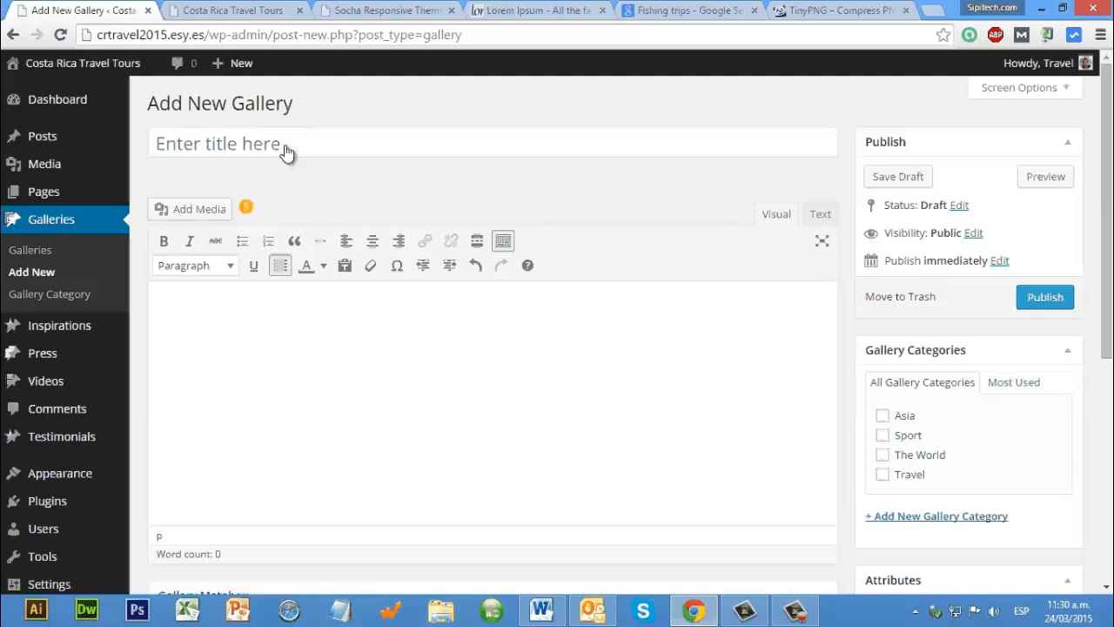
{"action": "left_click", "coordinate": [287, 152]}
{"action": "type", "text": "Ex"}
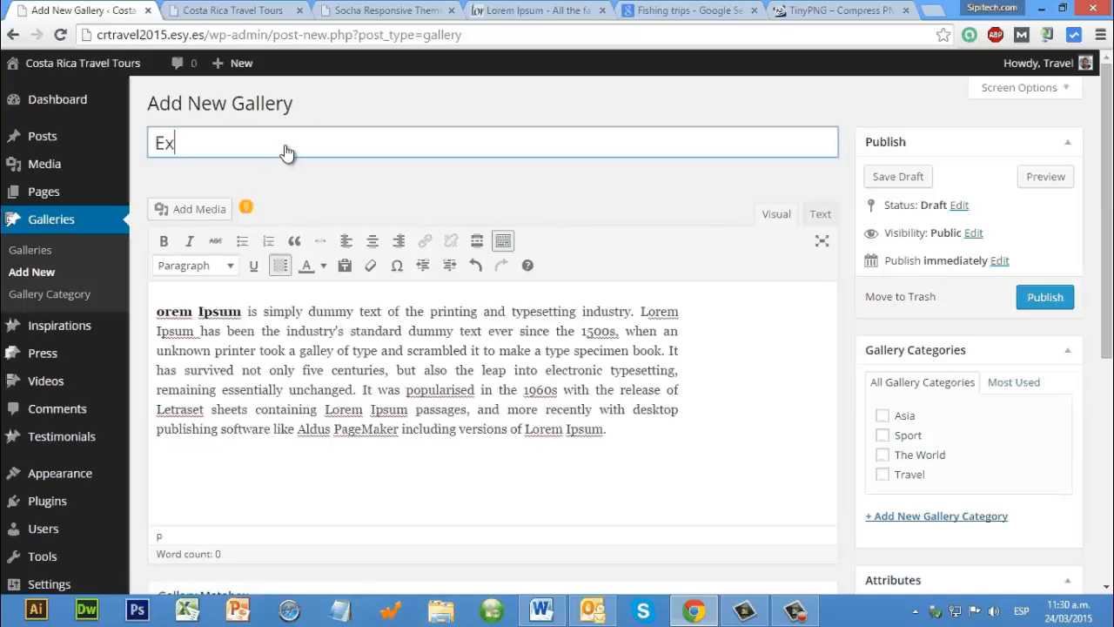
{"action": "type", "text": "ample 3"}
Step: Publish the Example 3 gallery in the Travel category with the forest path photo as its featured image
{"action": "left_click", "coordinate": [882, 475]}
{"action": "scroll", "coordinate": [993, 503], "scroll_direction": "down", "scroll_amount": 1}
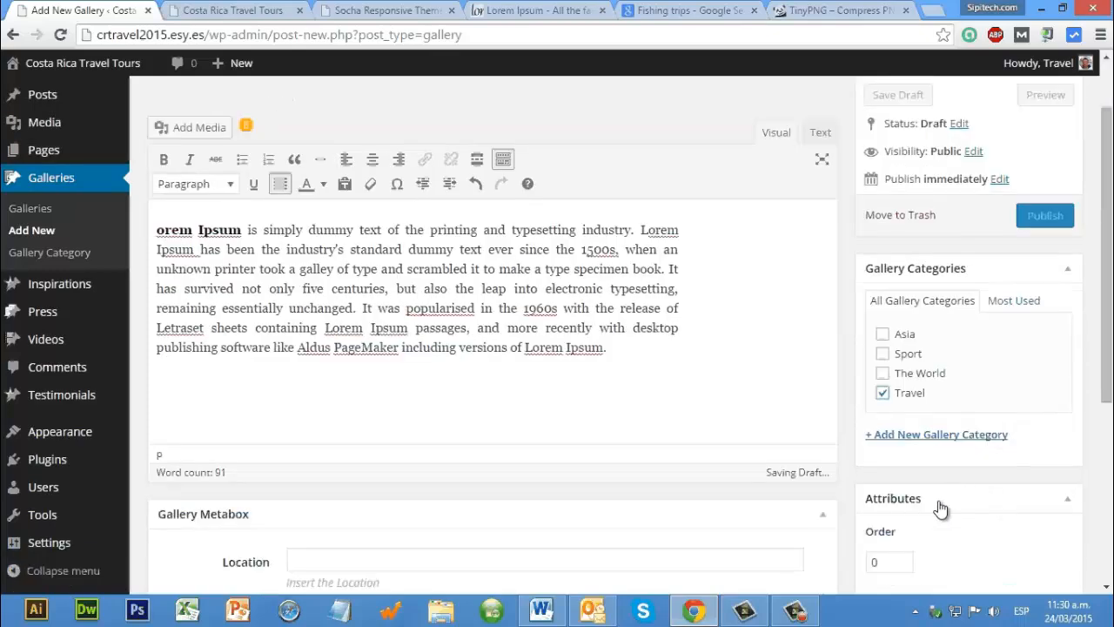
{"action": "scroll", "coordinate": [225, 299], "scroll_direction": "down", "scroll_amount": 2}
{"action": "left_click", "coordinate": [912, 497]}
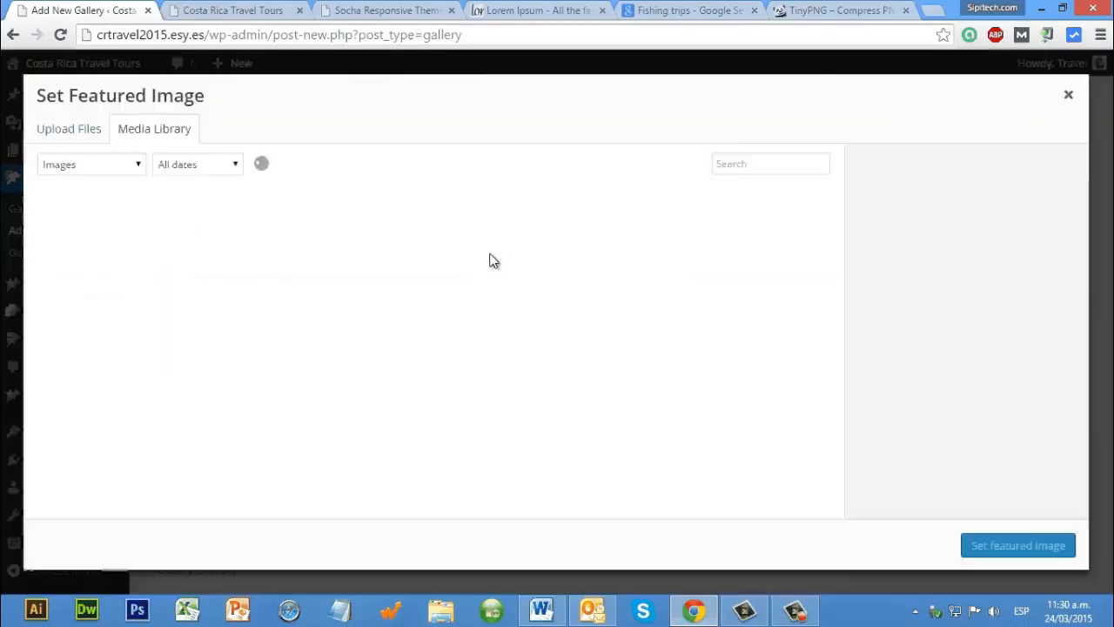
{"action": "left_click", "coordinate": [533, 355]}
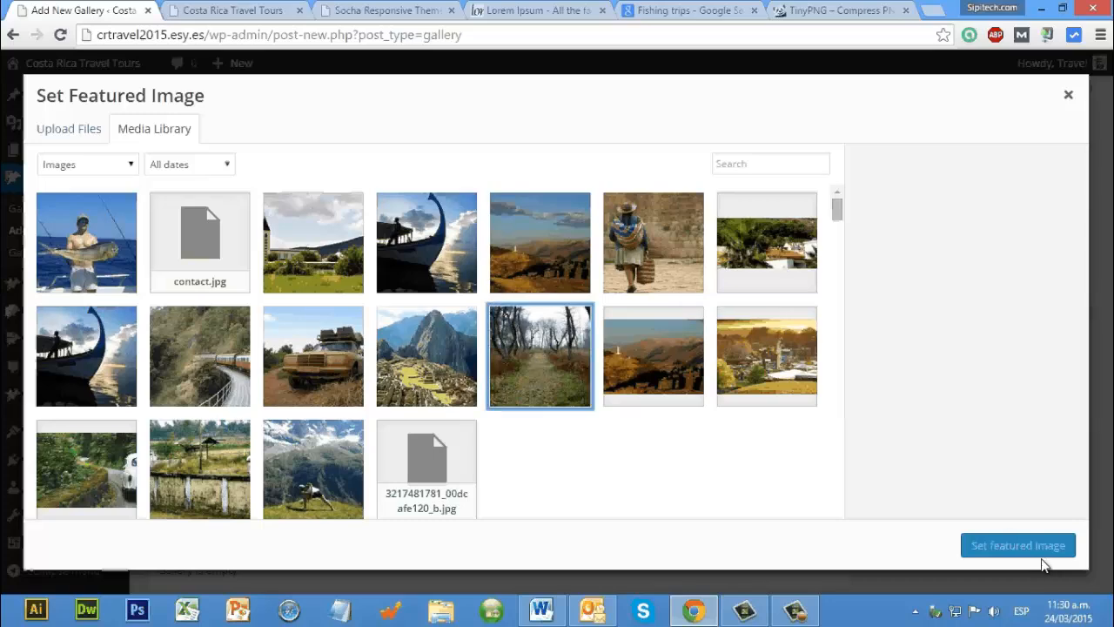
{"action": "left_click", "coordinate": [1016, 547]}
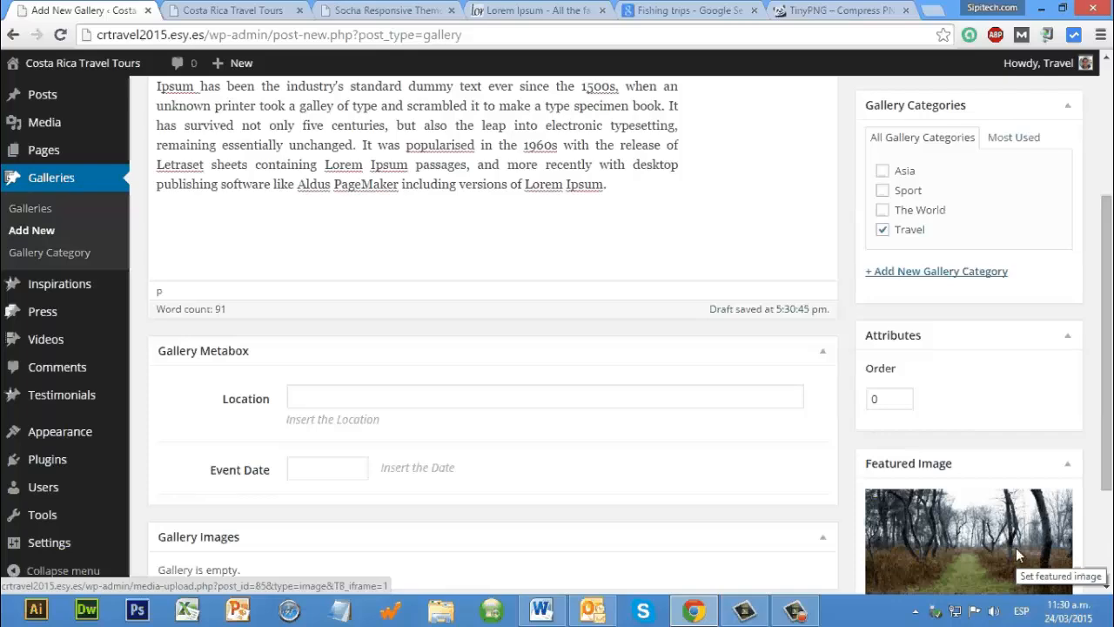
{"action": "scroll", "coordinate": [1038, 305], "scroll_direction": "up", "scroll_amount": 3}
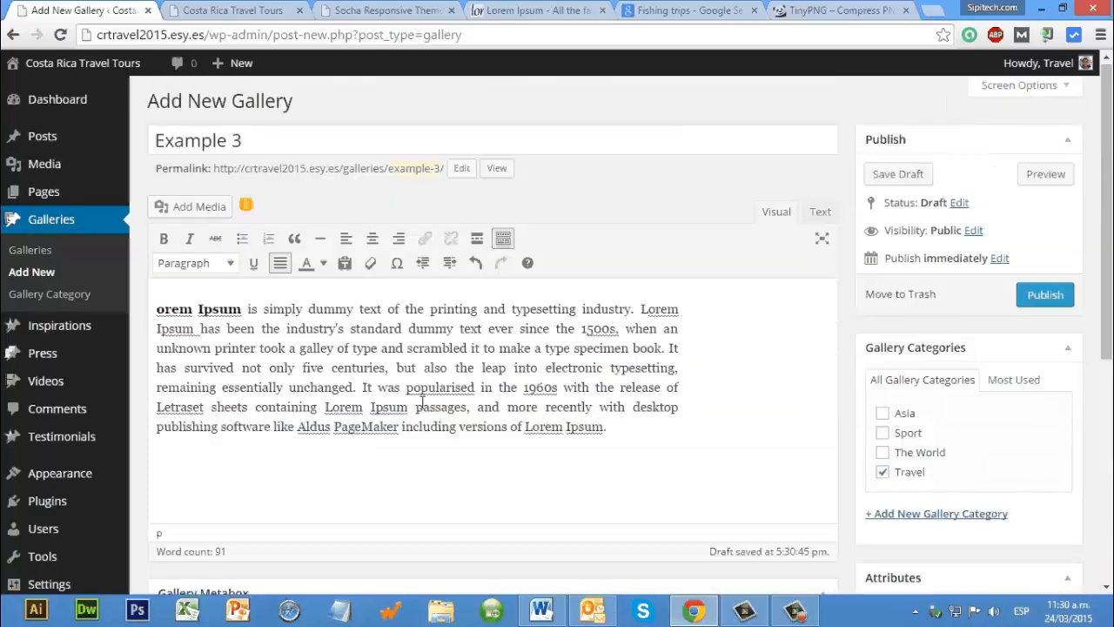
{"action": "left_click", "coordinate": [1046, 295]}
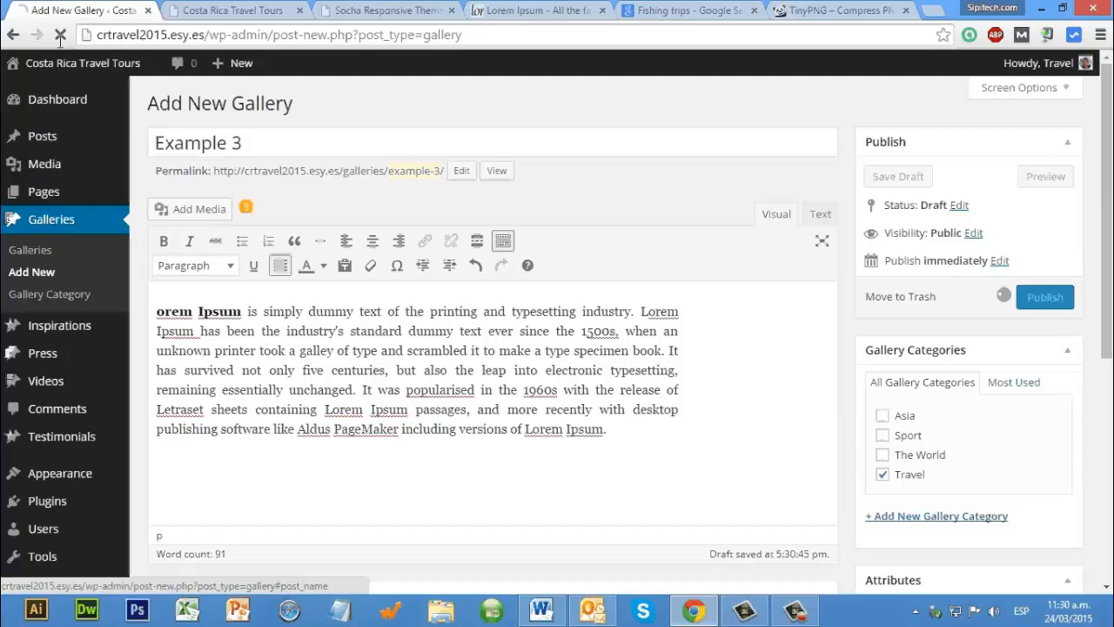
Step: Reload the site's home page and check the new galleries under Recent Galleries
{"action": "key", "text": "ctrl+Tab"}
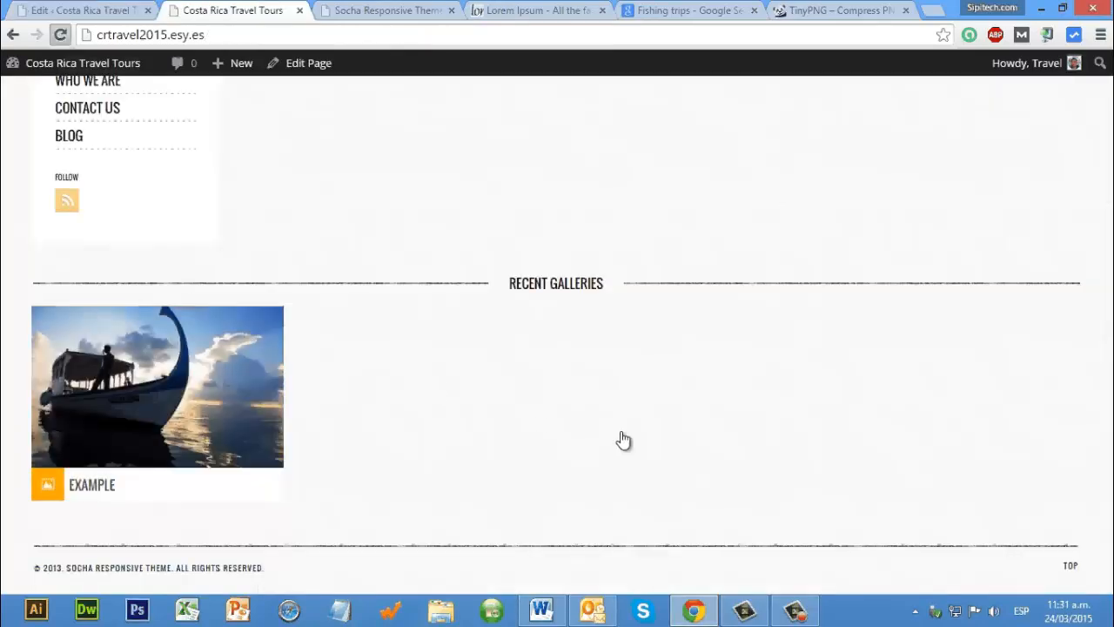
{"action": "key", "text": "F5"}
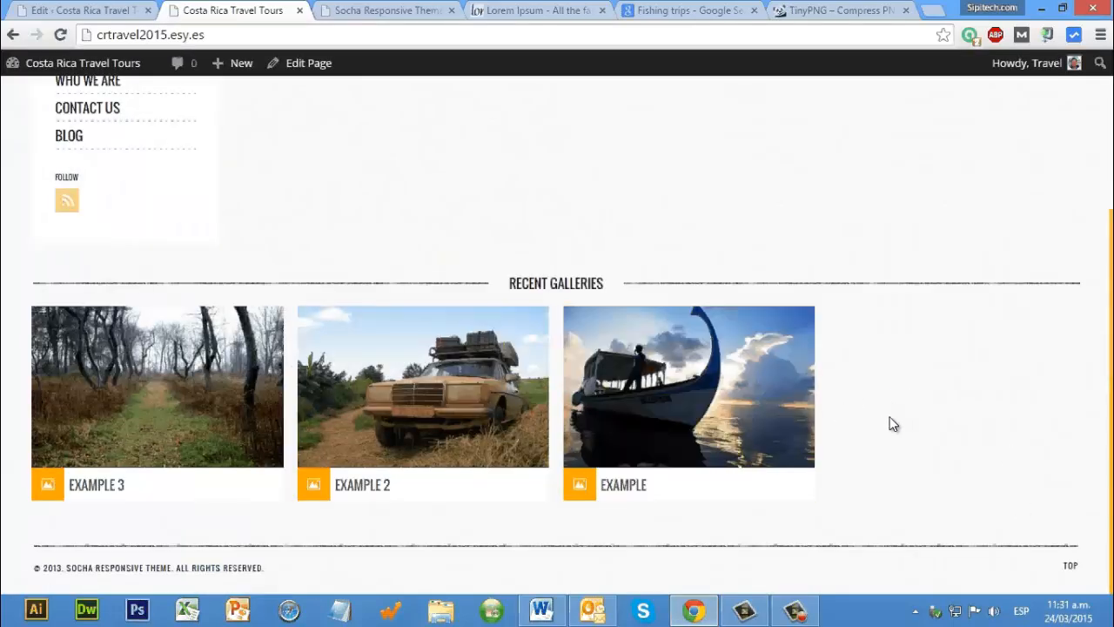
{"action": "scroll", "coordinate": [893, 424], "scroll_direction": "up", "scroll_amount": 1}
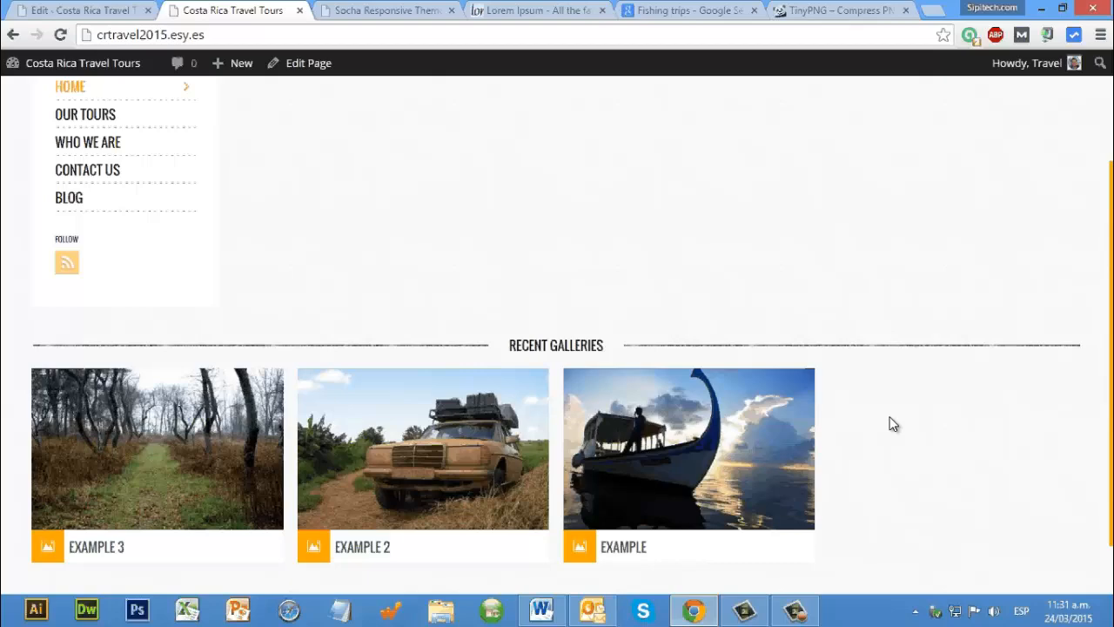
{"action": "scroll", "coordinate": [234, 147], "scroll_direction": "down", "scroll_amount": 1}
Step: Publish a new gallery titled Example 4 in the Travel category, with the Lorem Ipsum paragraph and the mountain ruins photo as featured image
{"action": "key", "text": "ctrl+Page_Up"}
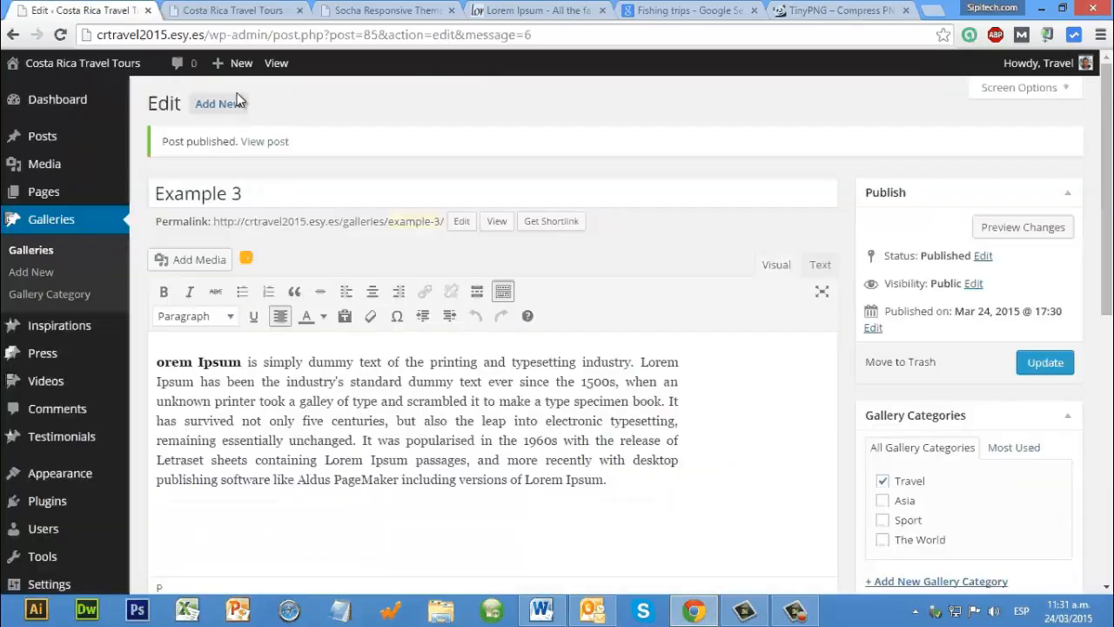
{"action": "left_click", "coordinate": [235, 103]}
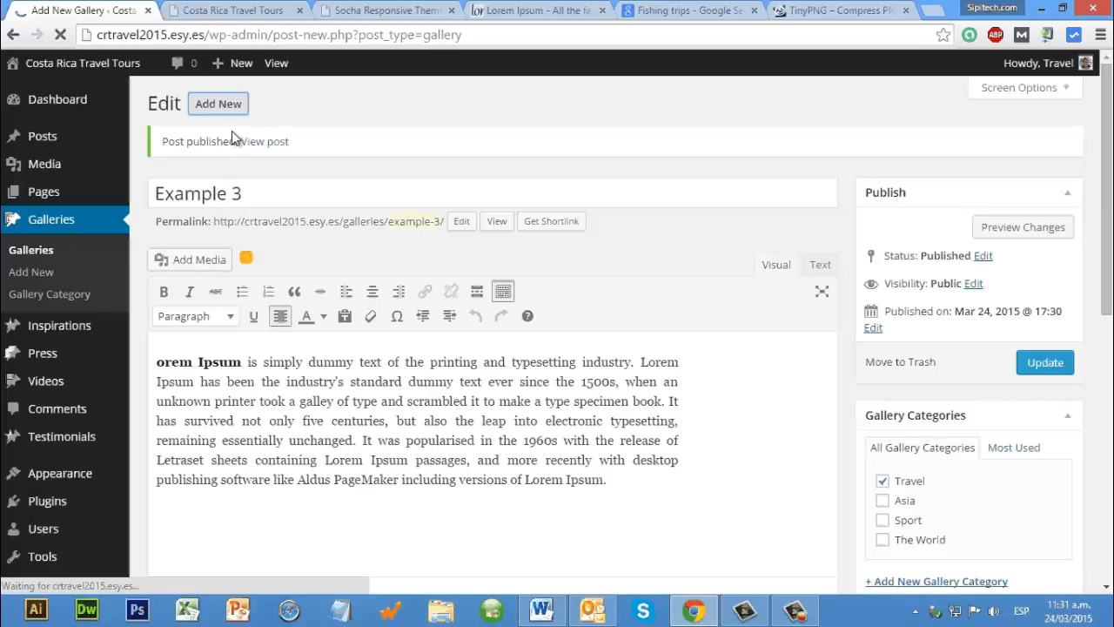
{"action": "scroll", "coordinate": [228, 154], "scroll_direction": "down", "scroll_amount": 3}
{"action": "type", "text": "Ex"}
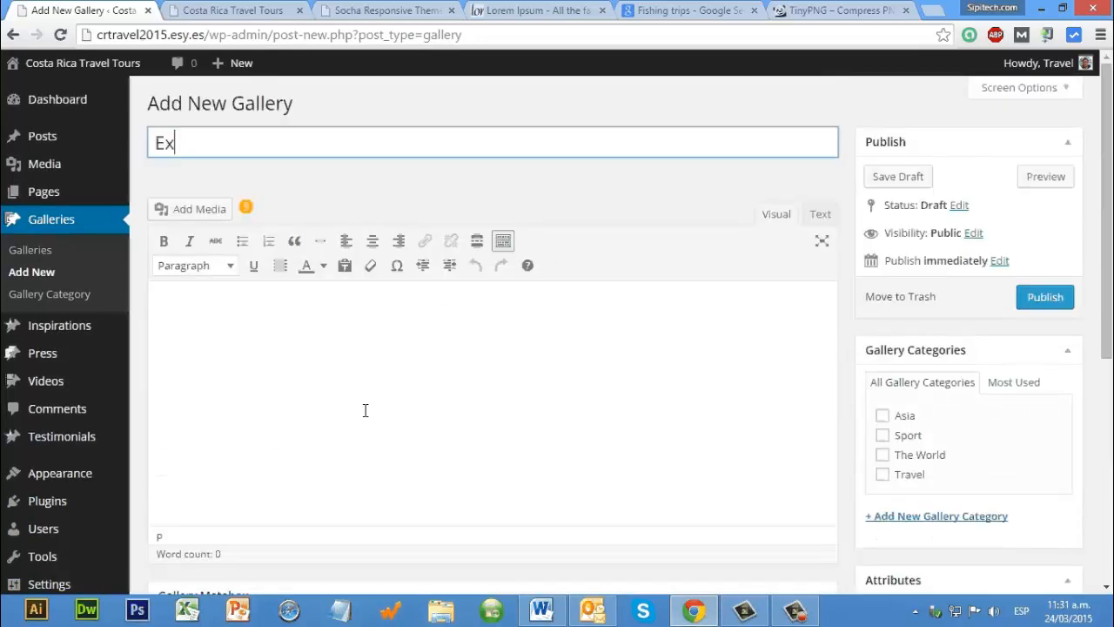
{"action": "type", "text": "ample 4"}
{"action": "left_click", "coordinate": [886, 318]}
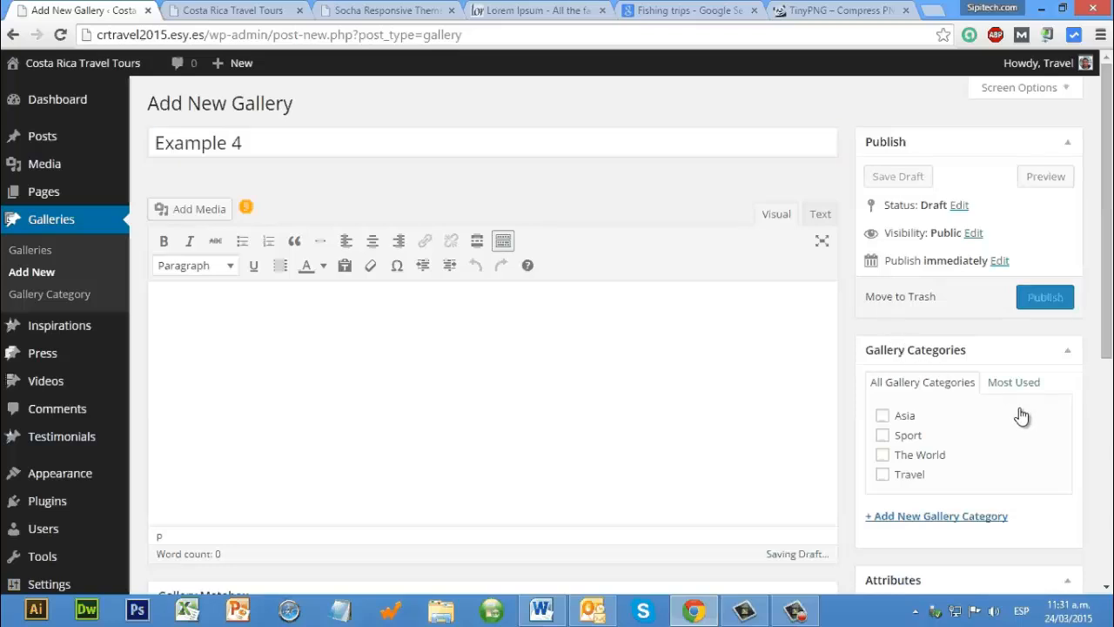
{"action": "type", "text": "orem Ipsum is simply dummy text of the printing and typesetting industry. Lorem Ipsum has been the industry's standard dummy text ever since the 1500s, when an unknown printer took a galley of type and scrambled it to make a type specimen book. It has survived not only five centuries, but also the leap into electronic typesetting, remaining essentially unchanged. It was popularised in the 1960s with the release of Letraset sheets containing Lorem Ipsum passages, and more recently with desktop publishing software like Aldus PageMaker including versions of Lorem Ipsum."}
{"action": "scroll", "coordinate": [1086, 448], "scroll_direction": "down", "scroll_amount": 2}
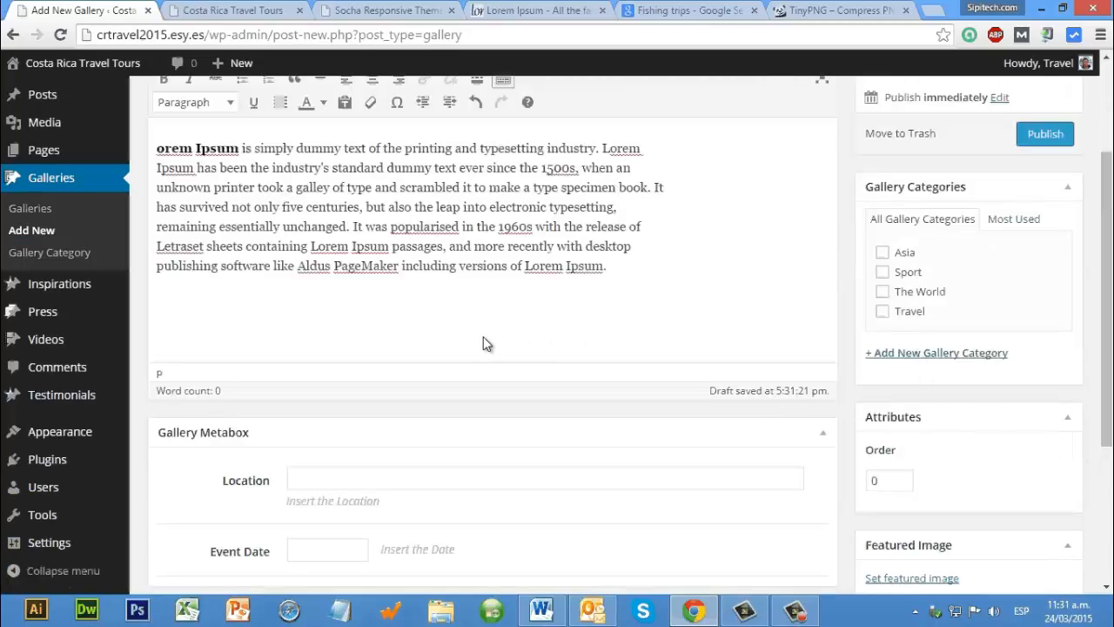
{"action": "left_click", "coordinate": [911, 578]}
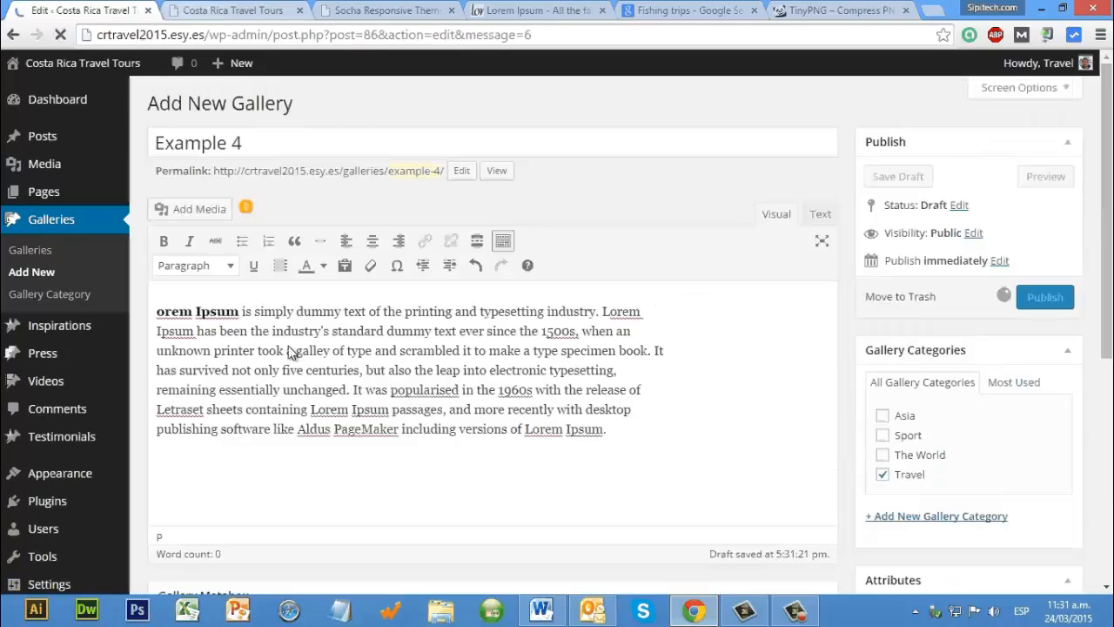
Step: Check Example 4 under Recent Galleries on the reloaded home page and view the Example 3 gallery's page
{"action": "key", "text": "ctrl+Tab"}
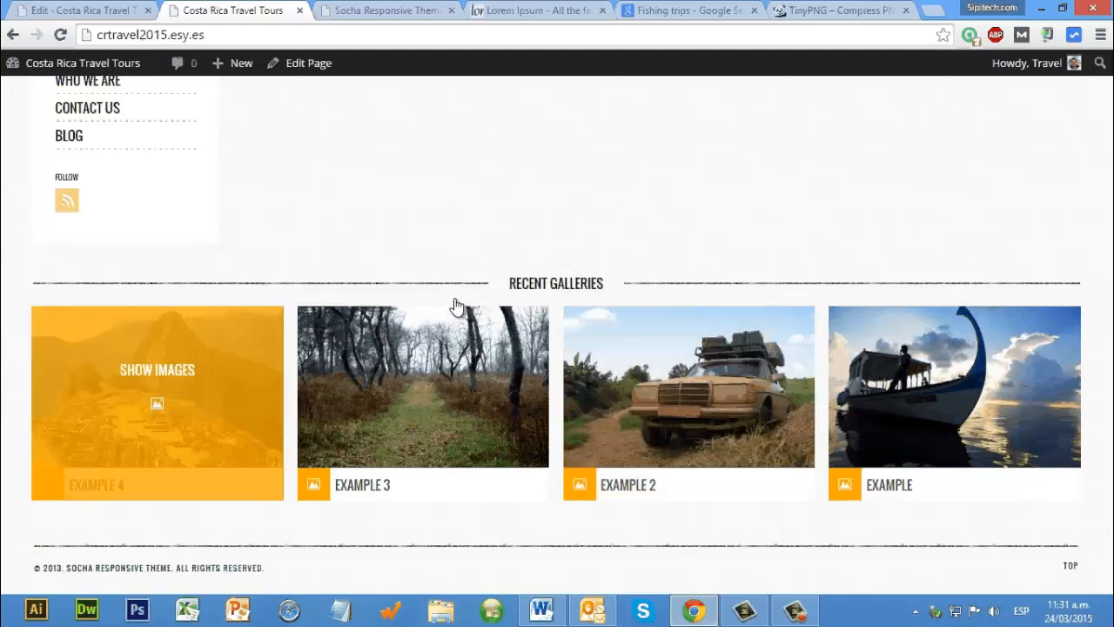
{"action": "left_click", "coordinate": [426, 407]}
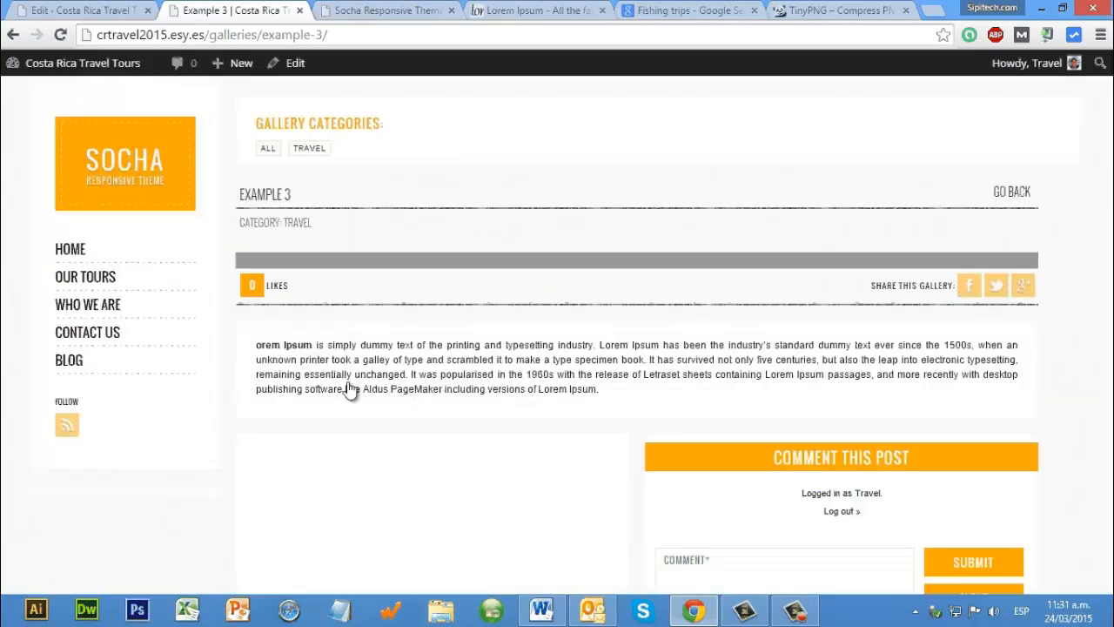
{"action": "key", "text": "ctrl+shift+Tab"}
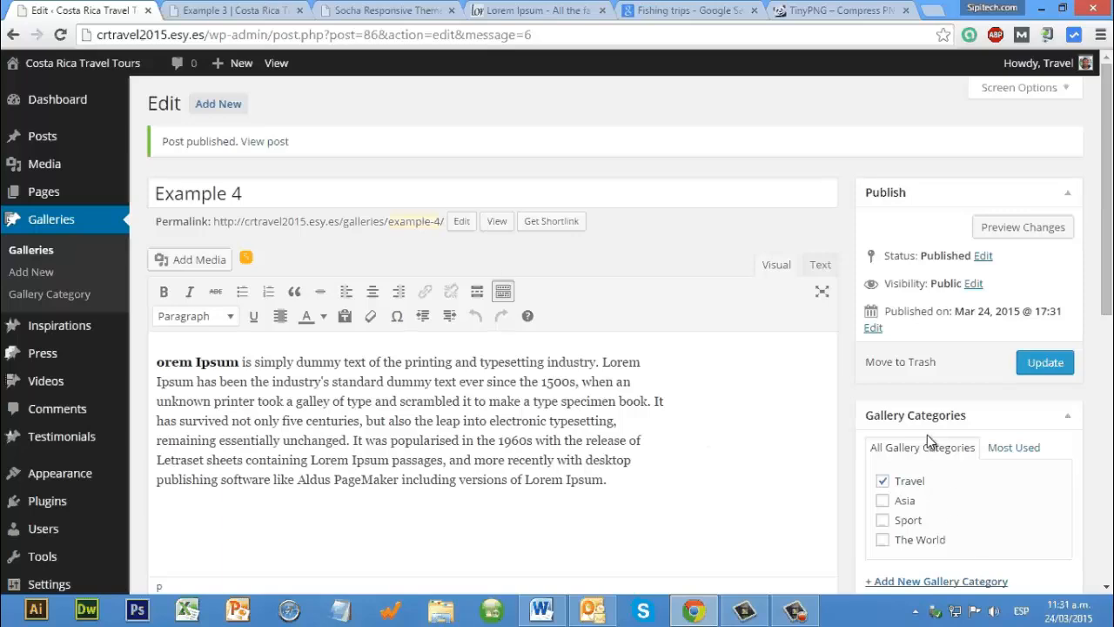
Step: Return to the site's home page and compare it with the Socha demo home page
{"action": "left_click", "coordinate": [200, 10]}
{"action": "key", "text": "F5"}
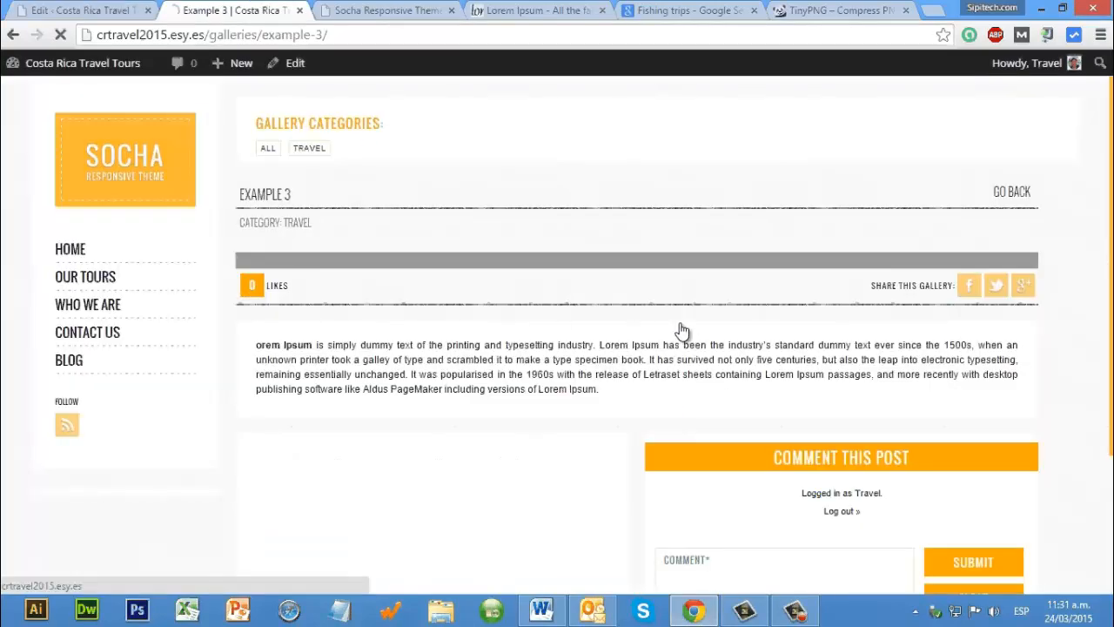
{"action": "left_click", "coordinate": [385, 12]}
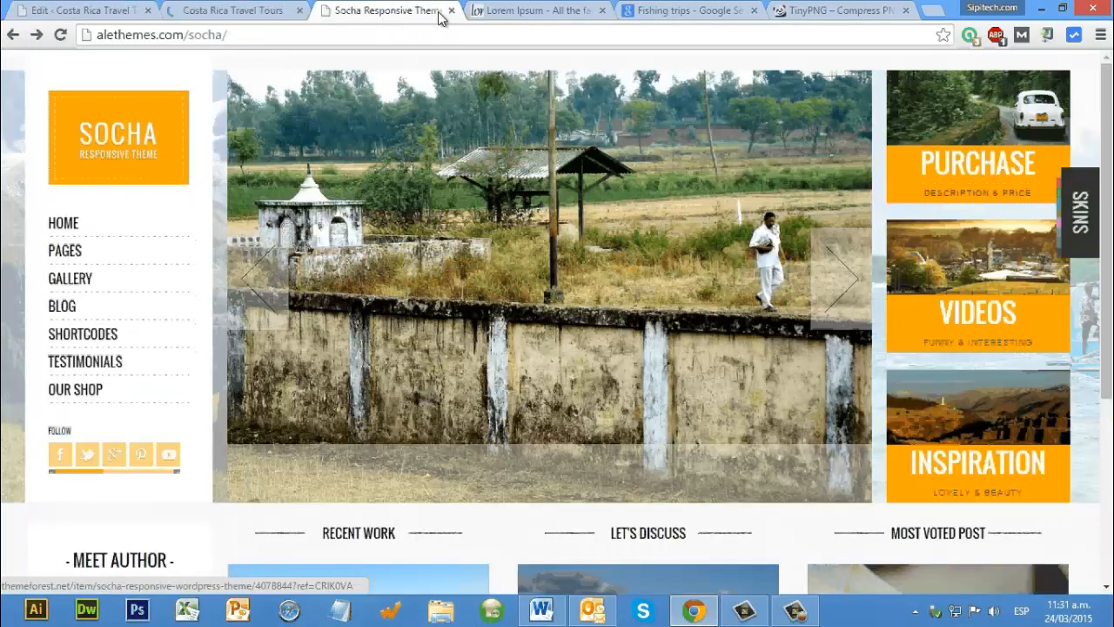
{"action": "left_click", "coordinate": [232, 11]}
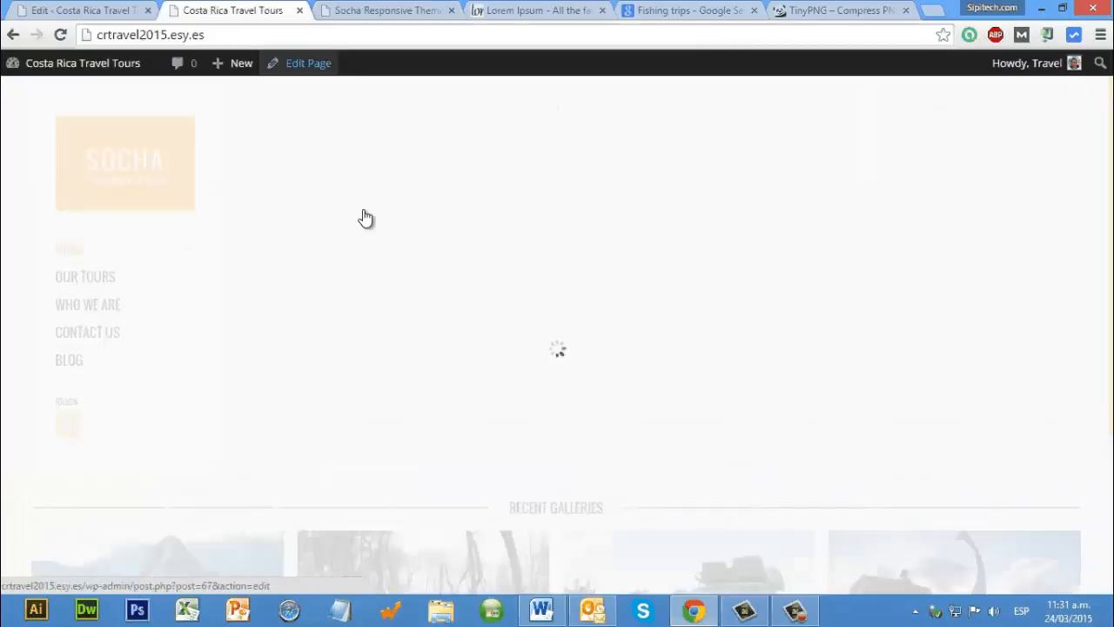
Step: Go back to the Example 4 edit page and look over the Inspirations options in the admin area
{"action": "key", "text": "ctrl+shift+Tab"}
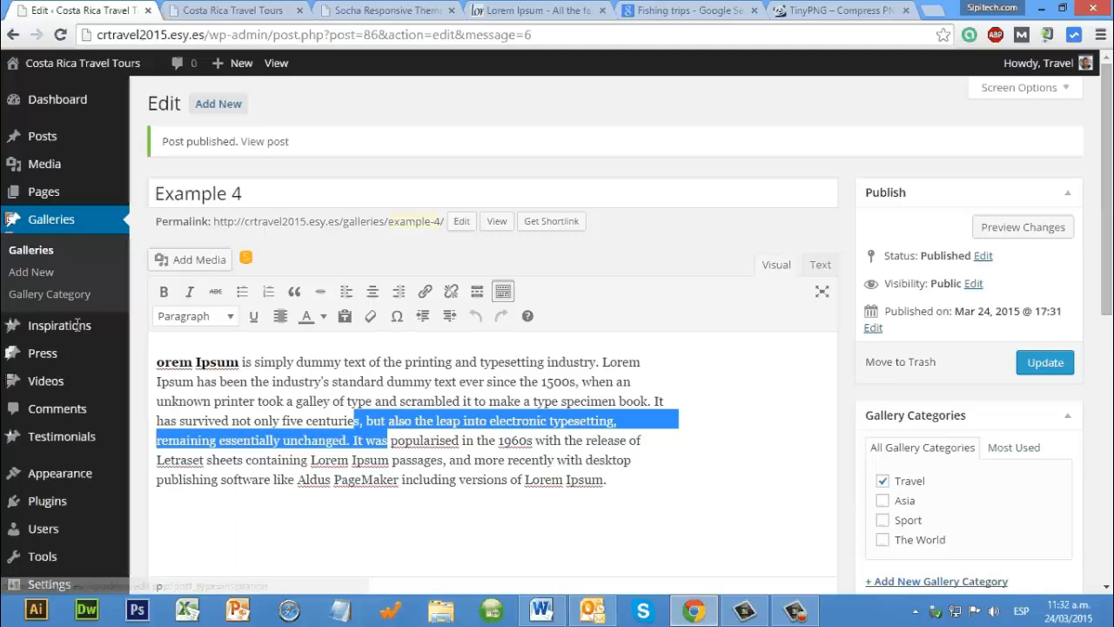
{"action": "mouse_move", "coordinate": [80, 325]}
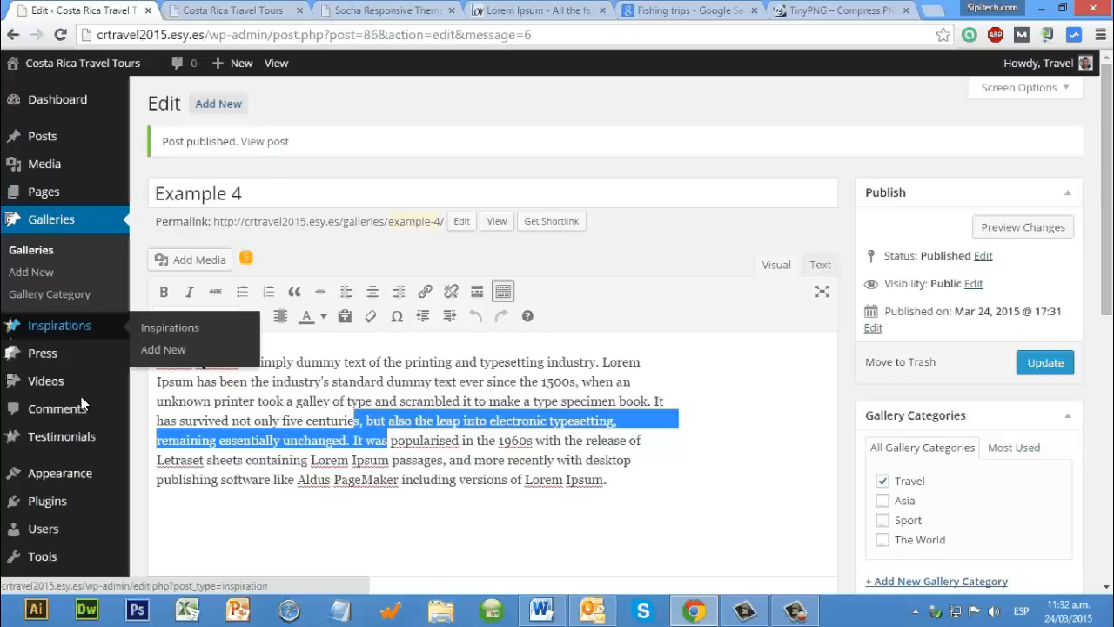
{"action": "scroll", "coordinate": [76, 378], "scroll_direction": "down", "scroll_amount": 1}
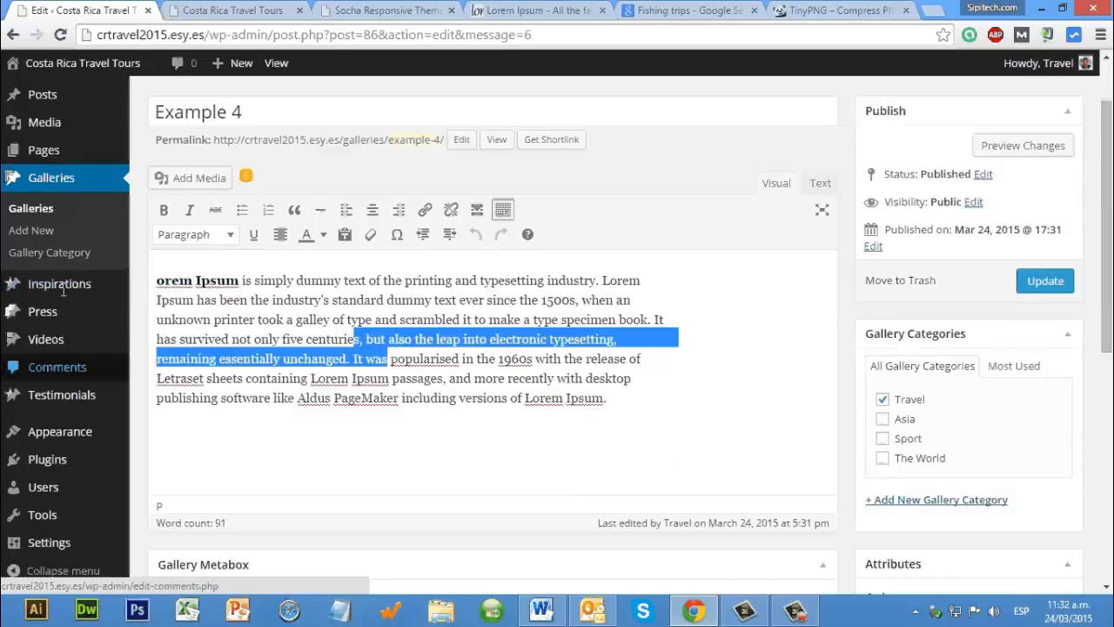
Step: Publish a new inspiration titled Example, with the Lorem Ipsum paragraph and the photo of a person stretching before snowy mountains as featured image
{"action": "left_click", "coordinate": [193, 288]}
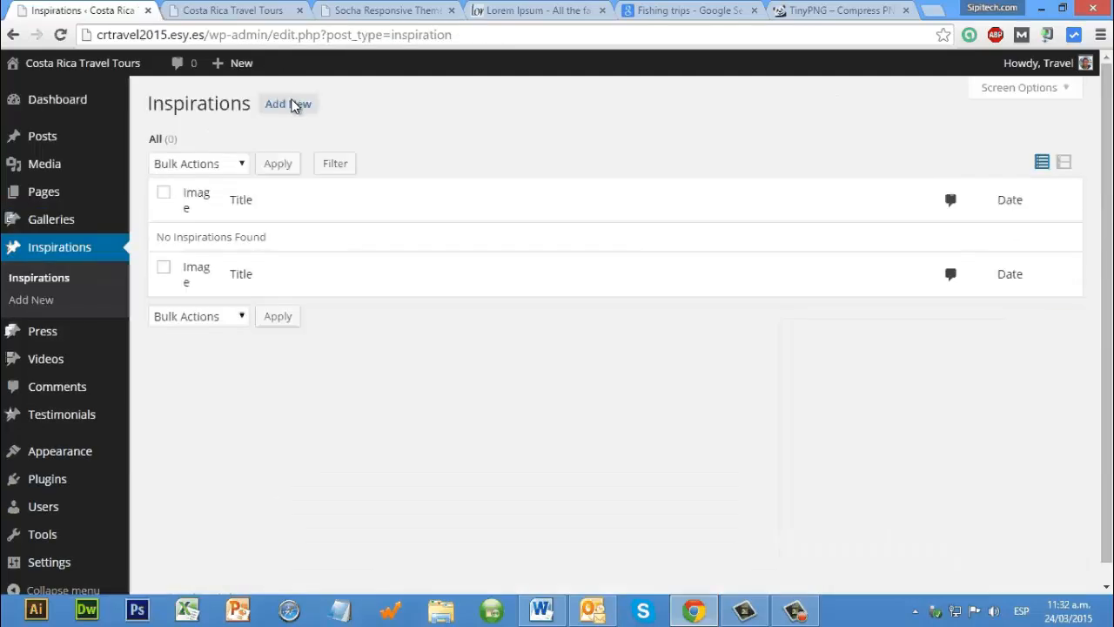
{"action": "left_click", "coordinate": [293, 104]}
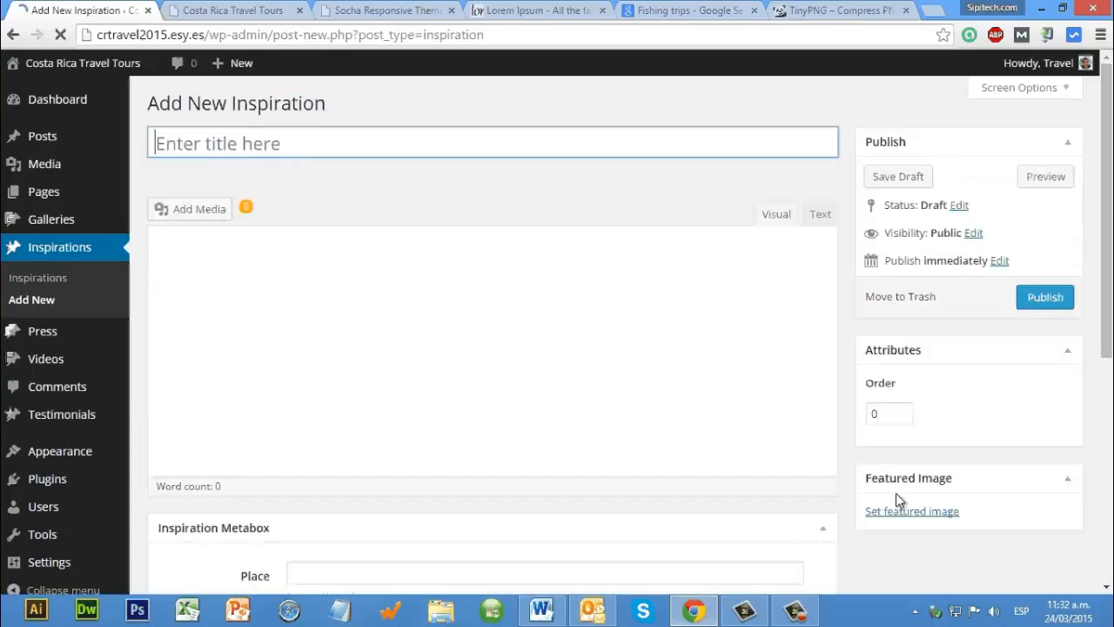
{"action": "type", "text": "Example"}
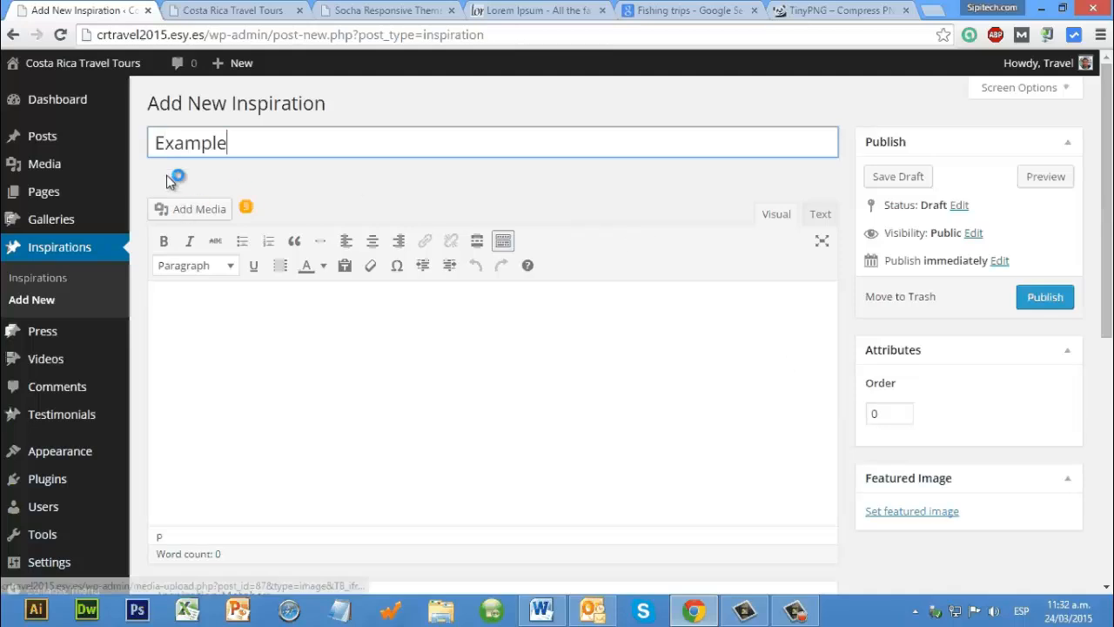
{"action": "left_click", "coordinate": [912, 511]}
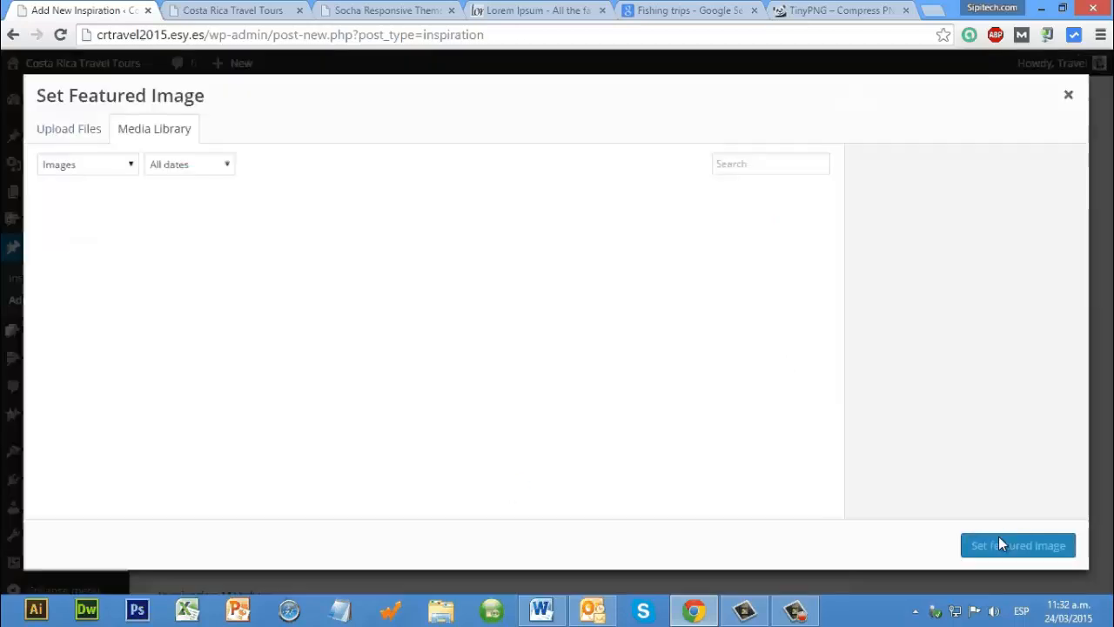
{"action": "left_click", "coordinate": [315, 468]}
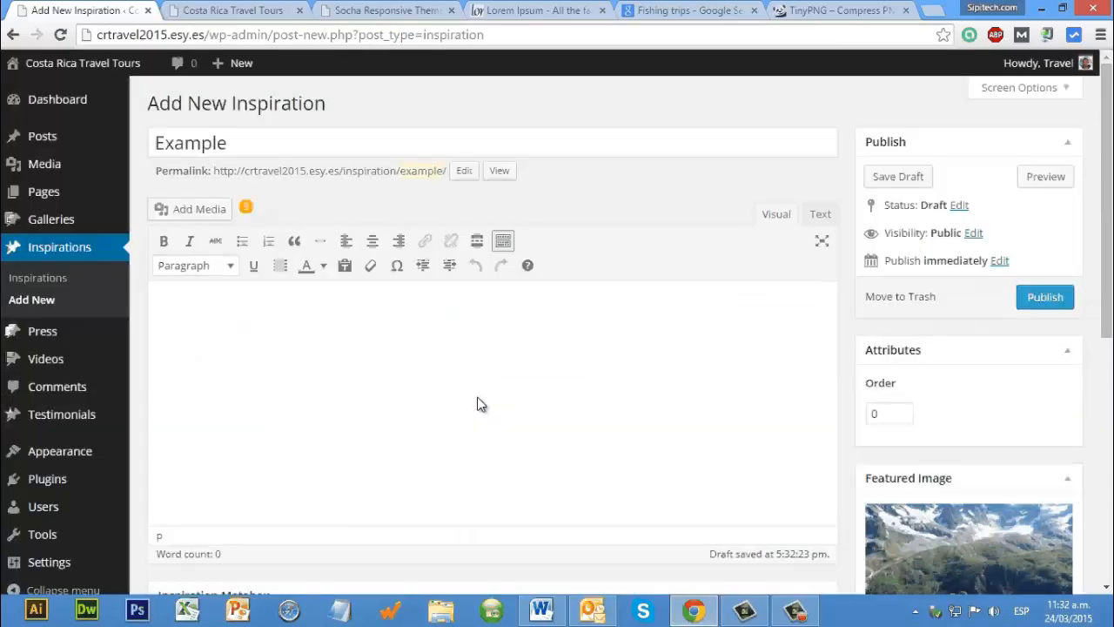
{"action": "type", "text": "orem Ipsum is simply dummy text of the printing and typesetting industry. Lorem Ipsum has been the industry's standard dummy text ever since the 1500s, when an unknown printer took a galley of type and scrambled it to make a type specimen book. It has survived not only five centuries, but also the leap into electronic typesetting, remaining essentially unchanged. It was popularised in the 1960s with the release of Letraset sheets containing Lorem Ipsum passages, and more recently with desktop publishing software like Aldus PageMaker including versions of Lorem Ipsum."}
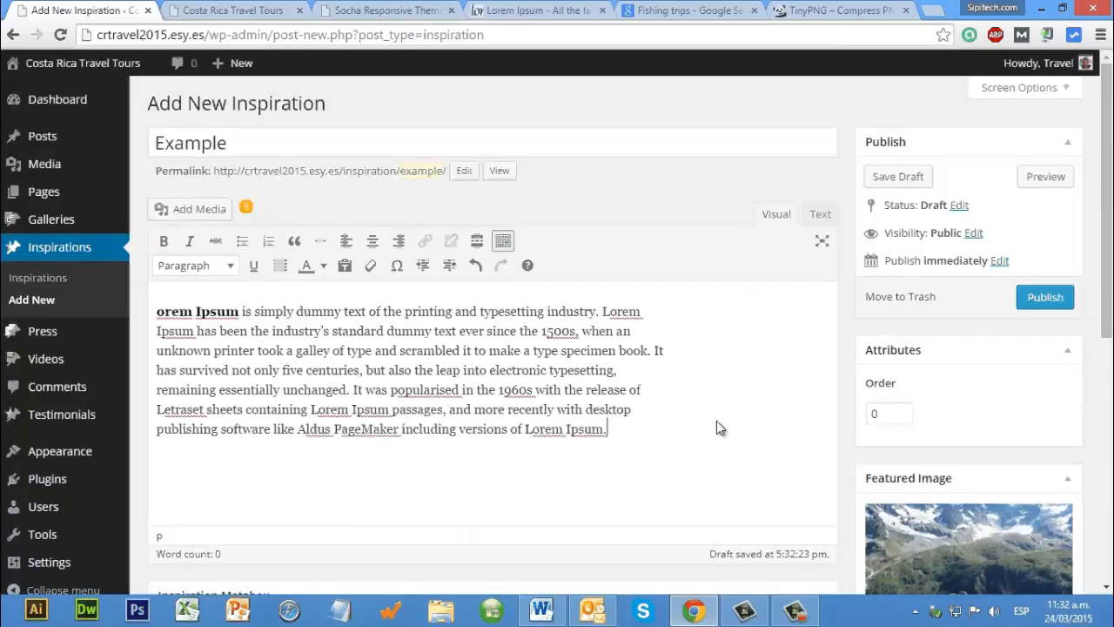
{"action": "scroll", "coordinate": [717, 420], "scroll_direction": "down", "scroll_amount": 5}
{"action": "scroll", "coordinate": [1062, 331], "scroll_direction": "up", "scroll_amount": 4}
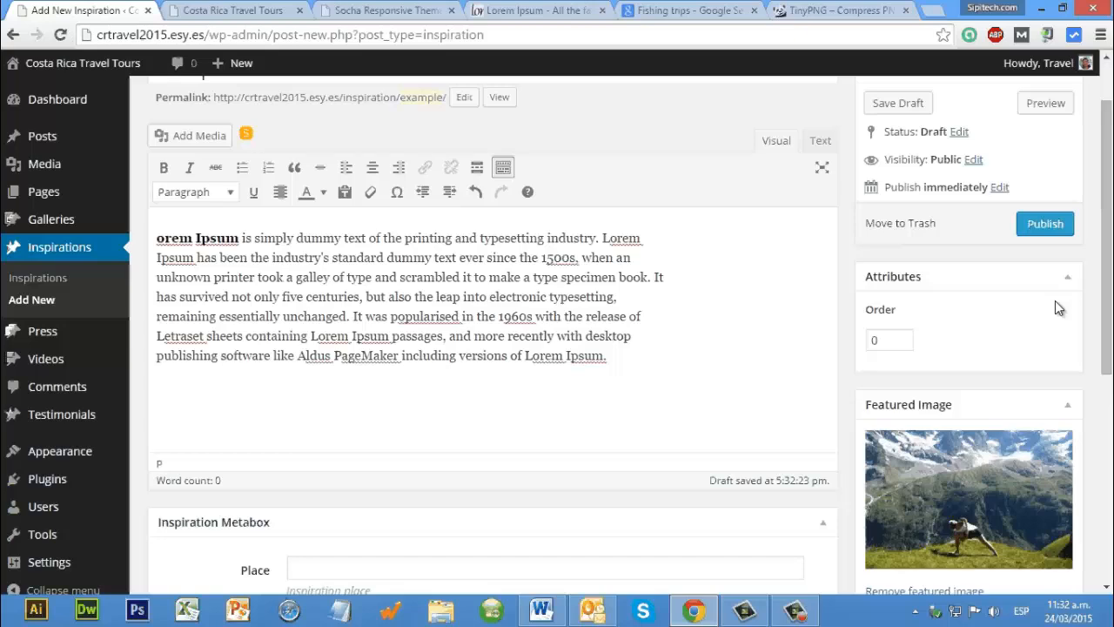
{"action": "scroll", "coordinate": [1057, 307], "scroll_direction": "up", "scroll_amount": 2}
{"action": "left_click", "coordinate": [1058, 304]}
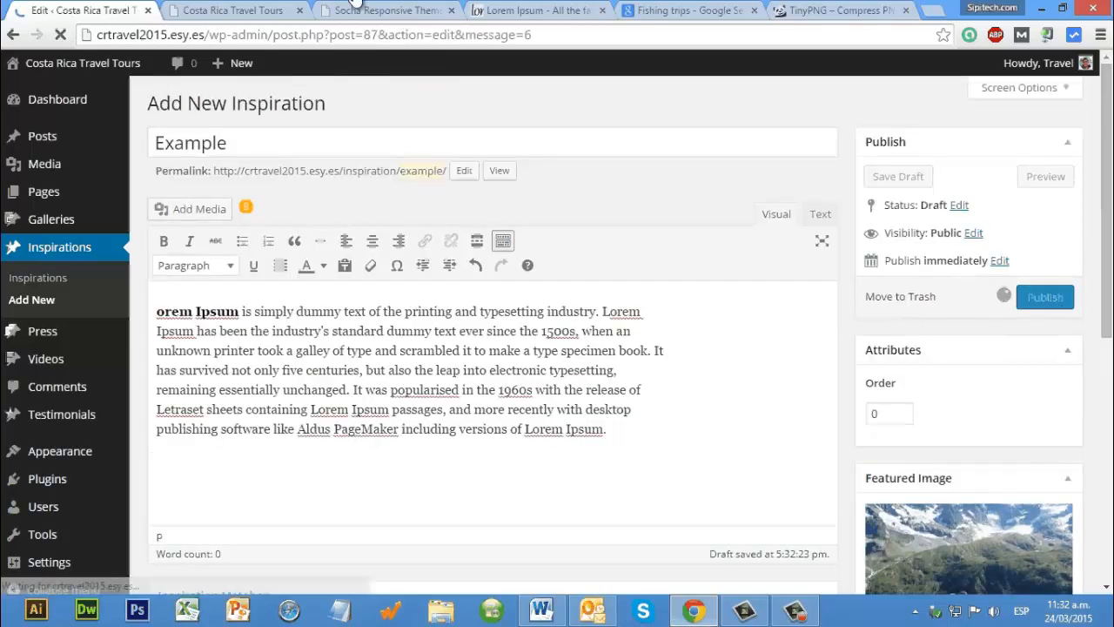
Step: Reload the site's home page and check whether the Example inspiration appears there
{"action": "key", "text": "ctrl+Tab"}
{"action": "key", "text": "F5"}
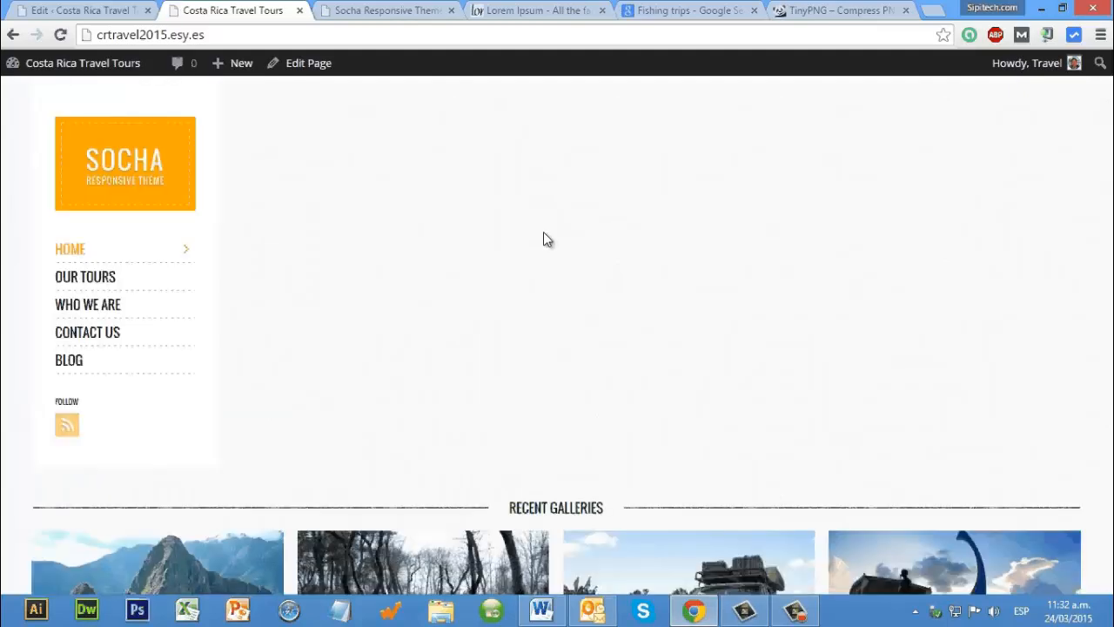
{"action": "scroll", "coordinate": [543, 239], "scroll_direction": "down", "scroll_amount": 3}
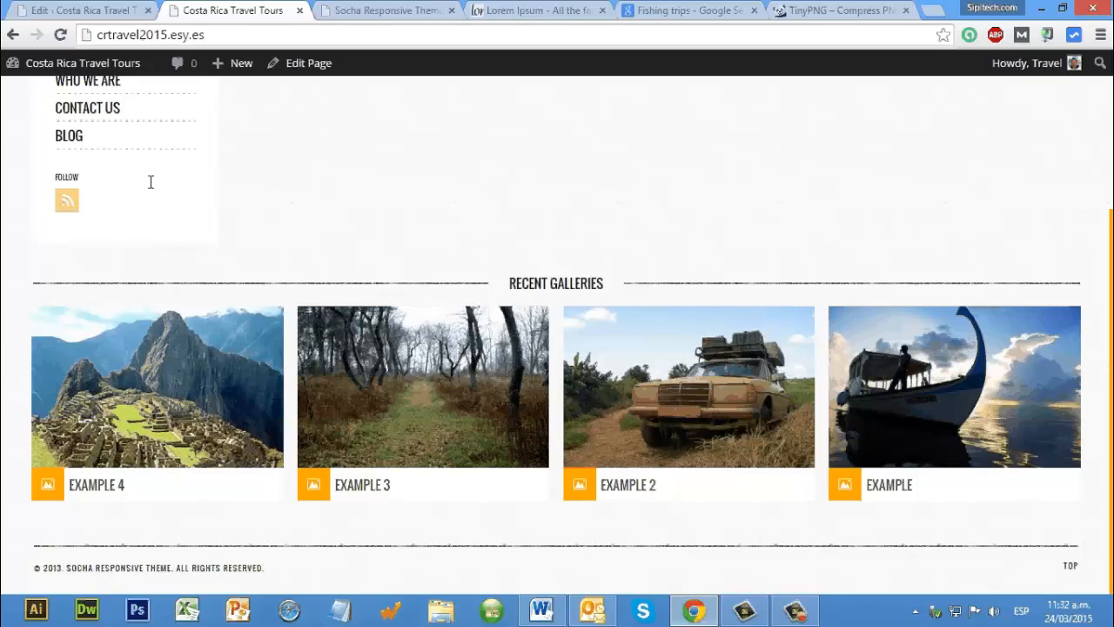
{"action": "key", "text": "F5"}
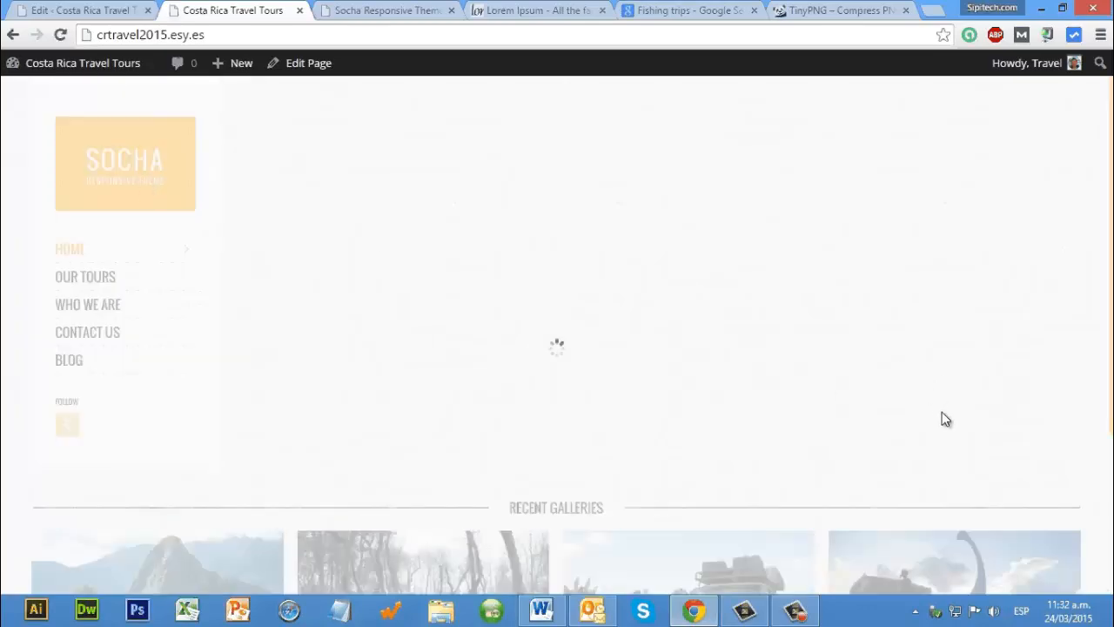
{"action": "scroll", "coordinate": [235, 322], "scroll_direction": "down", "scroll_amount": 1}
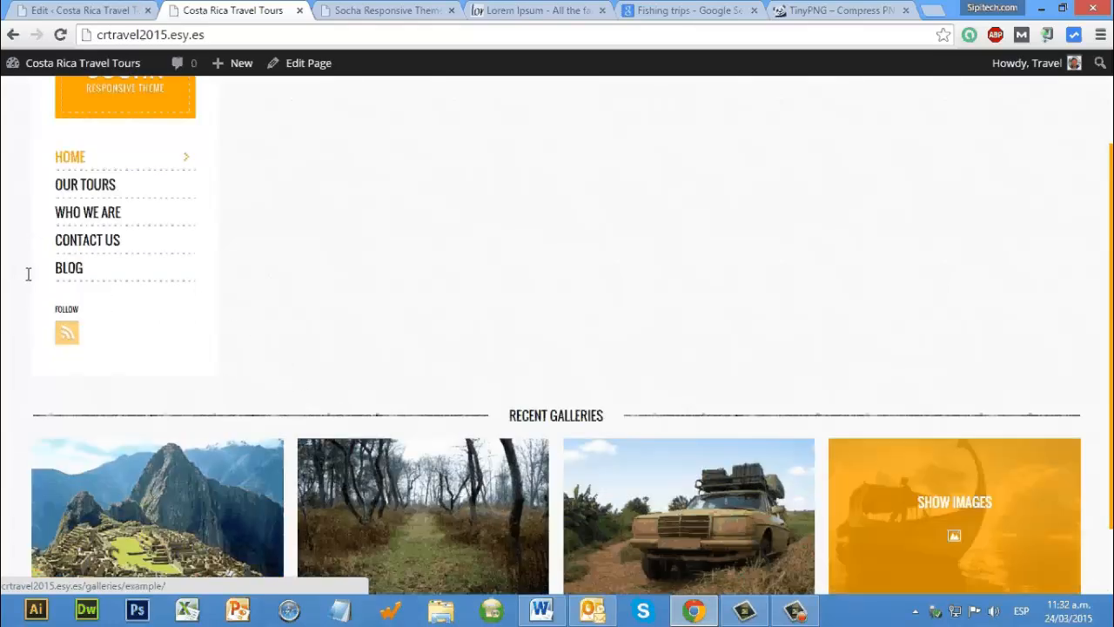
Step: Return to the Example inspiration's edit page and look over its Inspiration Metabox fields
{"action": "key", "text": "ctrl+shift+Tab"}
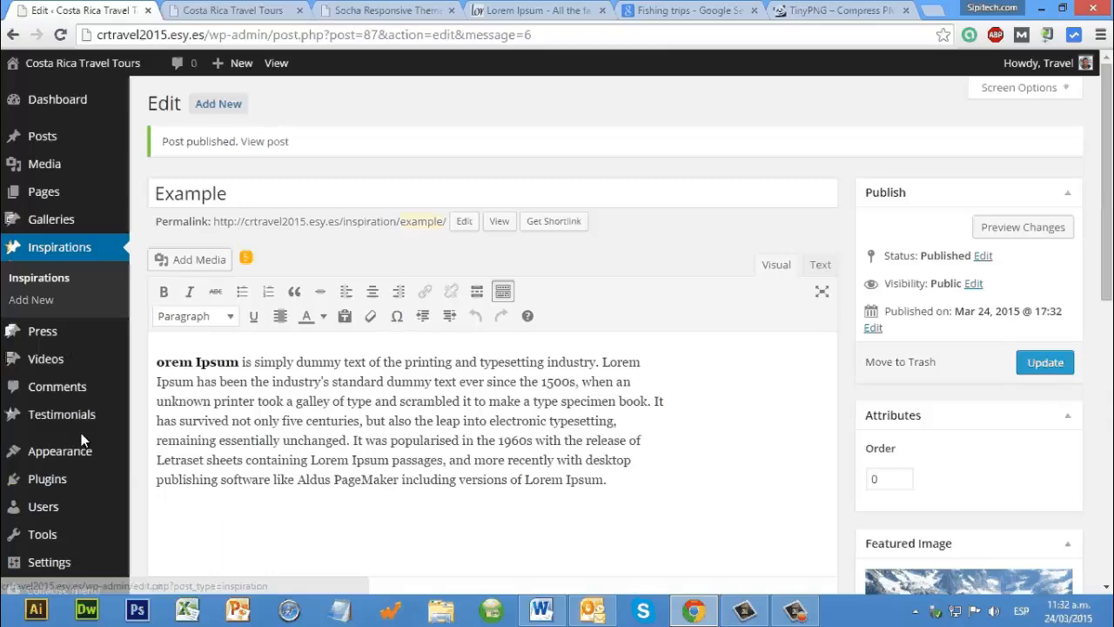
{"action": "scroll", "coordinate": [104, 226], "scroll_direction": "down", "scroll_amount": 4}
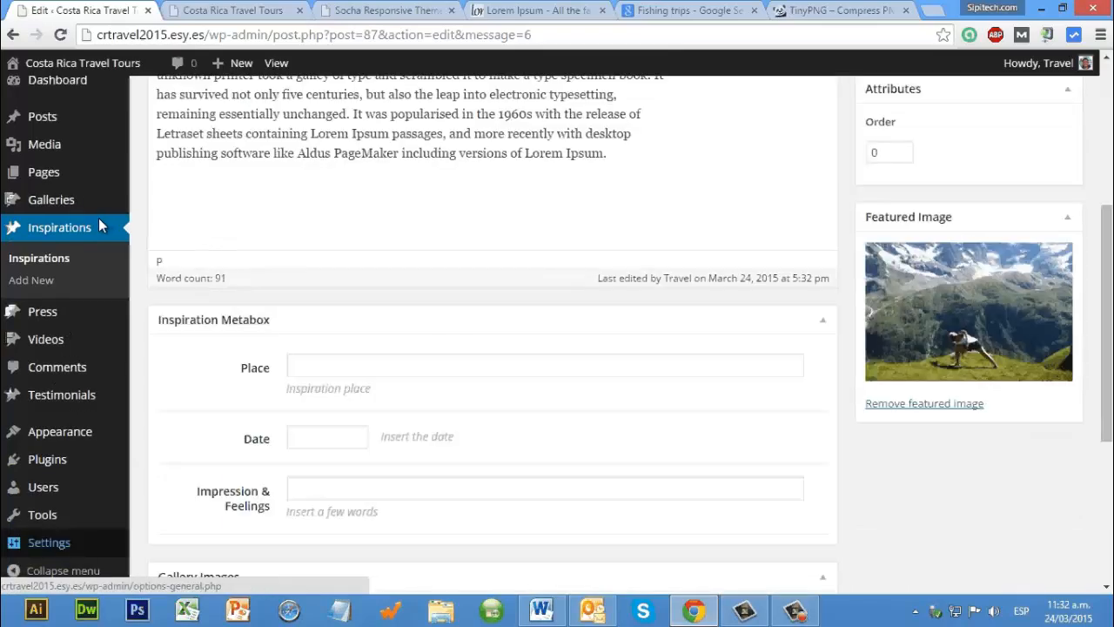
{"action": "scroll", "coordinate": [94, 212], "scroll_direction": "up", "scroll_amount": 4}
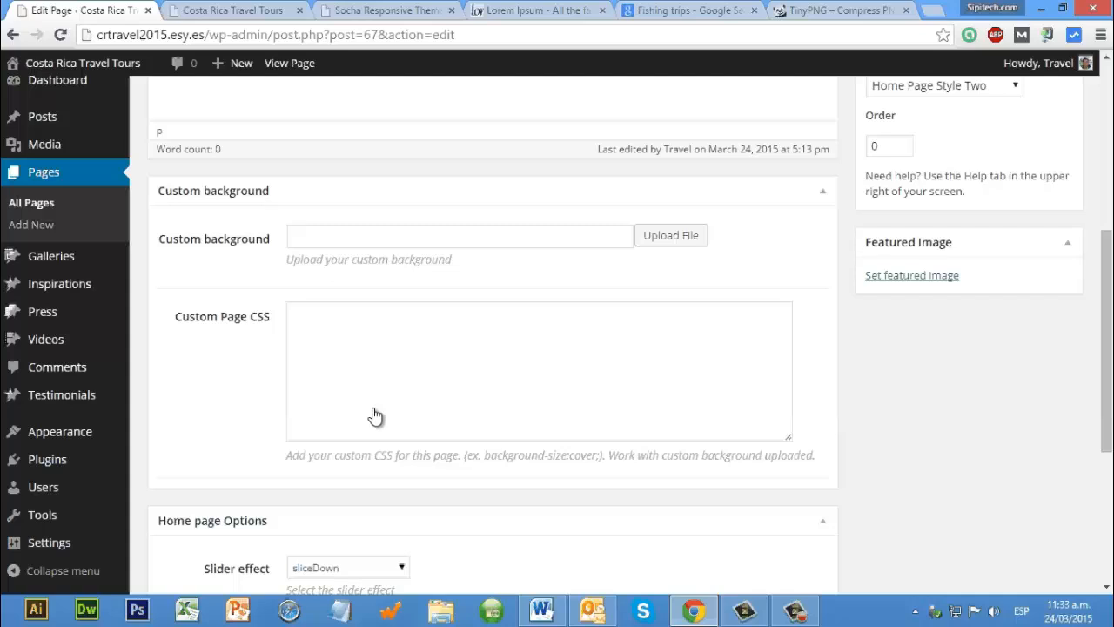
Step: Examine the home page's Home page Options, including the available slider effects and the Show Blog Posts or Gallery choices
{"action": "scroll", "coordinate": [375, 416], "scroll_direction": "down", "scroll_amount": 2}
{"action": "left_click", "coordinate": [376, 405]}
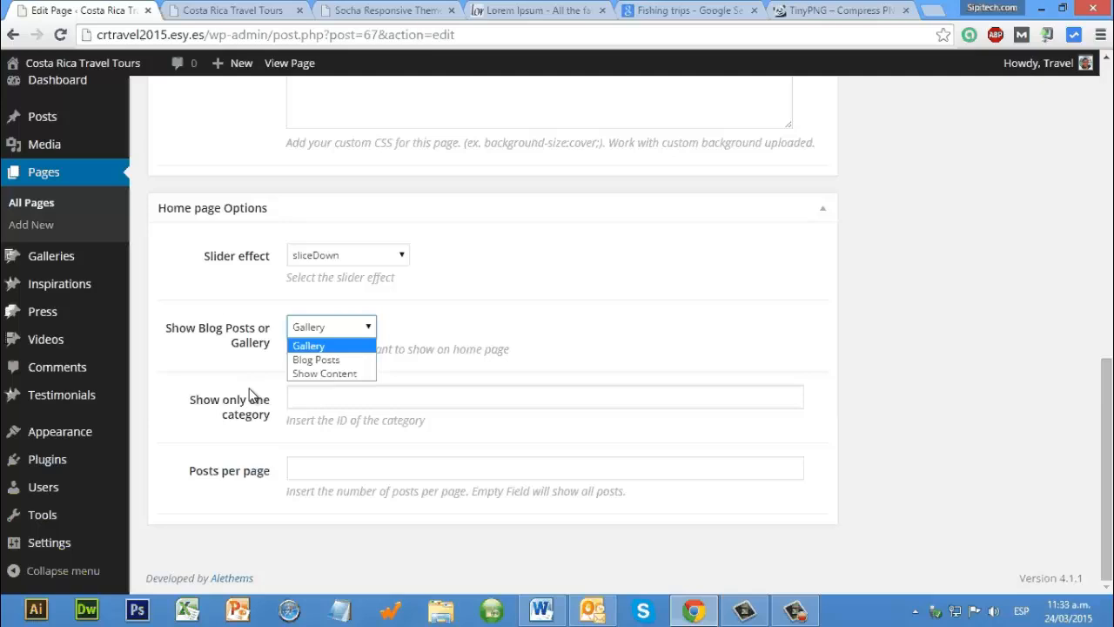
{"action": "scroll", "coordinate": [291, 359], "scroll_direction": "up", "scroll_amount": 4}
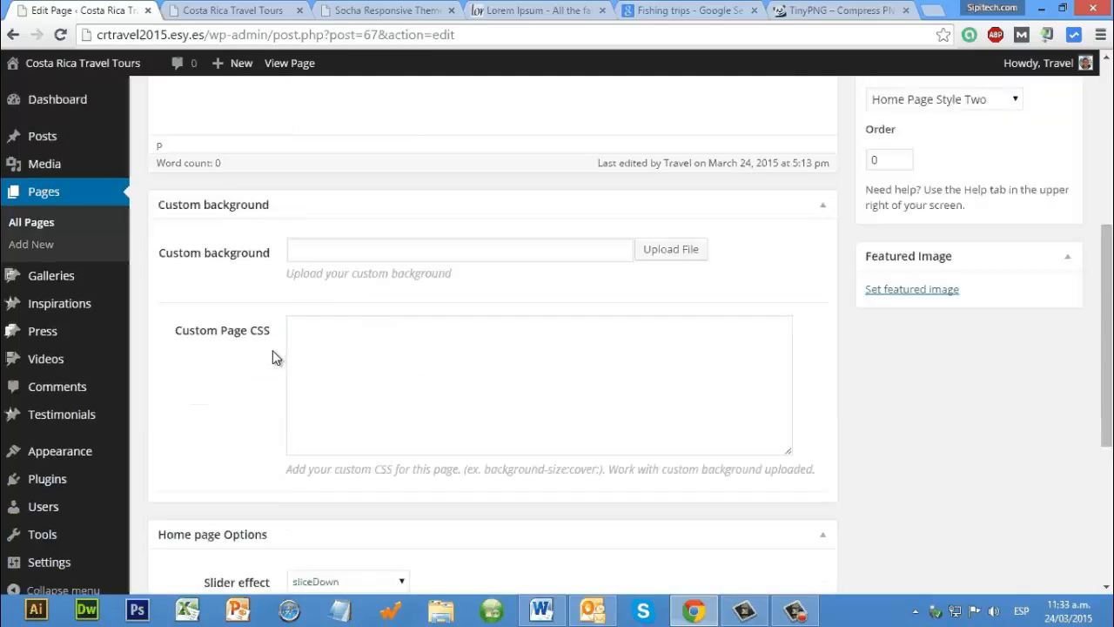
{"action": "scroll", "coordinate": [273, 363], "scroll_direction": "down", "scroll_amount": 4}
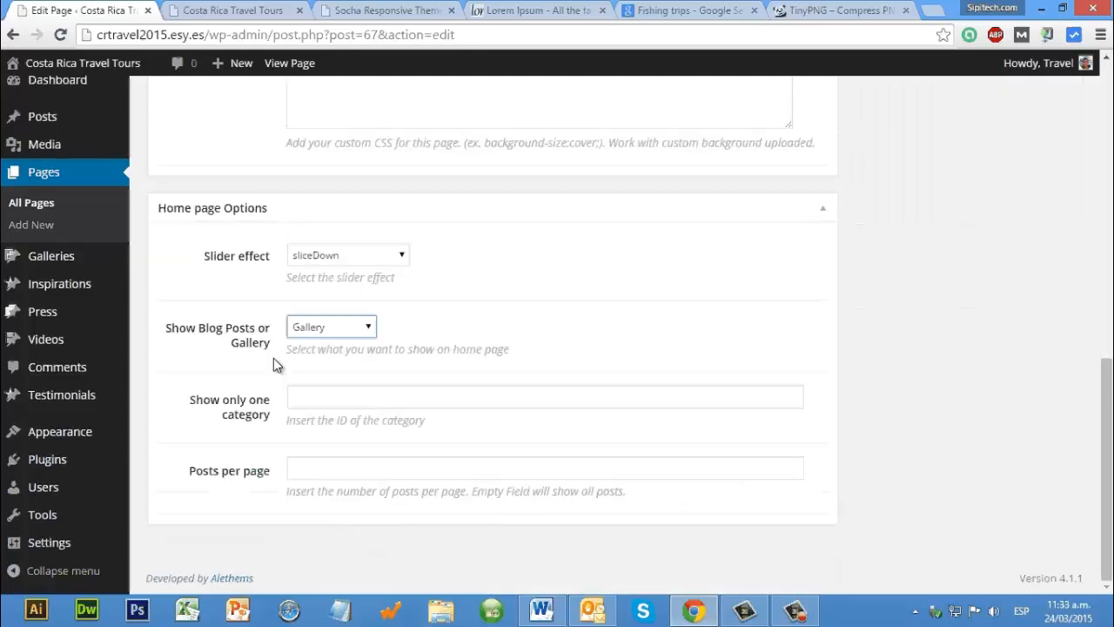
{"action": "scroll", "coordinate": [336, 365], "scroll_direction": "up", "scroll_amount": 1}
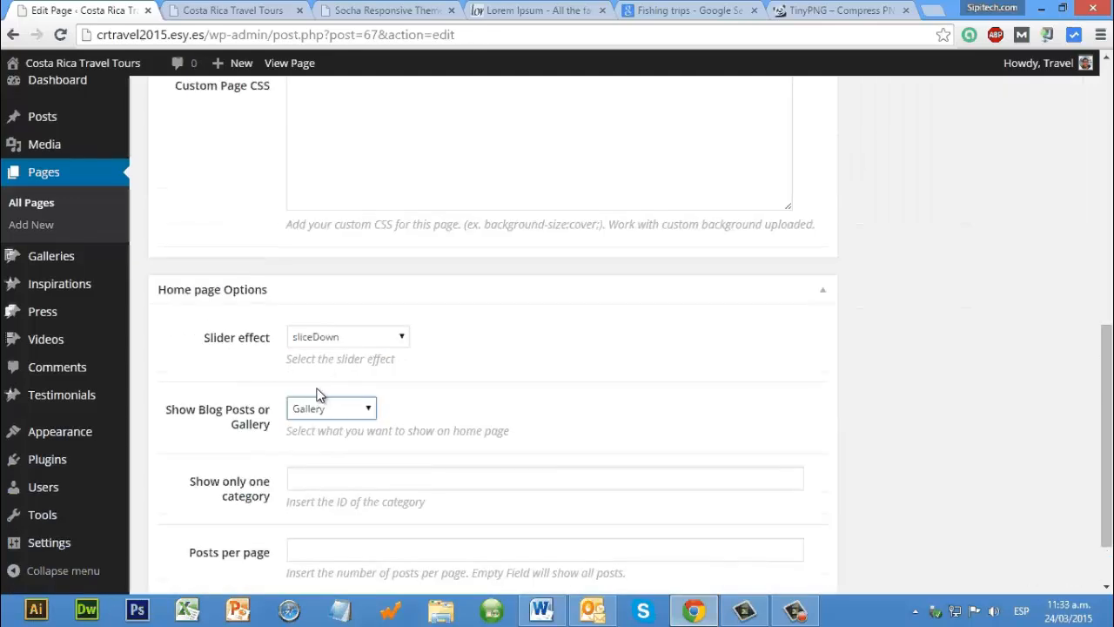
{"action": "left_click", "coordinate": [351, 341]}
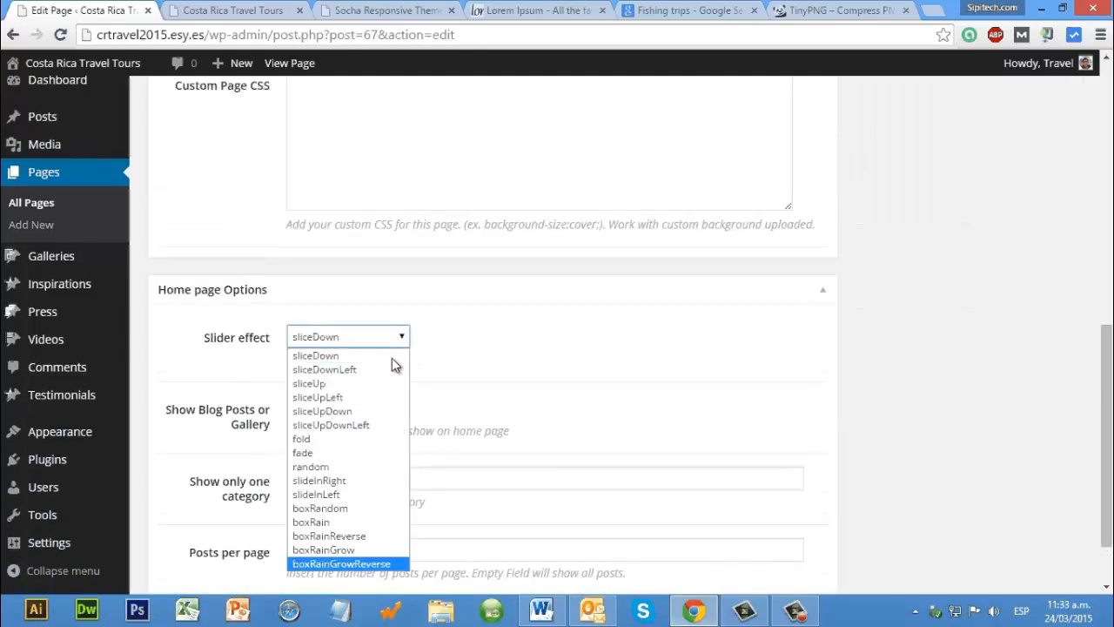
{"action": "left_click", "coordinate": [450, 414]}
{"action": "scroll", "coordinate": [218, 390], "scroll_direction": "down", "scroll_amount": 1}
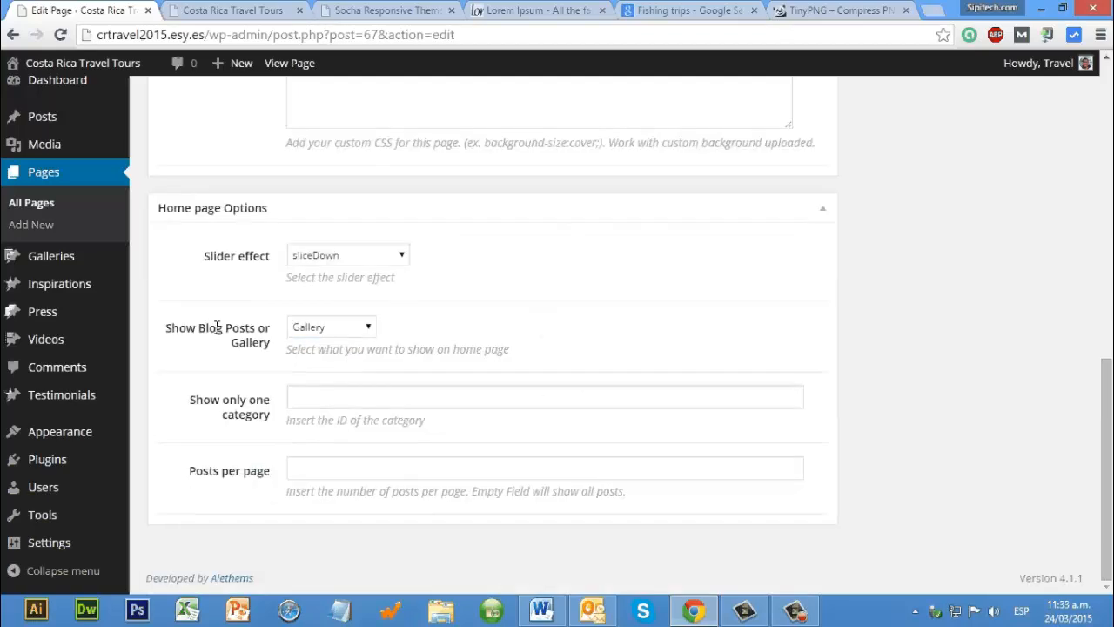
Step: Try Show Content for the Show Blog Posts or Gallery option and set it back to Gallery
{"action": "left_click", "coordinate": [335, 328]}
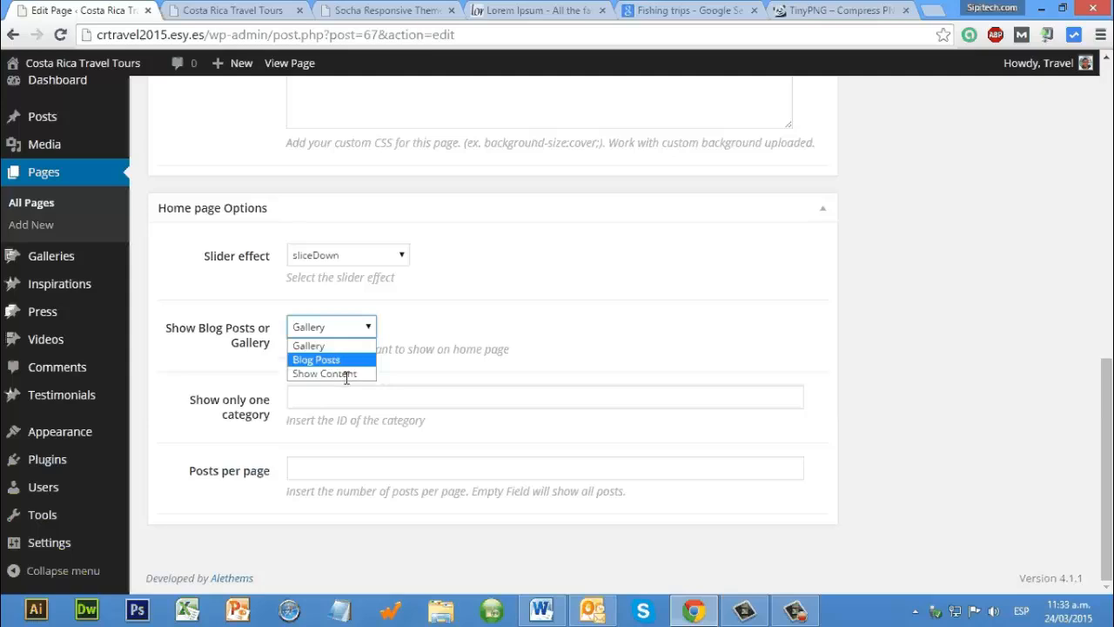
{"action": "left_click", "coordinate": [348, 375]}
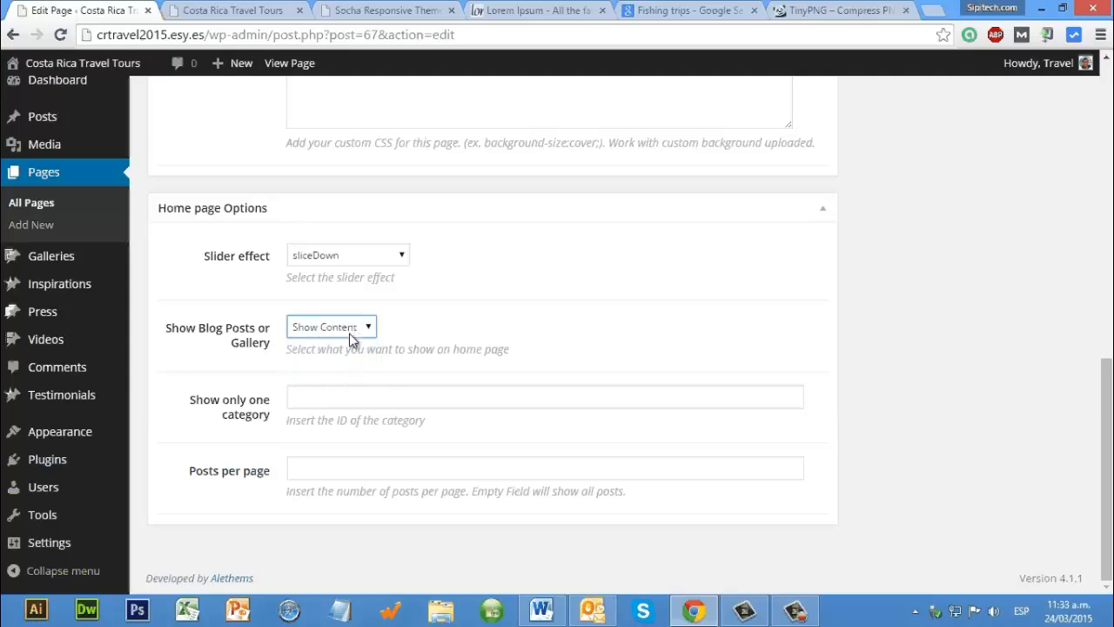
{"action": "left_click", "coordinate": [352, 331]}
{"action": "left_click", "coordinate": [345, 346]}
{"action": "left_click", "coordinate": [329, 407]}
{"action": "left_click", "coordinate": [338, 473]}
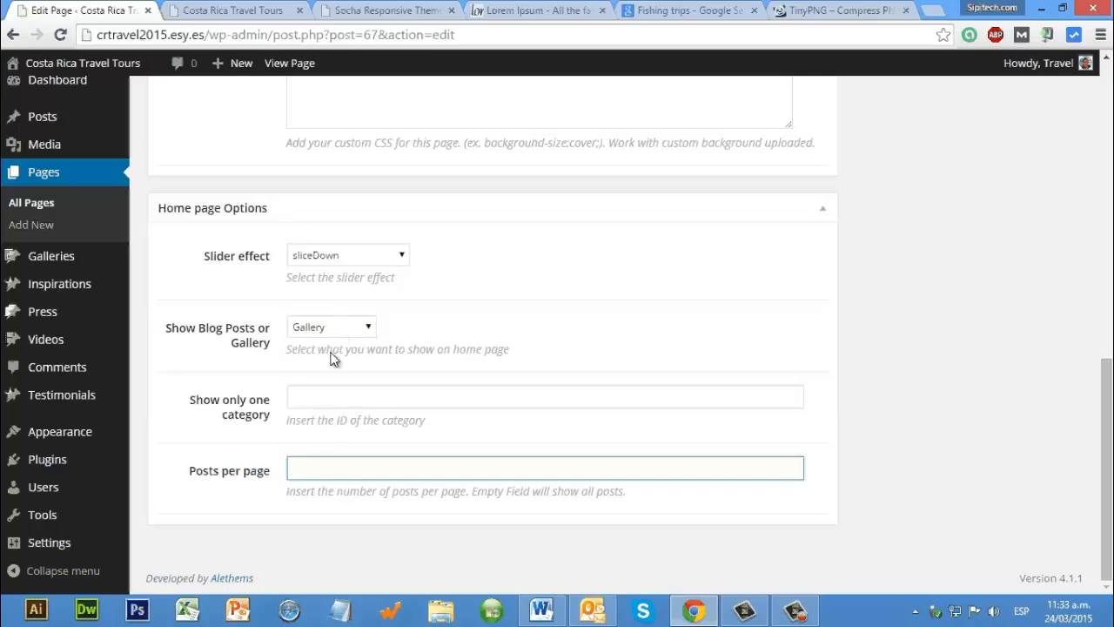
Step: Review the Show Blog Posts or Gallery choices together with the single category and posts per page fields
{"action": "left_click", "coordinate": [335, 327]}
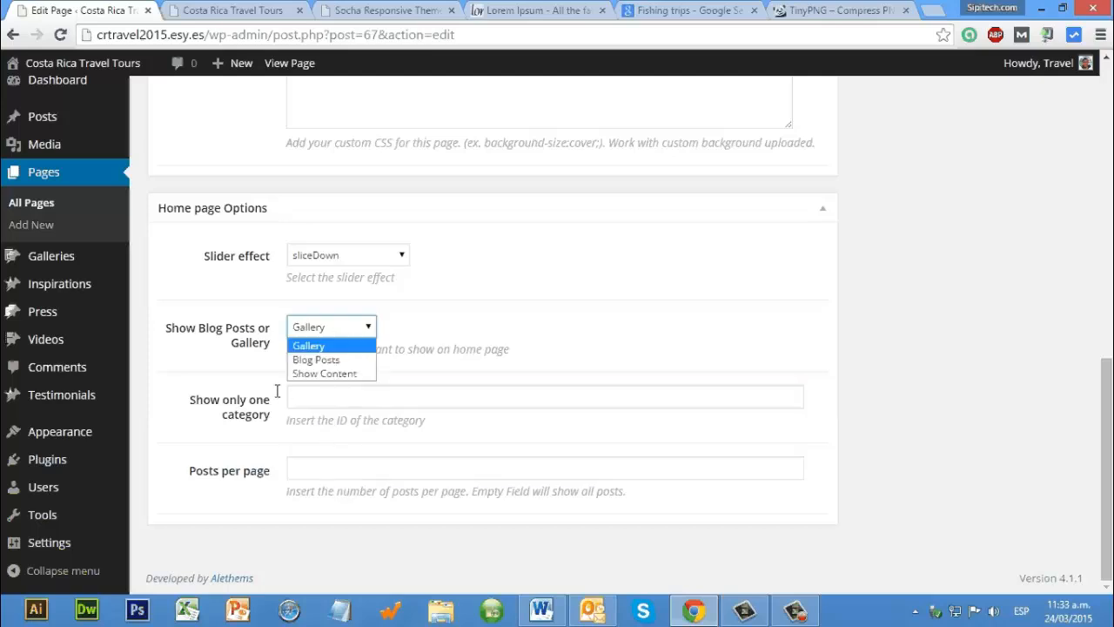
{"action": "left_click", "coordinate": [208, 419]}
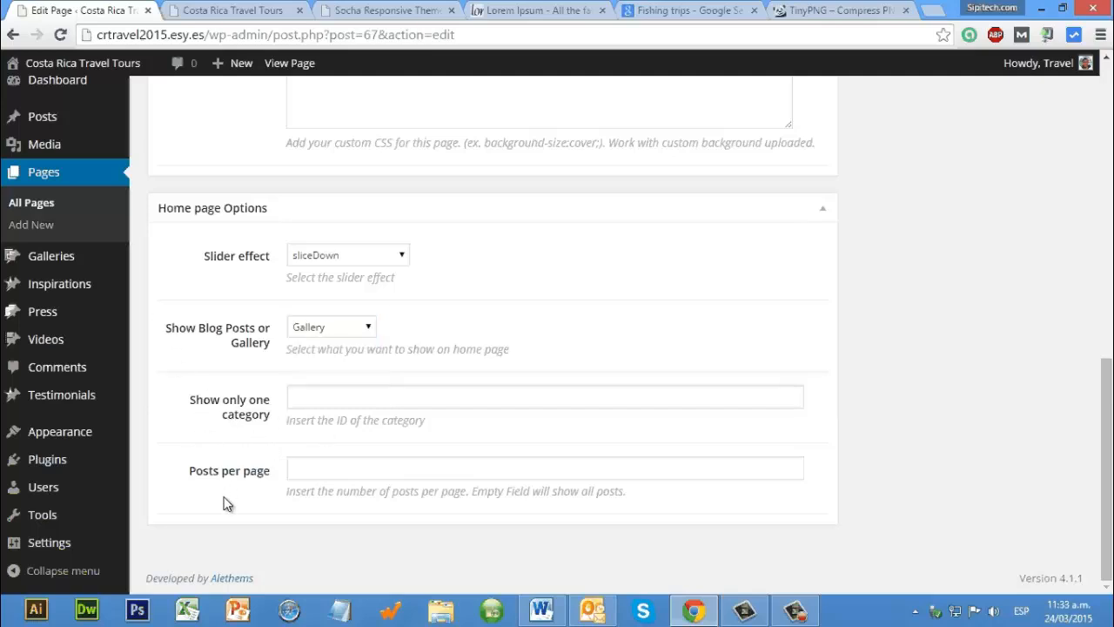
{"action": "left_click", "coordinate": [339, 405]}
{"action": "left_click", "coordinate": [343, 338]}
{"action": "left_click", "coordinate": [319, 408]}
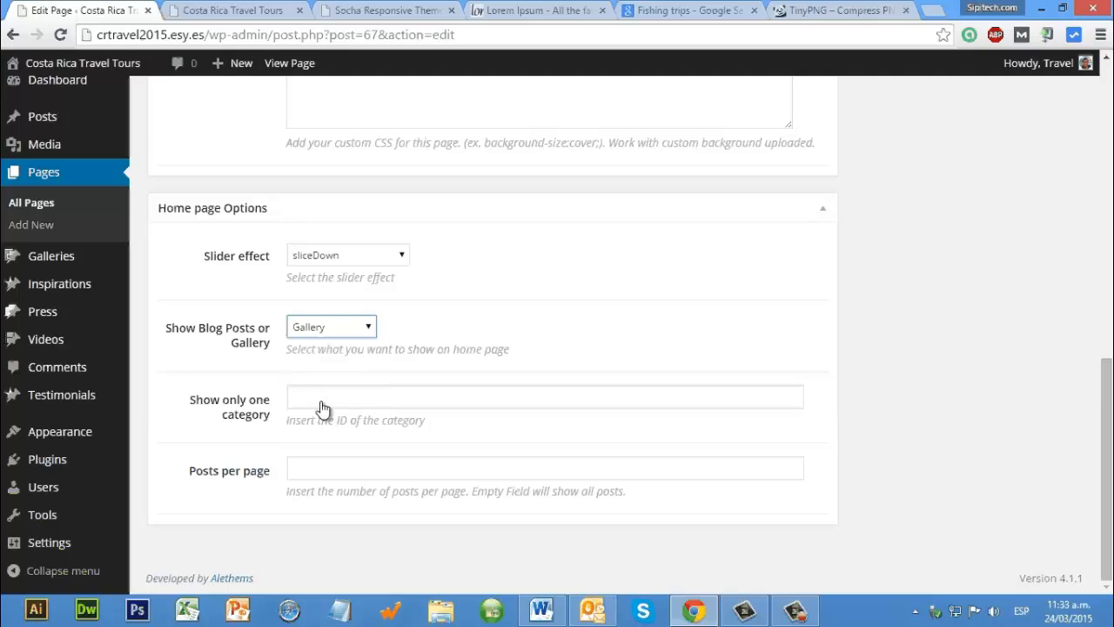
{"action": "left_click", "coordinate": [336, 406]}
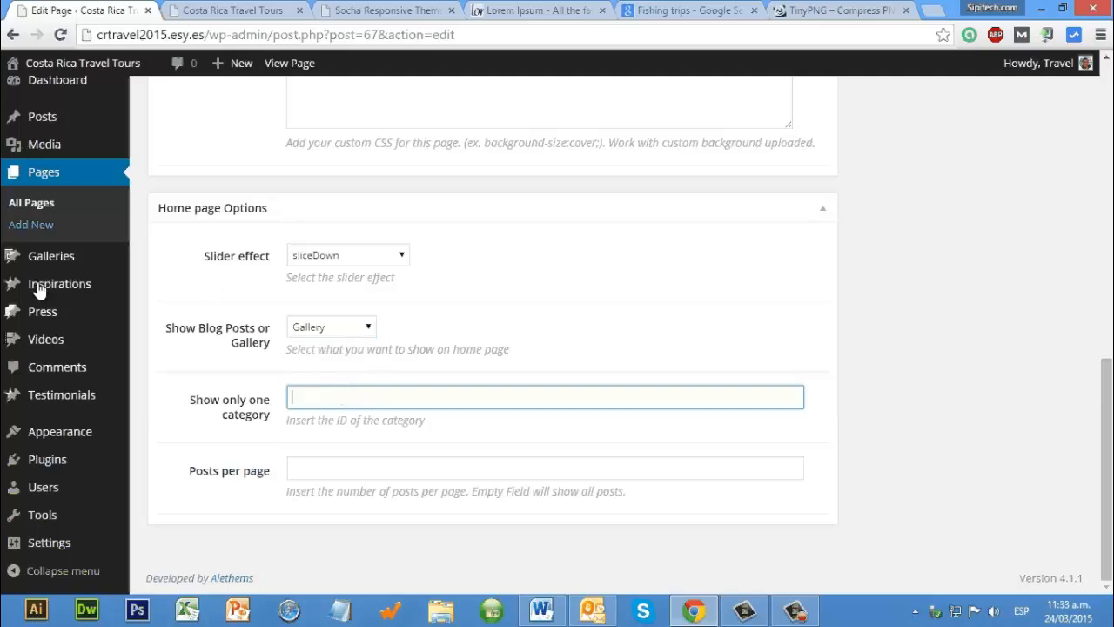
Step: Add a new gallery category with Slider as its name, slug and description, and no parent
{"action": "scroll", "coordinate": [37, 279], "scroll_direction": "up", "scroll_amount": 1}
{"action": "mouse_move", "coordinate": [22, 258]}
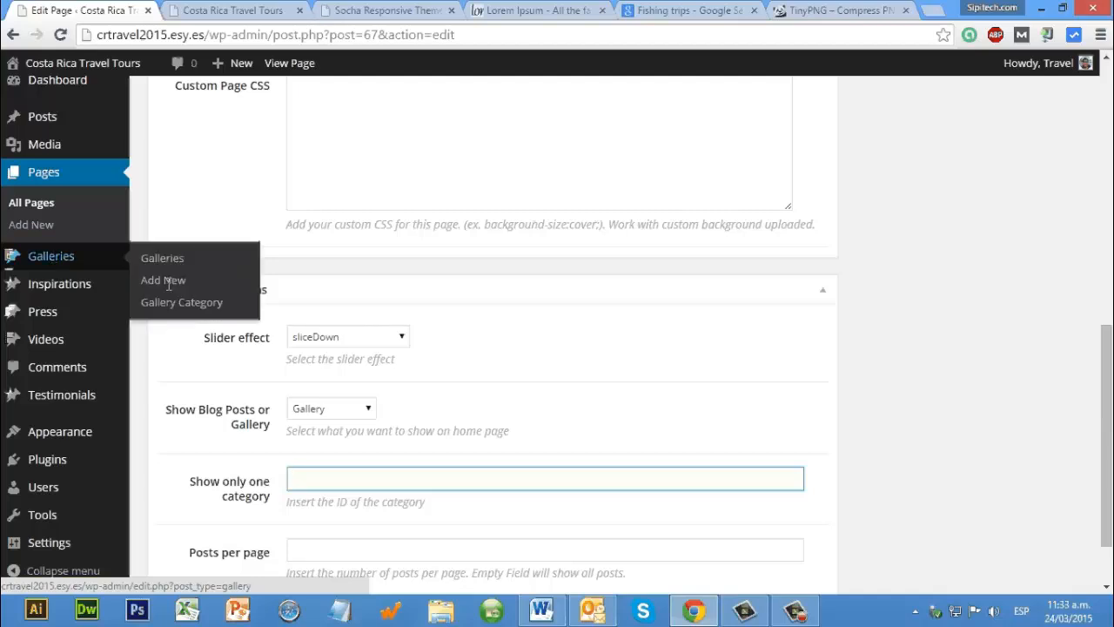
{"action": "mouse_move", "coordinate": [81, 260]}
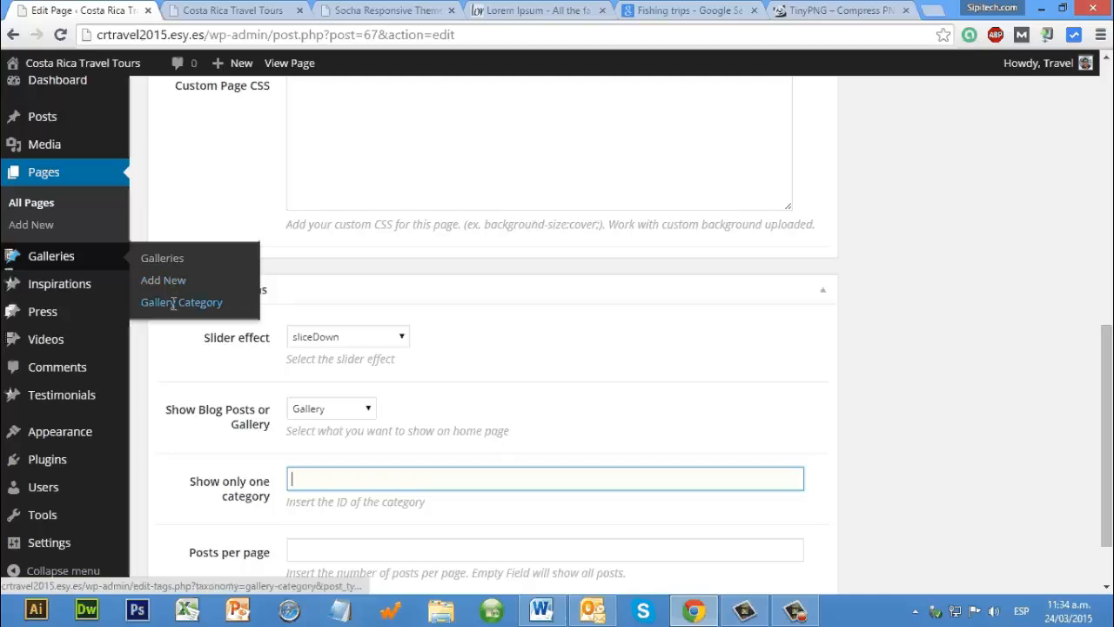
{"action": "left_click", "coordinate": [173, 302]}
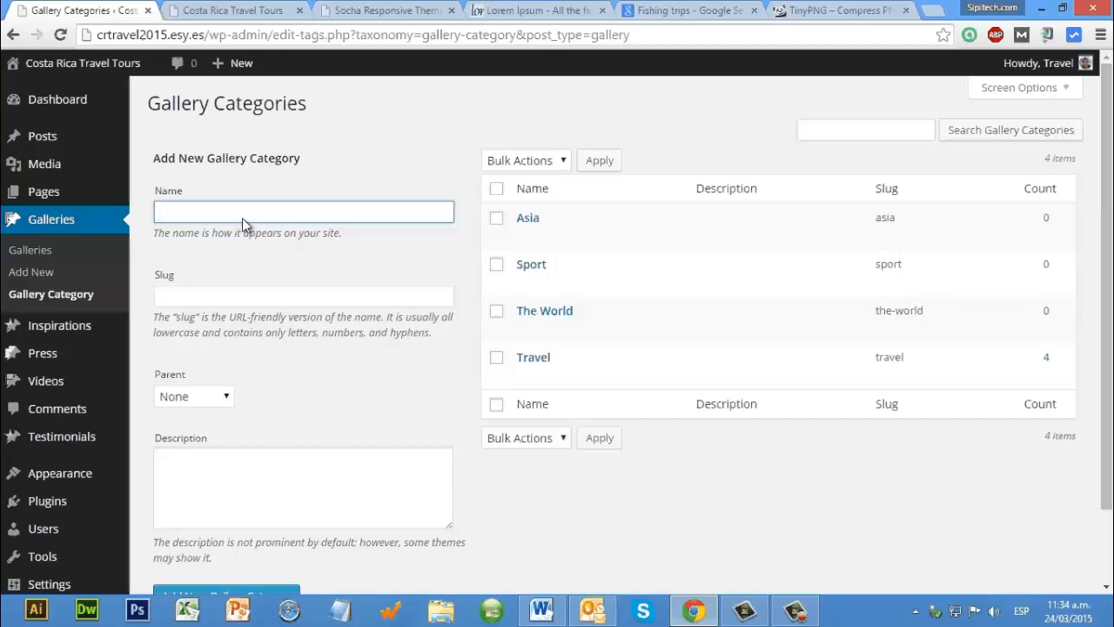
{"action": "type", "text": "Slider"}
{"action": "key", "text": "ctrl+a"}
{"action": "key", "text": "ctrl+c"}
{"action": "key", "text": "Tab"}
{"action": "key", "text": "ctrl+v"}
{"action": "left_click", "coordinate": [240, 511]}
{"action": "key", "text": "ctrl+v"}
{"action": "scroll", "coordinate": [240, 512], "scroll_direction": "down", "scroll_amount": 2}
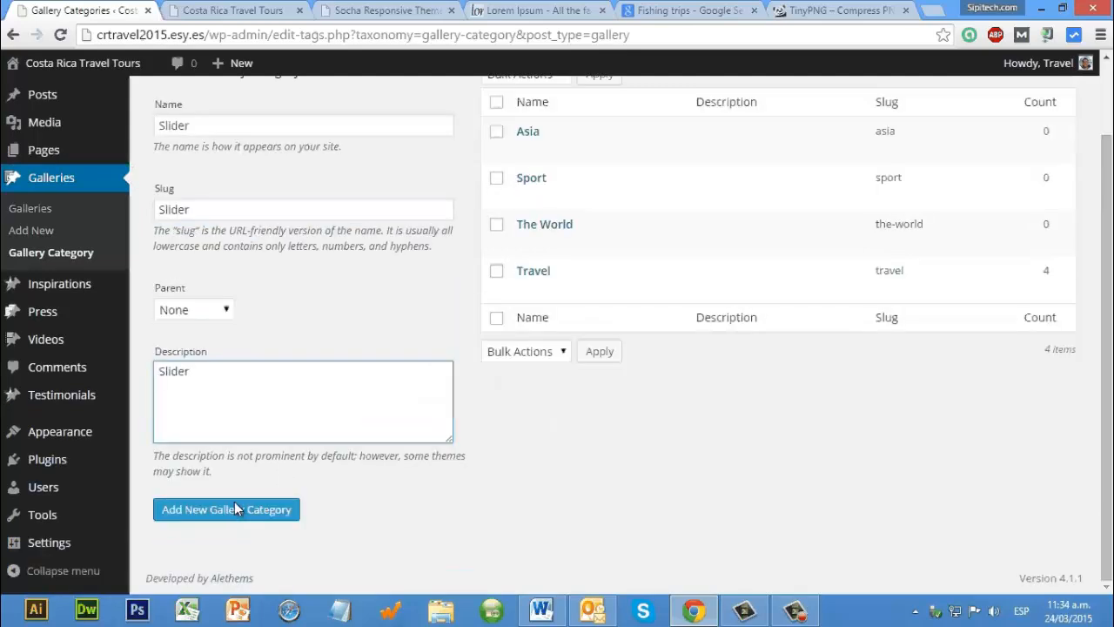
{"action": "left_click", "coordinate": [234, 502]}
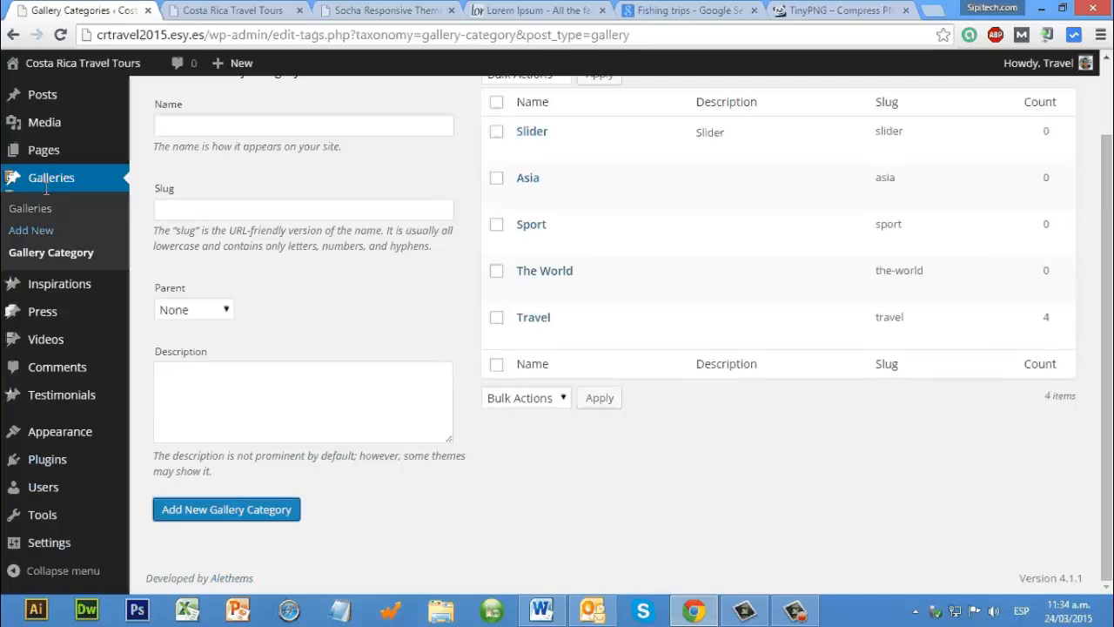
Step: Start a new gallery titled "Slider one"
{"action": "left_click", "coordinate": [43, 228]}
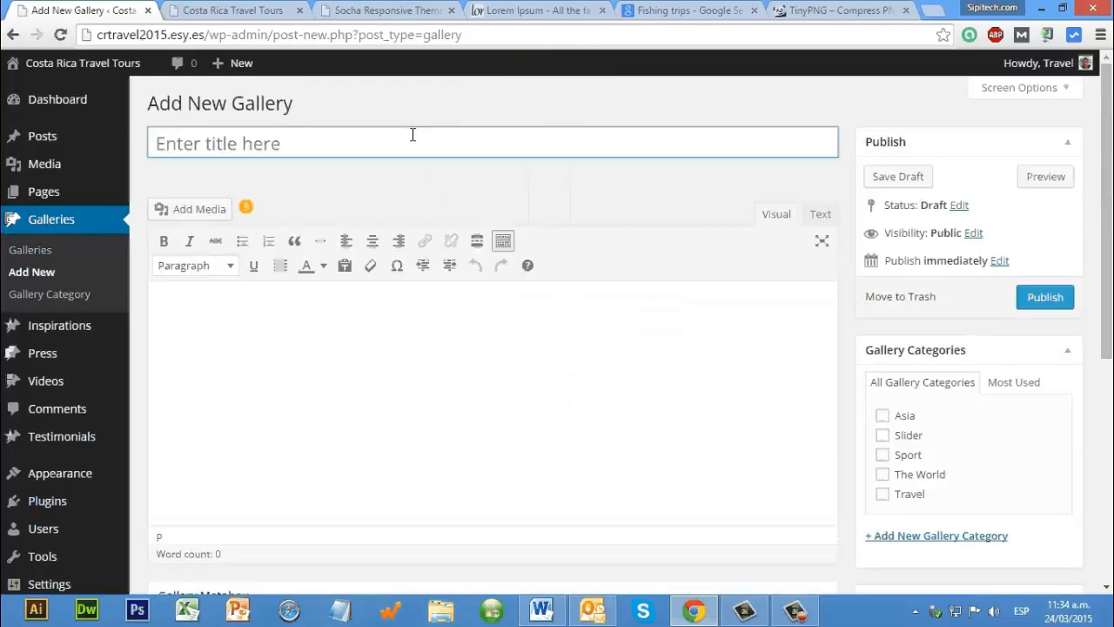
{"action": "type", "text": "Slider "}
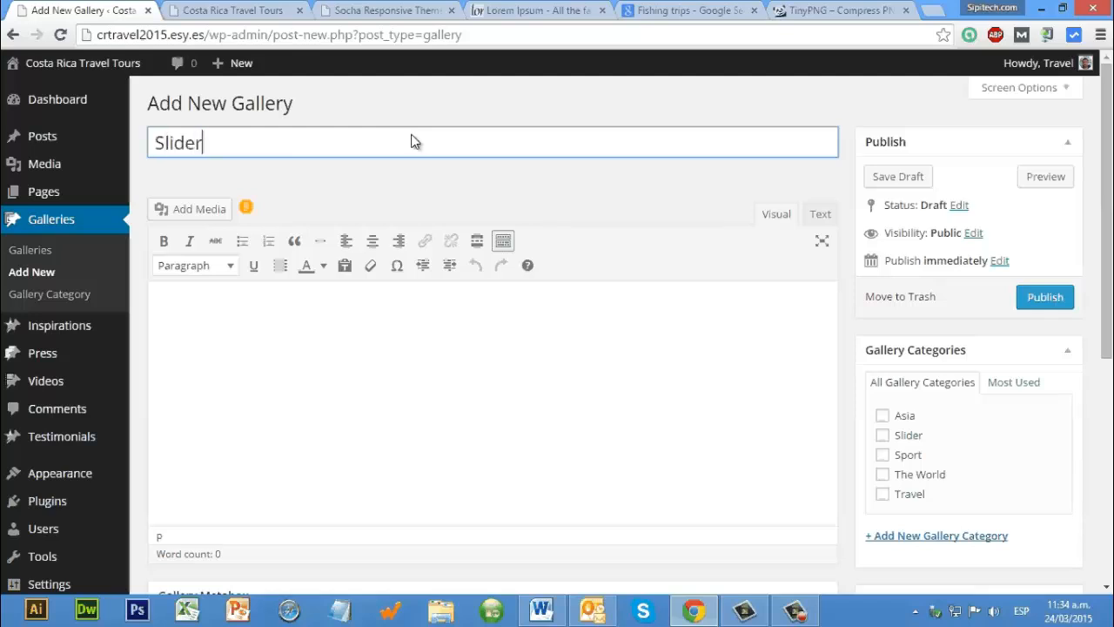
{"action": "type", "text": "one"}
{"action": "key", "text": "Tab"}
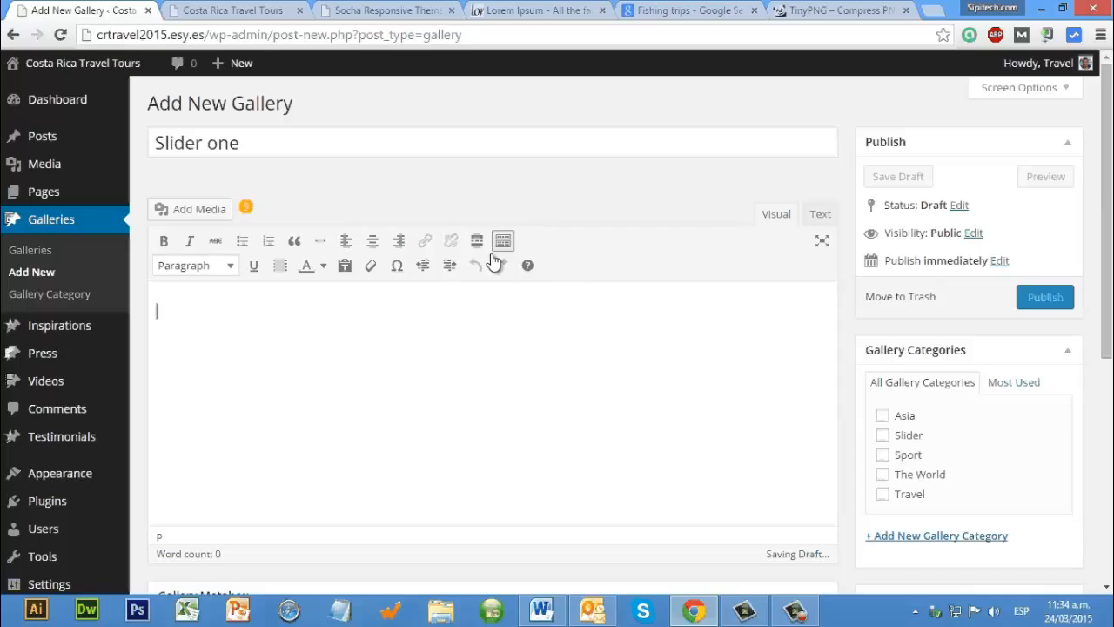
{"action": "scroll", "coordinate": [348, 265], "scroll_direction": "down", "scroll_amount": 3}
{"action": "scroll", "coordinate": [326, 392], "scroll_direction": "up", "scroll_amount": 3}
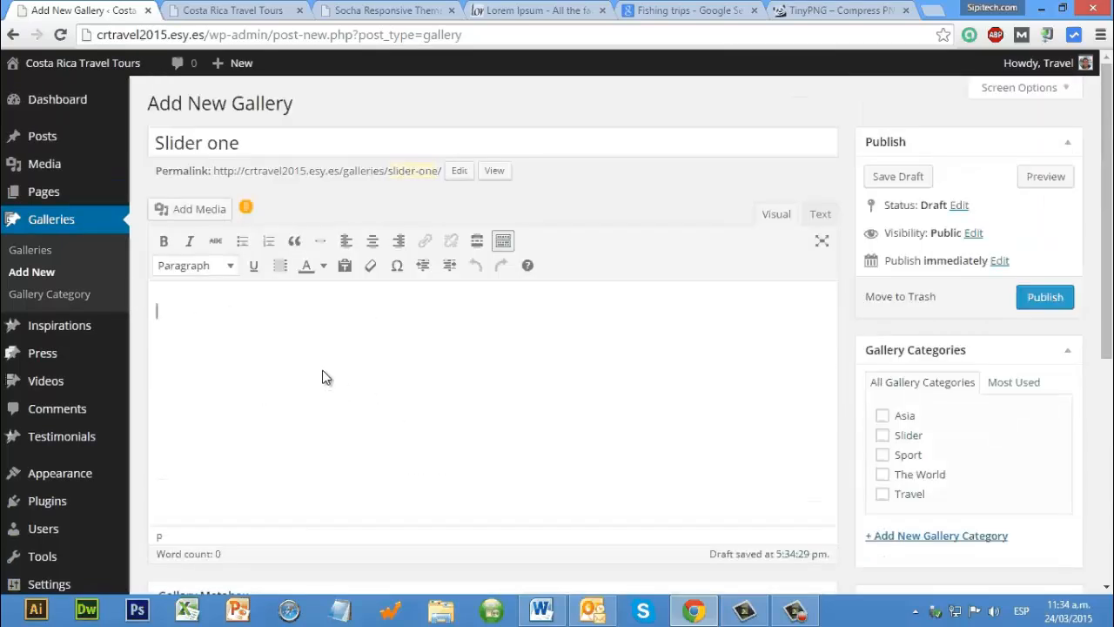
Step: Set the golden sunset town photo from the Media Library as the gallery's featured image and publish it under the Slider category
{"action": "scroll", "coordinate": [935, 523], "scroll_direction": "down", "scroll_amount": 2}
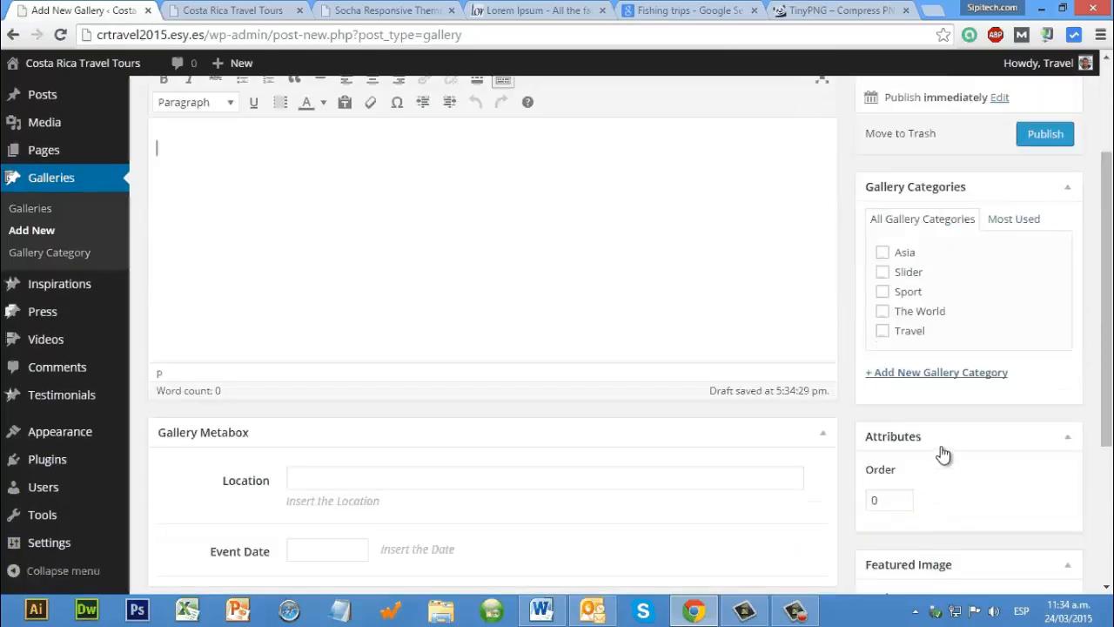
{"action": "scroll", "coordinate": [908, 333], "scroll_direction": "down", "scroll_amount": 3}
{"action": "left_click", "coordinate": [907, 359]}
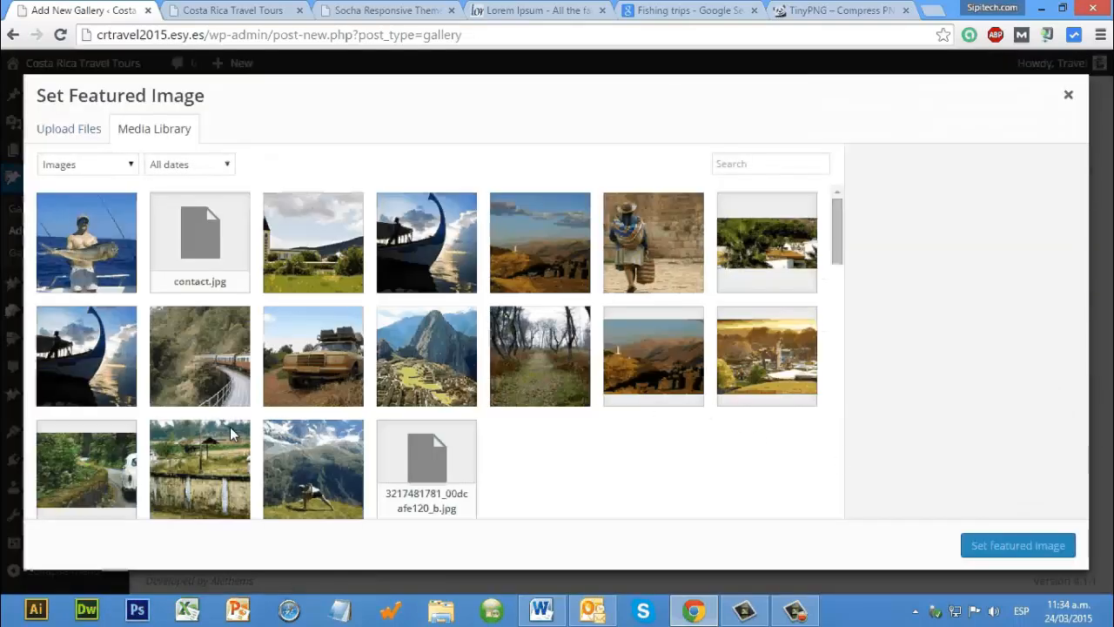
{"action": "scroll", "coordinate": [226, 461], "scroll_direction": "down", "scroll_amount": 1}
{"action": "left_click", "coordinate": [769, 348]}
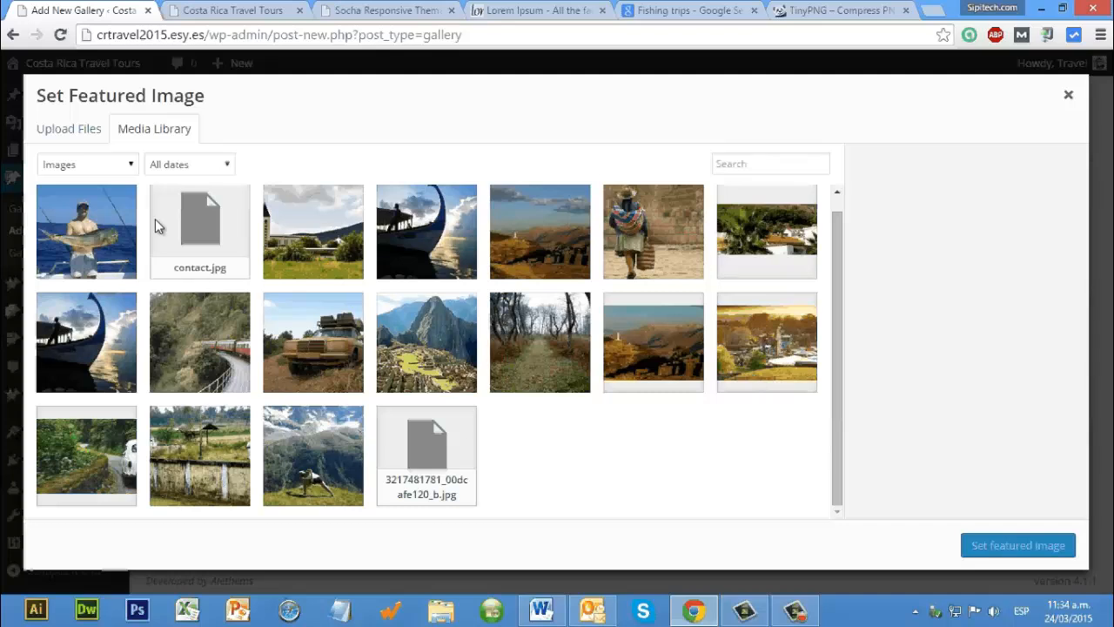
{"action": "left_click", "coordinate": [75, 129]}
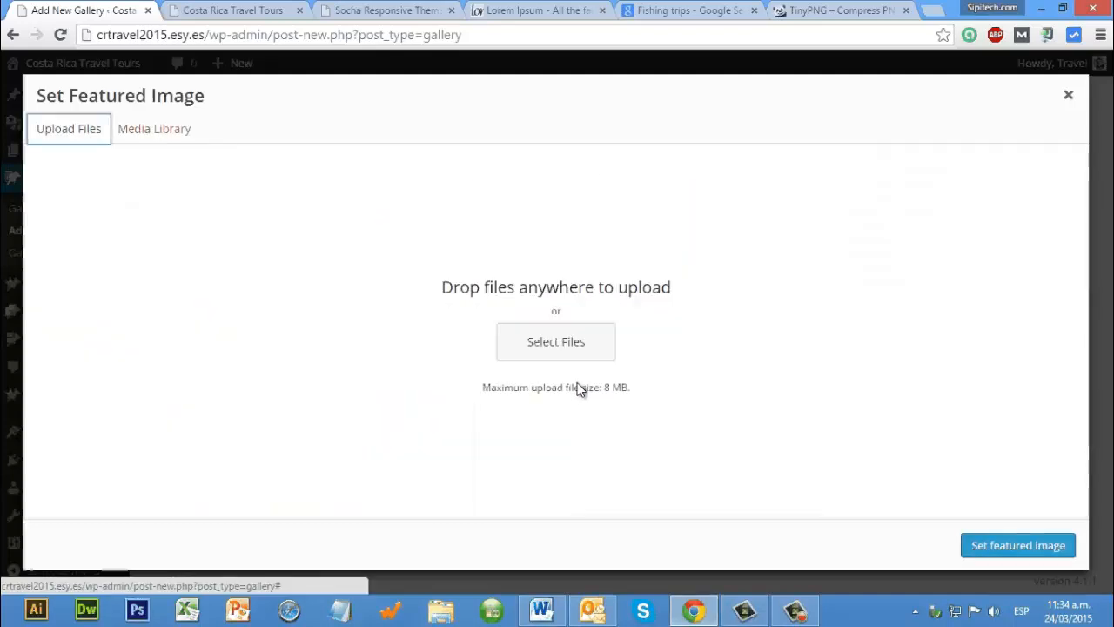
{"action": "left_click", "coordinate": [180, 135]}
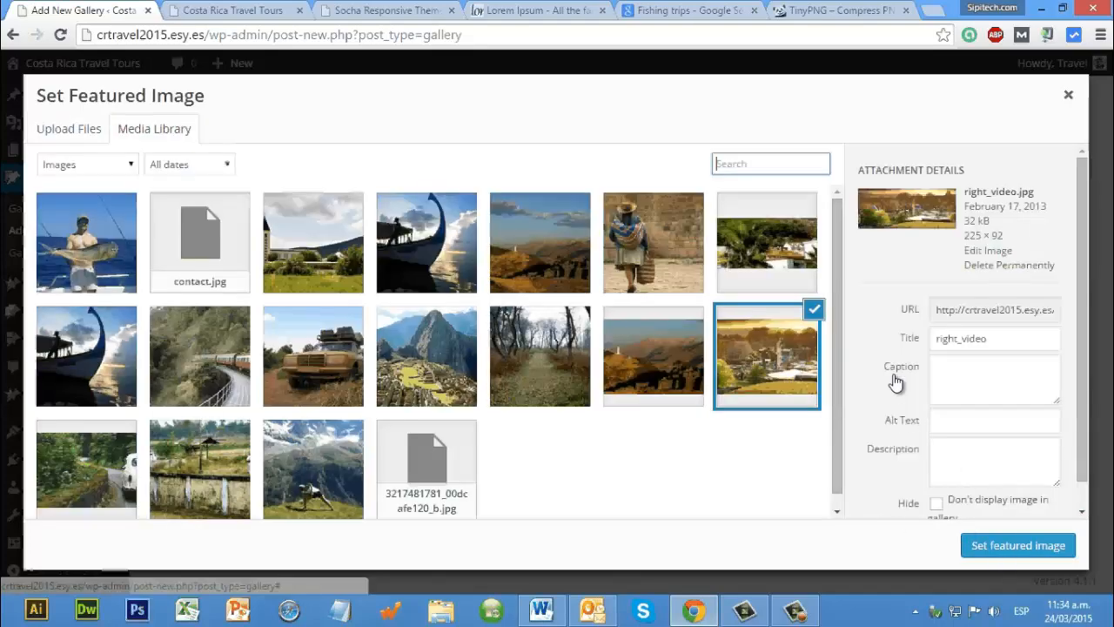
{"action": "left_click", "coordinate": [1014, 545]}
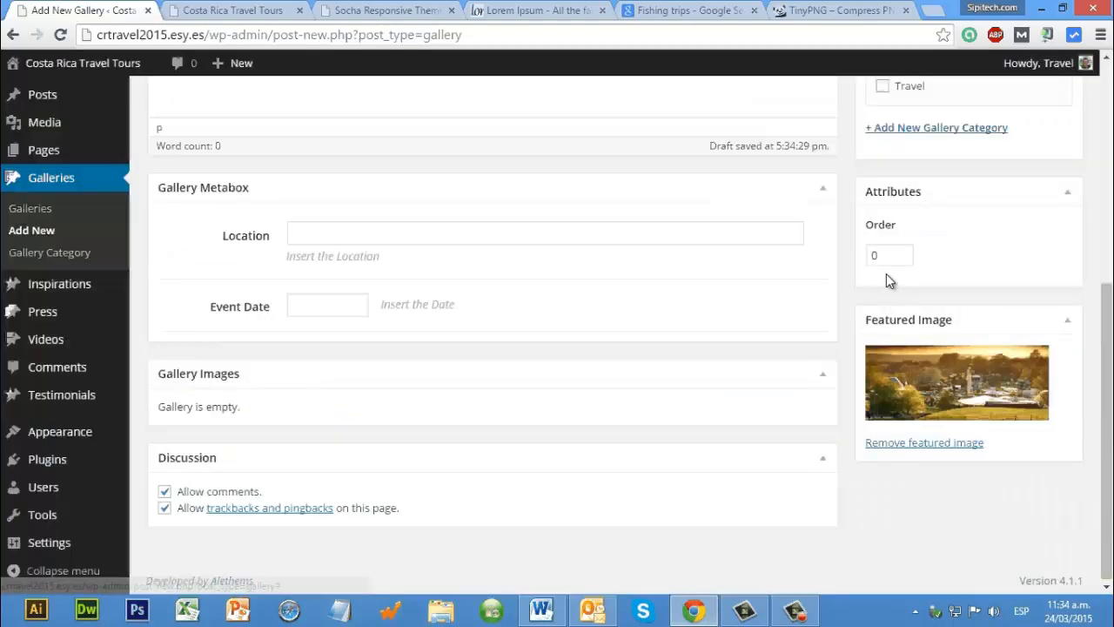
{"action": "scroll", "coordinate": [958, 205], "scroll_direction": "up", "scroll_amount": 3}
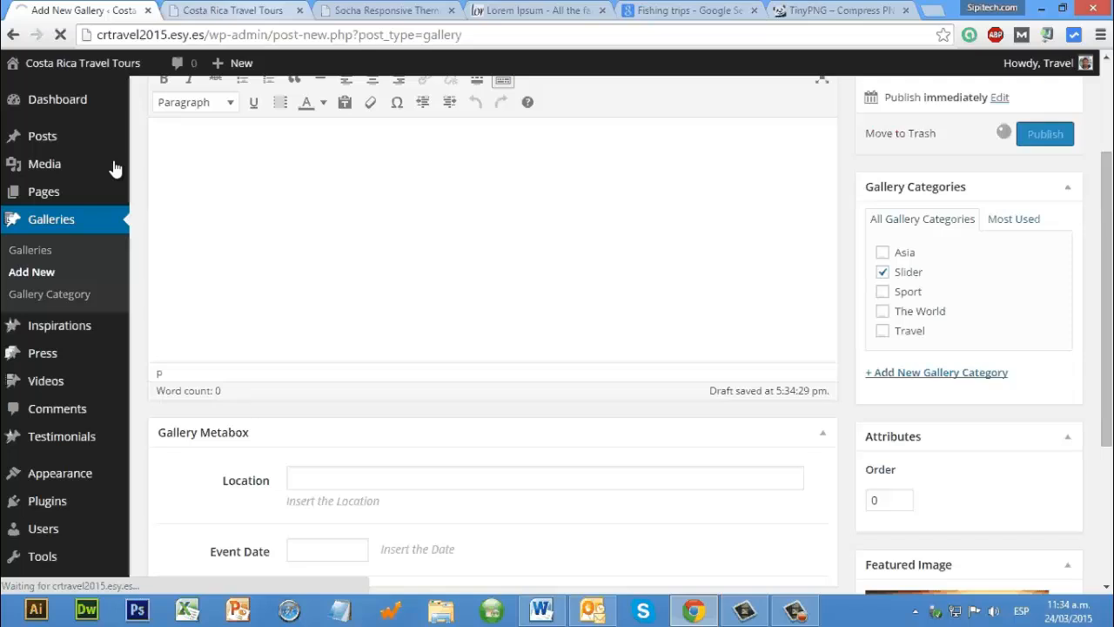
Step: Reload the live home page and check the slider area and the Recent Galleries section
{"action": "key", "text": "ctrl+Tab"}
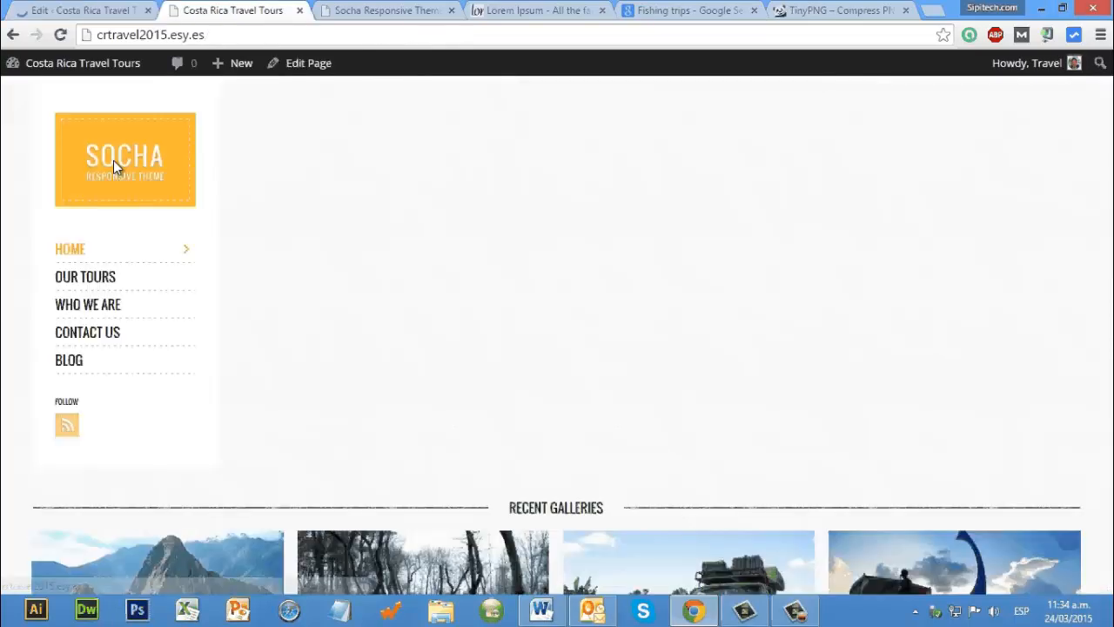
{"action": "left_click", "coordinate": [114, 161]}
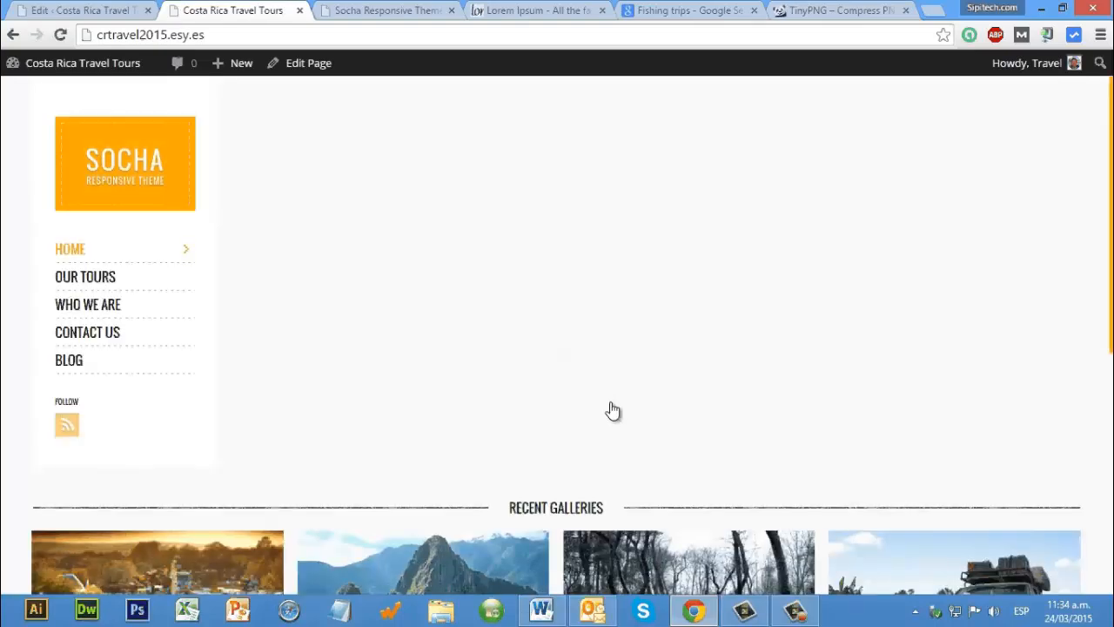
{"action": "scroll", "coordinate": [613, 411], "scroll_direction": "down", "scroll_amount": 5}
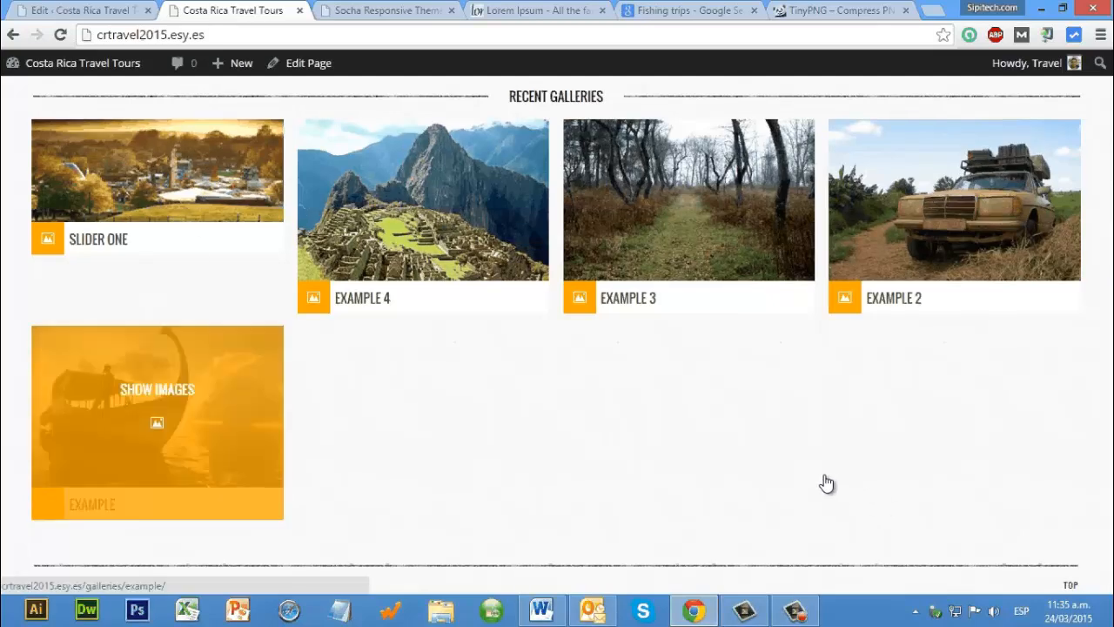
Step: Remove the Slider category from the Slider one gallery and update it
{"action": "key", "text": "ctrl+shift+Tab"}
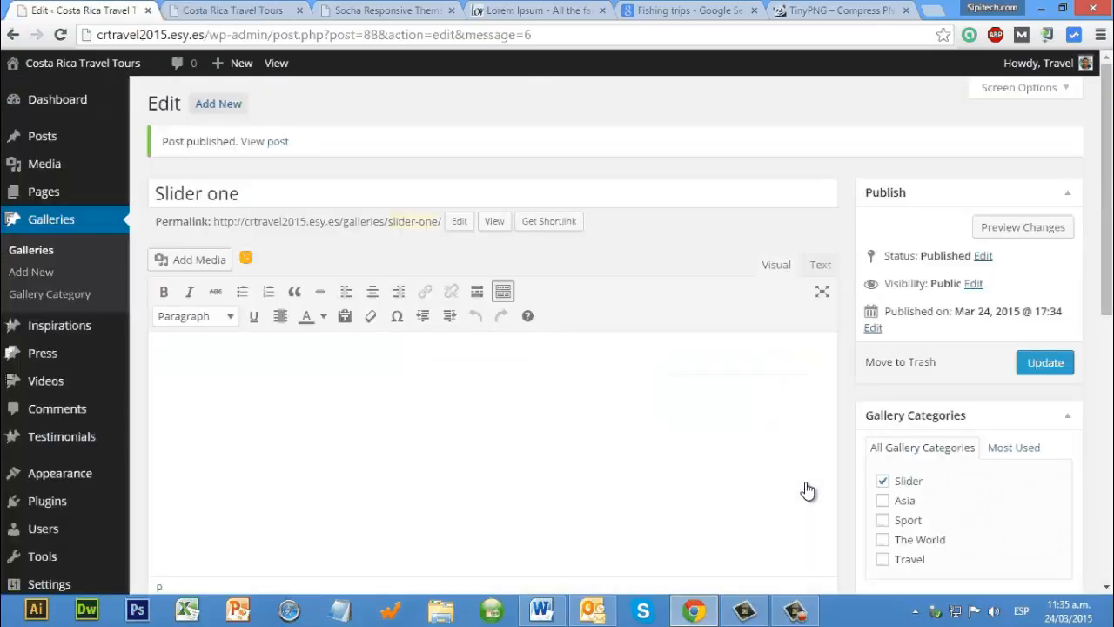
{"action": "scroll", "coordinate": [808, 492], "scroll_direction": "down", "scroll_amount": 3}
{"action": "left_click", "coordinate": [914, 237]}
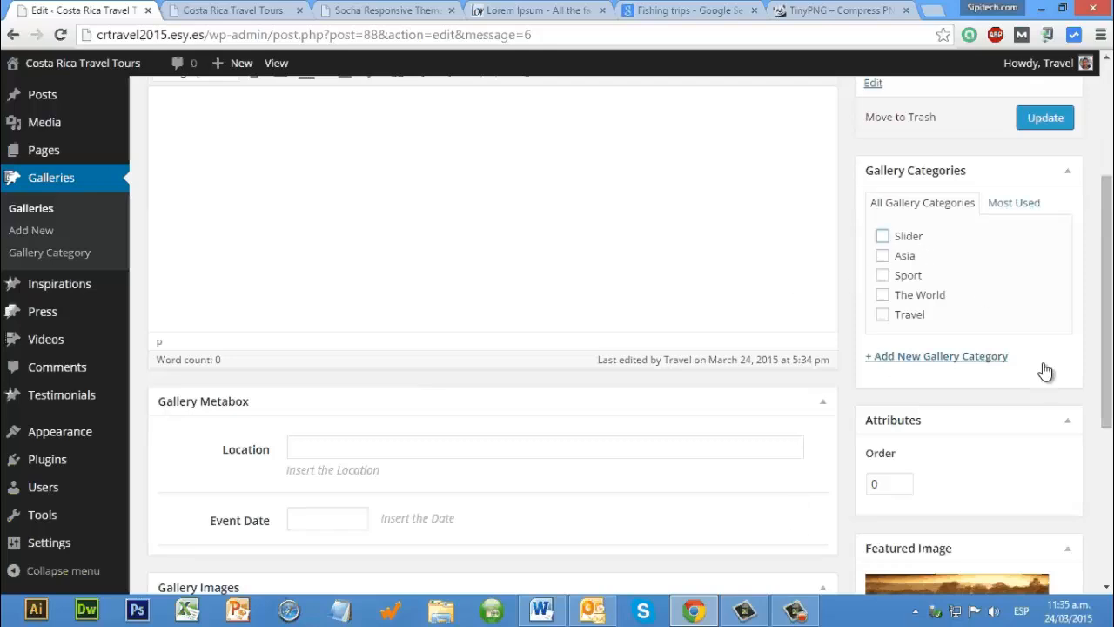
{"action": "scroll", "coordinate": [1045, 372], "scroll_direction": "up", "scroll_amount": 3}
{"action": "left_click", "coordinate": [1045, 367]}
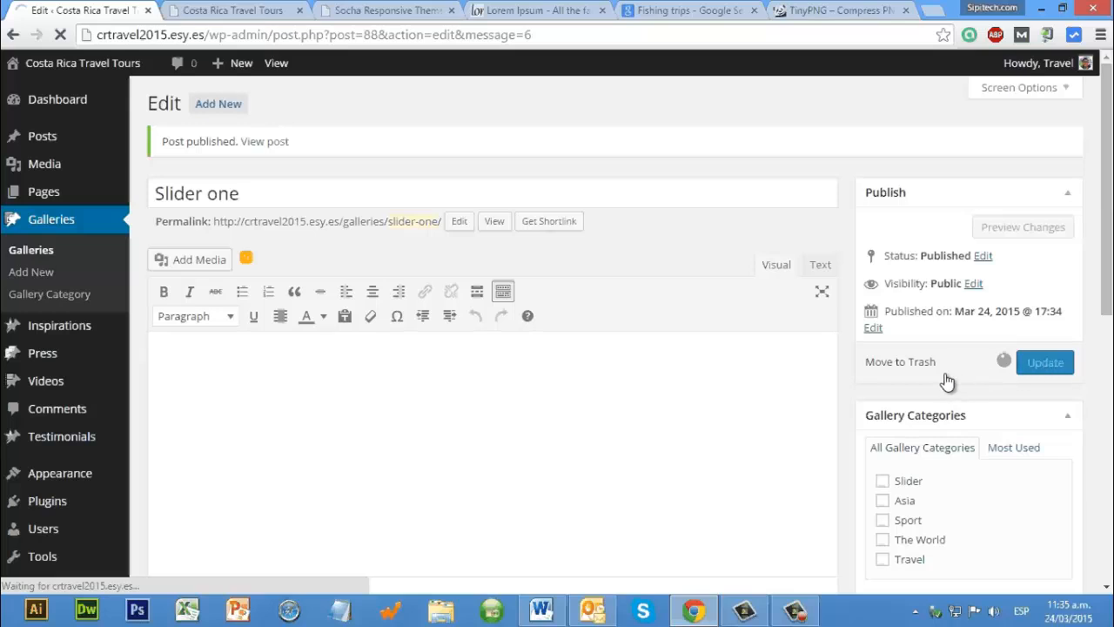
Step: Compare the gallery with the live home page and move the Slider one gallery to the Trash
{"action": "key", "text": "ctrl+Tab"}
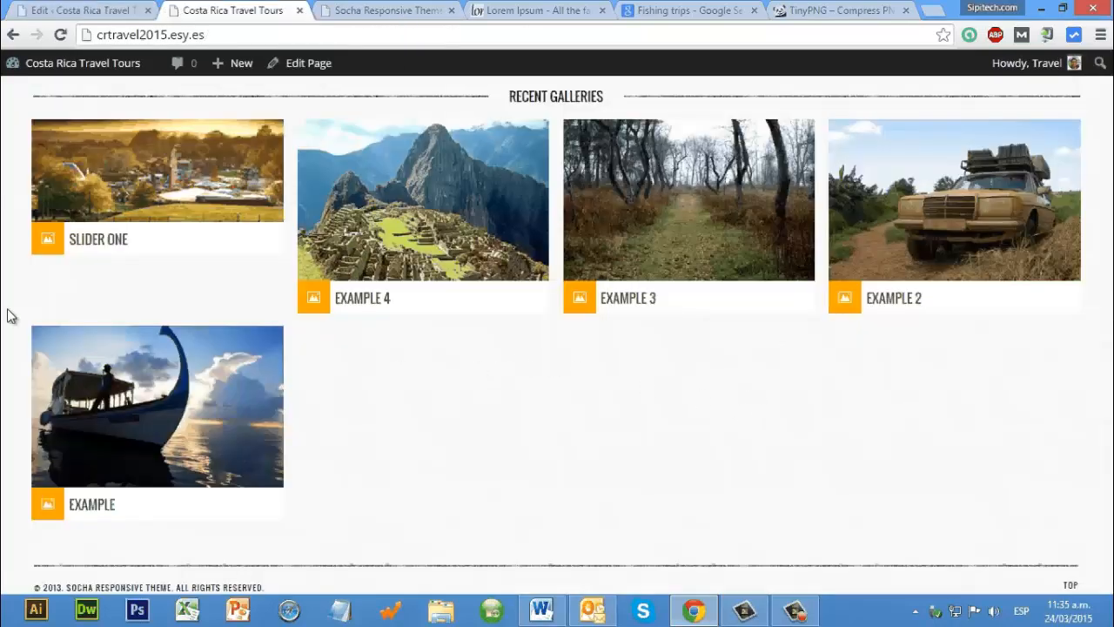
{"action": "key", "text": "ctrl+shift+Tab"}
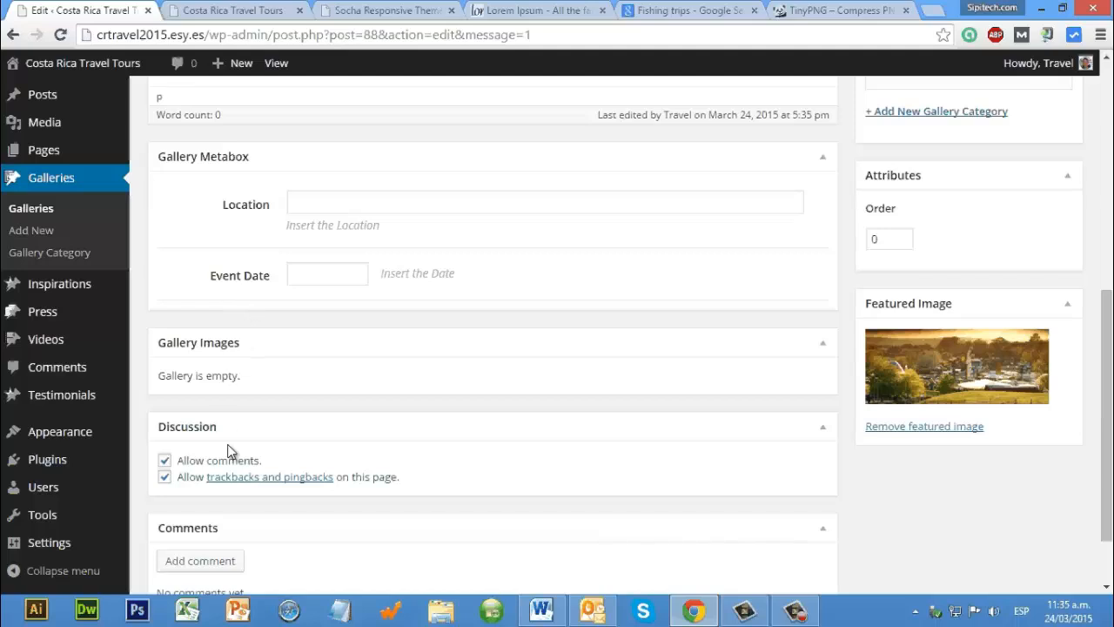
{"action": "scroll", "coordinate": [174, 500], "scroll_direction": "down", "scroll_amount": 1}
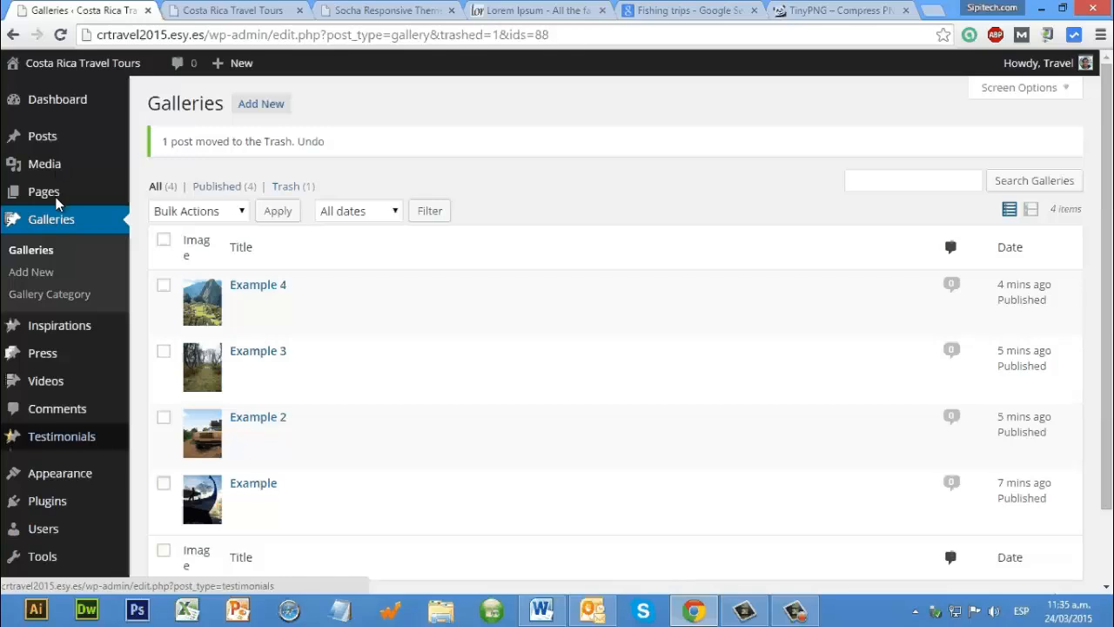
Step: Edit the Home page so that Show only one category is set to Travel, and update the page
{"action": "left_click", "coordinate": [176, 200]}
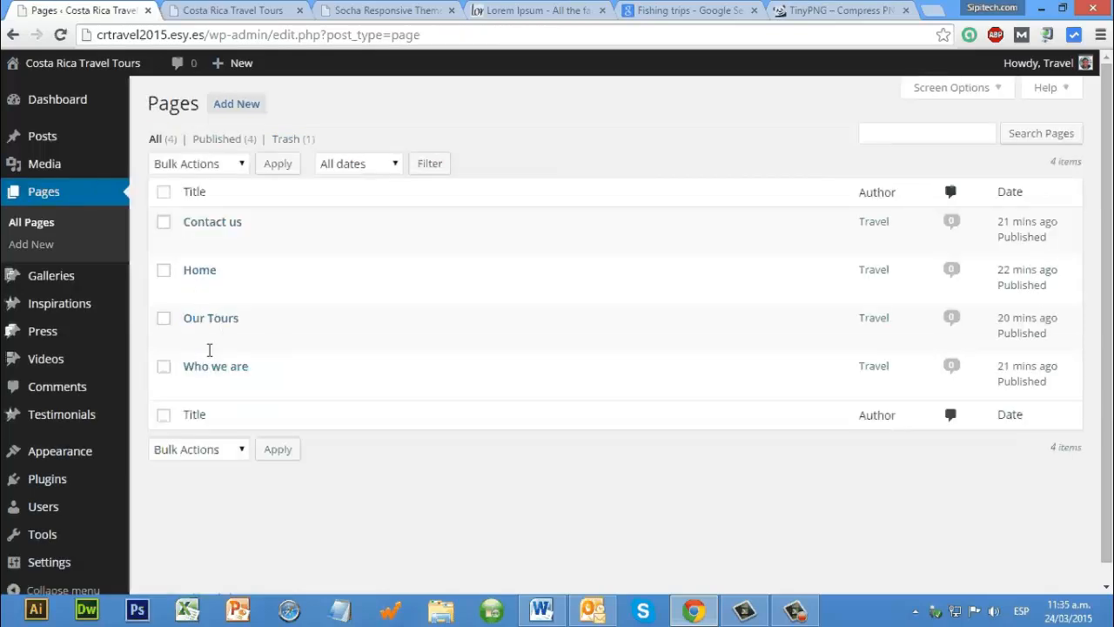
{"action": "left_click", "coordinate": [202, 277]}
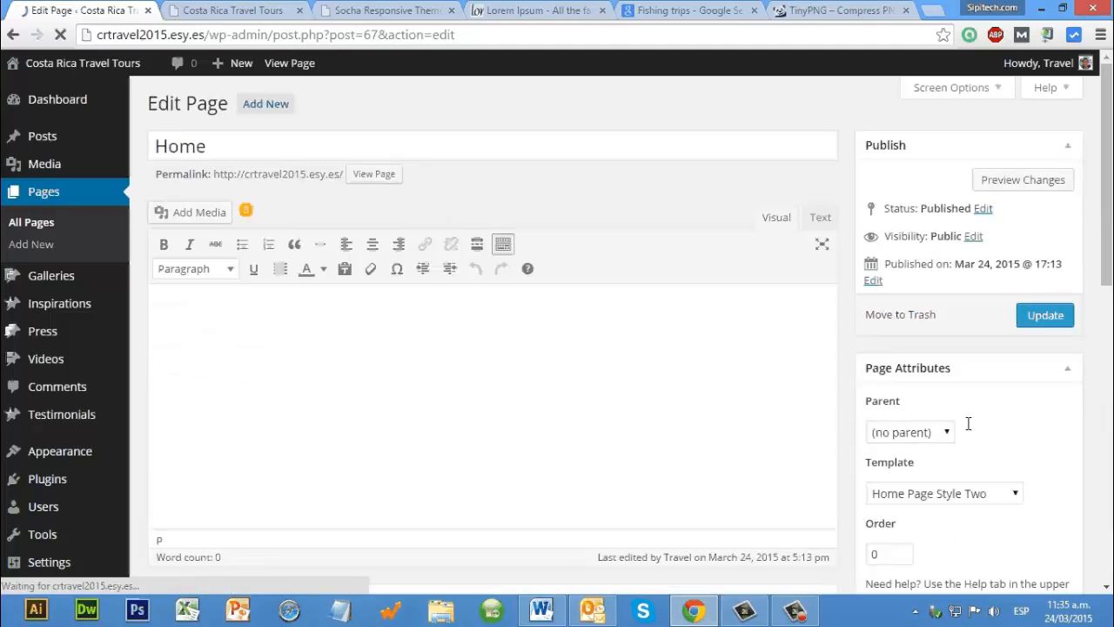
{"action": "scroll", "coordinate": [967, 418], "scroll_direction": "down", "scroll_amount": 3}
{"action": "scroll", "coordinate": [967, 393], "scroll_direction": "down", "scroll_amount": 2}
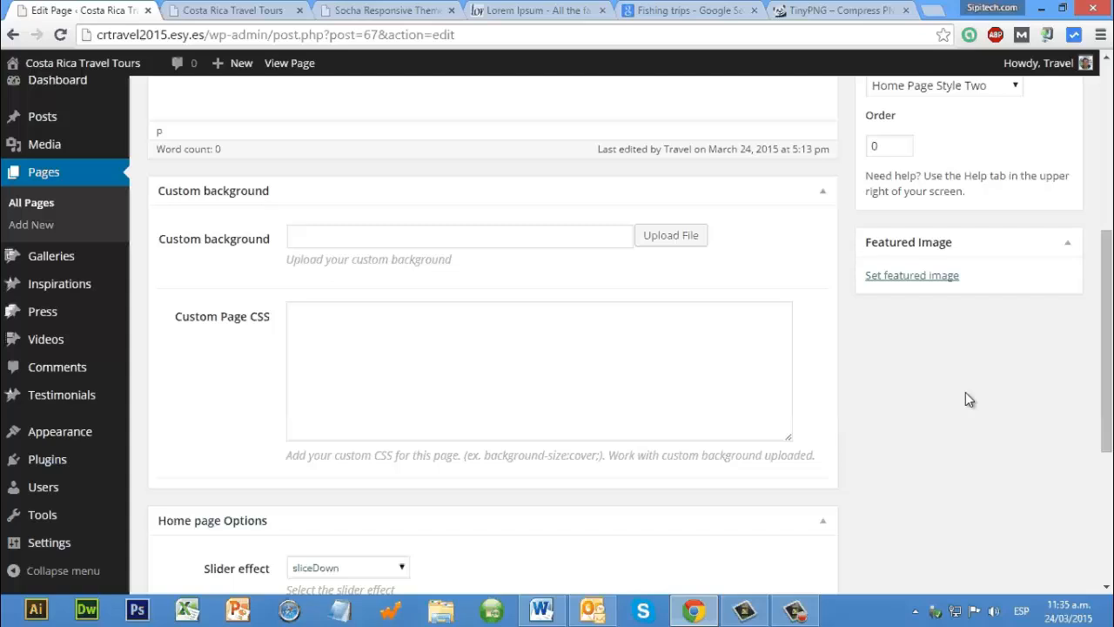
{"action": "scroll", "coordinate": [875, 426], "scroll_direction": "down", "scroll_amount": 3}
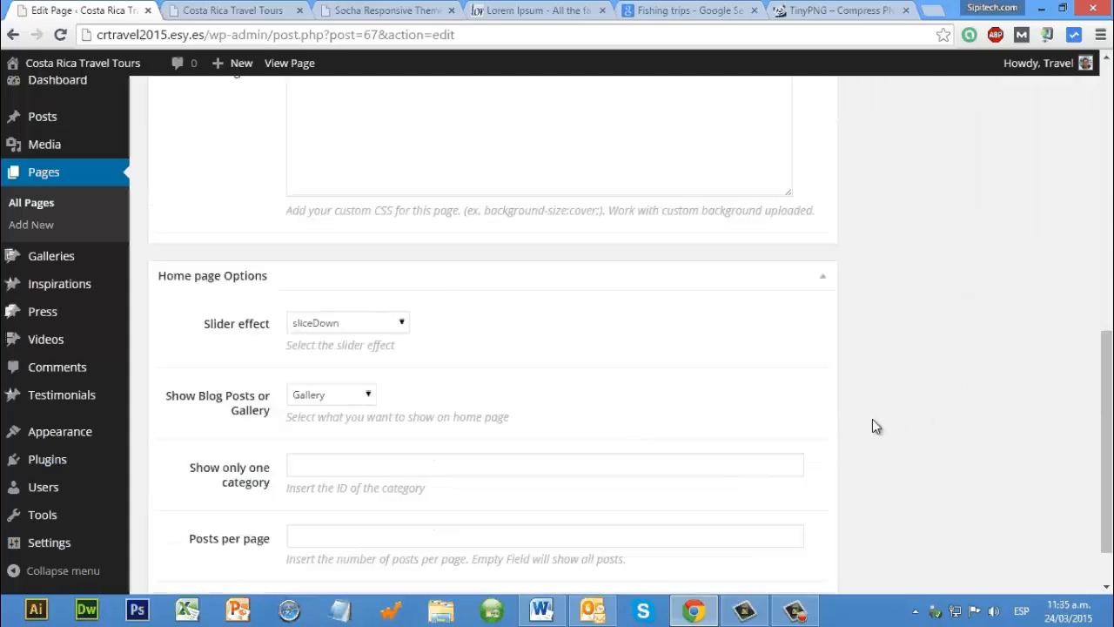
{"action": "scroll", "coordinate": [318, 399], "scroll_direction": "down", "scroll_amount": 1}
{"action": "left_click", "coordinate": [333, 400]}
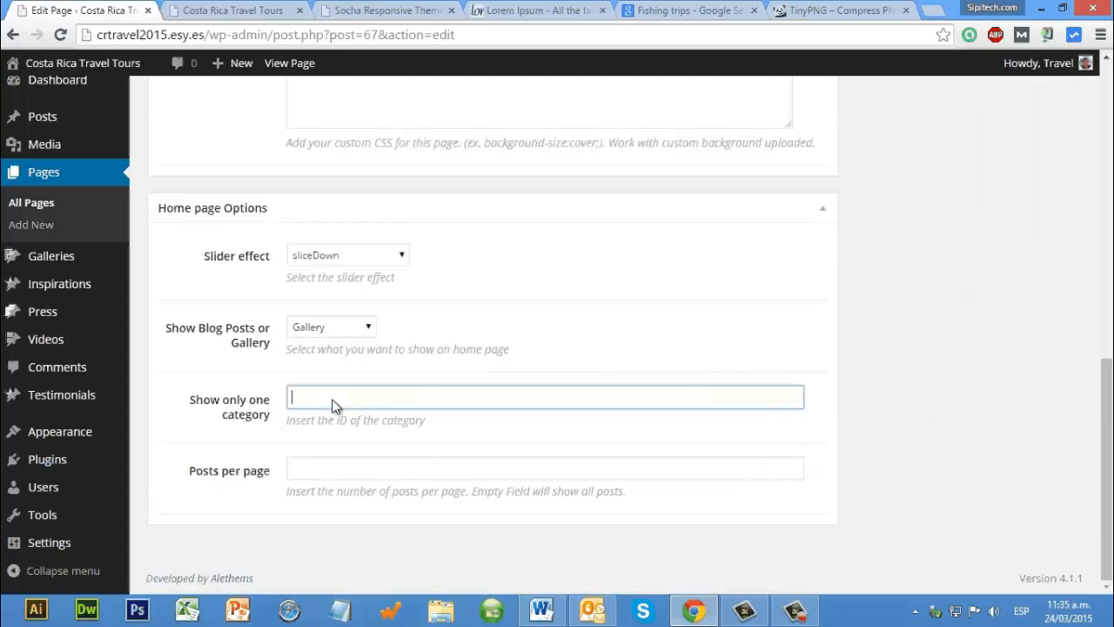
{"action": "type", "text": "Tra"}
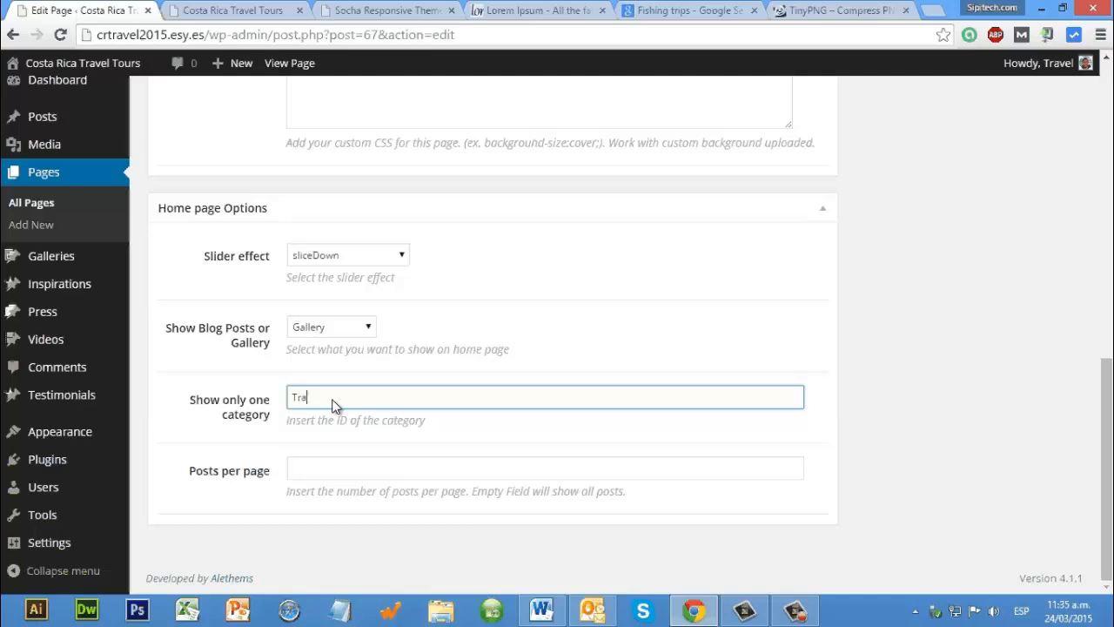
{"action": "type", "text": "velk"}
{"action": "key", "text": "BackSpace"}
{"action": "scroll", "coordinate": [1044, 296], "scroll_direction": "up", "scroll_amount": 10}
{"action": "left_click", "coordinate": [1061, 319]}
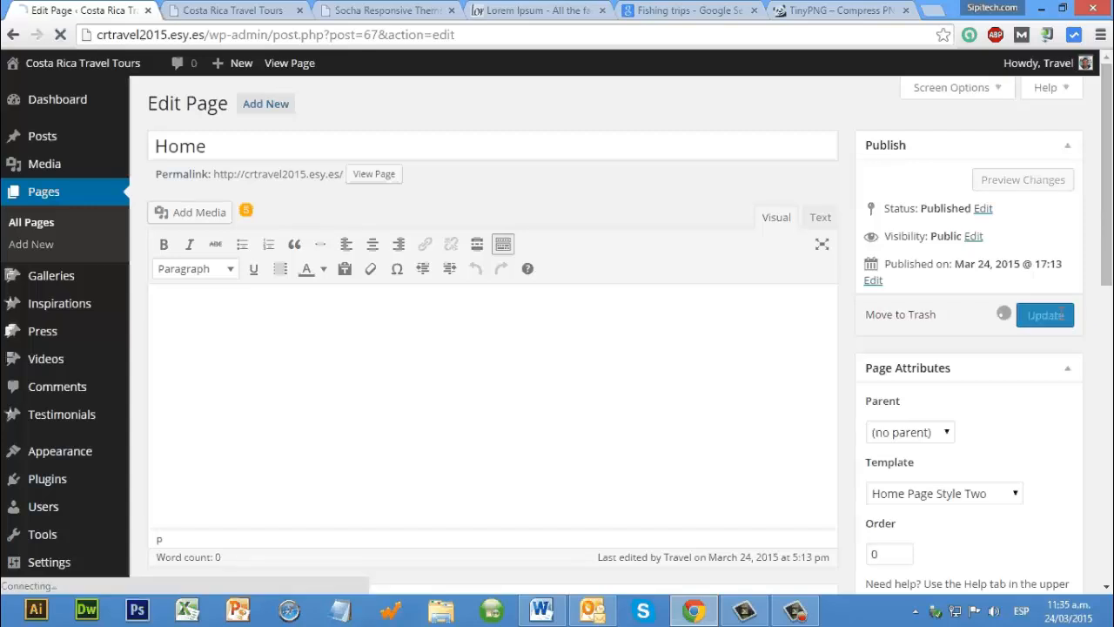
Step: Reload the live home page and examine its Recent Galleries with the single-category setting applied
{"action": "left_click", "coordinate": [226, 19]}
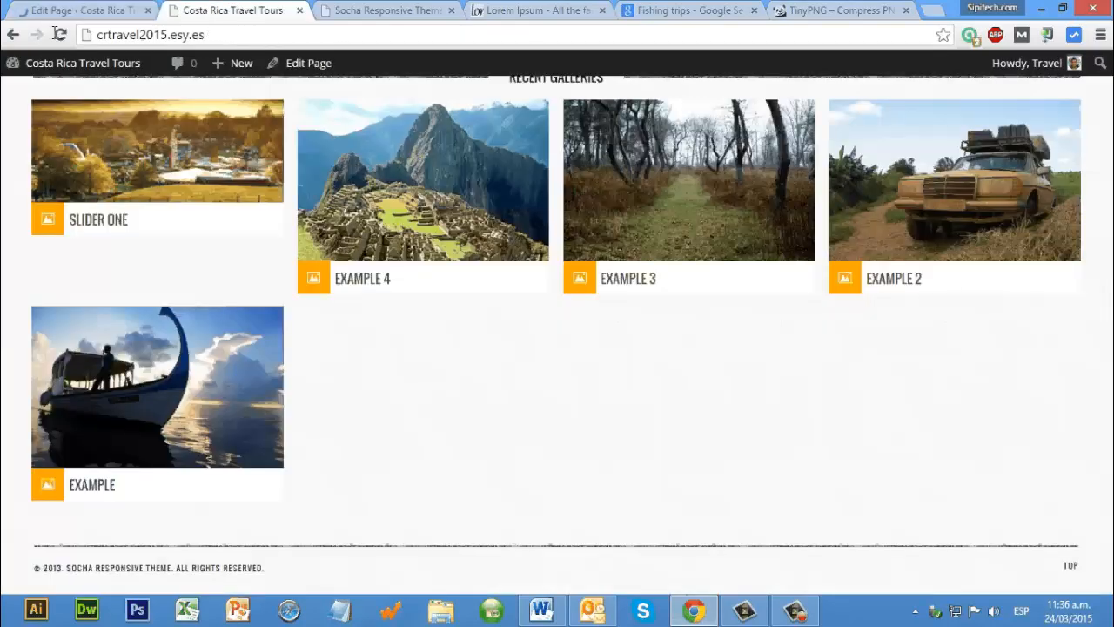
{"action": "left_click", "coordinate": [59, 34]}
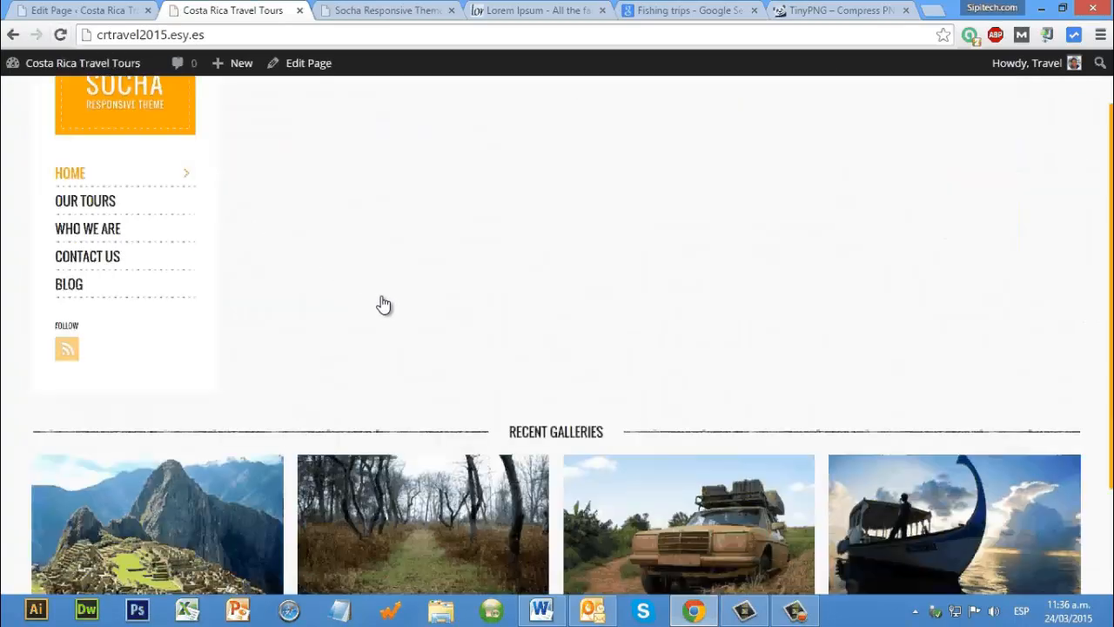
{"action": "scroll", "coordinate": [383, 303], "scroll_direction": "down", "scroll_amount": 3}
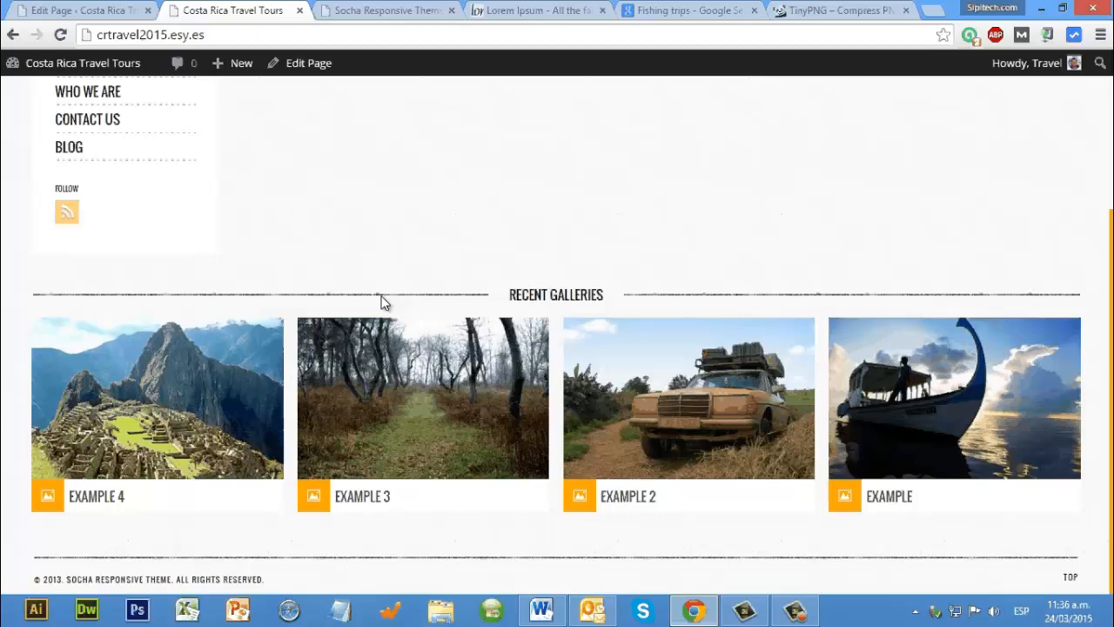
{"action": "scroll", "coordinate": [383, 301], "scroll_direction": "up", "scroll_amount": 5}
Step: Set the Home page's Show Blog Posts or Gallery option to Blog Posts and update the page
{"action": "left_click", "coordinate": [122, 8]}
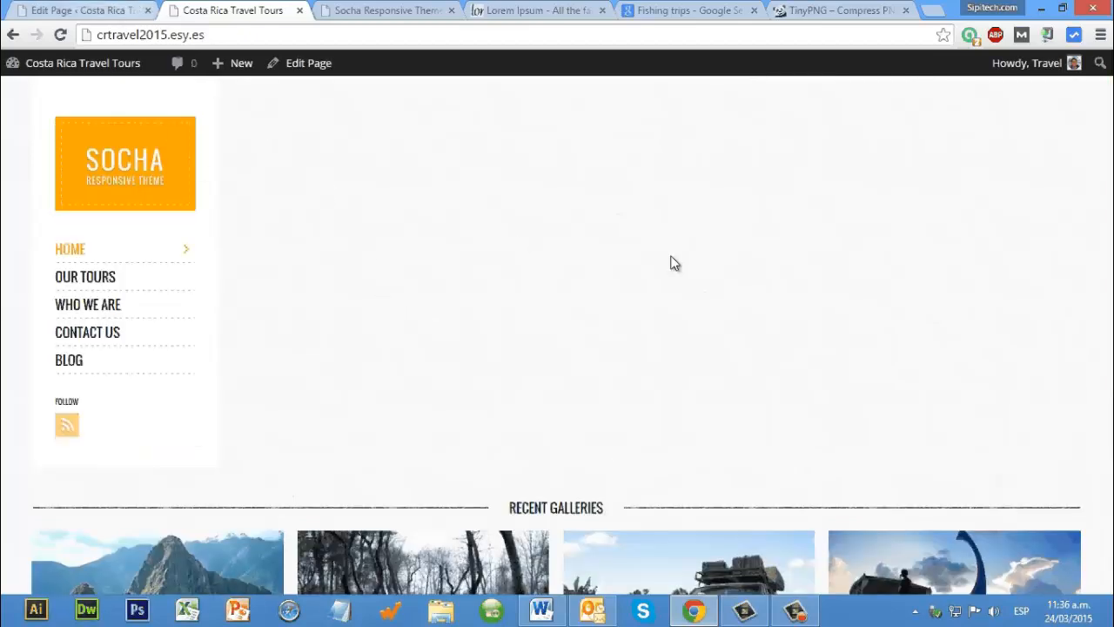
{"action": "scroll", "coordinate": [396, 396], "scroll_direction": "down", "scroll_amount": 15}
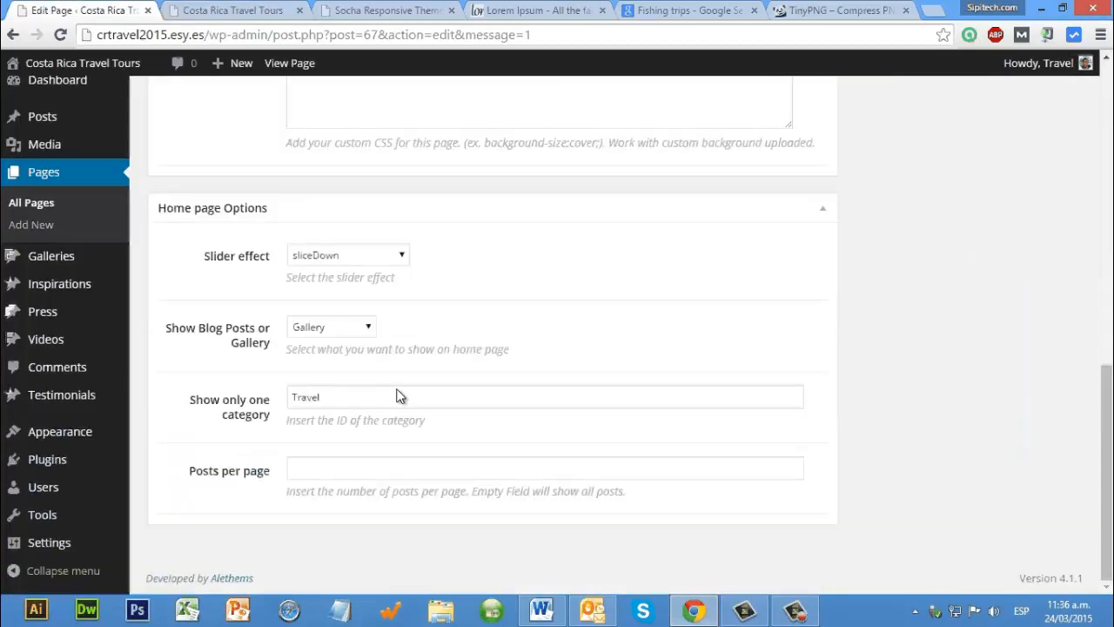
{"action": "left_click", "coordinate": [322, 396]}
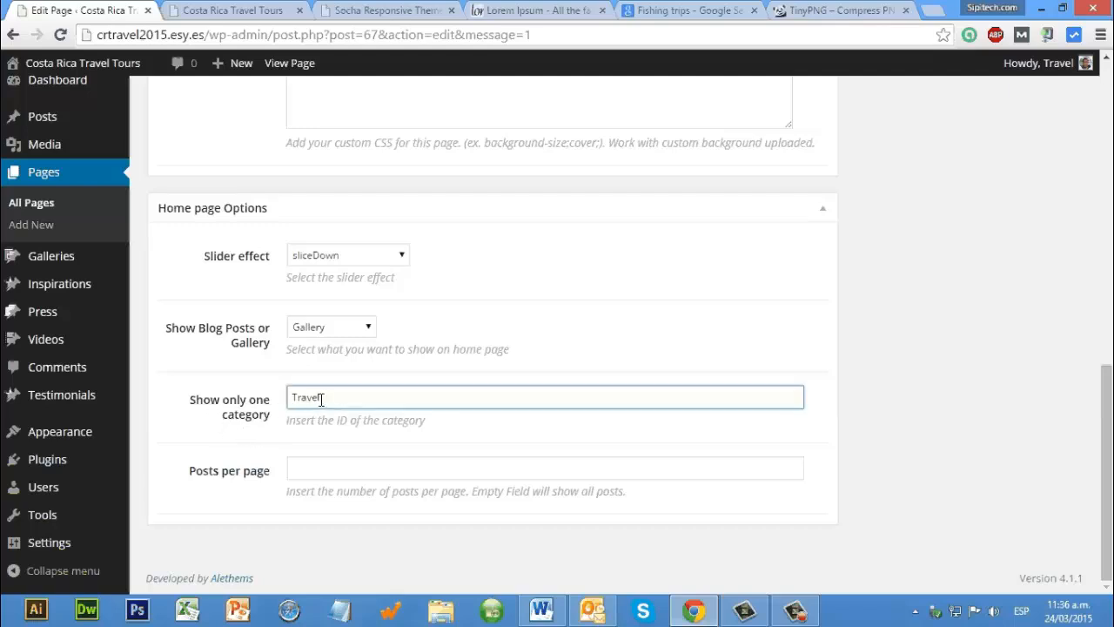
{"action": "left_click", "coordinate": [354, 331]}
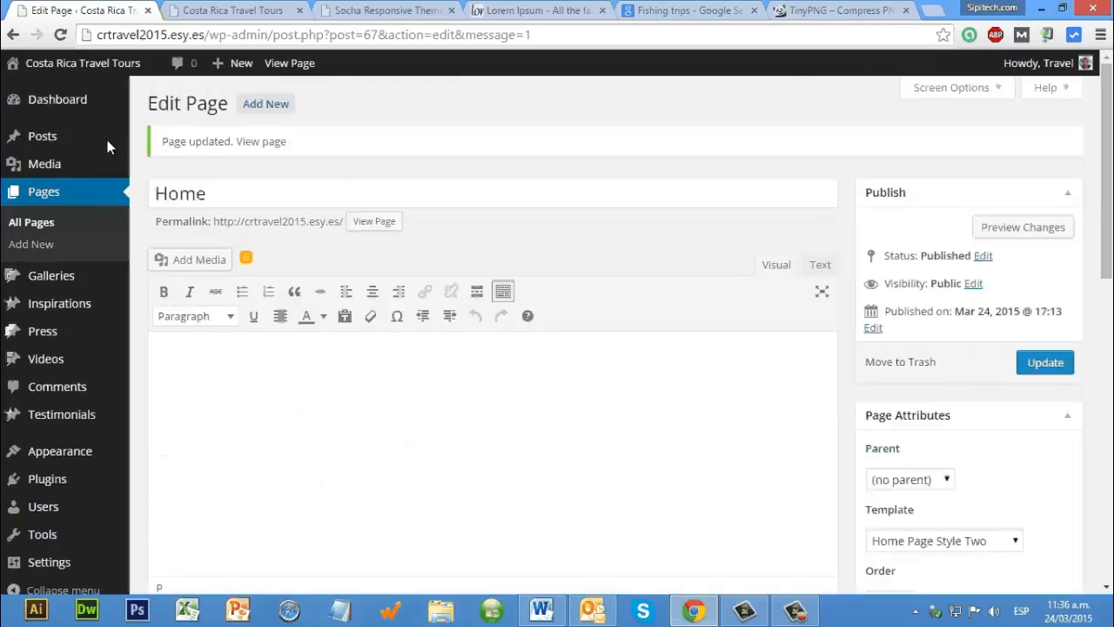
Step: Reload the live home page and check how the Blog Posts setting displays
{"action": "key", "text": "ctrl+Tab"}
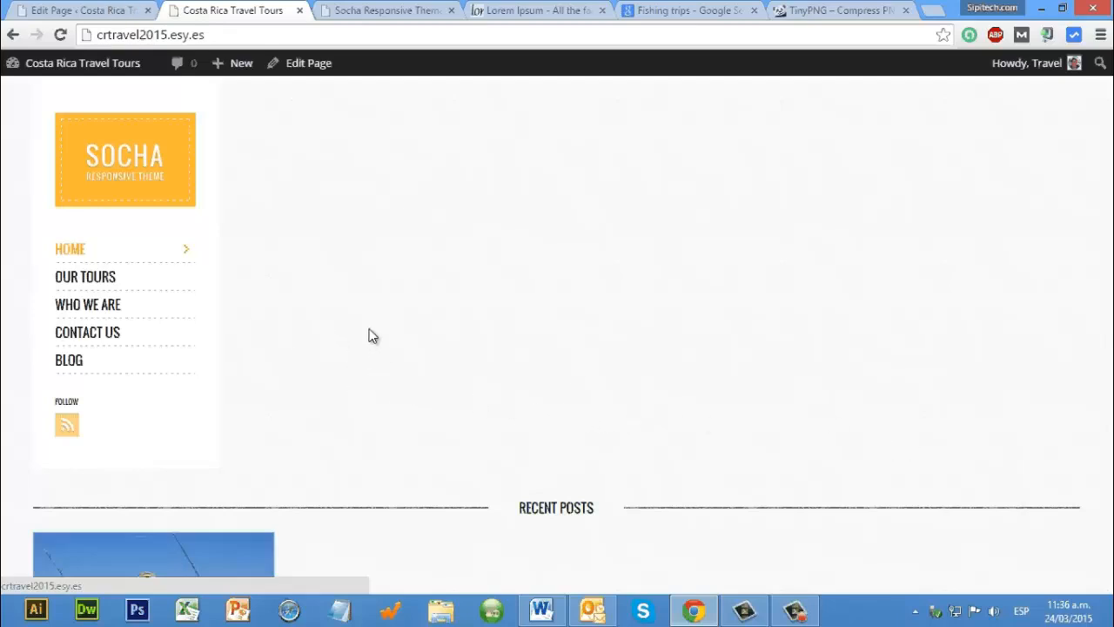
{"action": "scroll", "coordinate": [356, 351], "scroll_direction": "down", "scroll_amount": 5}
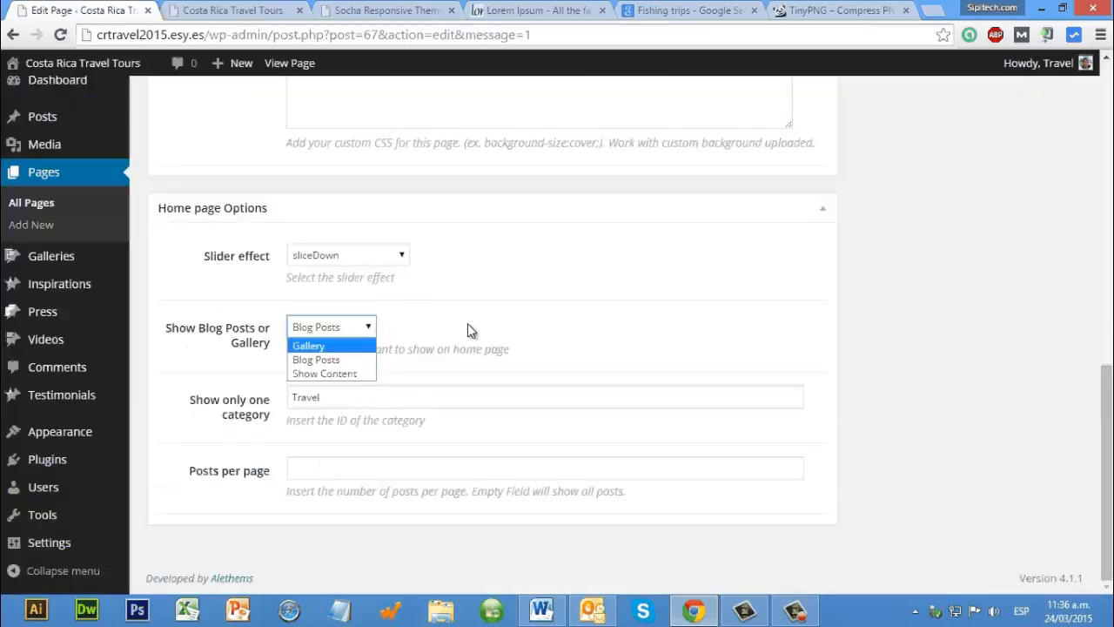
Step: Set the Home page's Show Blog Posts or Gallery option to Gallery, clear Show only one category, and update the page
{"action": "key", "text": "Tab"}
{"action": "key", "text": "BackSpace"}
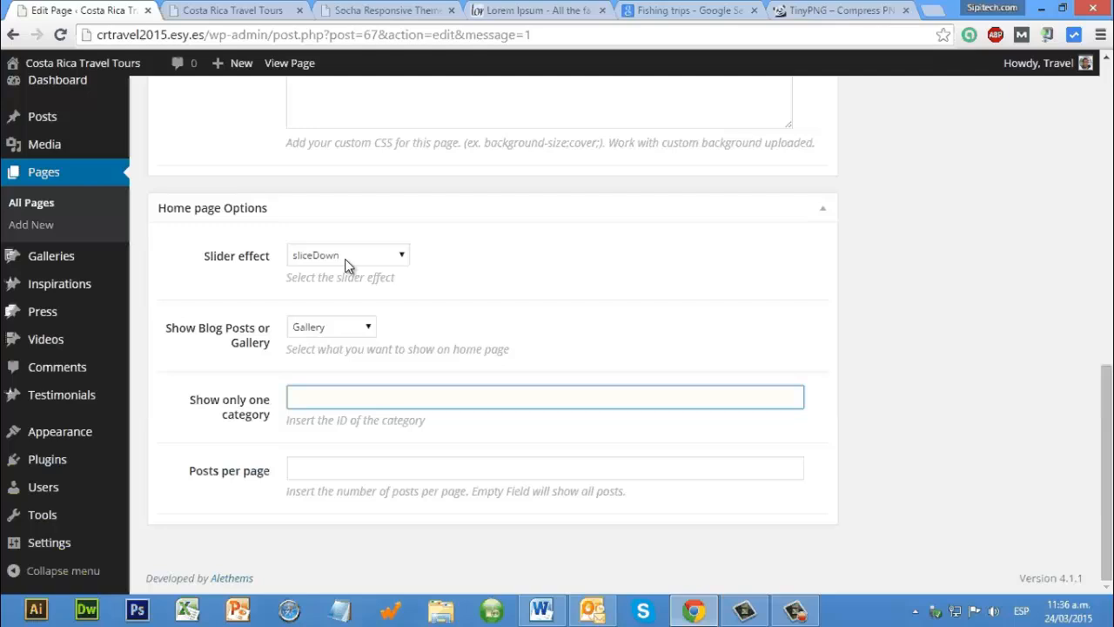
{"action": "left_click", "coordinate": [345, 259]}
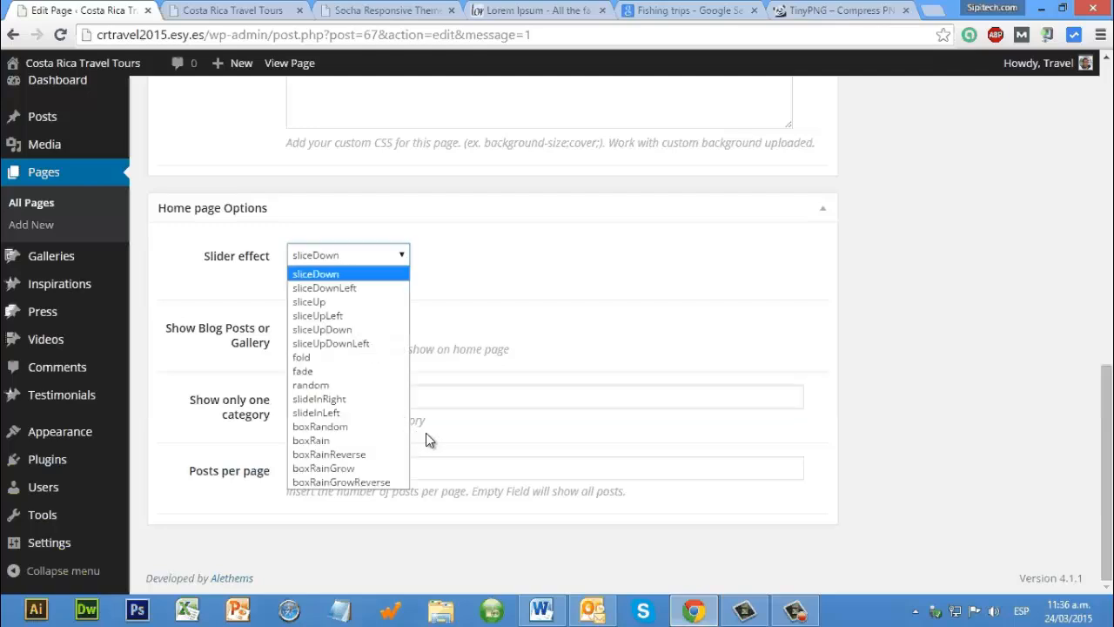
{"action": "left_click", "coordinate": [479, 435]}
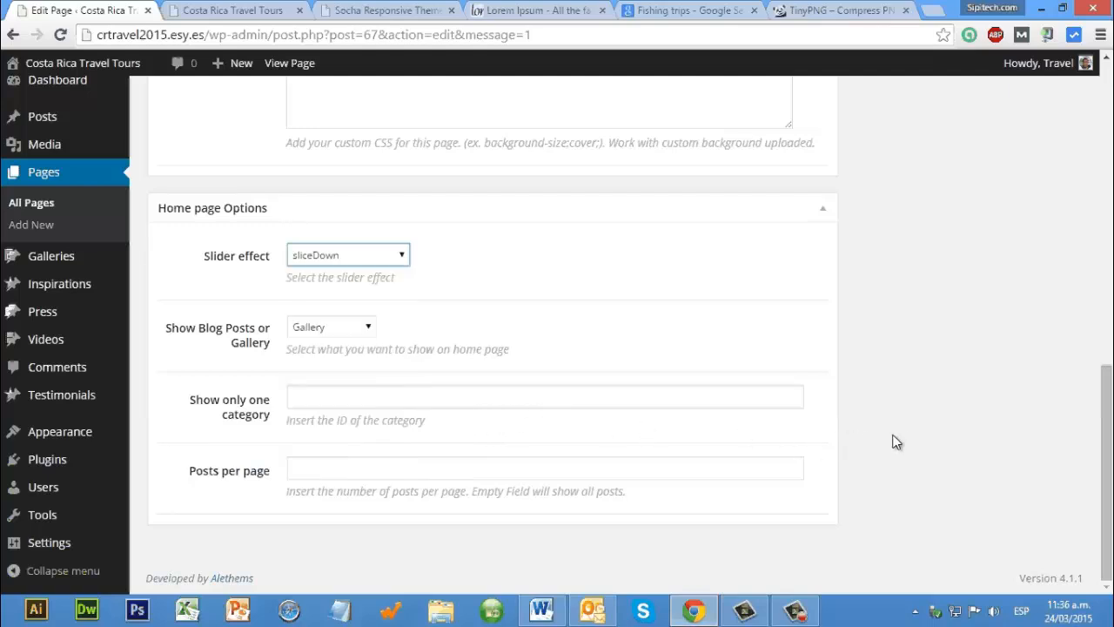
{"action": "scroll", "coordinate": [901, 434], "scroll_direction": "up", "scroll_amount": 4}
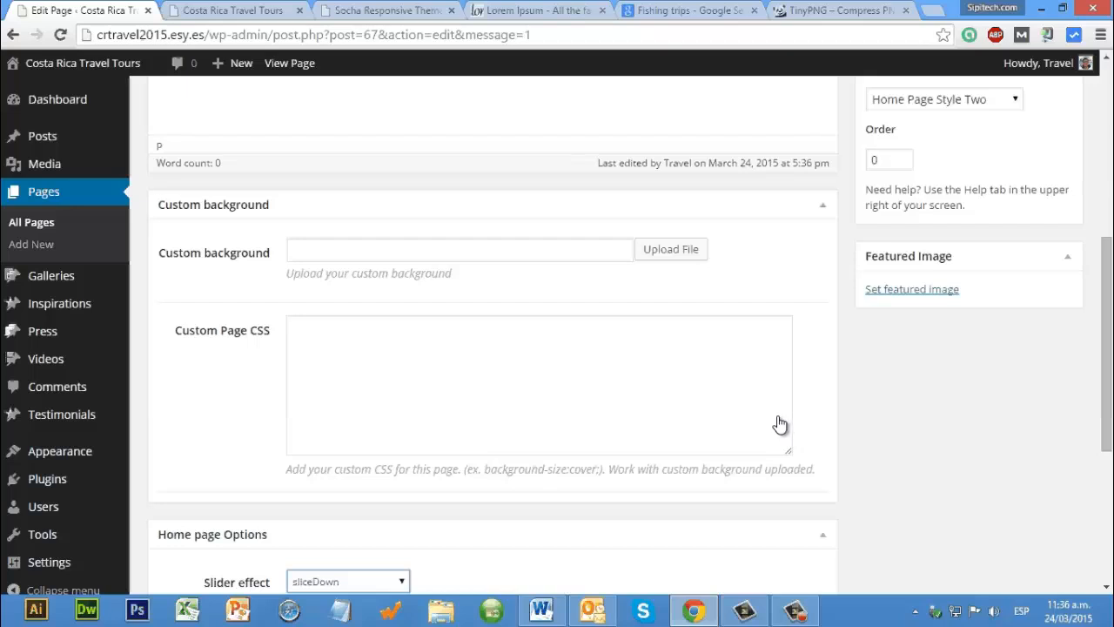
{"action": "scroll", "coordinate": [1049, 207], "scroll_direction": "up", "scroll_amount": 3}
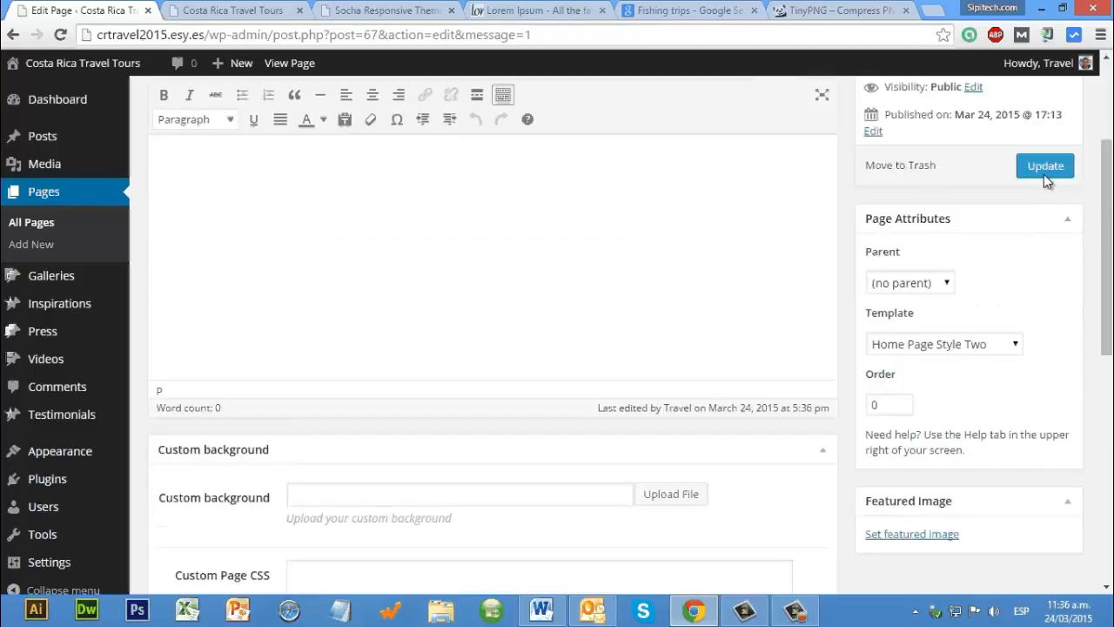
{"action": "left_click", "coordinate": [1045, 174]}
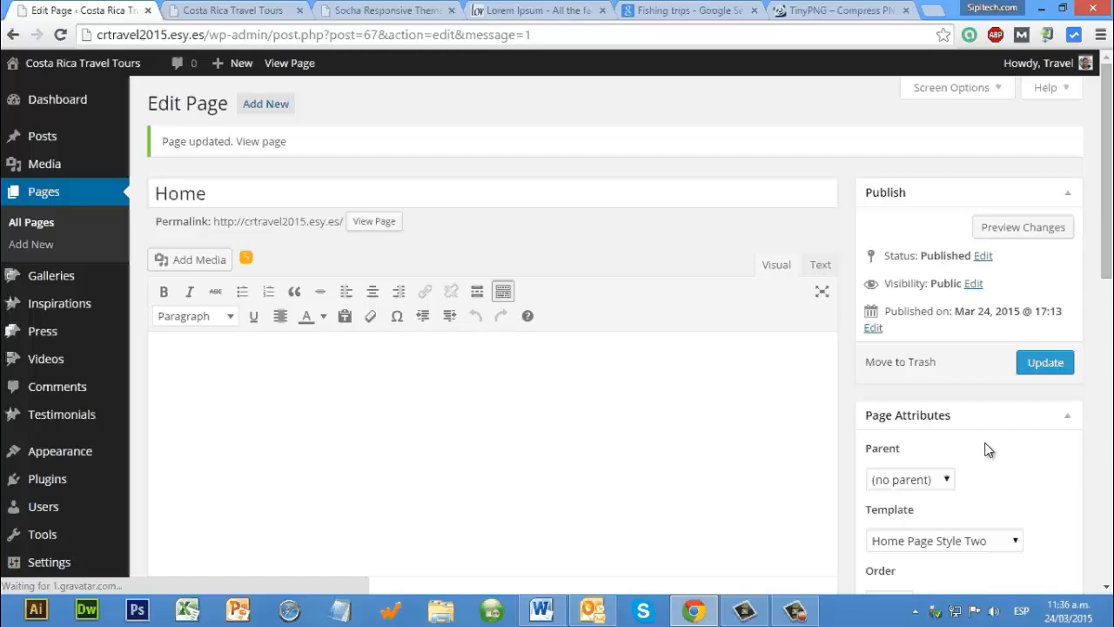
Step: Change the Home page's template to Default Home Page and update the page
{"action": "scroll", "coordinate": [988, 450], "scroll_direction": "down", "scroll_amount": 2}
{"action": "left_click", "coordinate": [986, 378]}
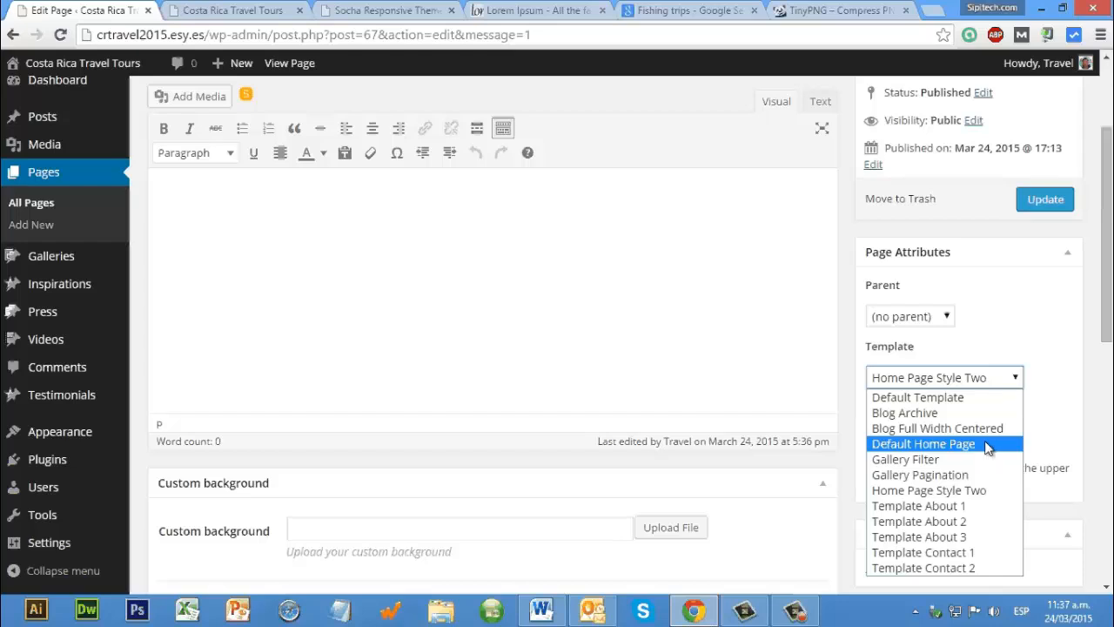
{"action": "left_click", "coordinate": [987, 449]}
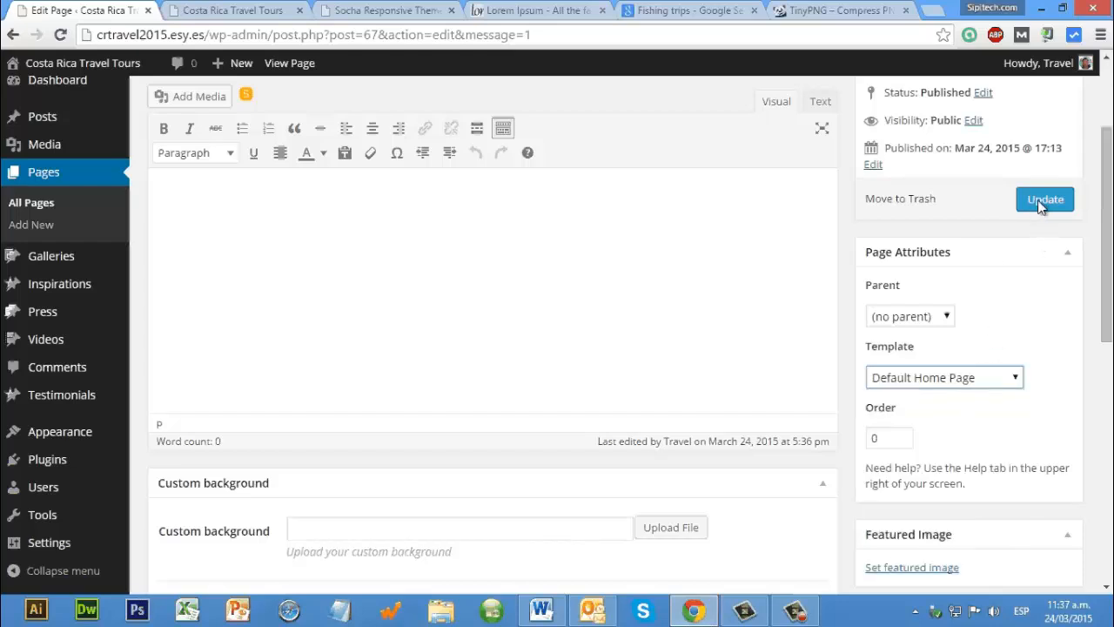
{"action": "left_click", "coordinate": [1038, 207]}
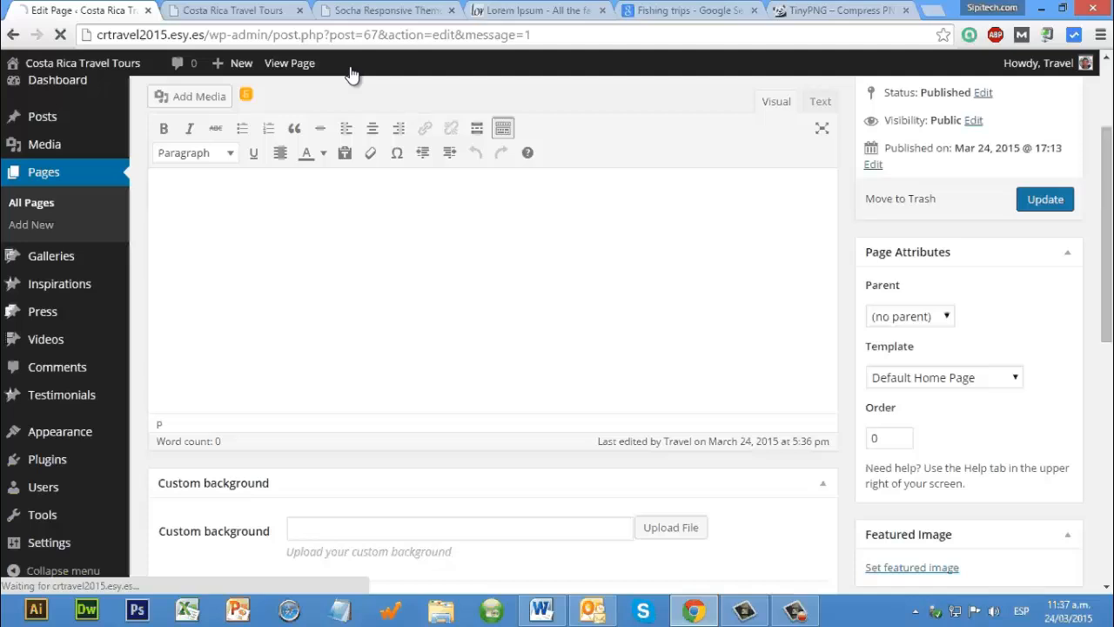
Step: Reload the live home page and examine its layout from the slider area to Recent Galleries with the Default Home Page template
{"action": "key", "text": "ctrl+Tab"}
{"action": "left_click", "coordinate": [61, 35]}
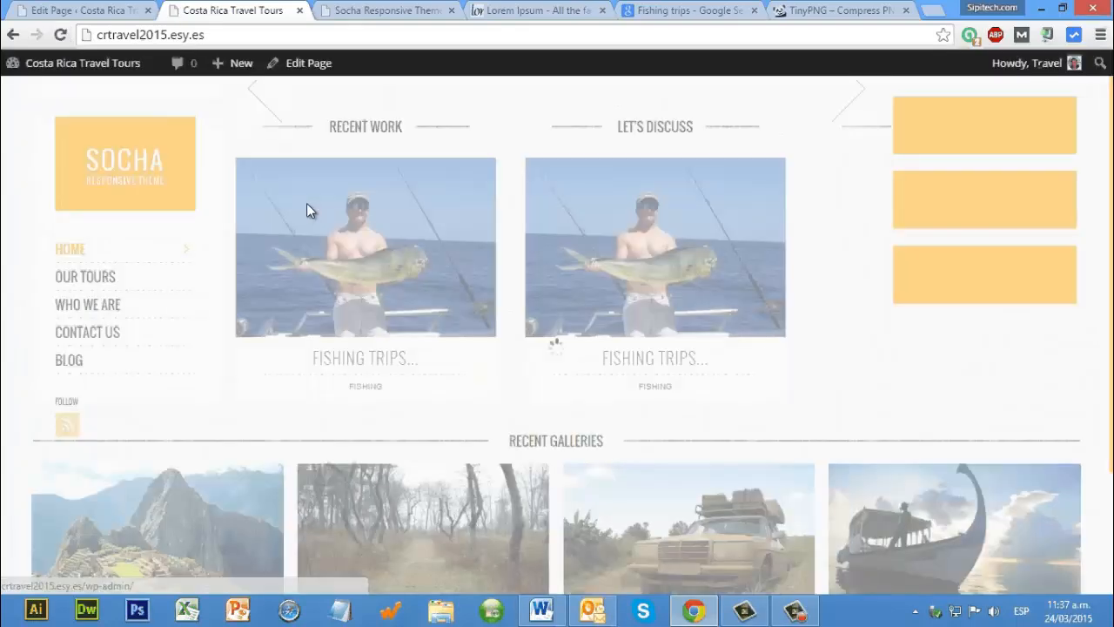
{"action": "scroll", "coordinate": [306, 209], "scroll_direction": "down", "scroll_amount": 1}
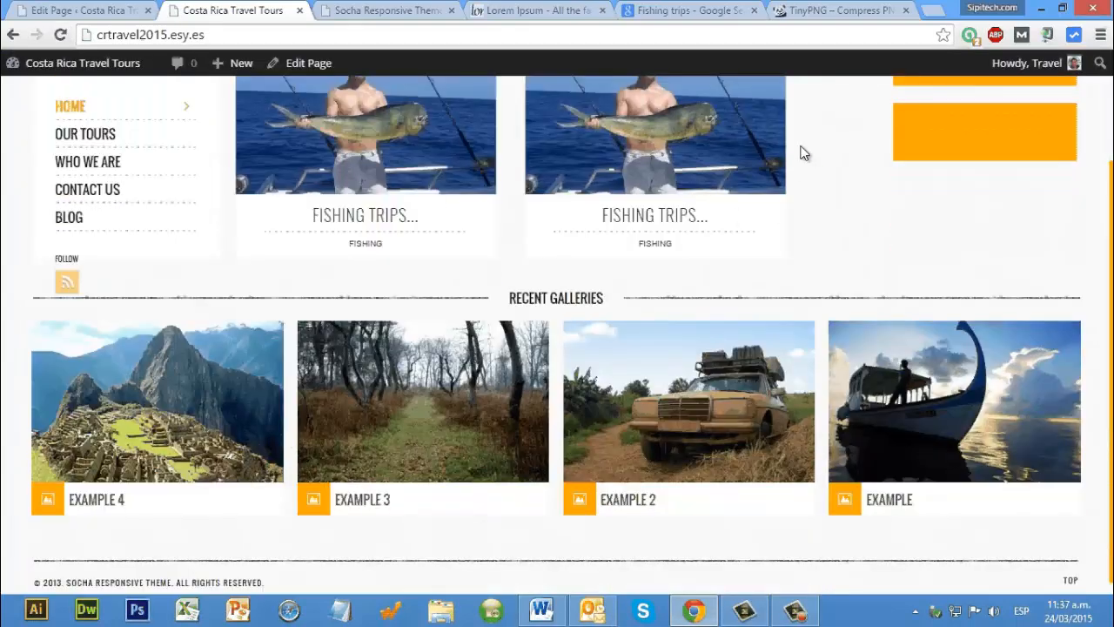
{"action": "scroll", "coordinate": [801, 157], "scroll_direction": "up", "scroll_amount": 2}
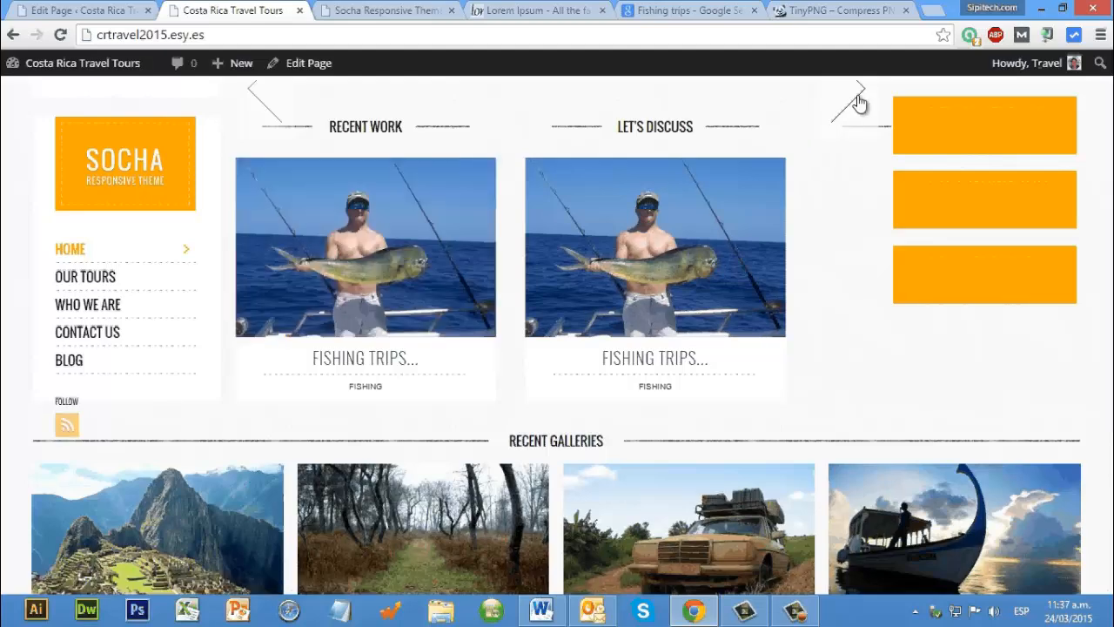
{"action": "scroll", "coordinate": [305, 329], "scroll_direction": "down", "scroll_amount": 2}
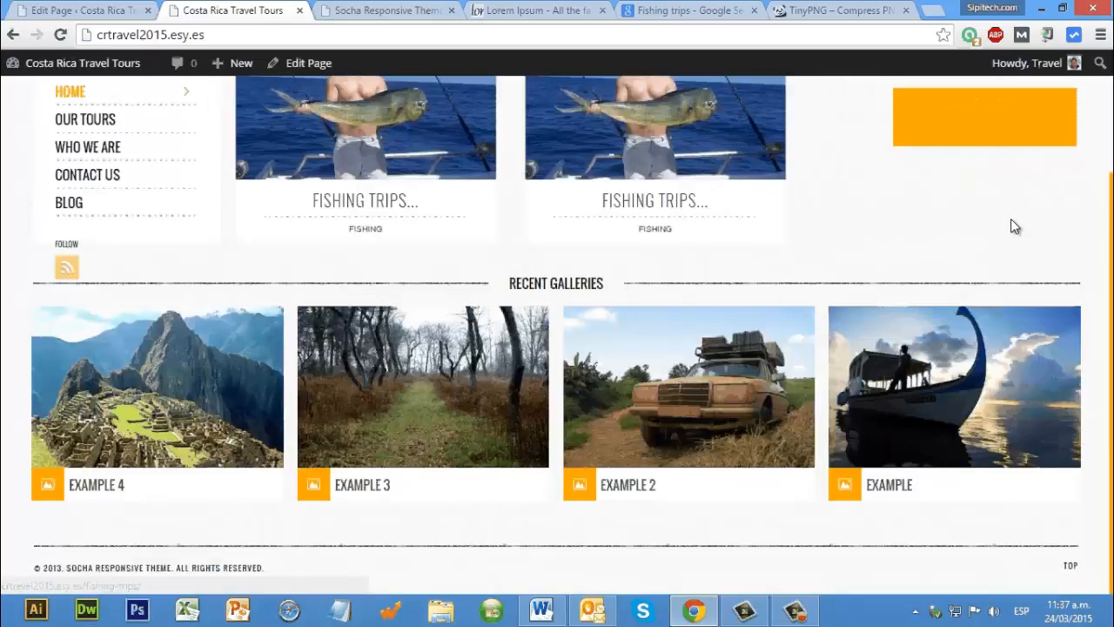
{"action": "scroll", "coordinate": [947, 363], "scroll_direction": "up", "scroll_amount": 2}
Step: Review the Home page's available templates, keep Default Home Page, and update the page again
{"action": "key", "text": "ctrl+shift+Tab"}
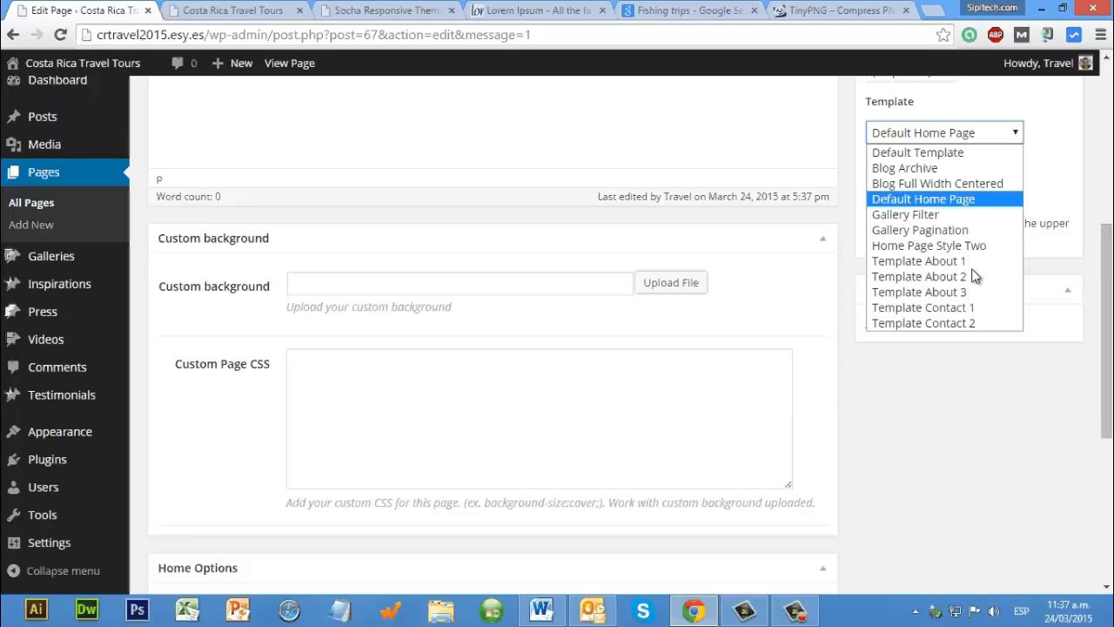
{"action": "left_click", "coordinate": [1054, 366]}
{"action": "scroll", "coordinate": [714, 255], "scroll_direction": "up", "scroll_amount": 5}
{"action": "left_click", "coordinate": [1045, 363]}
Step: Compare the live home page with the Socha theme demo, and return to the Home page editor
{"action": "left_click", "coordinate": [233, 11]}
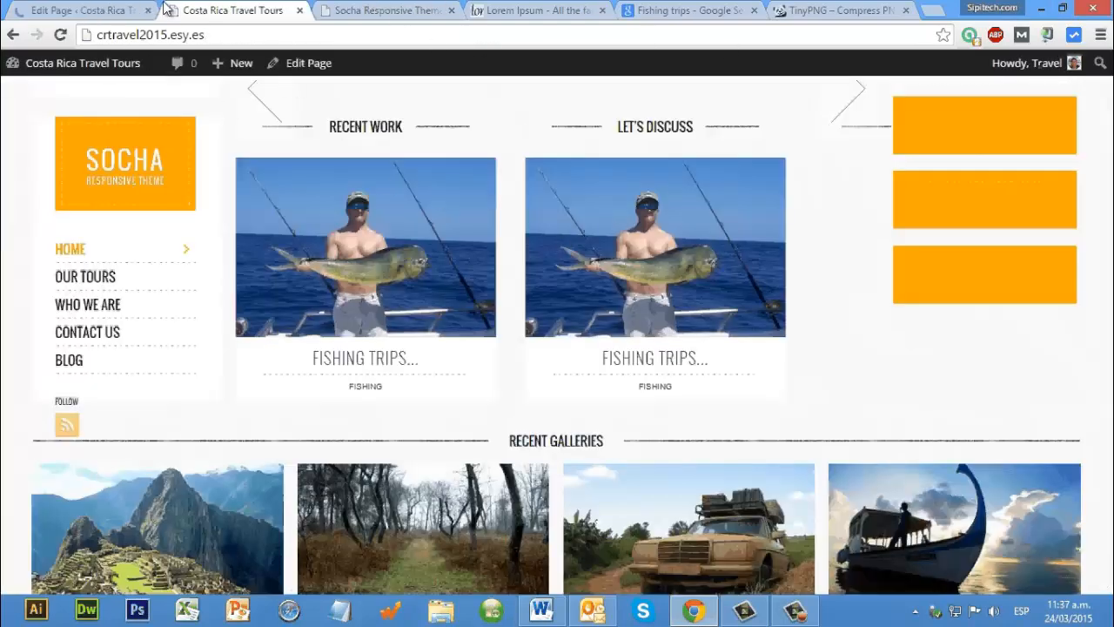
{"action": "left_click", "coordinate": [383, 10]}
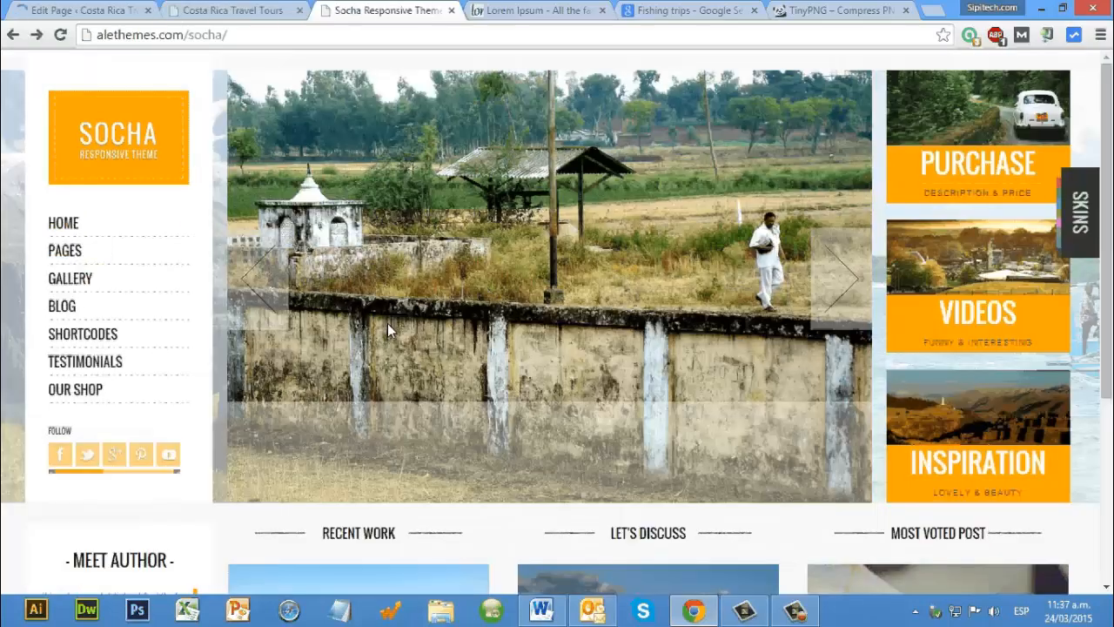
{"action": "key", "text": "ctrl+shift+Tab"}
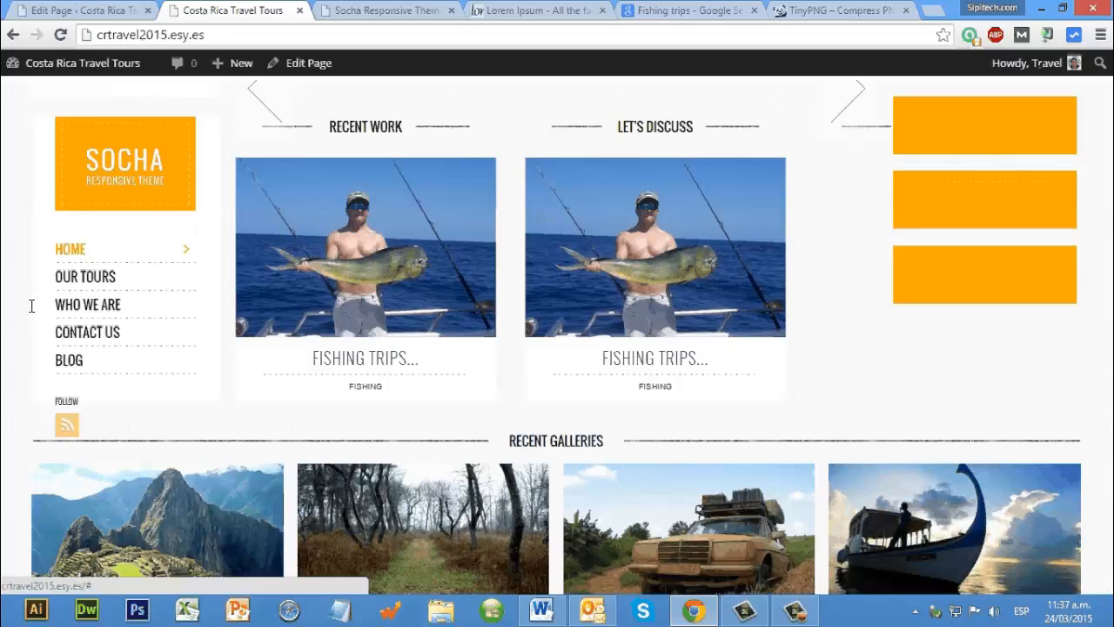
{"action": "key", "text": "ctrl+shift+Tab"}
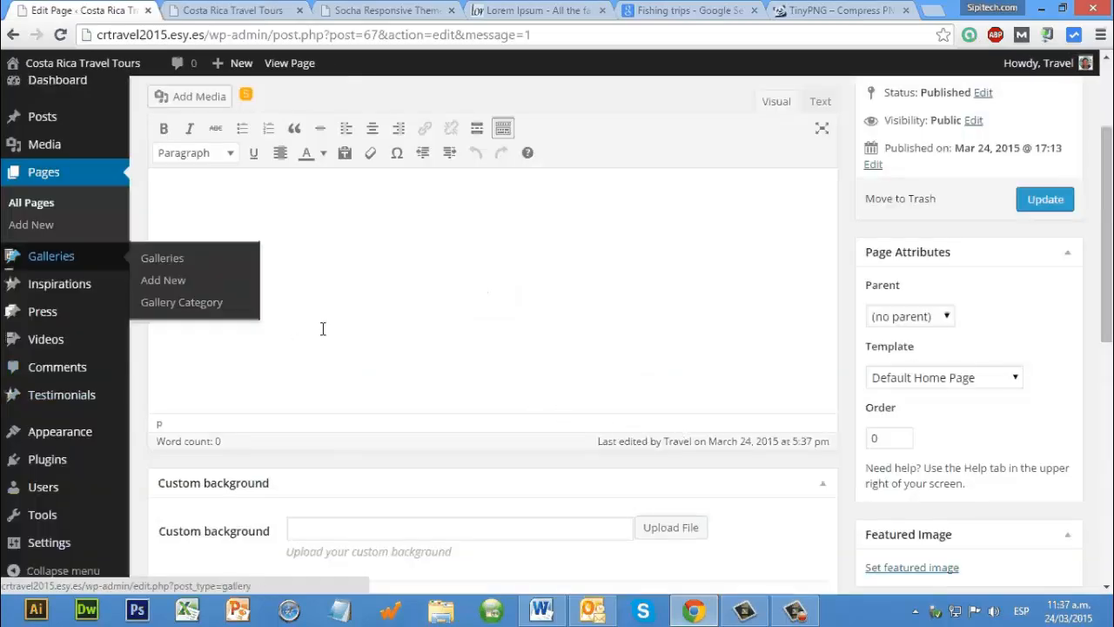
Step: Examine the choices for Slider style and Show Blog Posts or Gallery in the Home page's Home Options
{"action": "scroll", "coordinate": [329, 328], "scroll_direction": "down", "scroll_amount": 7}
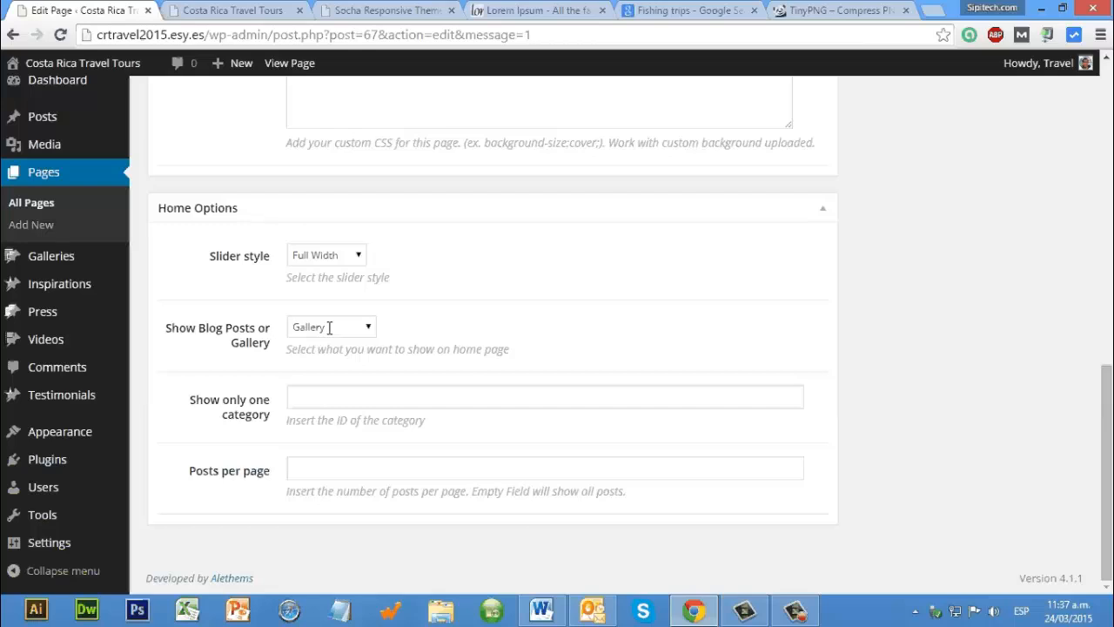
{"action": "left_click", "coordinate": [329, 328]}
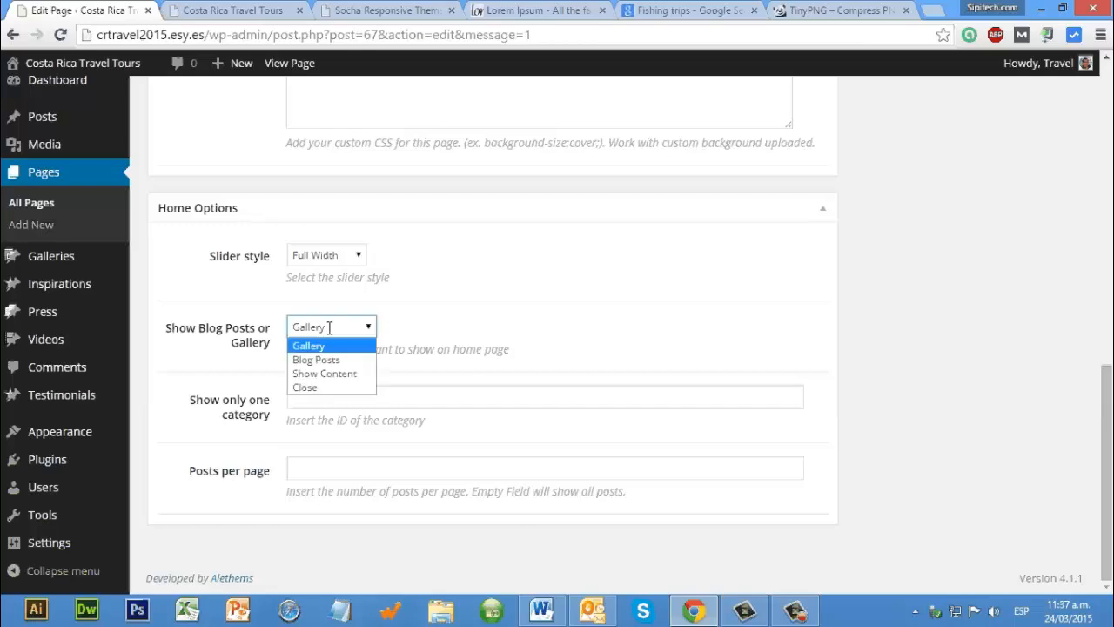
{"action": "left_click", "coordinate": [347, 254]}
{"action": "left_click", "coordinate": [347, 257]}
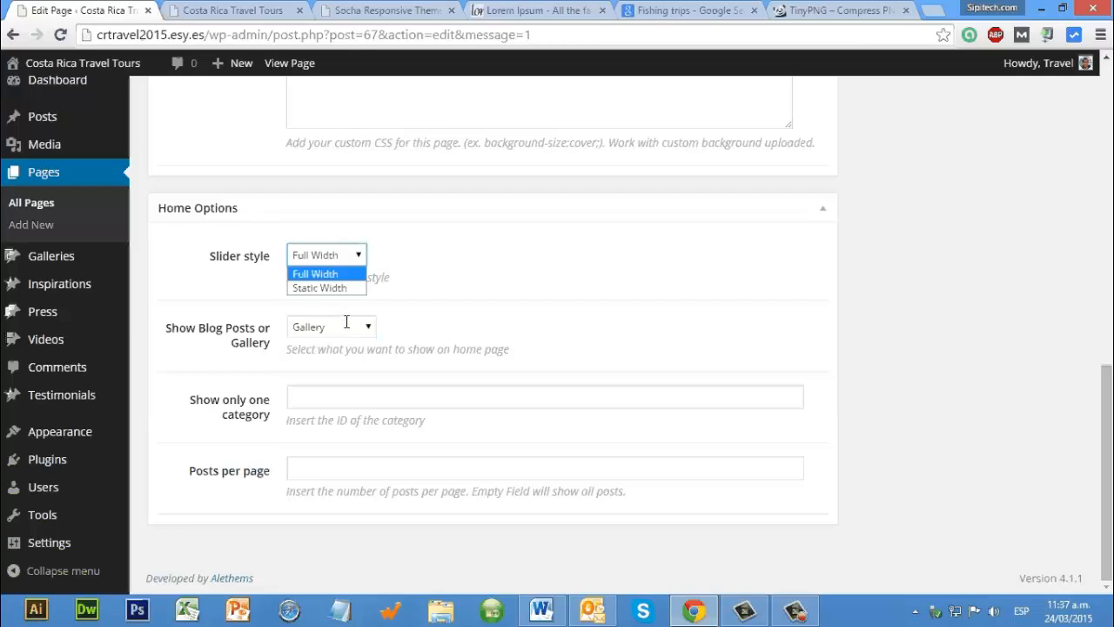
{"action": "left_click", "coordinate": [346, 321]}
{"action": "left_click", "coordinate": [350, 257]}
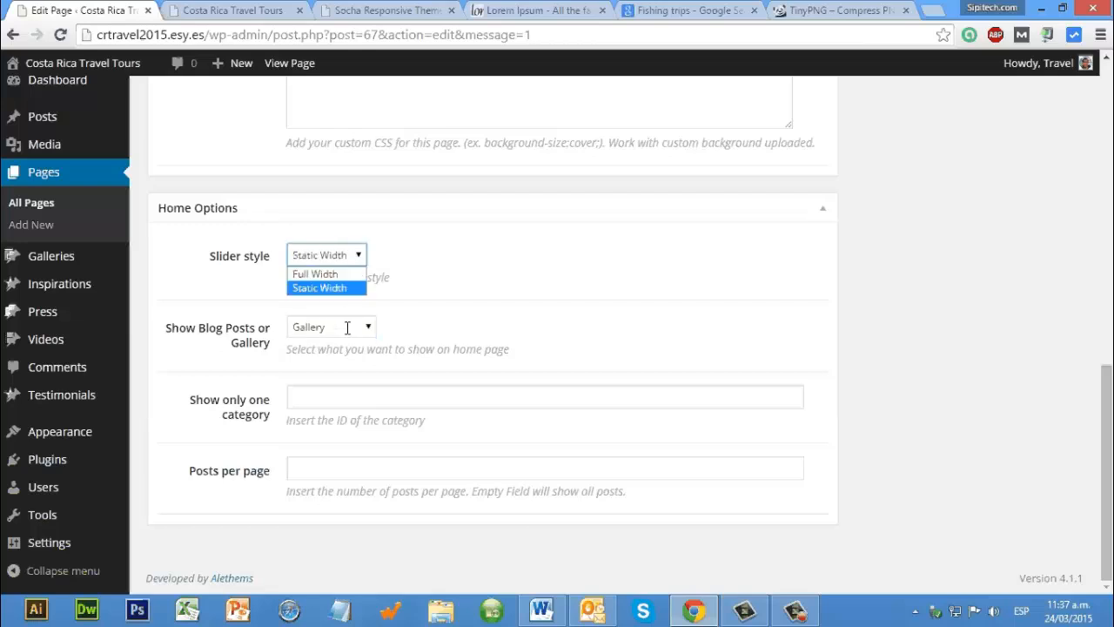
{"action": "left_click", "coordinate": [346, 327]}
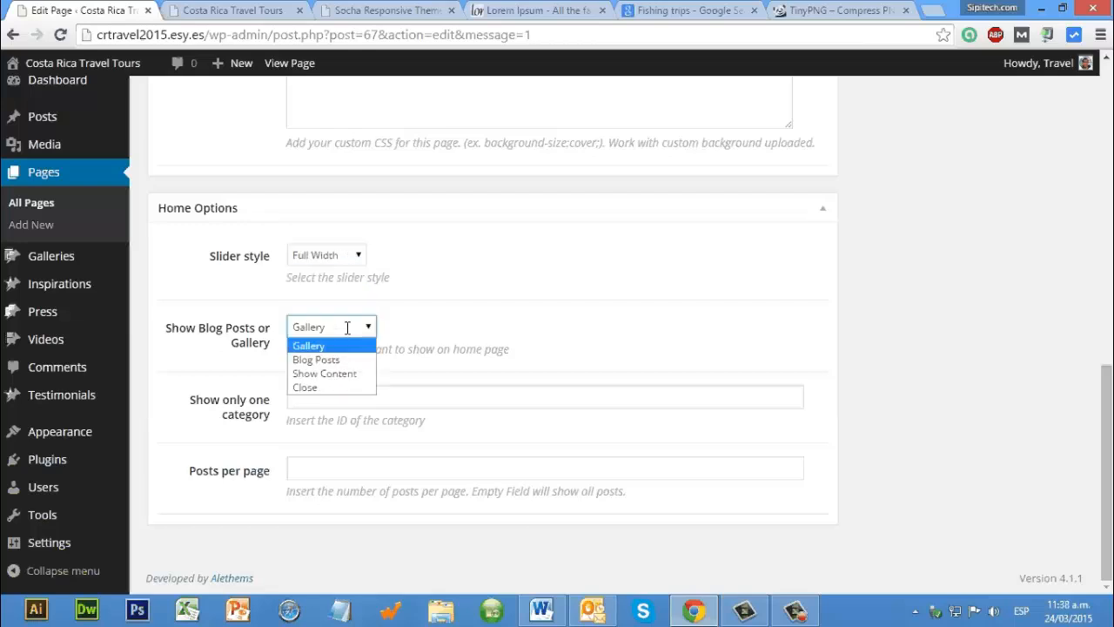
Step: Set Show only one category to Travel, update the Home page, and view the live home page
{"action": "left_click", "coordinate": [334, 397]}
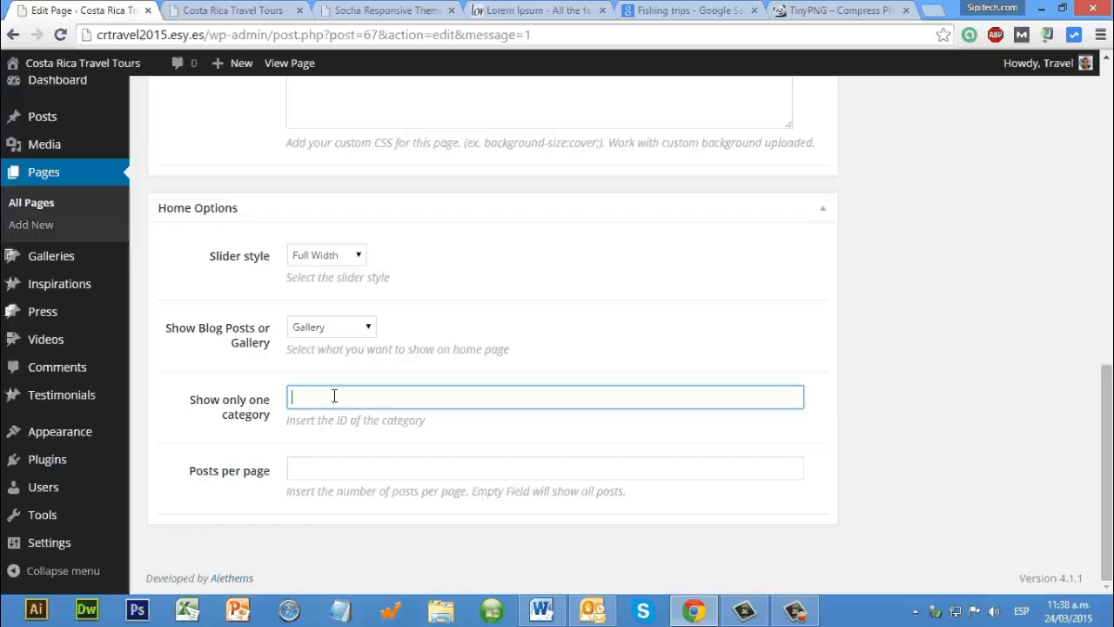
{"action": "type", "text": "TRavel"}
{"action": "key", "text": "BackSpace"}
{"action": "key", "text": "BackSpace"}
{"action": "key", "text": "BackSpace"}
{"action": "key", "text": "BackSpace"}
{"action": "key", "text": "BackSpace"}
{"action": "key", "text": "BackSpace"}
{"action": "type", "text": "tRA"}
{"action": "key", "text": "BackSpace"}
{"action": "key", "text": "BackSpace"}
{"action": "key", "text": "BackSpace"}
{"action": "type", "text": "Travel"}
{"action": "key", "text": "Return"}
{"action": "left_click", "coordinate": [177, 7]}
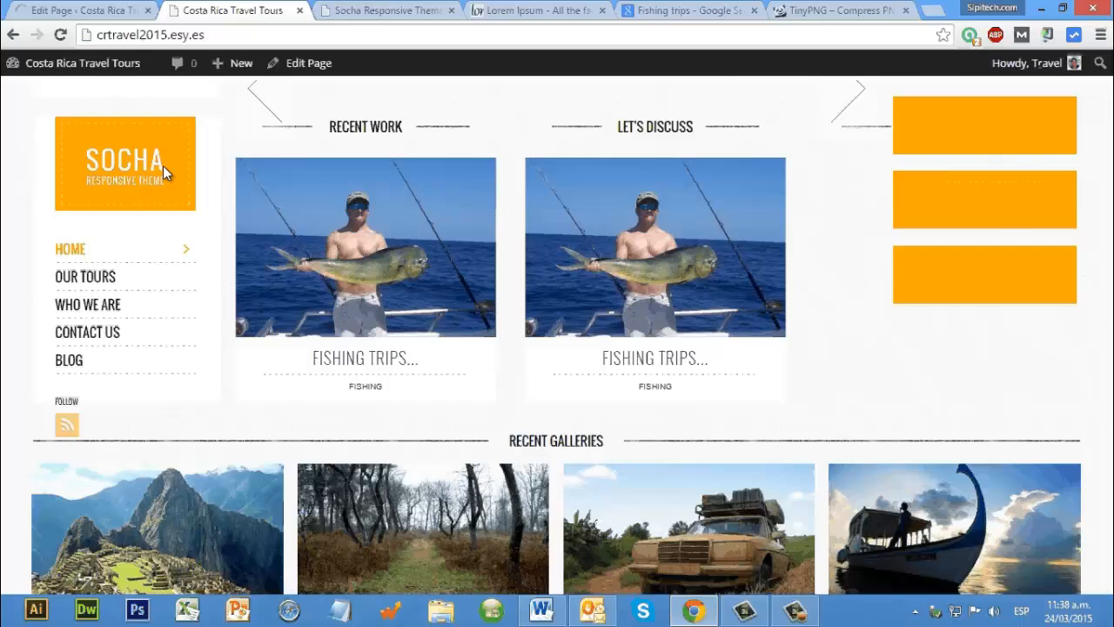
{"action": "left_click", "coordinate": [163, 166]}
Step: Revisit the Show Blog Posts or Gallery and Slider style options in Home Options and update the Home page
{"action": "key", "text": "ctrl+shift+Tab"}
{"action": "scroll", "coordinate": [373, 339], "scroll_direction": "down", "scroll_amount": 5}
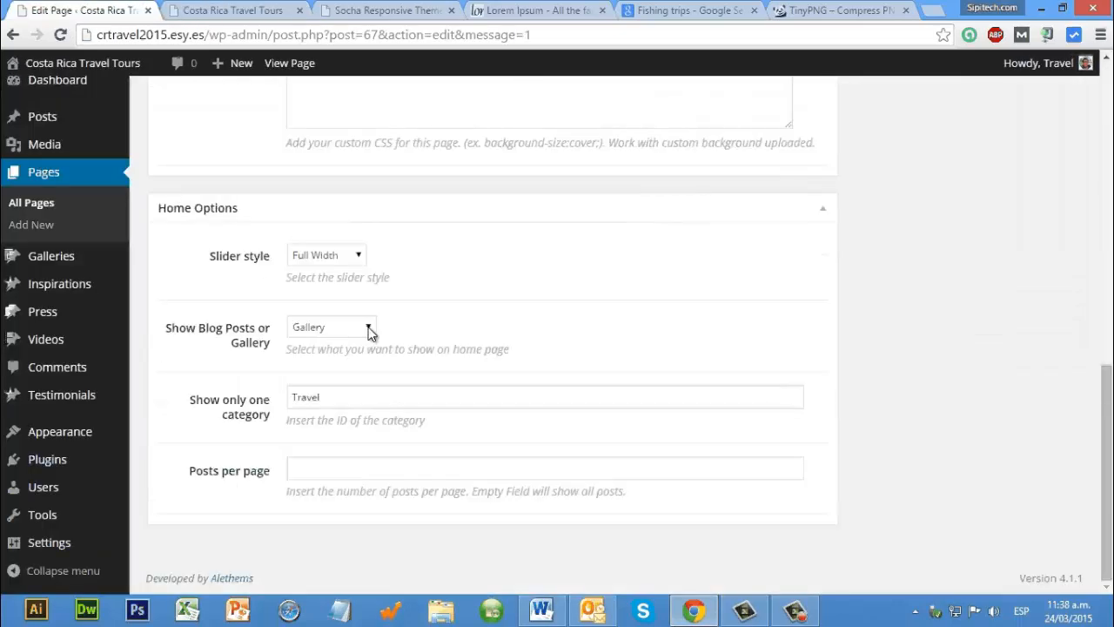
{"action": "left_click", "coordinate": [369, 329]}
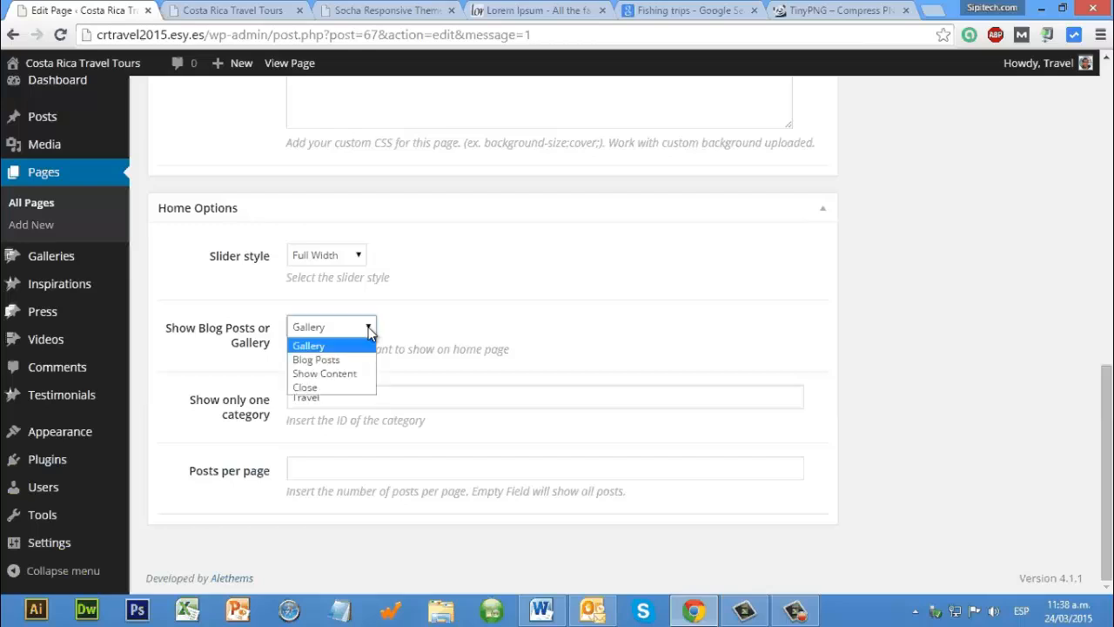
{"action": "left_click", "coordinate": [369, 330]}
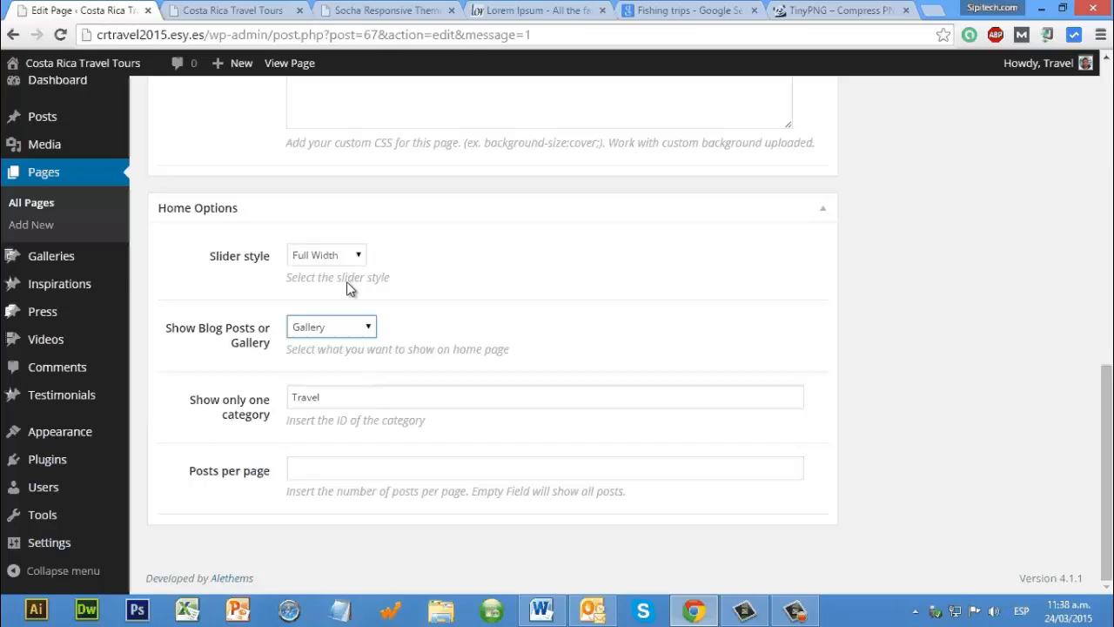
{"action": "left_click", "coordinate": [355, 255]}
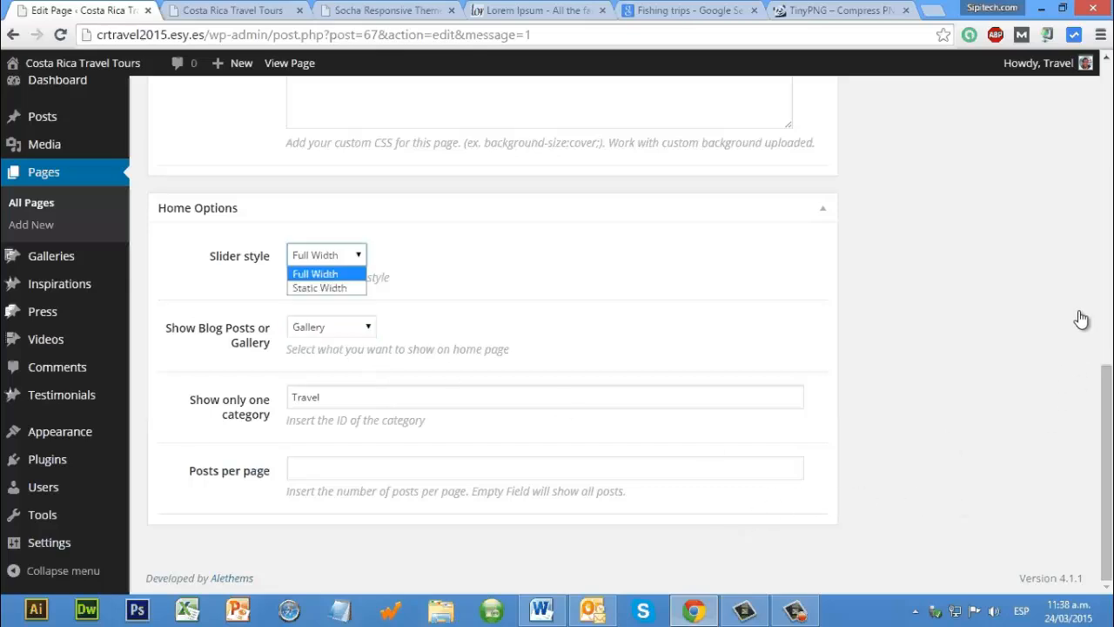
{"action": "scroll", "coordinate": [1036, 342], "scroll_direction": "up", "scroll_amount": 8}
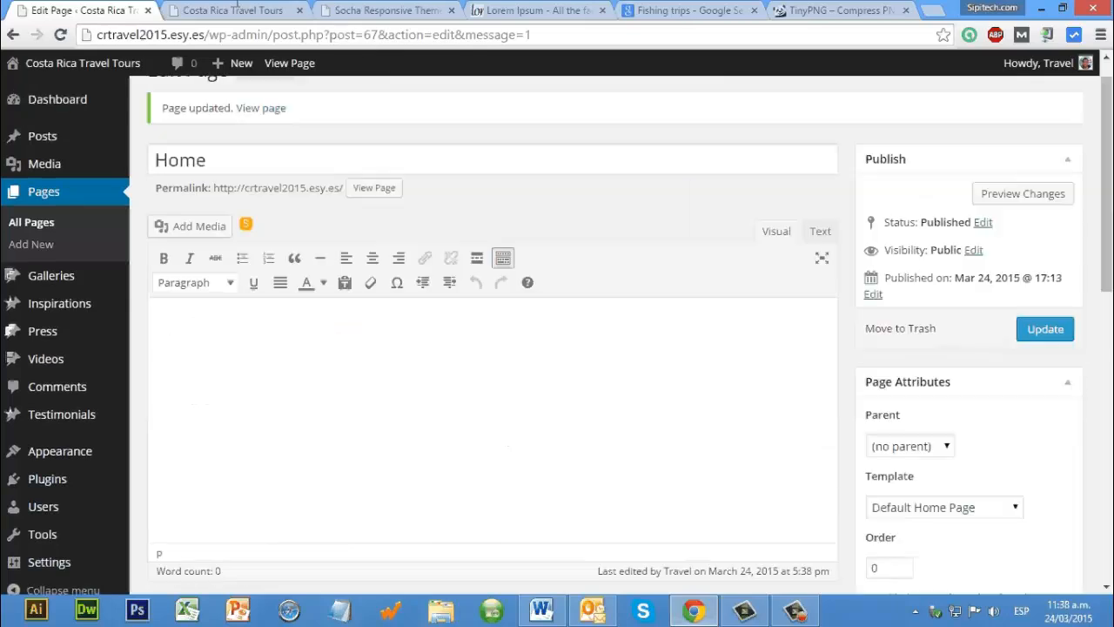
Step: Reload the live home page and compare its slider area with the Socha theme demo
{"action": "left_click", "coordinate": [226, 5]}
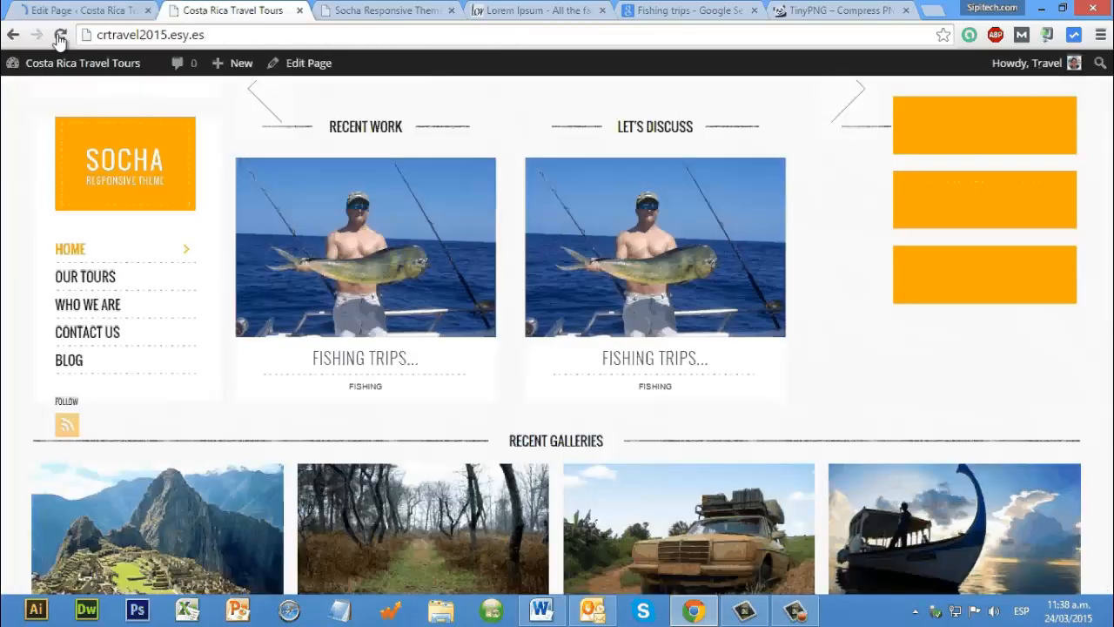
{"action": "left_click", "coordinate": [61, 36]}
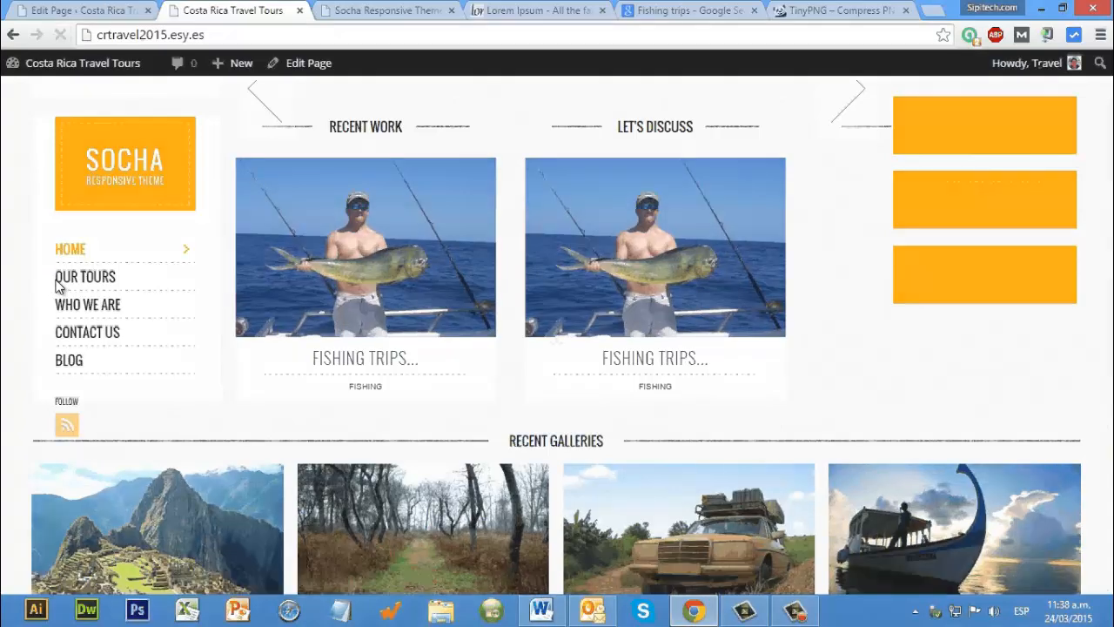
{"action": "key", "text": "ctrl+shift+Tab"}
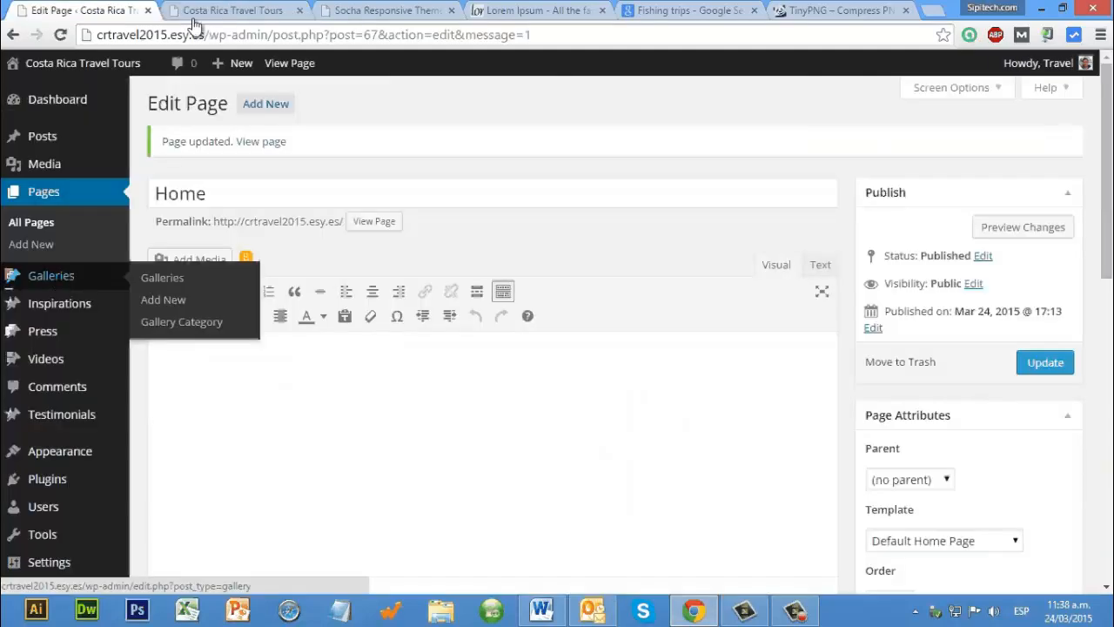
{"action": "key", "text": "ctrl+Tab"}
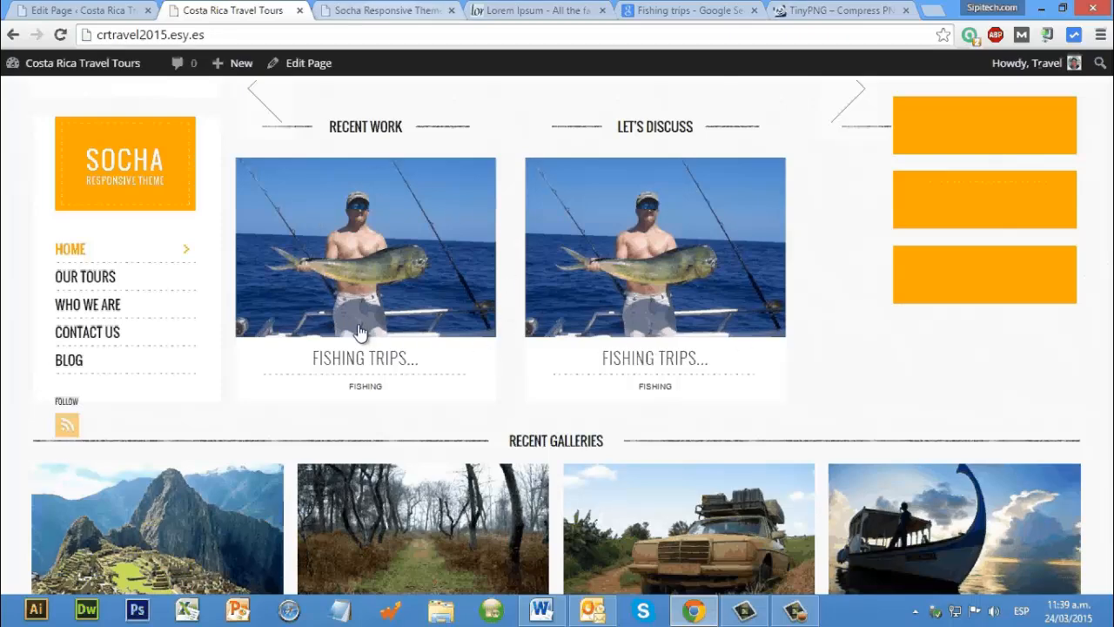
{"action": "key", "text": "ctrl+Tab"}
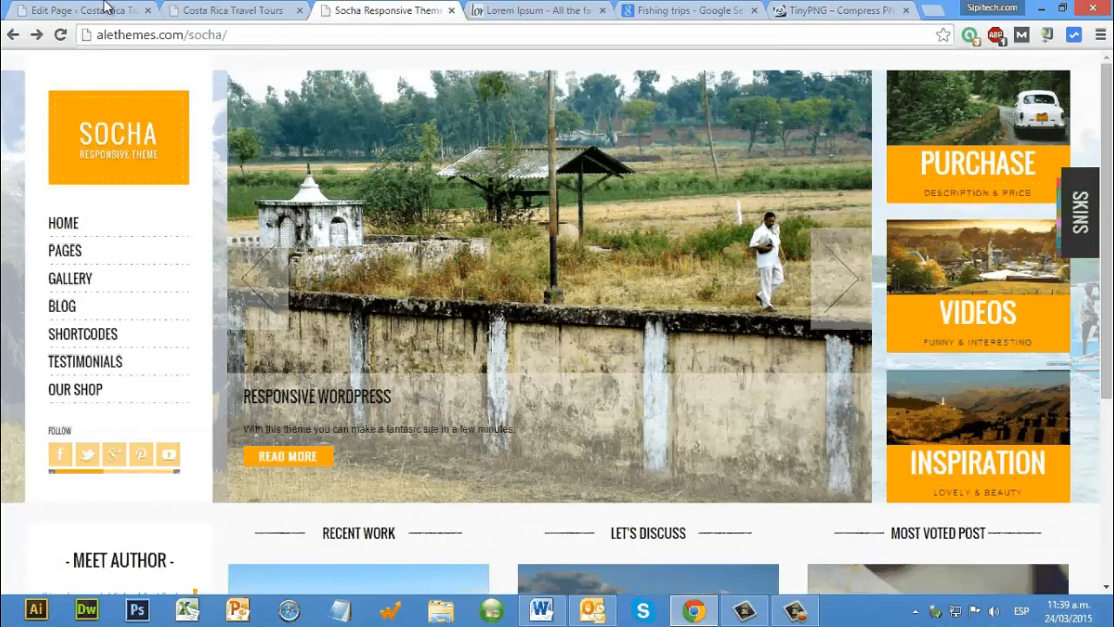
{"action": "left_click", "coordinate": [213, 11]}
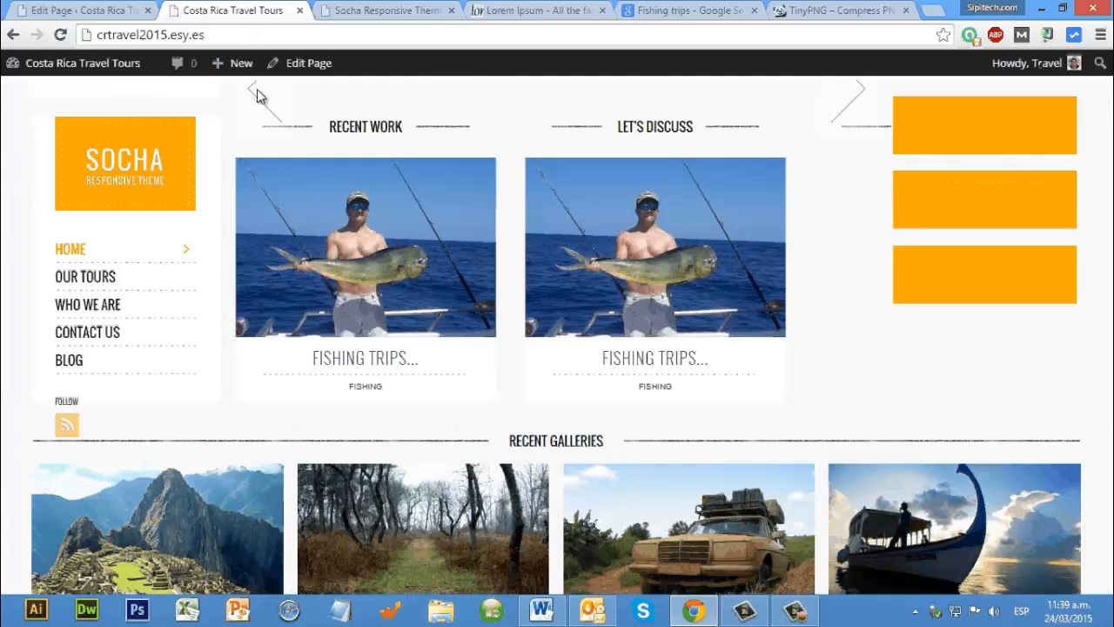